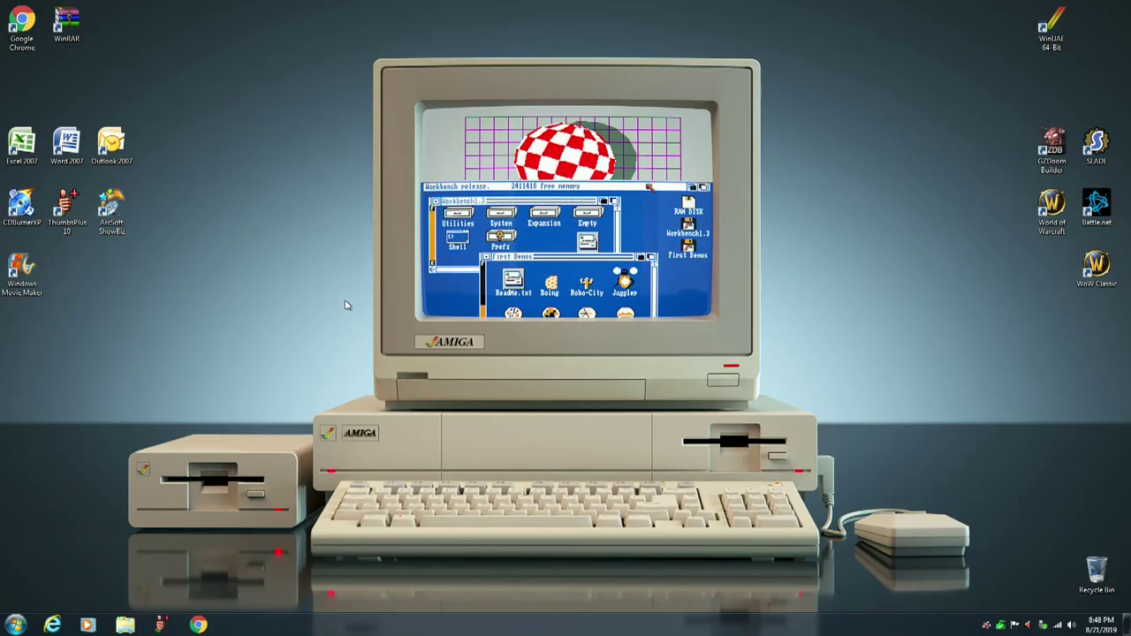
Step: Examine the contents of the AmigaTemp folder on the System (C:) drive, and close the file window
left_click(125, 625)
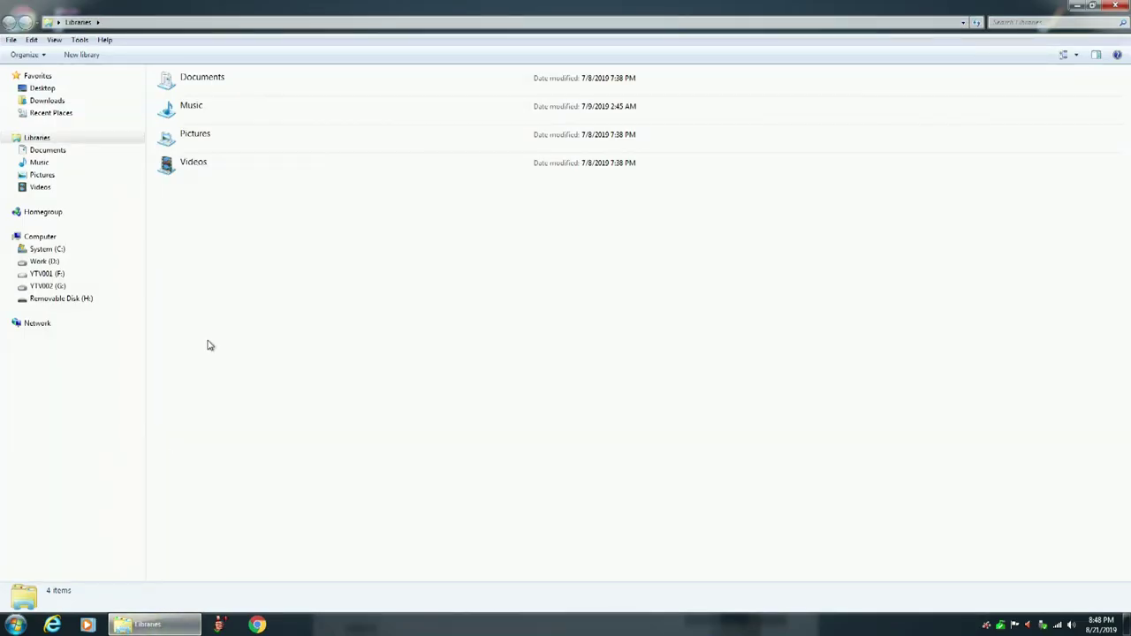
left_click(41, 250)
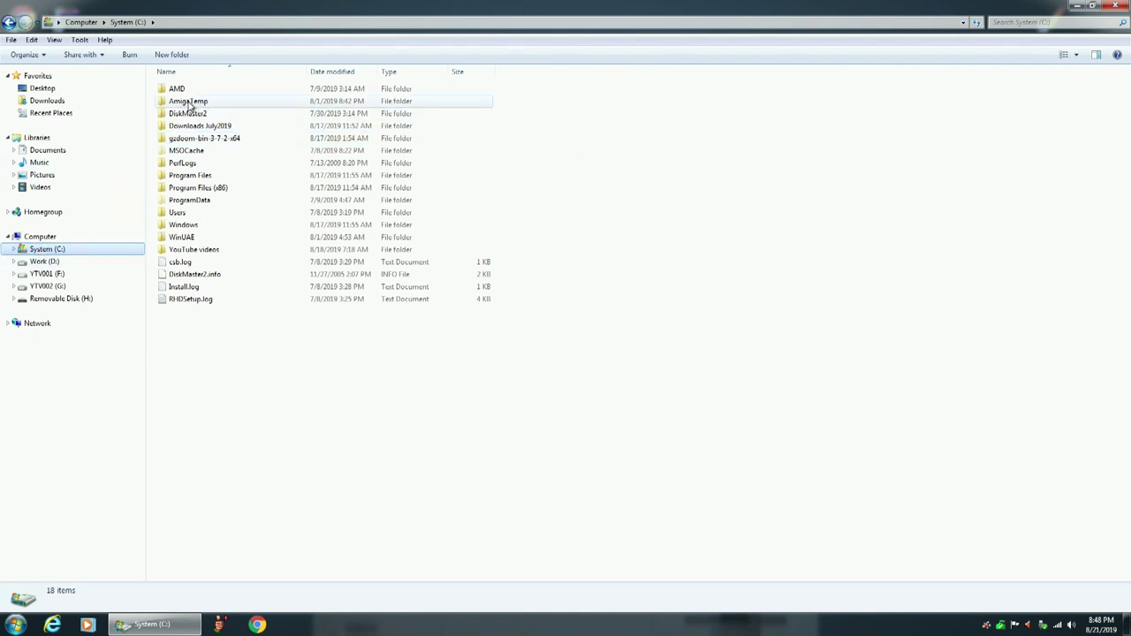
mouse_move(161, 104)
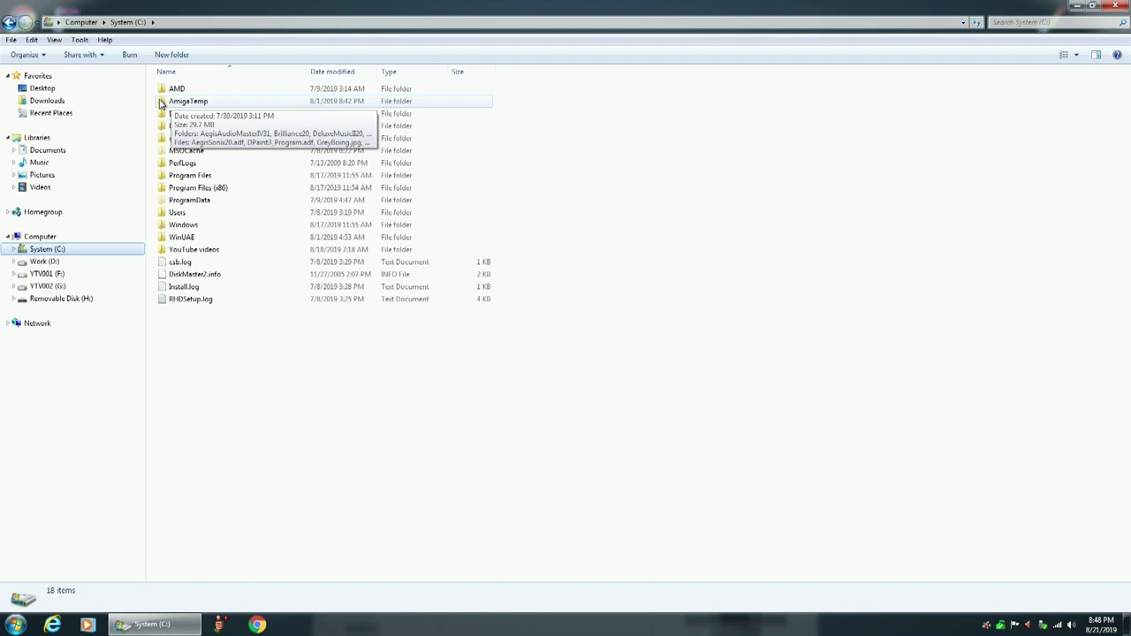
double_click(160, 104)
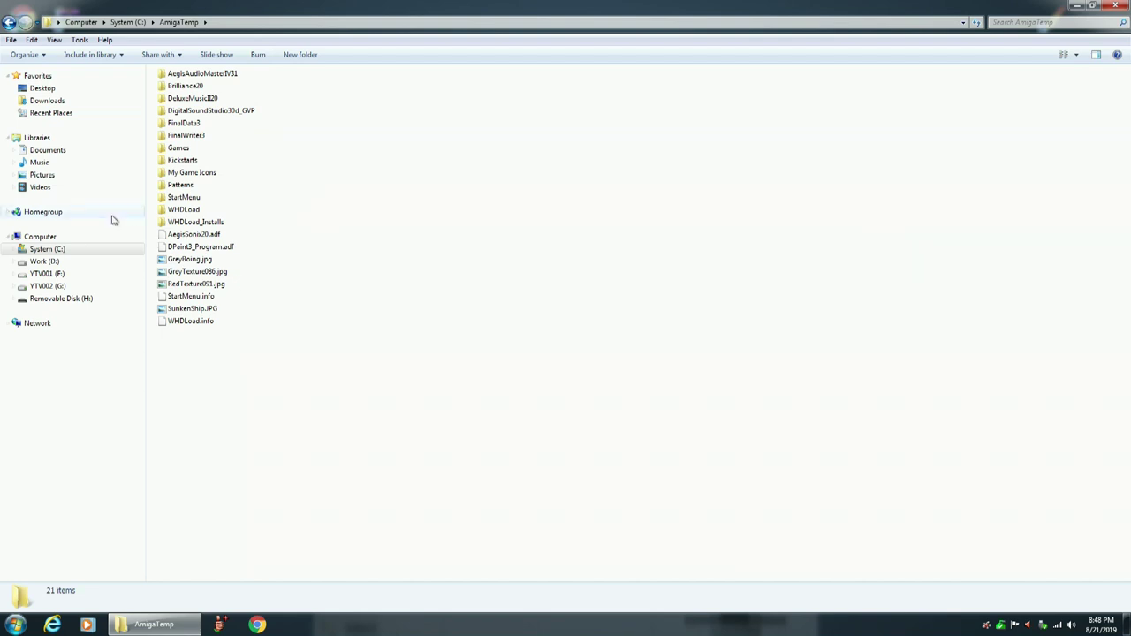
left_click(9, 23)
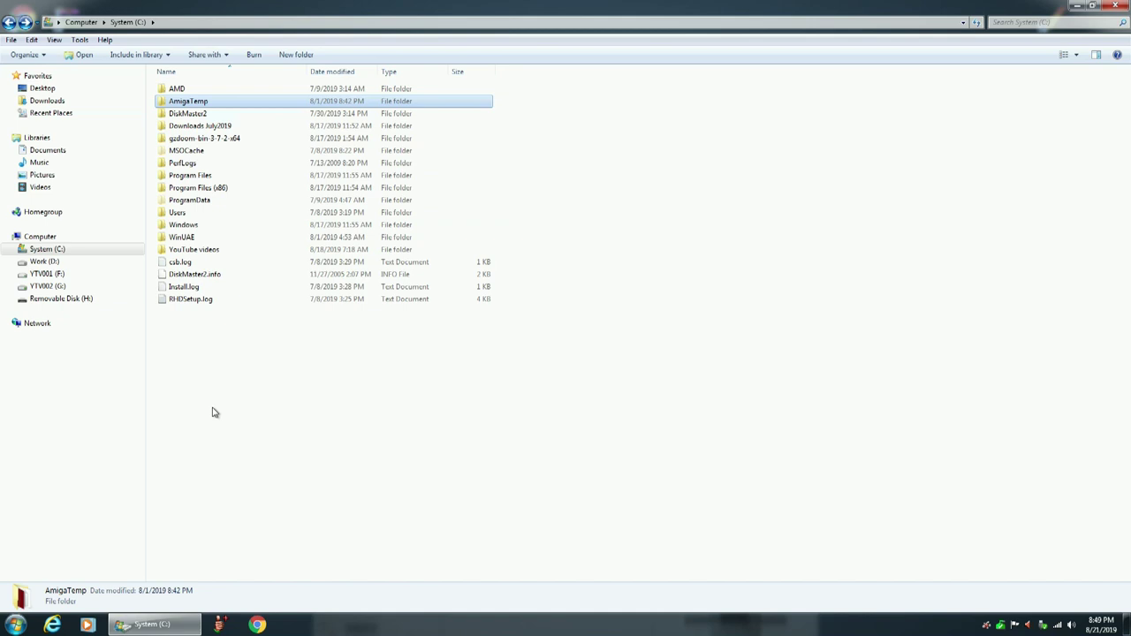
left_click(1115, 6)
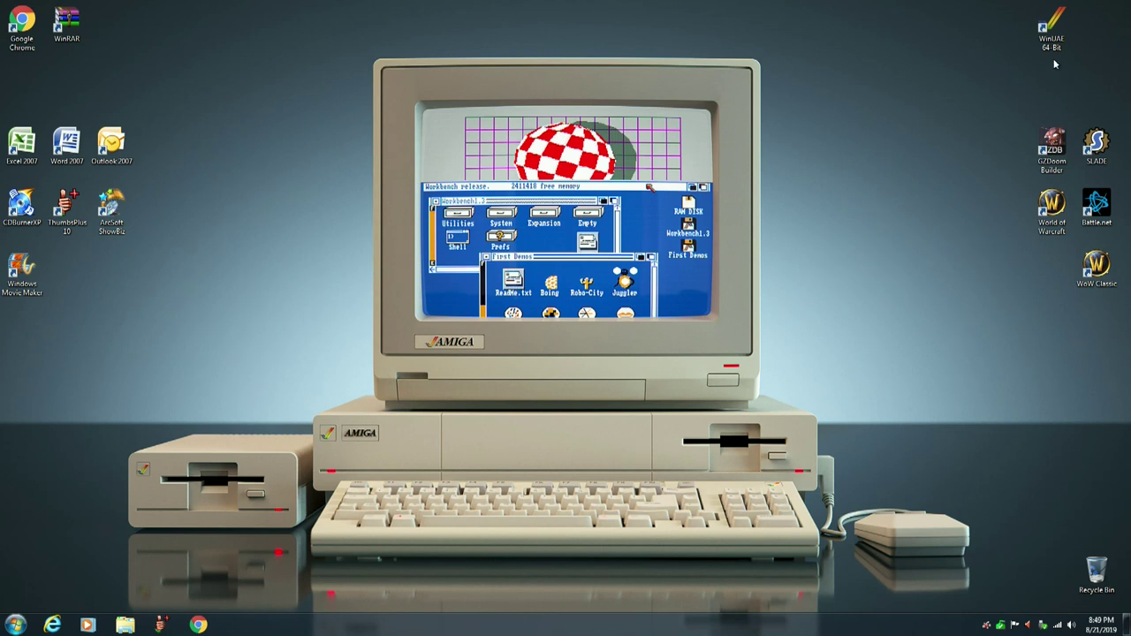
Step: Launch WinUAE 64-Bit, allowing it to make changes, and add the 122.5M RDB Generic STORAGE DEVICE as an emulated hard drive
double_click(1052, 30)
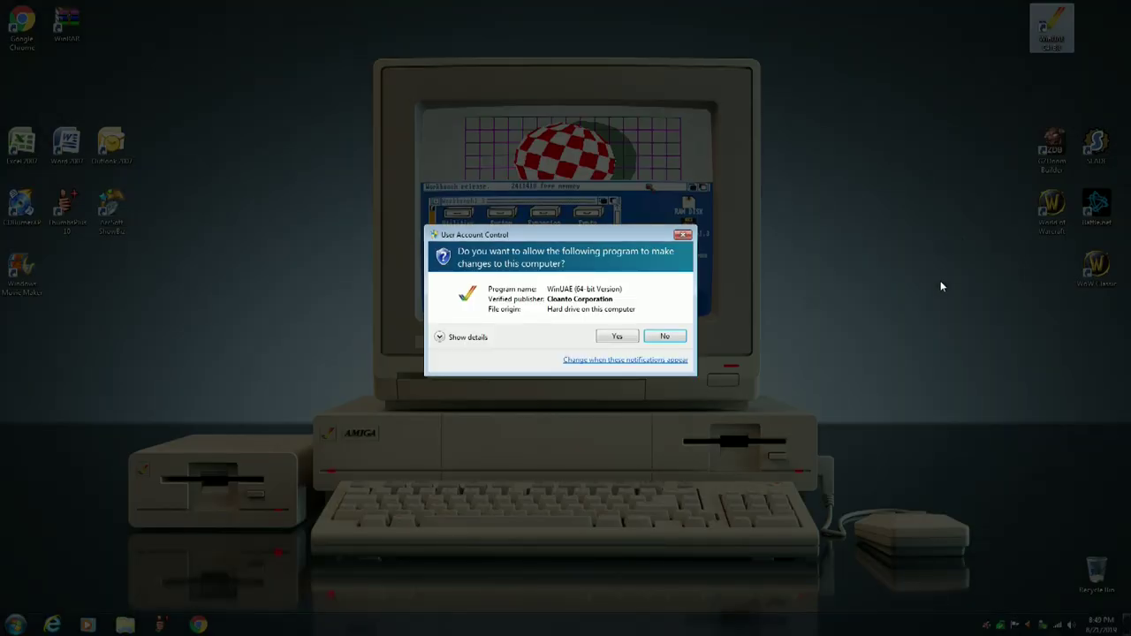
left_click(609, 336)
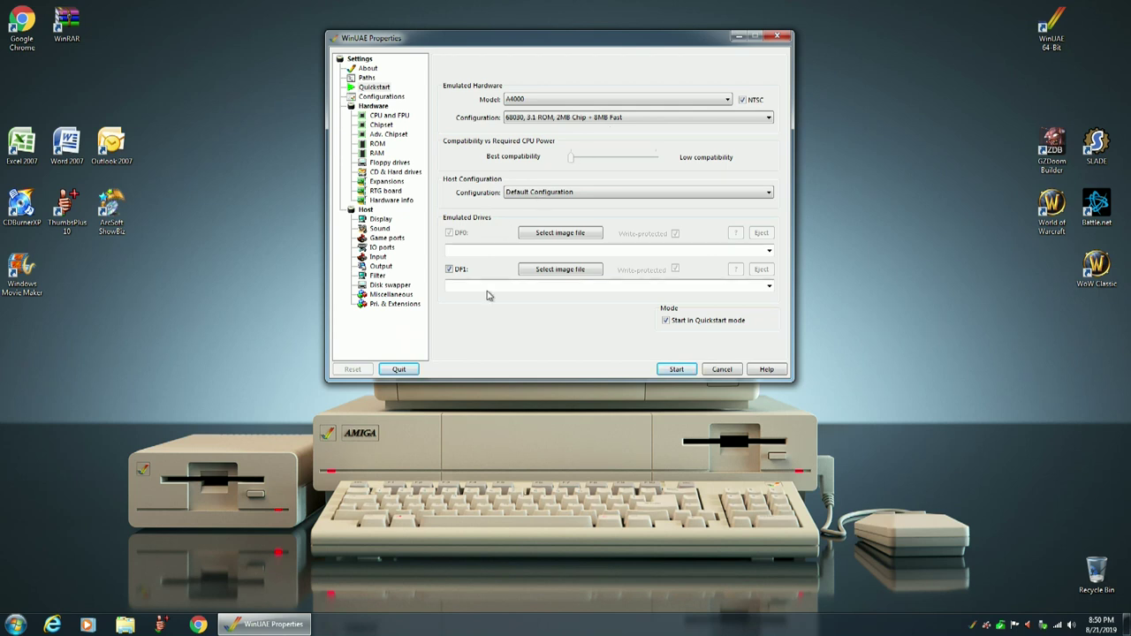
left_click(393, 173)
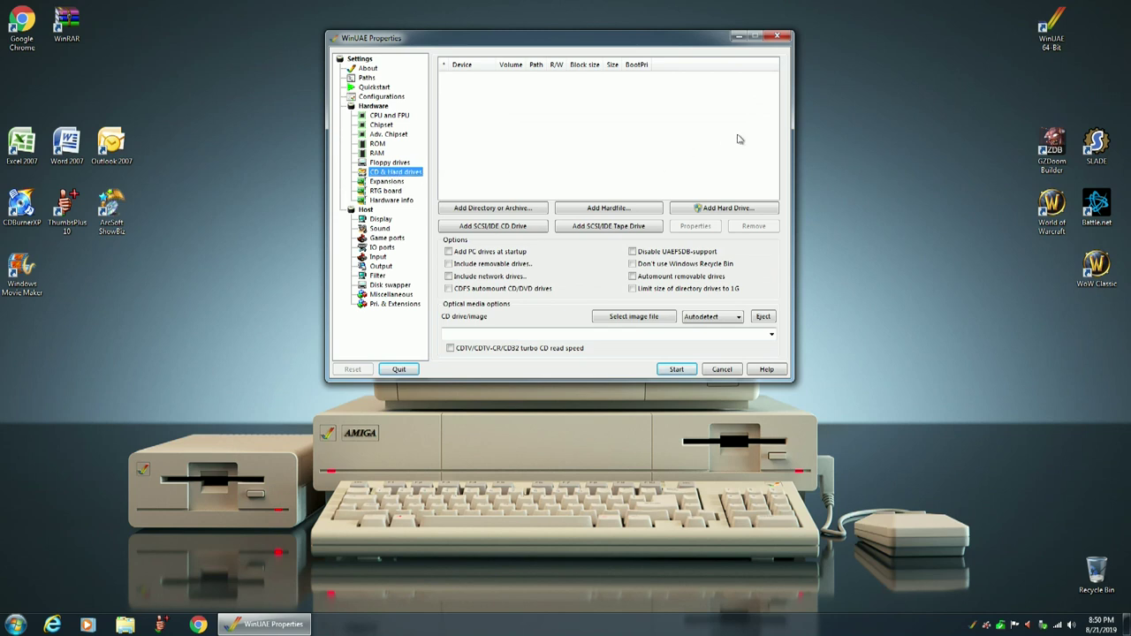
left_click(720, 209)
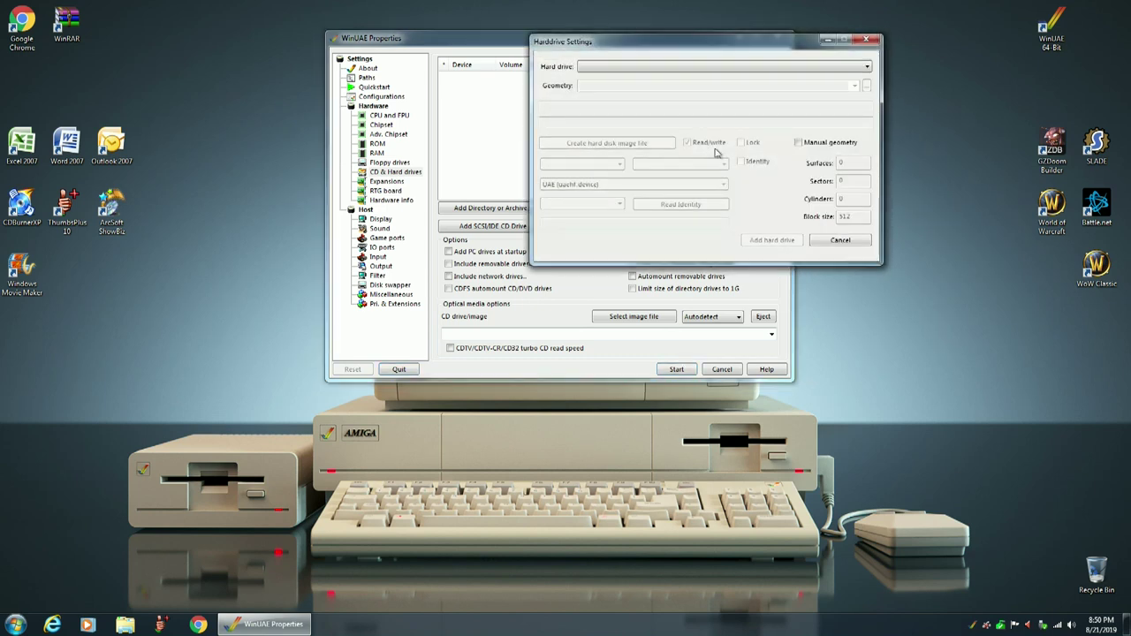
left_click(869, 68)
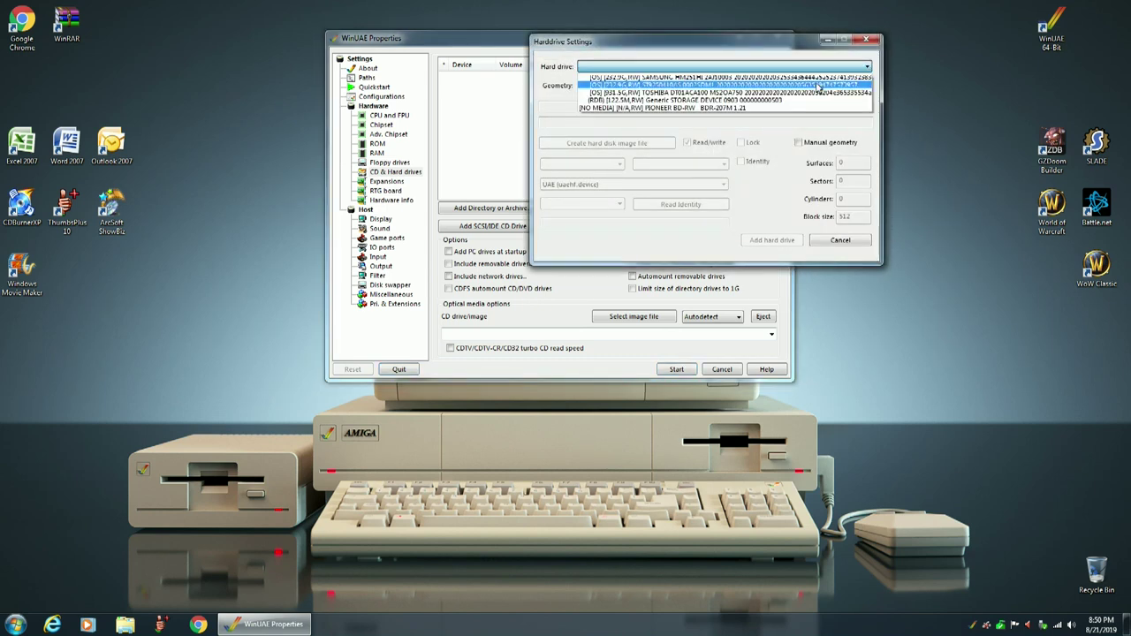
left_click(663, 101)
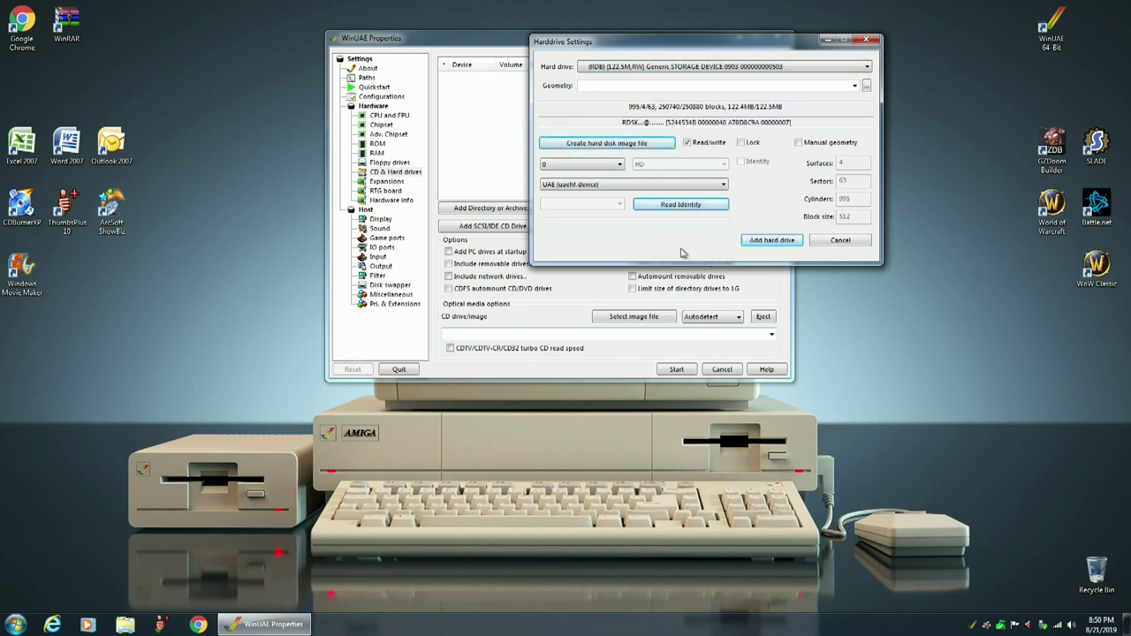
left_click(771, 240)
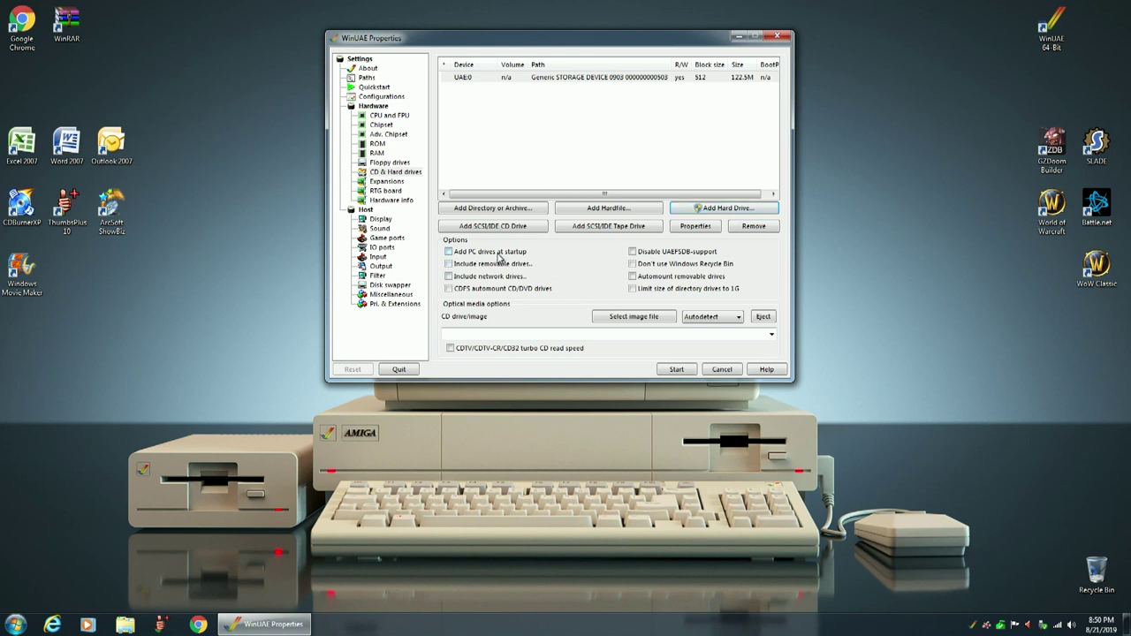
Step: Enable adding PC drives at startup and start the emulation
left_click(448, 251)
left_click(676, 369)
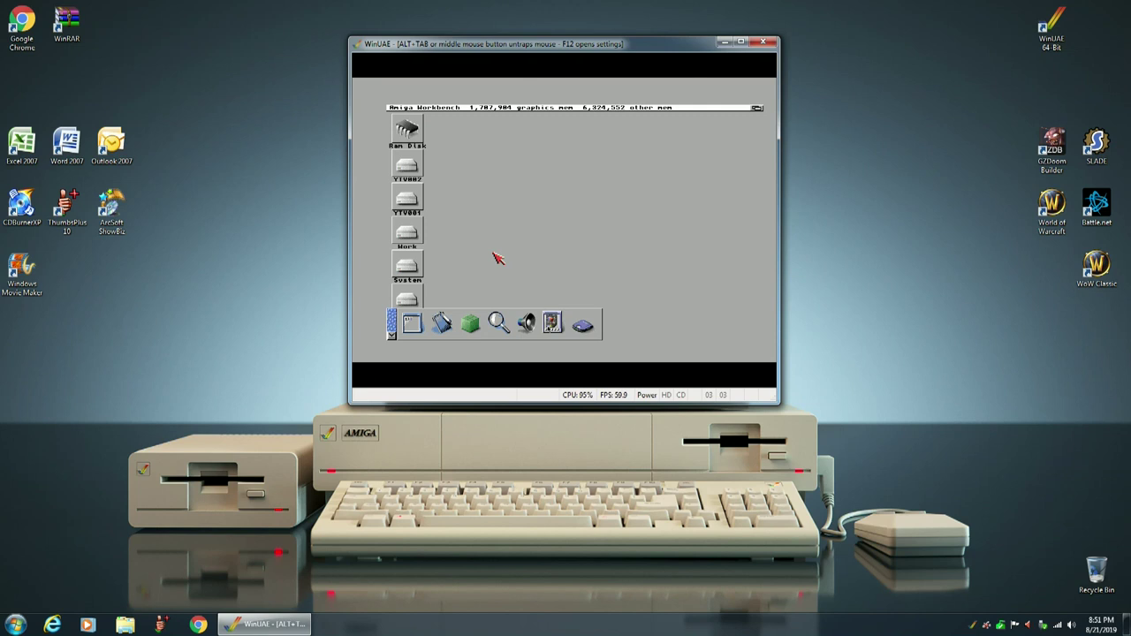
Step: Launch DiskMaster2 from the System drive in the NTSC 640 x 400 Interlaced screen mode and dismiss its copyright notice
left_click(406, 265)
left_click(407, 265)
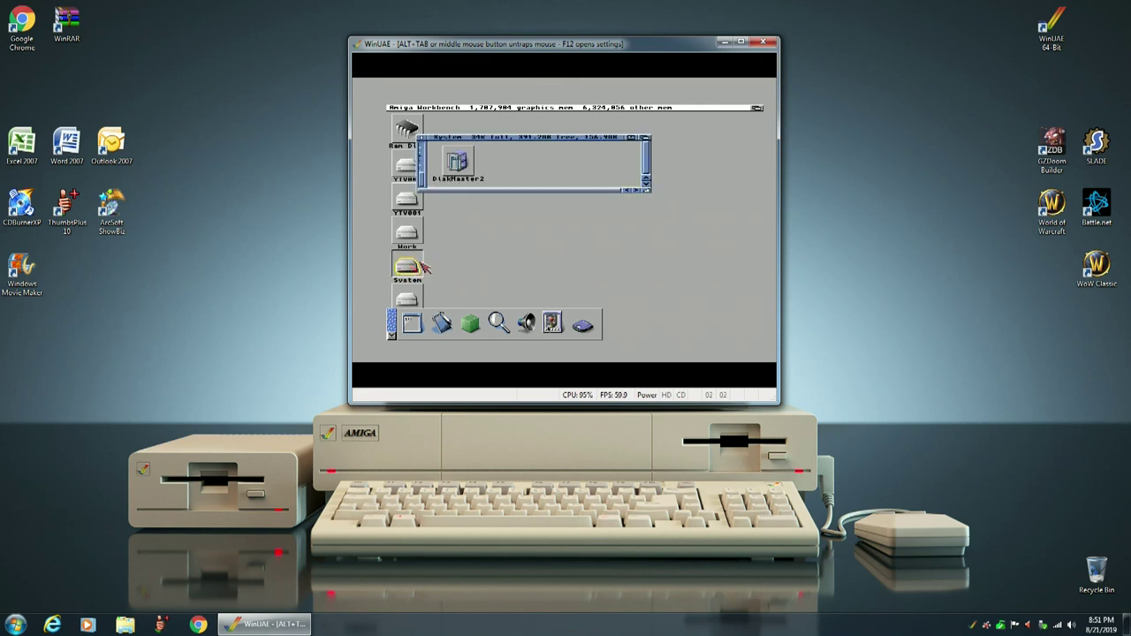
double_click(460, 162)
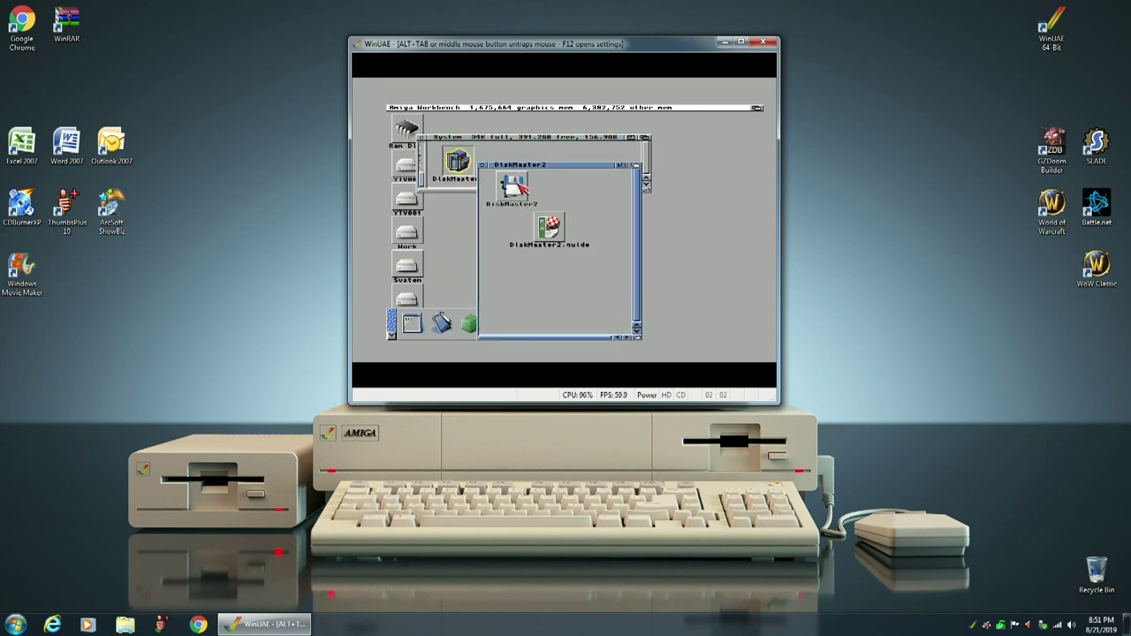
double_click(518, 187)
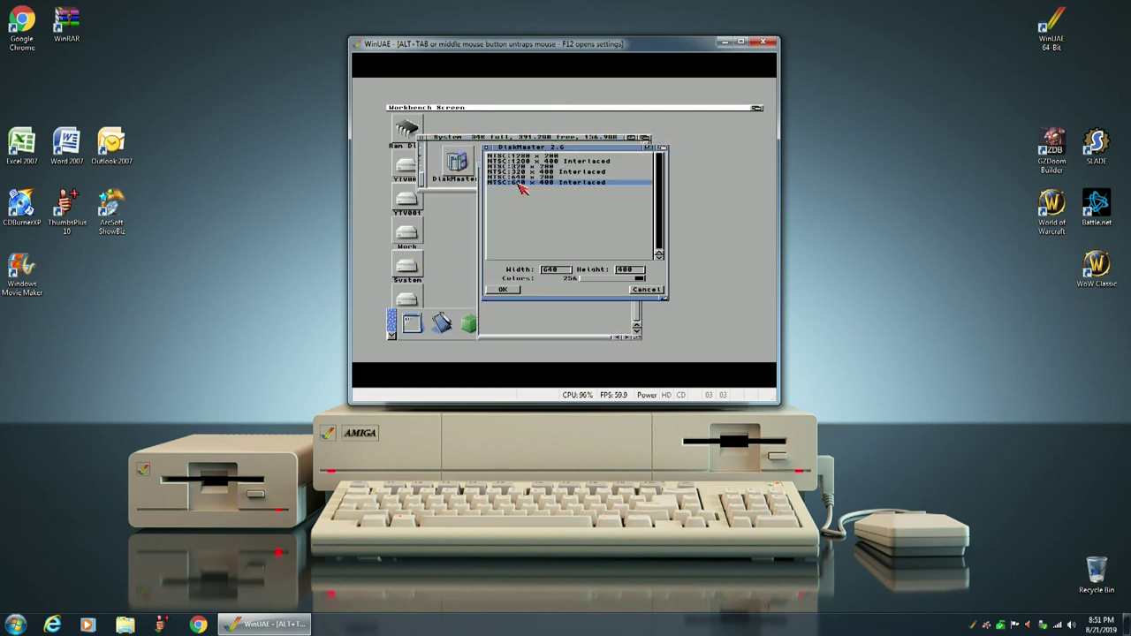
left_click(506, 289)
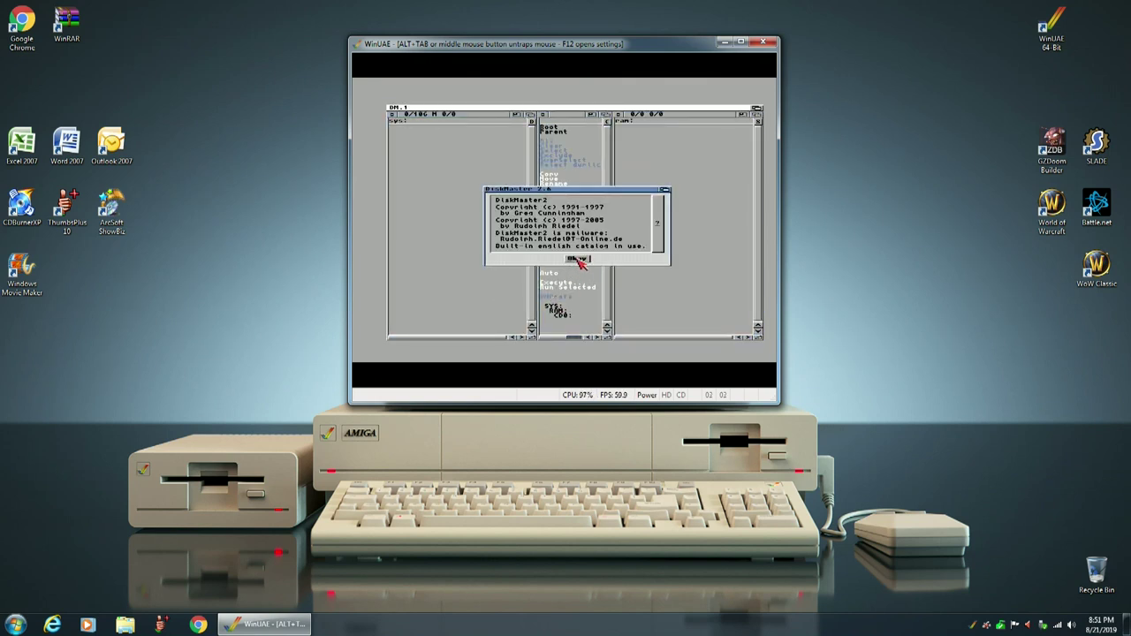
left_click(580, 261)
Step: Replace the RAM directory listing with the Programs directory of DH0: as the copy destination
left_click(685, 213)
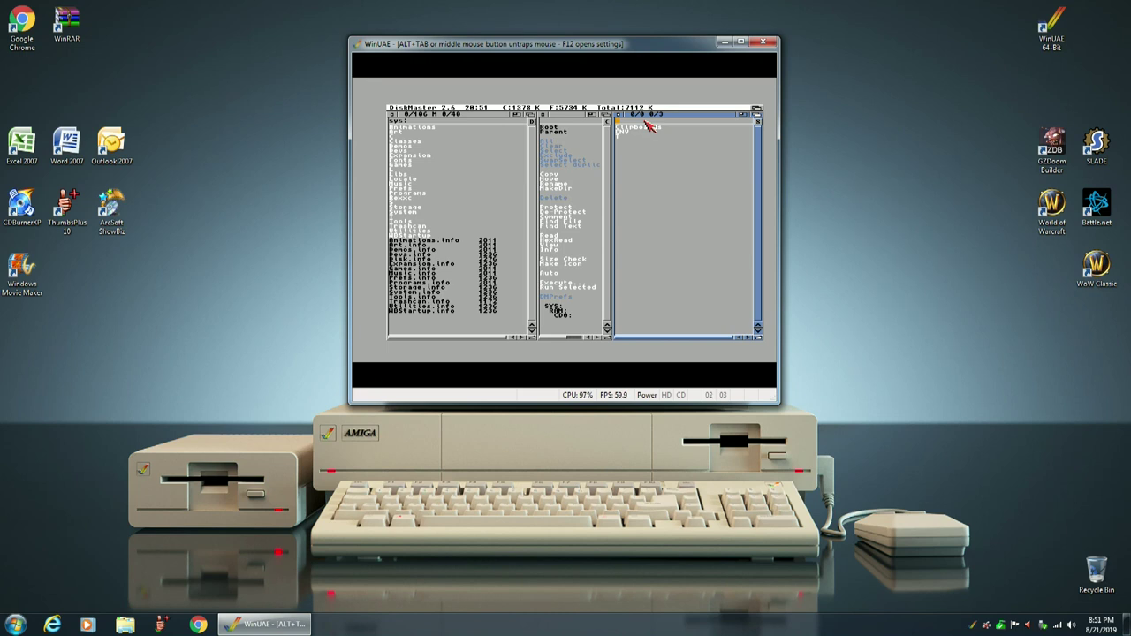
left_click(649, 126)
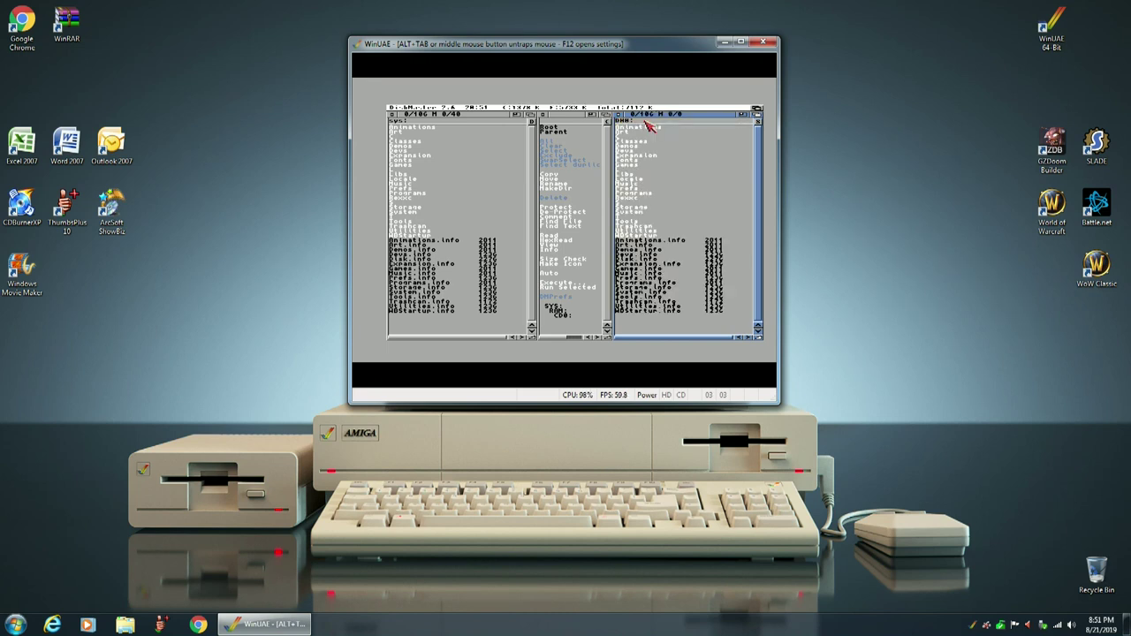
left_click(628, 194)
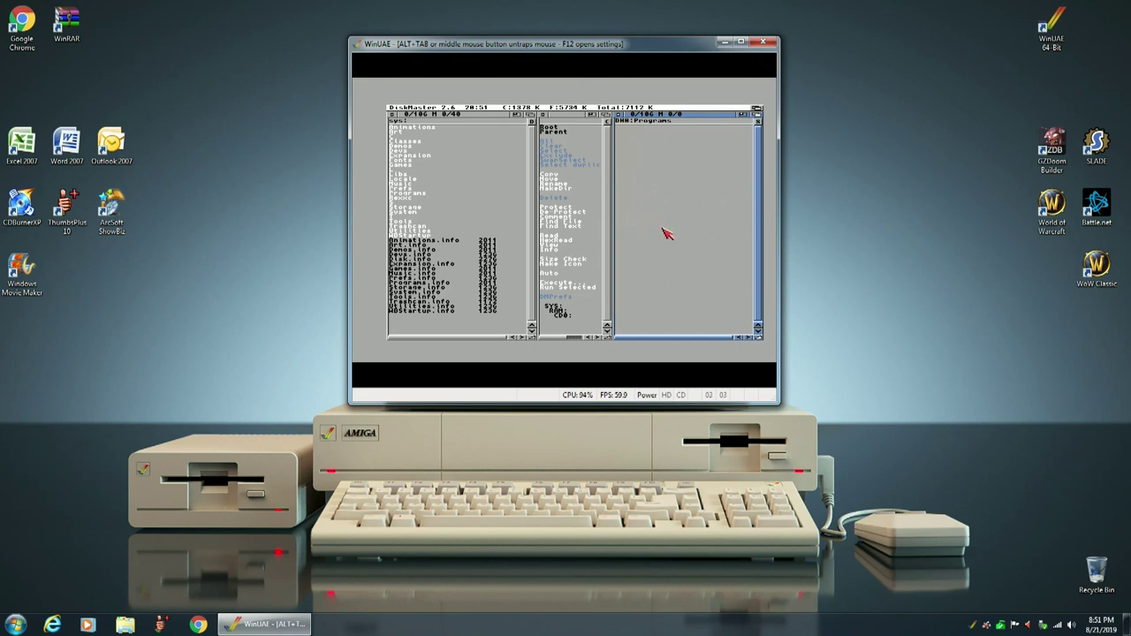
Step: Replace the SYS: directory listing with the root of the System: volume as the copy source
left_click(458, 328)
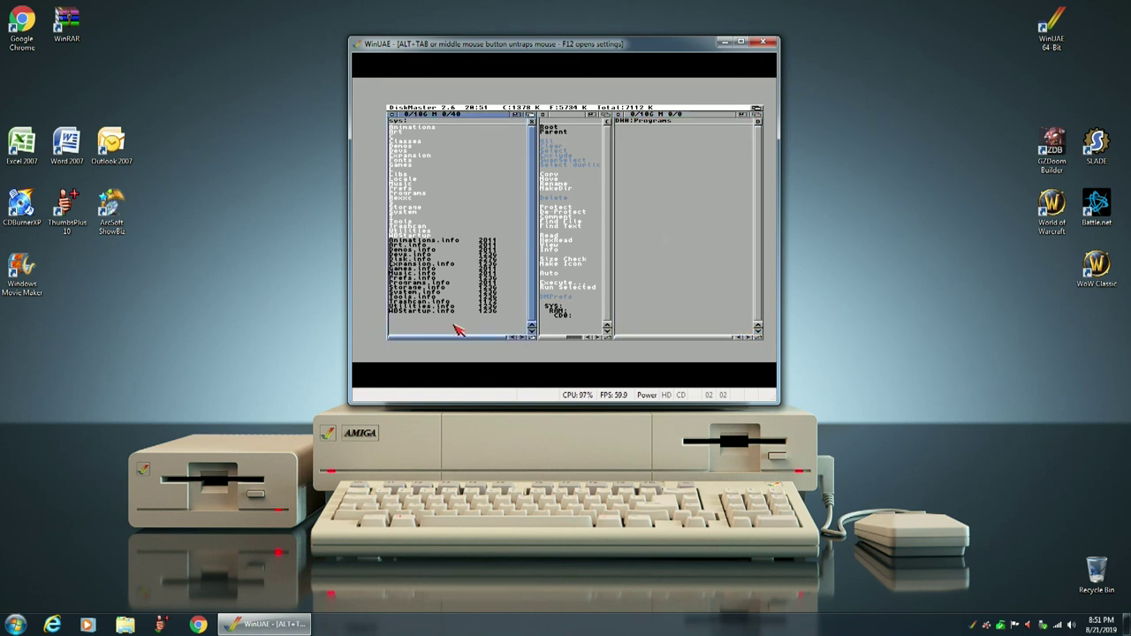
left_click(558, 133)
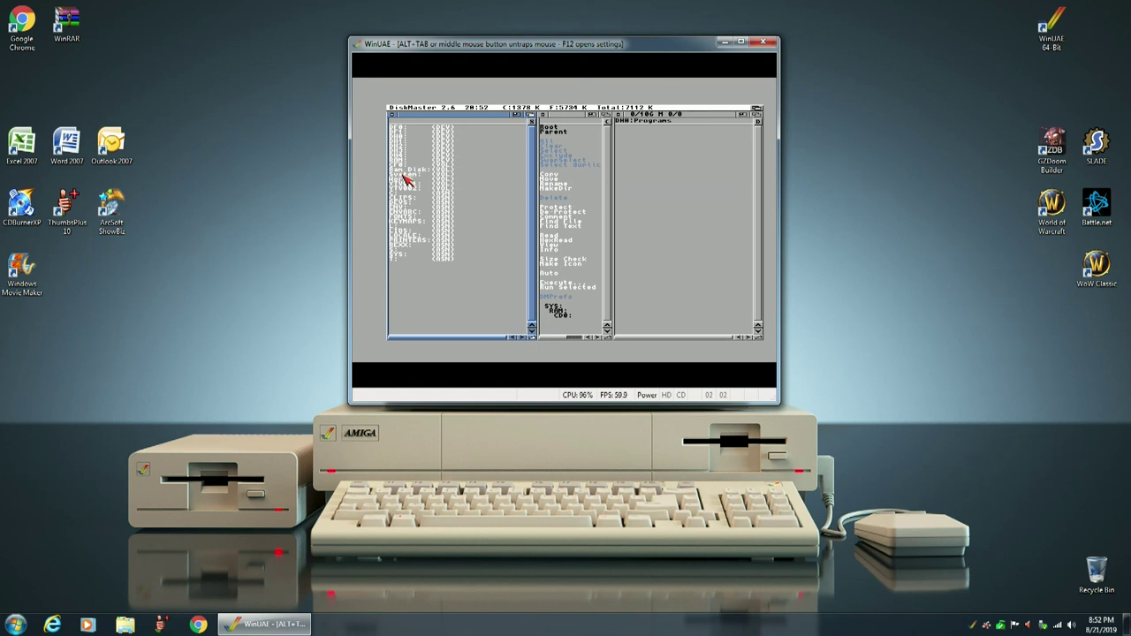
left_click(406, 178)
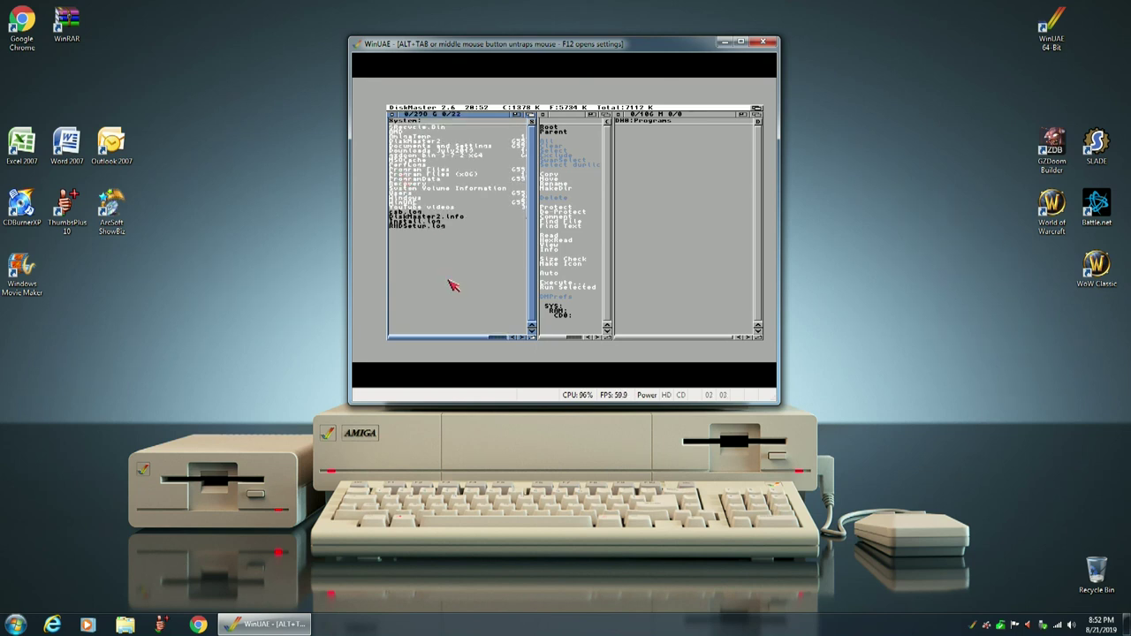
Step: Copy the DiskMaster2 directory with the #? pattern and the DiskMaster2.info file from System: to DH0:Programs
left_click(413, 142)
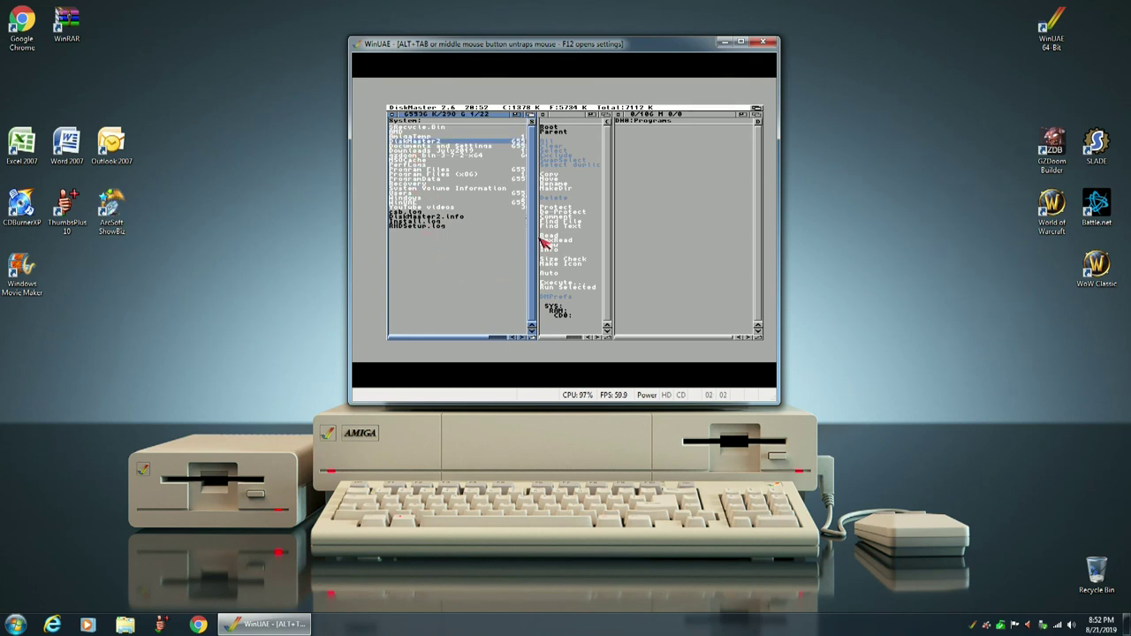
left_click(553, 176)
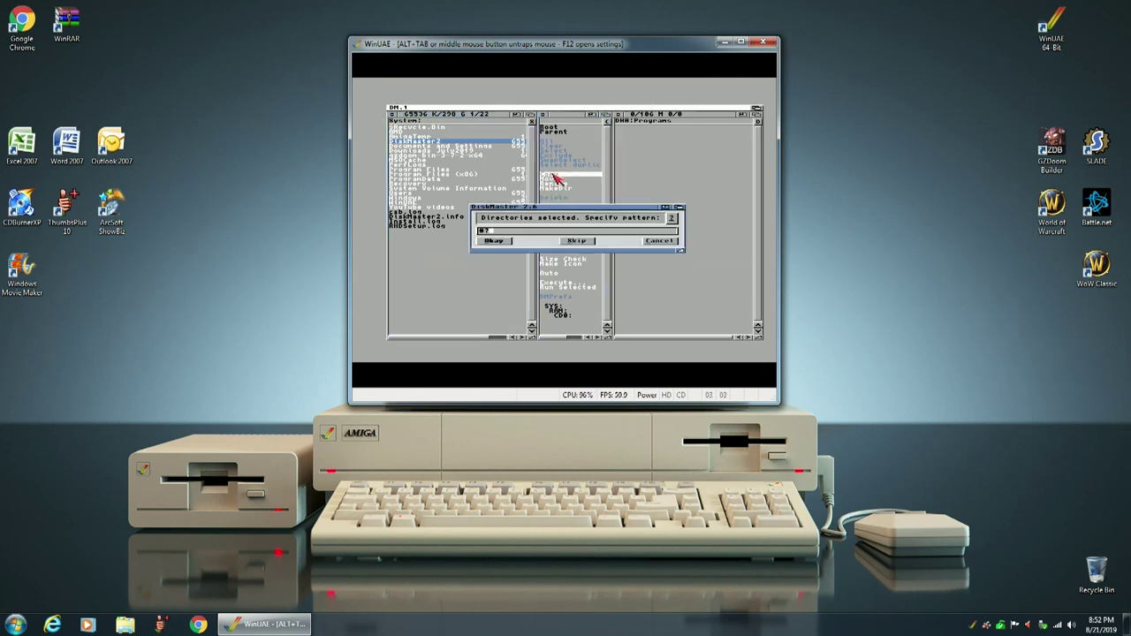
left_click(493, 240)
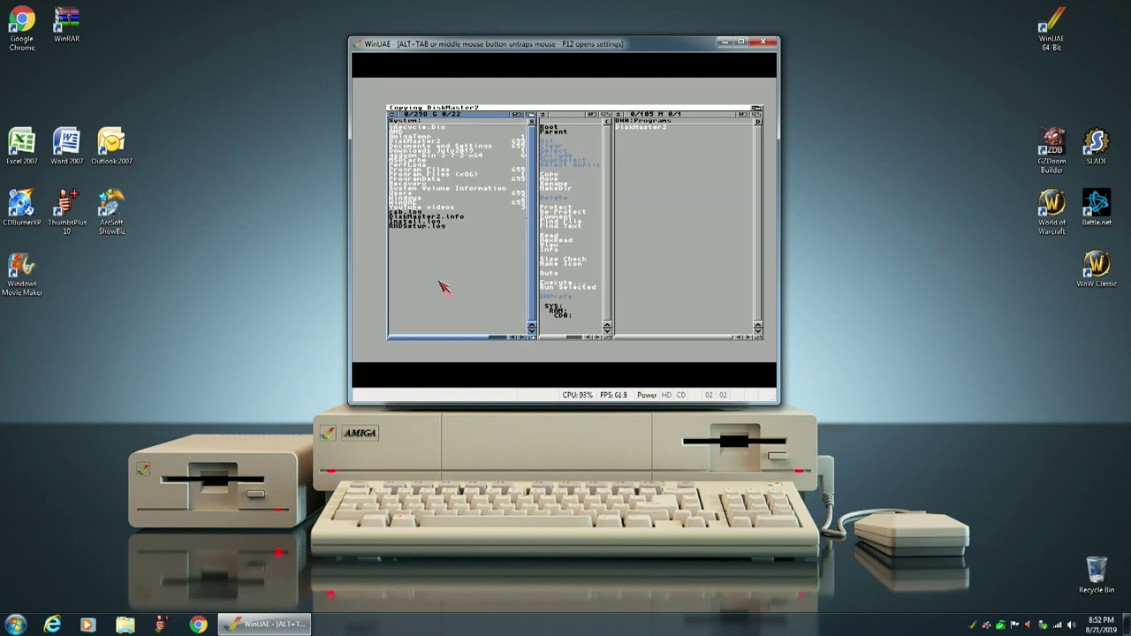
left_click(419, 217)
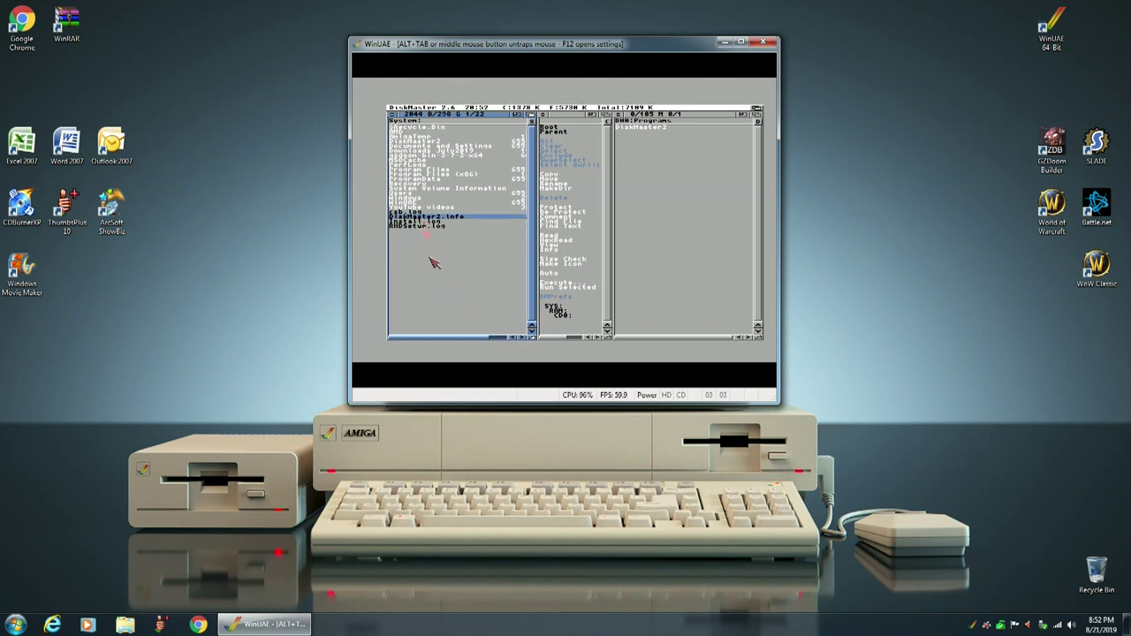
left_click(554, 176)
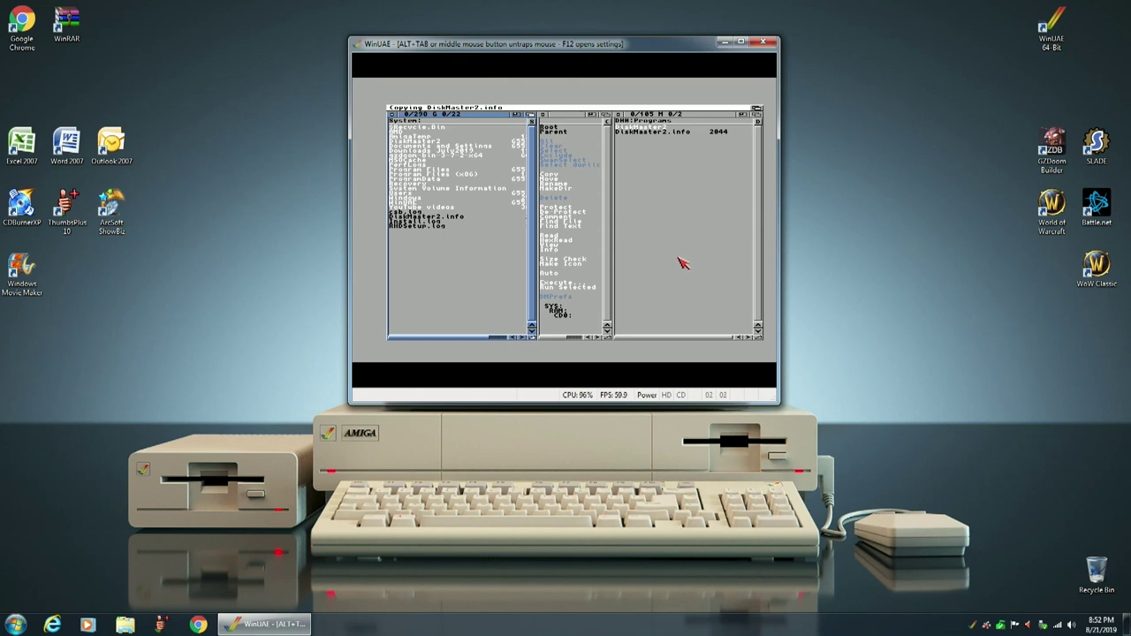
Step: Change the destination directory from Programs to DH0:Prefs/Presets
left_click(563, 132)
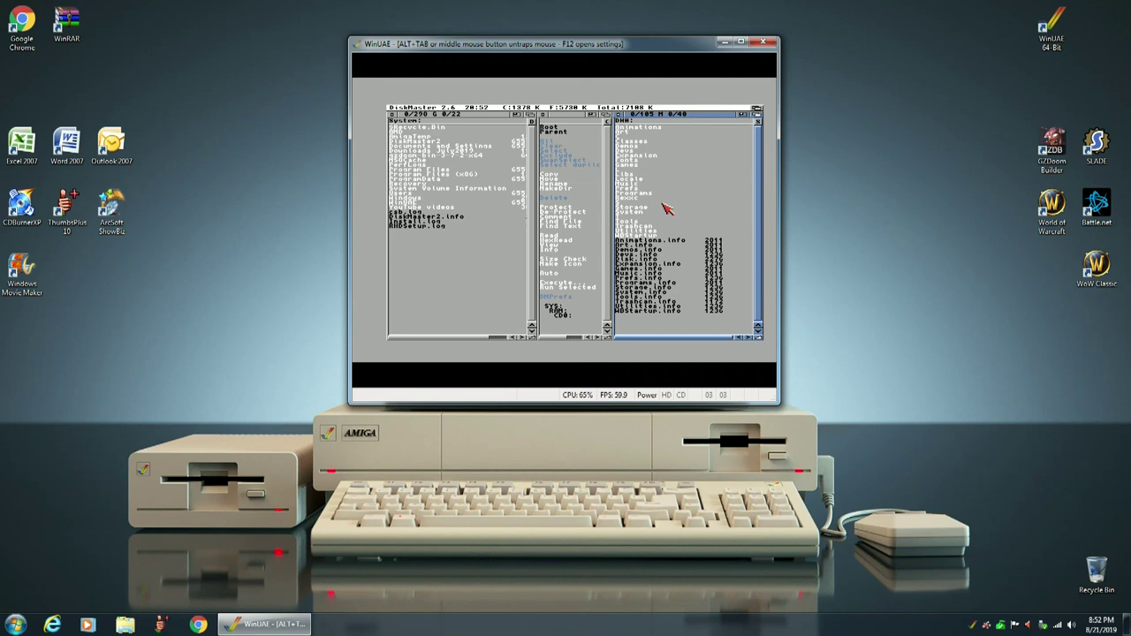
double_click(631, 189)
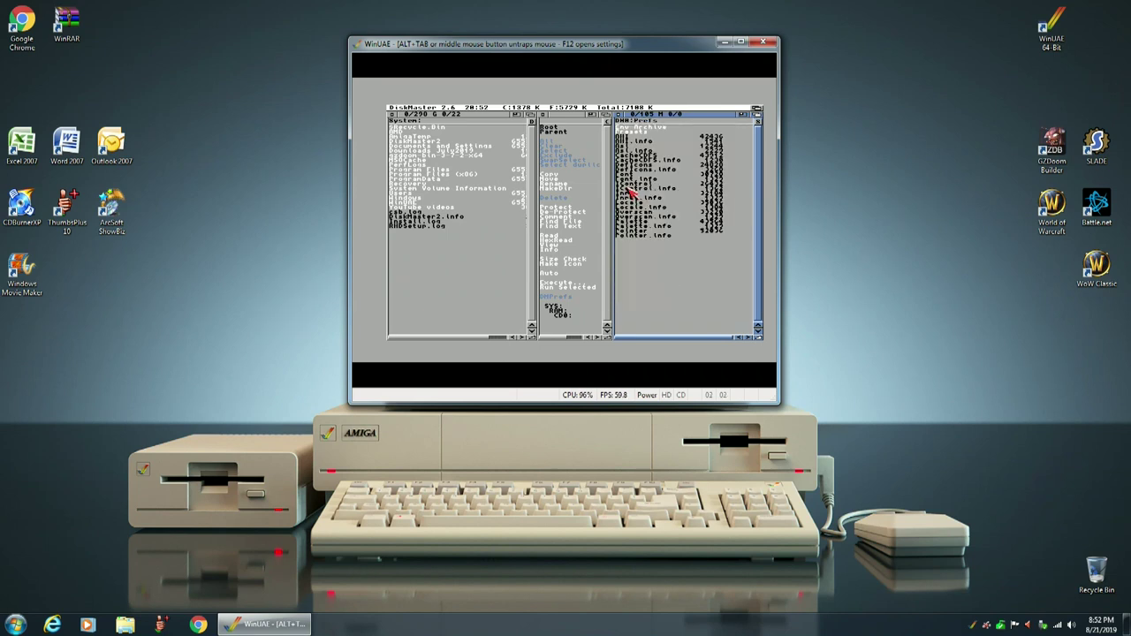
double_click(636, 133)
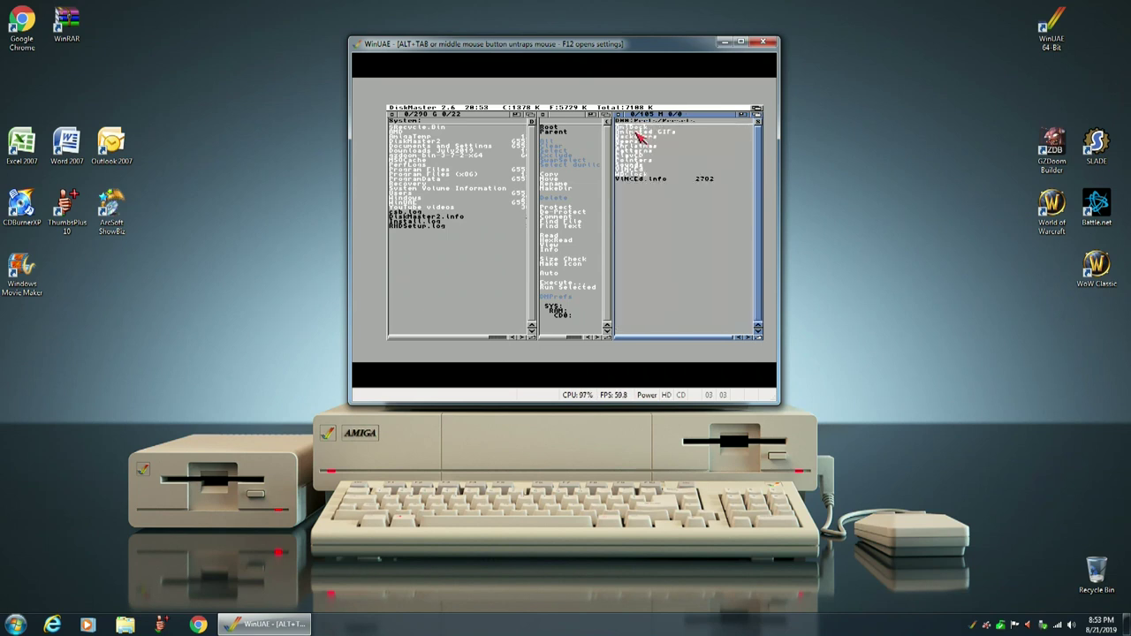
Step: Copy the GreyBoing, GreyTexture, RedTexture and SunkenShip JPG images from System:AmigaTemp to DH0:Prefs/Presets
left_click(457, 276)
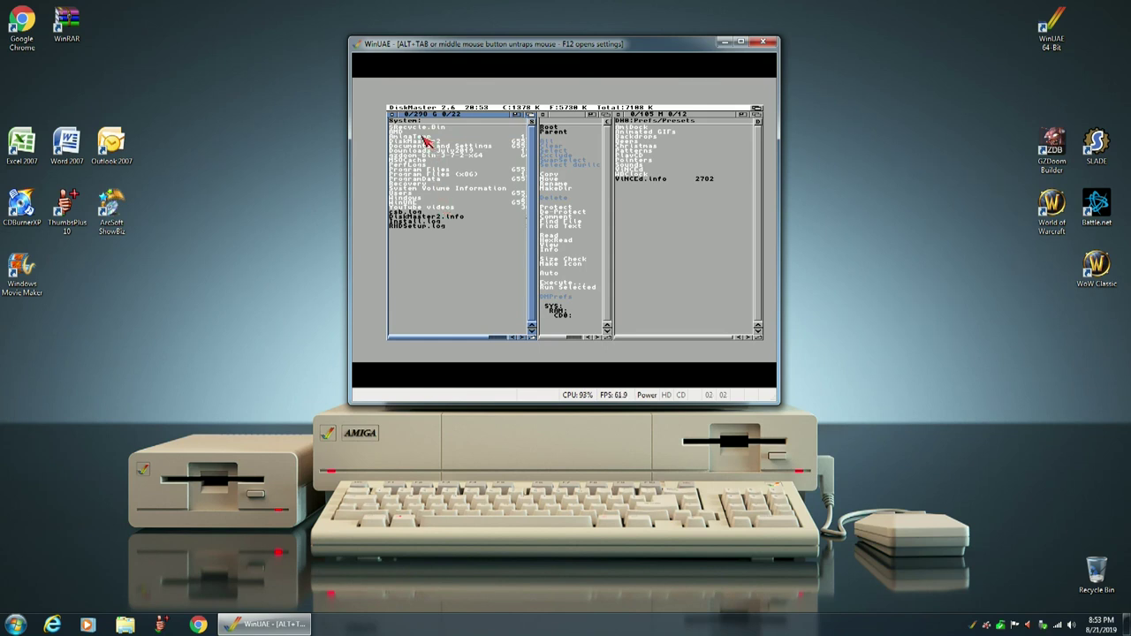
double_click(424, 137)
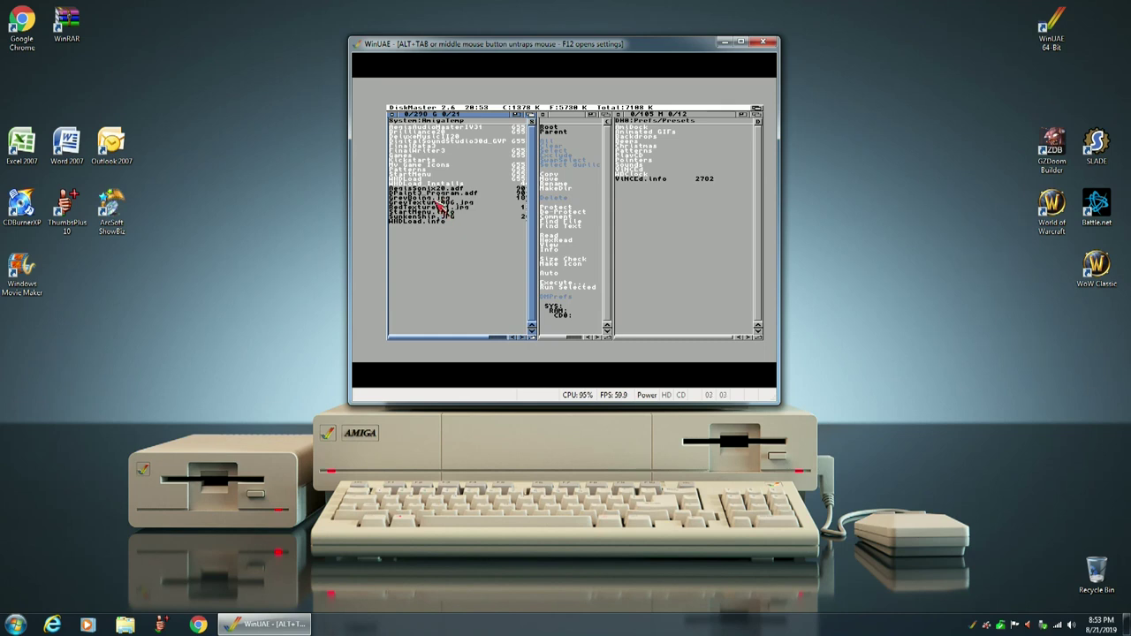
left_click(435, 199)
left_click(435, 204)
left_click(435, 207)
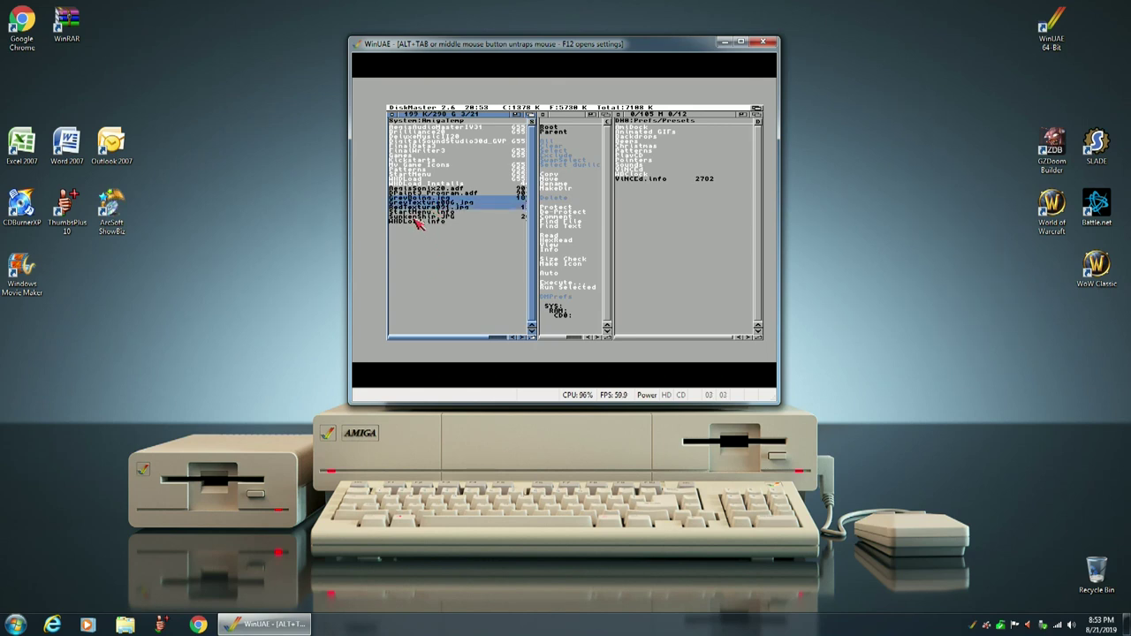
left_click(415, 216)
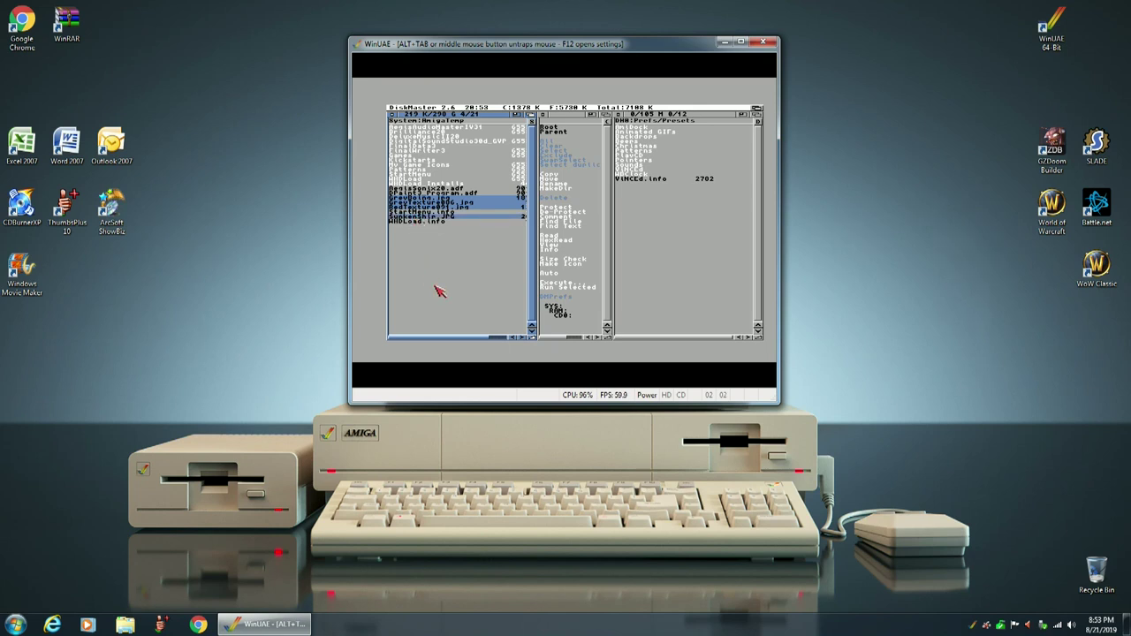
left_click(552, 177)
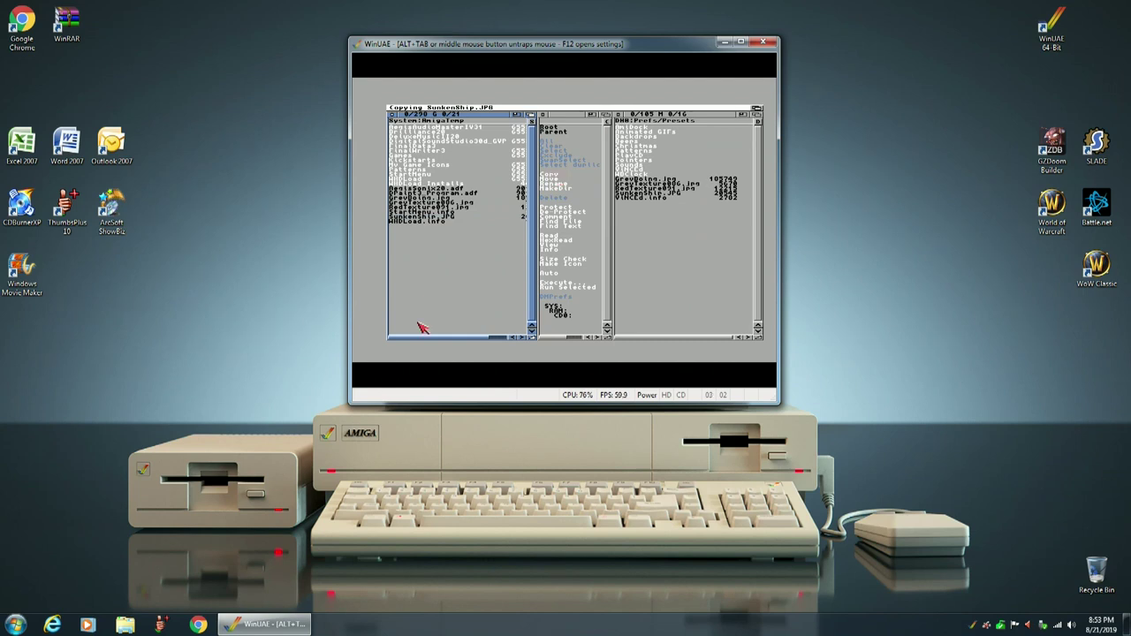
Step: Quit DiskMaster, confirming the exit, and close the DiskMaster2 and System windows on the Workbench
right_click(413, 109)
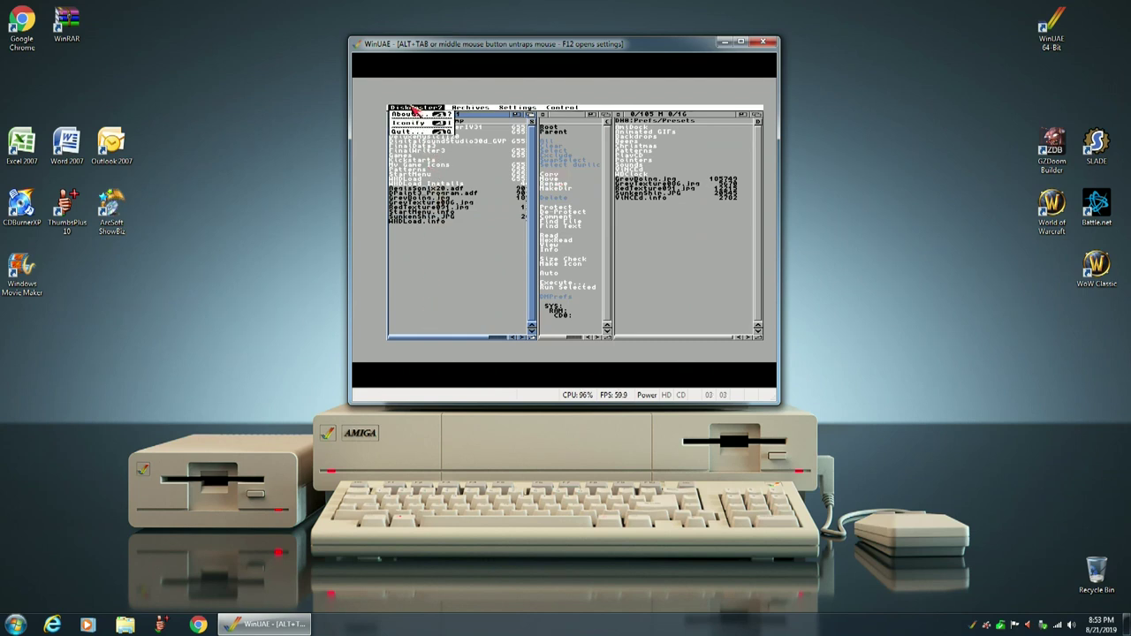
right_click(406, 132)
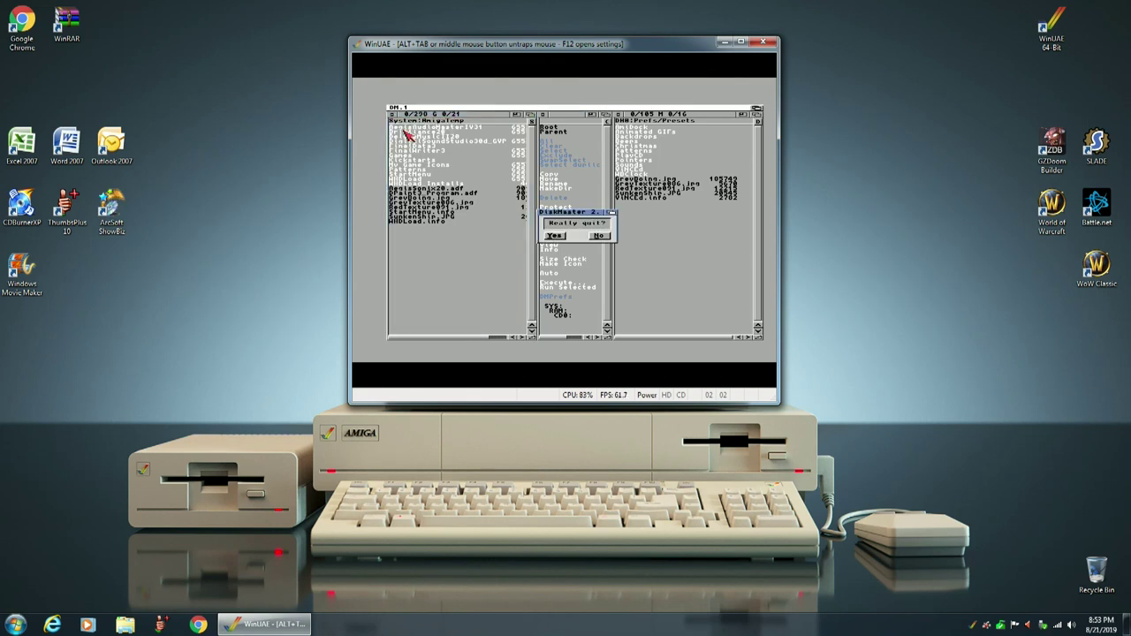
left_click(551, 236)
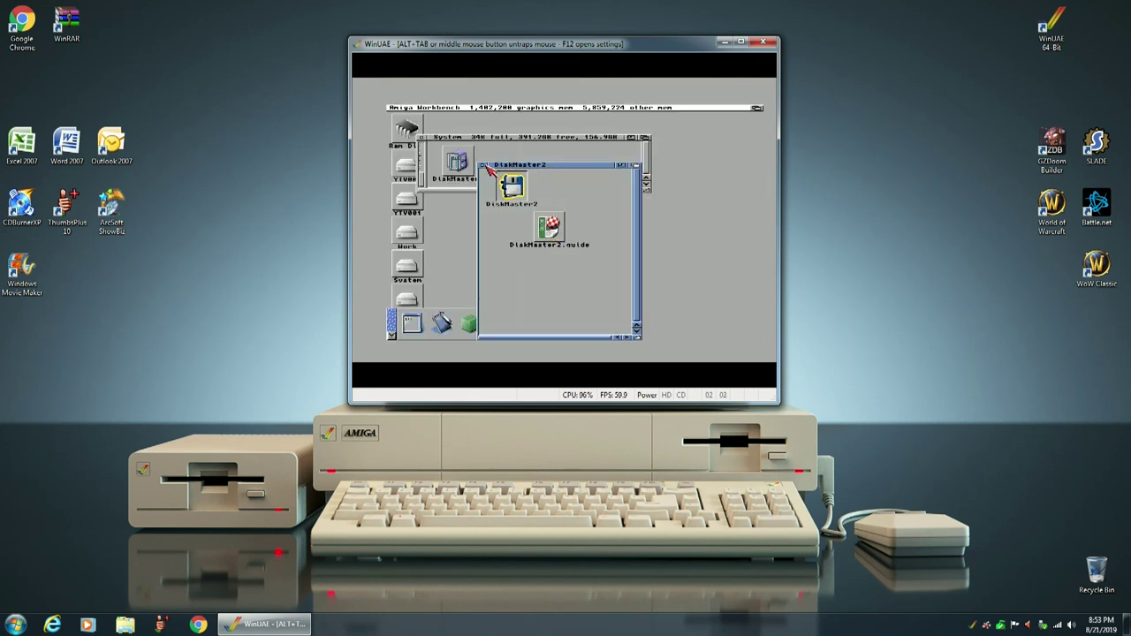
left_click(483, 166)
left_click(422, 140)
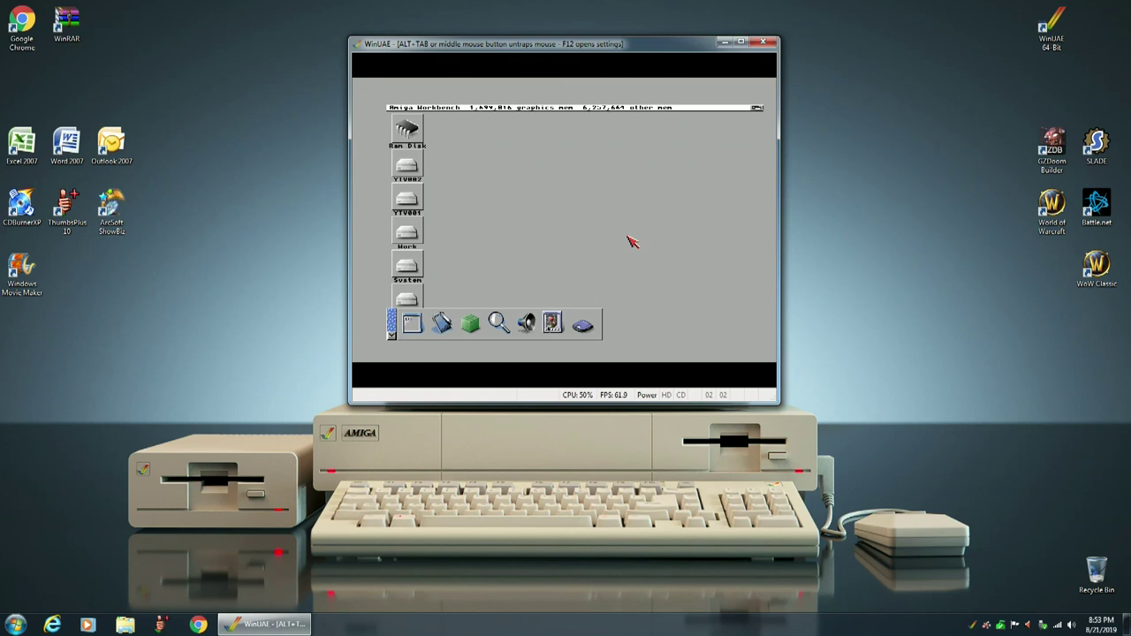
Step: Quit the emulator from its settings and relaunch WinUAE, allowing it to make changes to the computer
key("F12")
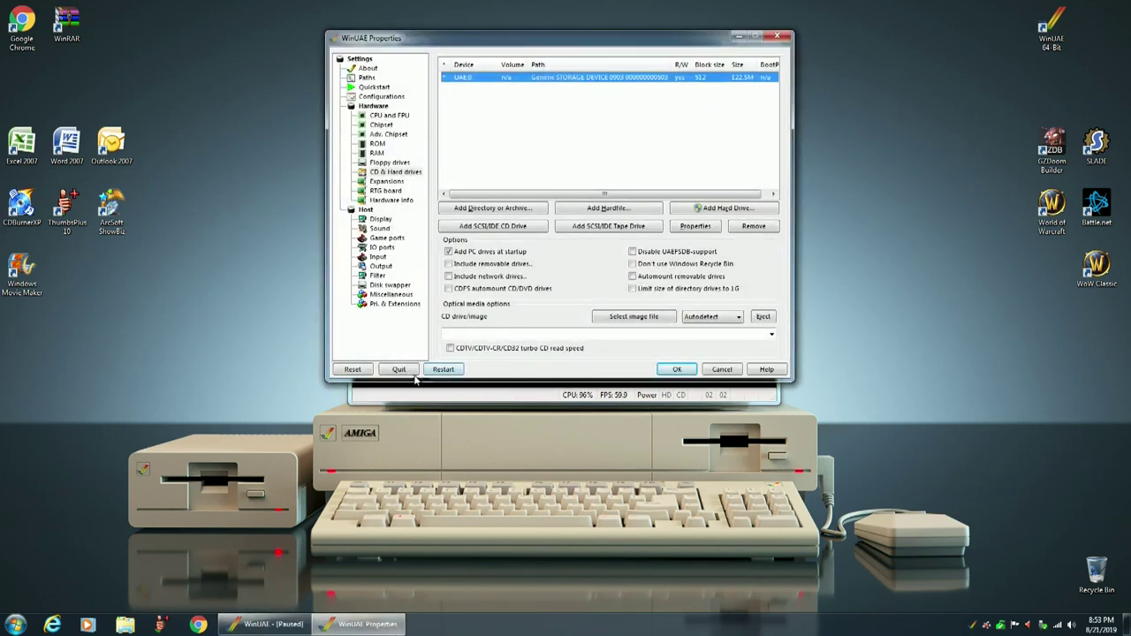
left_click(398, 369)
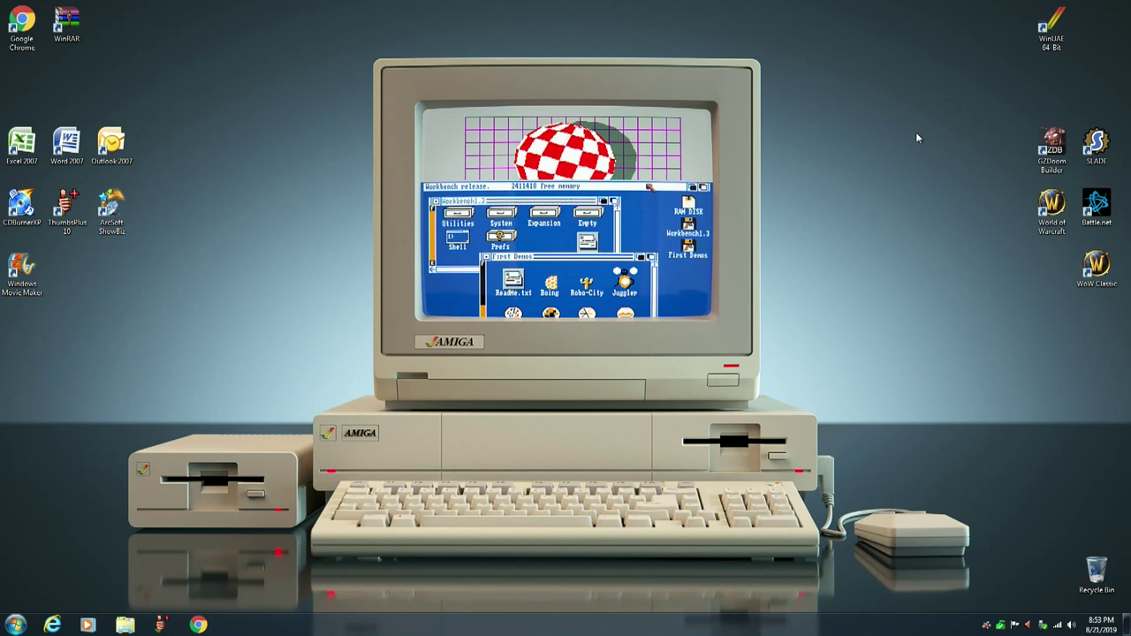
double_click(1053, 34)
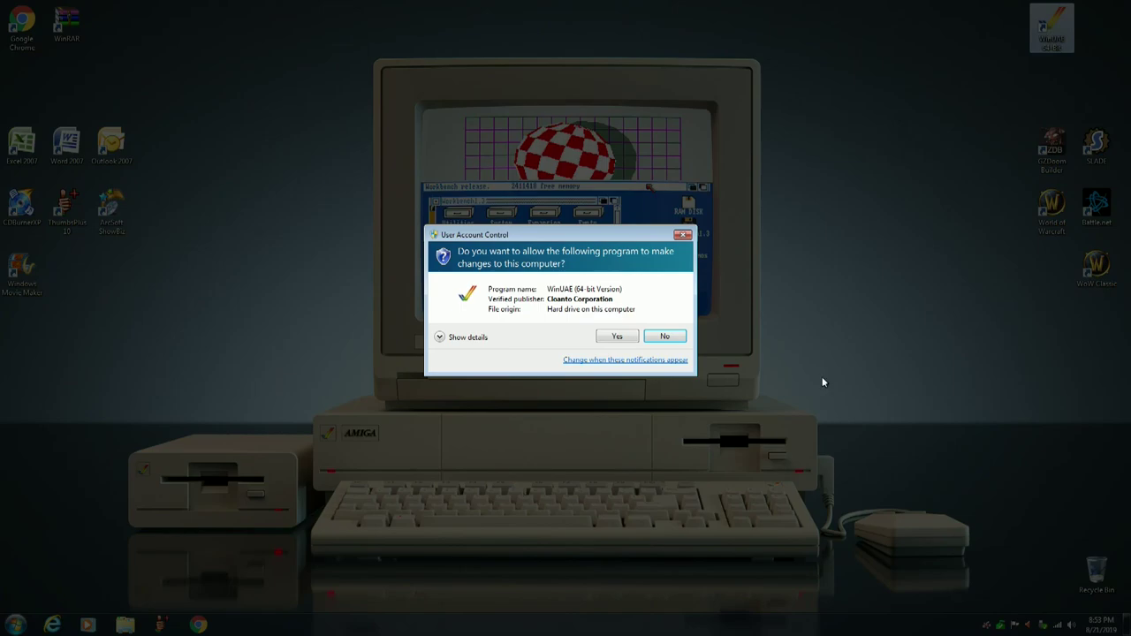
left_click(609, 336)
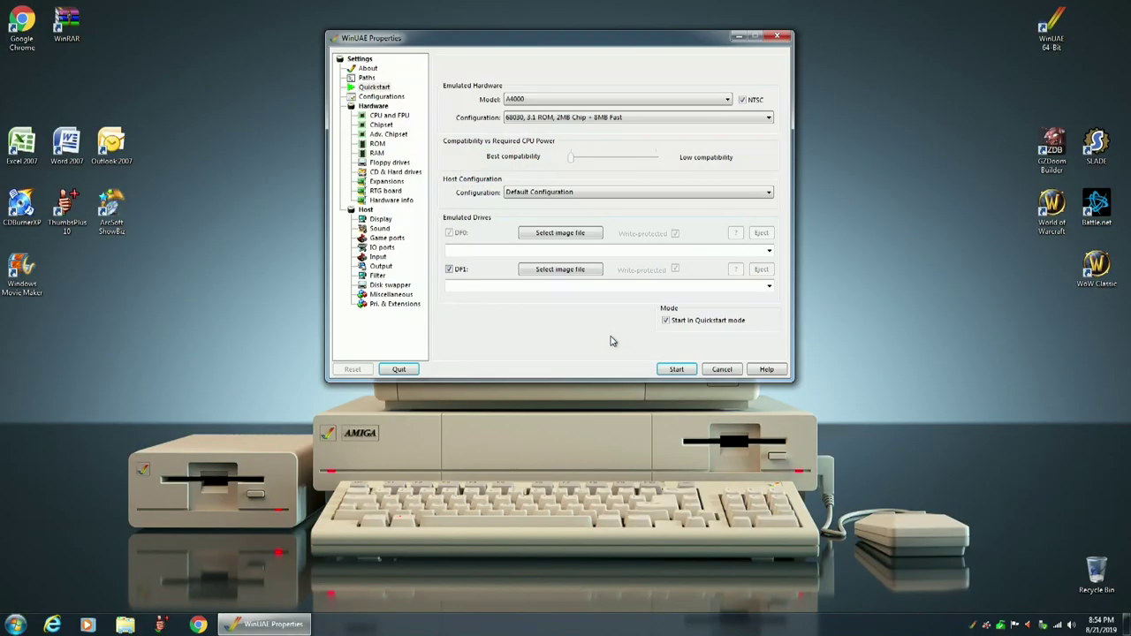
Step: Add the 122.5M RDB Generic STORAGE DEVICE as a hard drive without enabling PC drives, and start the emulation
left_click(397, 174)
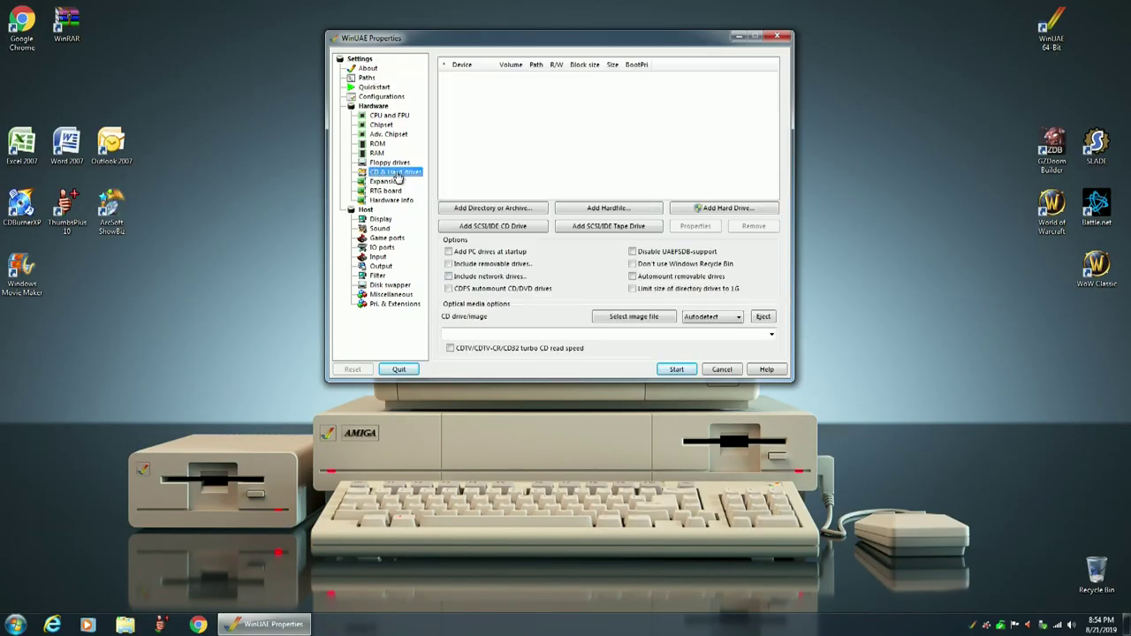
left_click(721, 209)
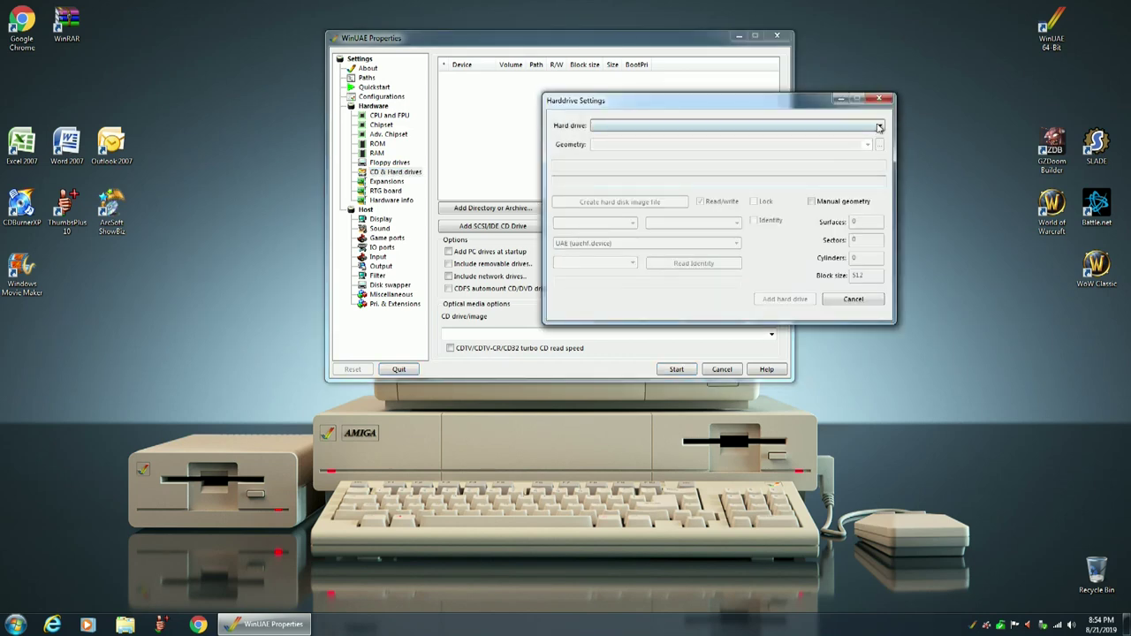
left_click(881, 127)
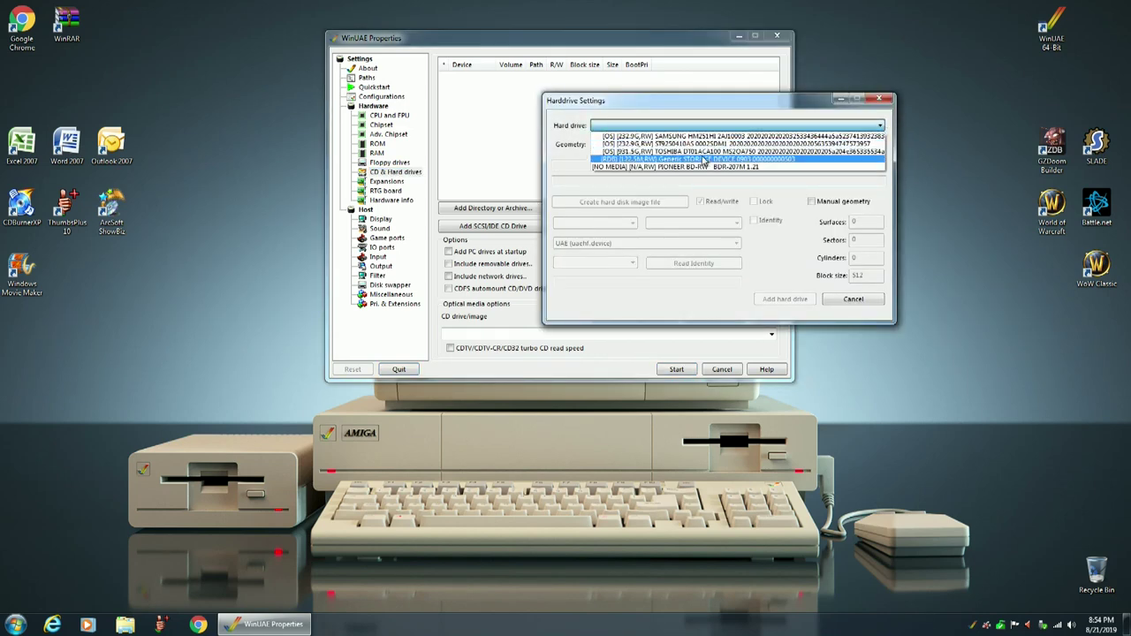
left_click(704, 160)
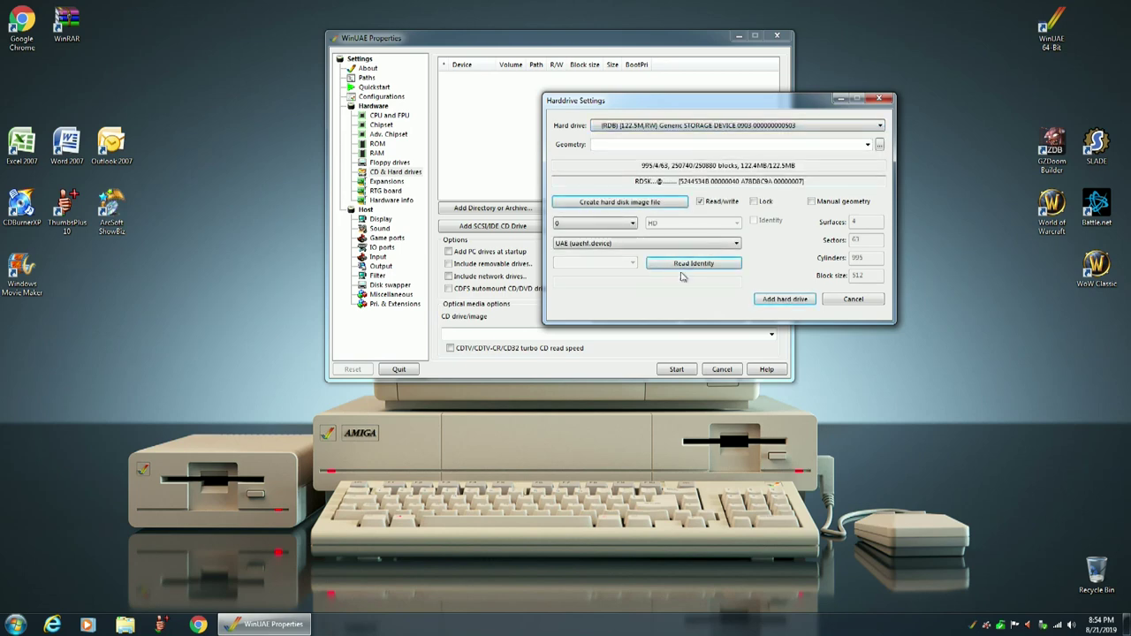
left_click(781, 300)
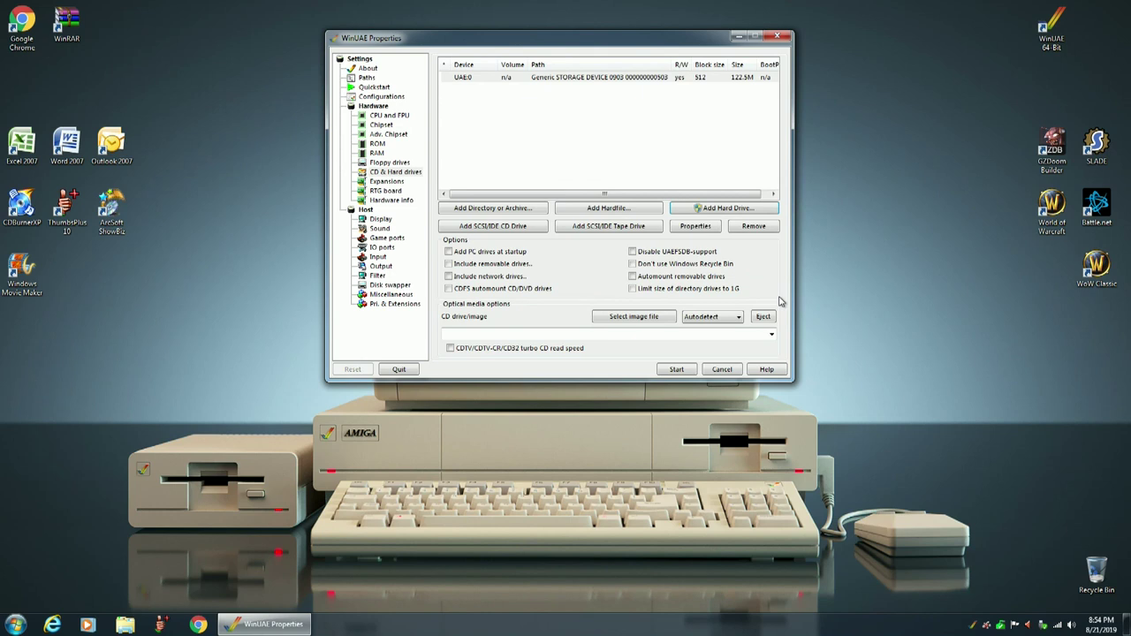
left_click(676, 369)
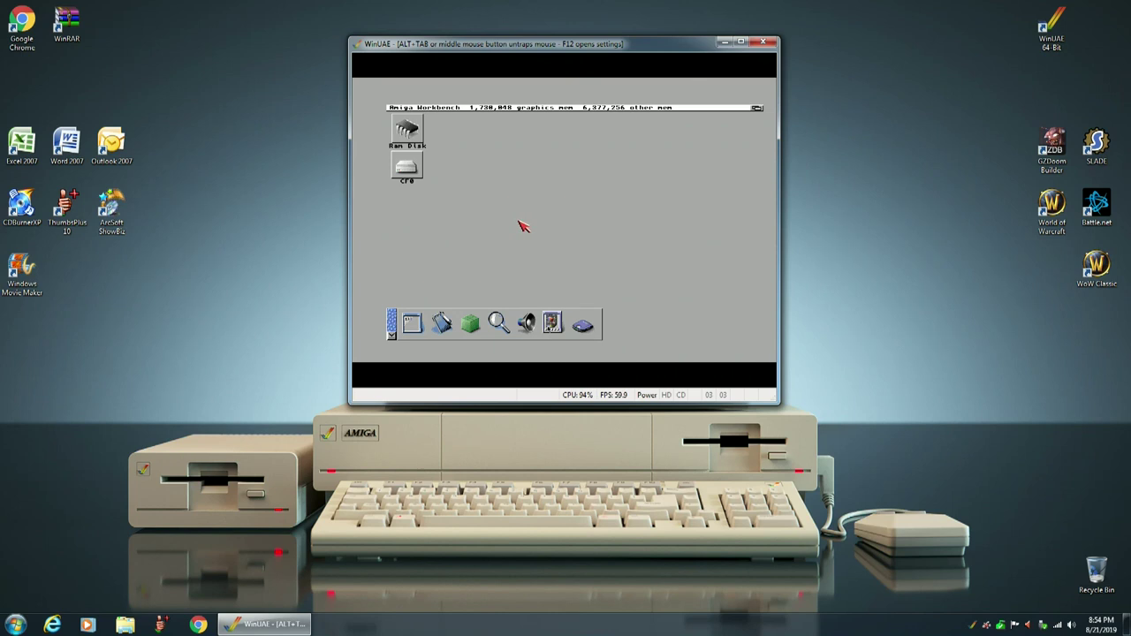
Step: Open the Programs drawer on CF0 and move and enlarge its window to fill the Workbench screen
double_click(408, 169)
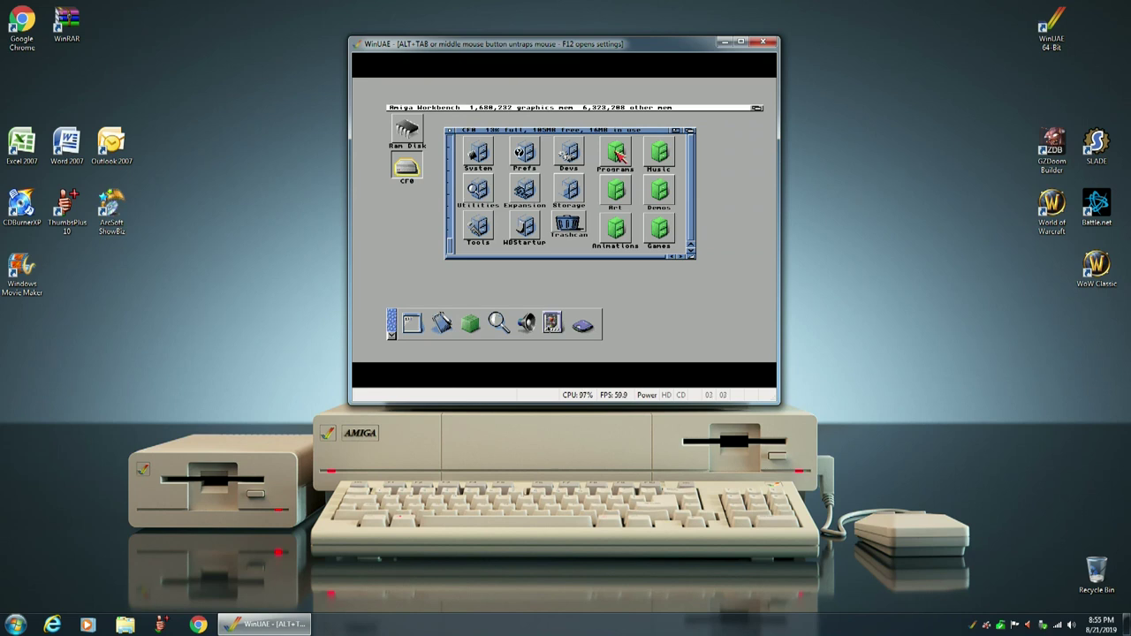
double_click(617, 154)
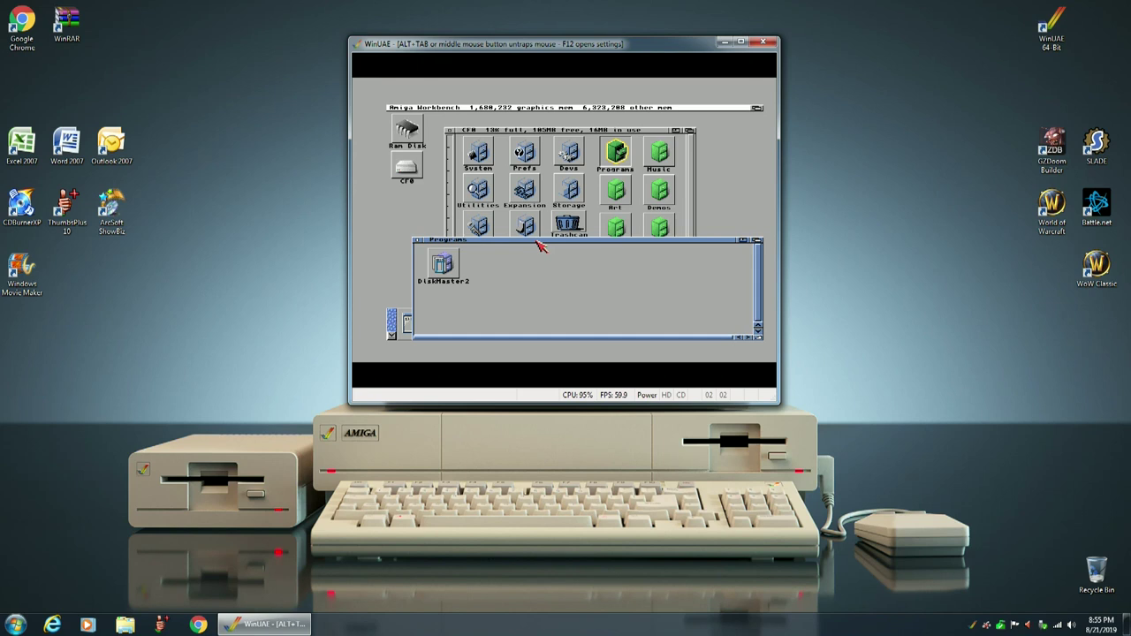
left_click_drag(537, 241, 511, 109)
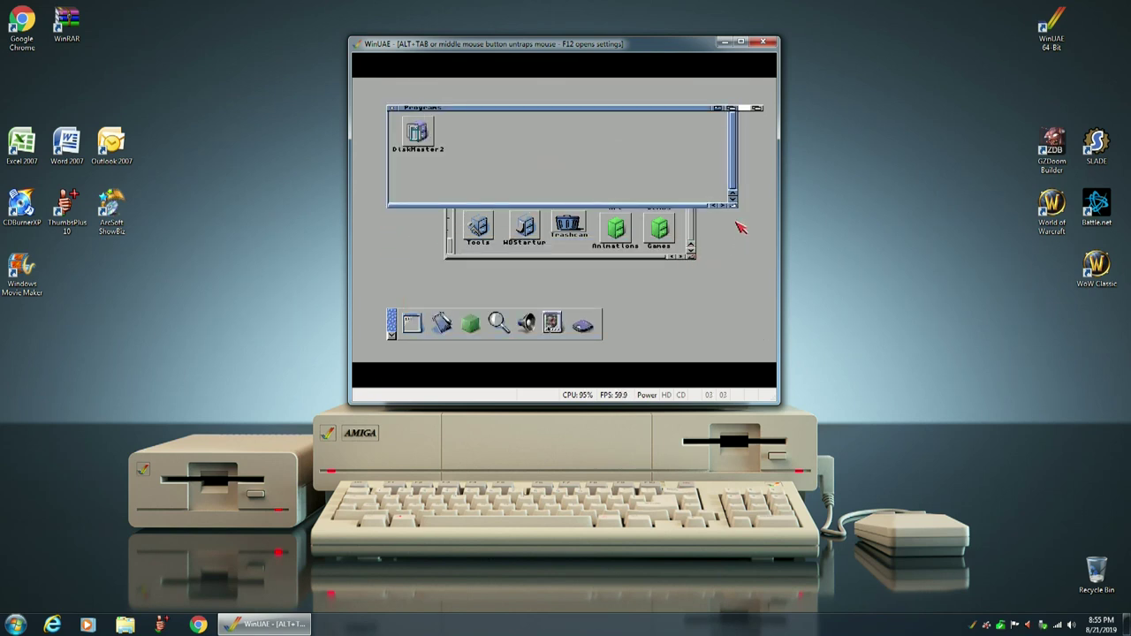
left_click_drag(738, 212, 753, 325)
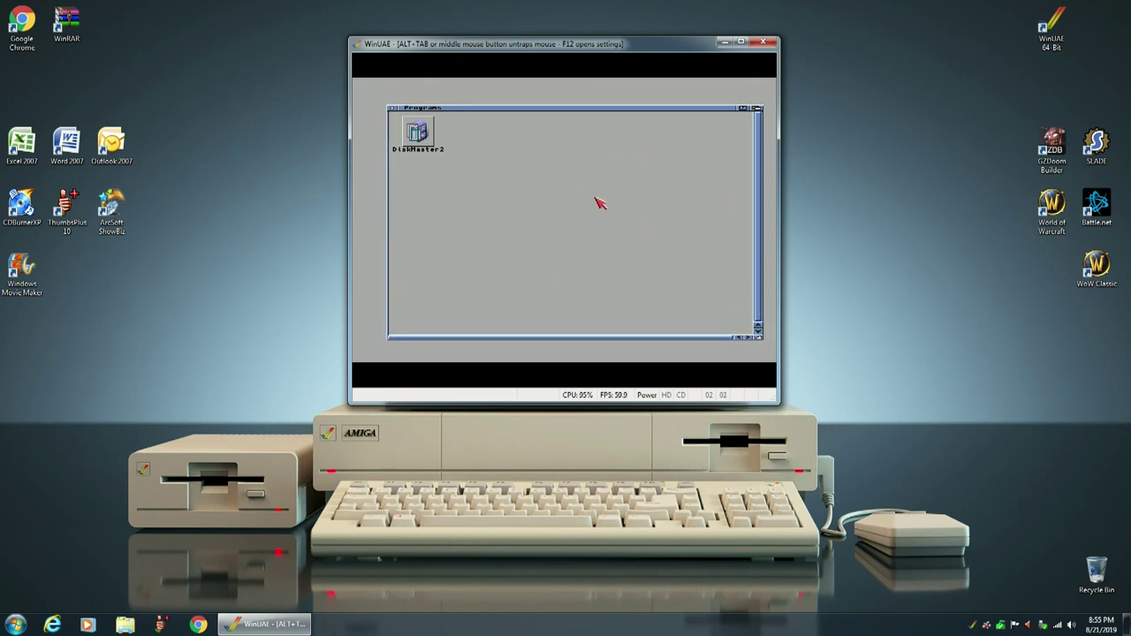
Step: Clean up the icons in the Programs window and snapshot all to save its layout
right_click(460, 110)
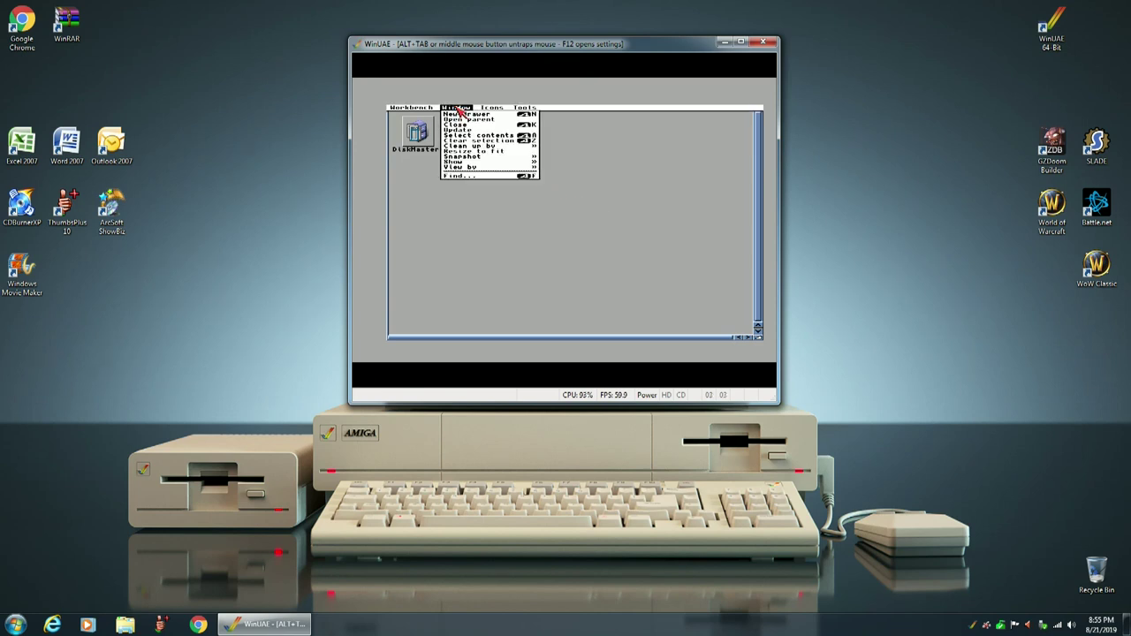
mouse_move(462, 150)
right_click(527, 145)
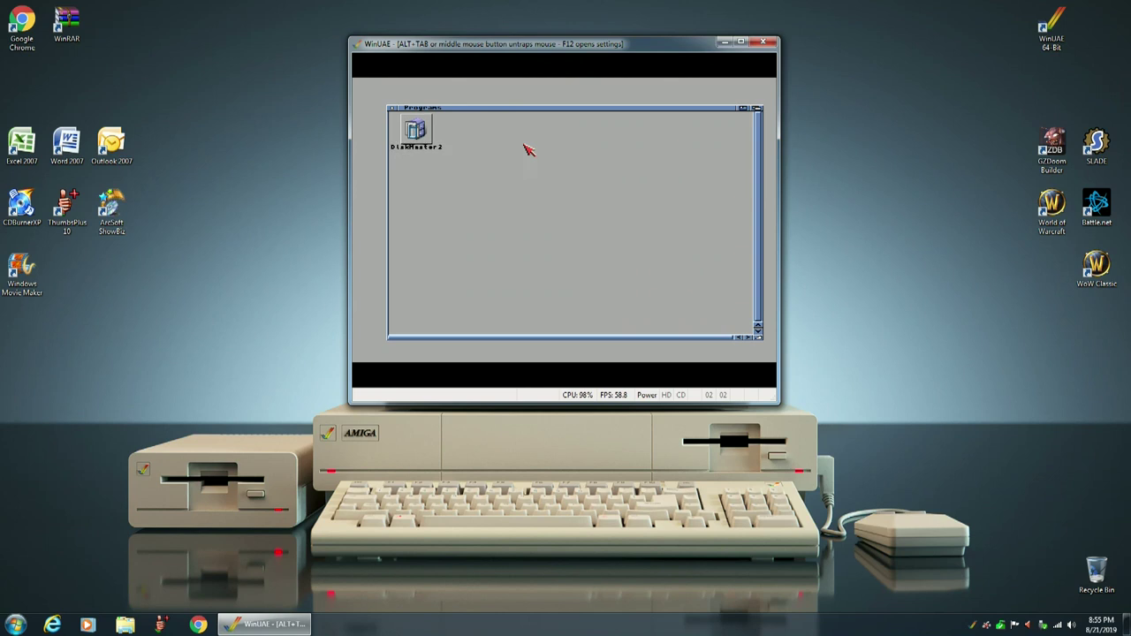
right_click(473, 114)
mouse_move(475, 162)
right_click(470, 110)
mouse_move(472, 157)
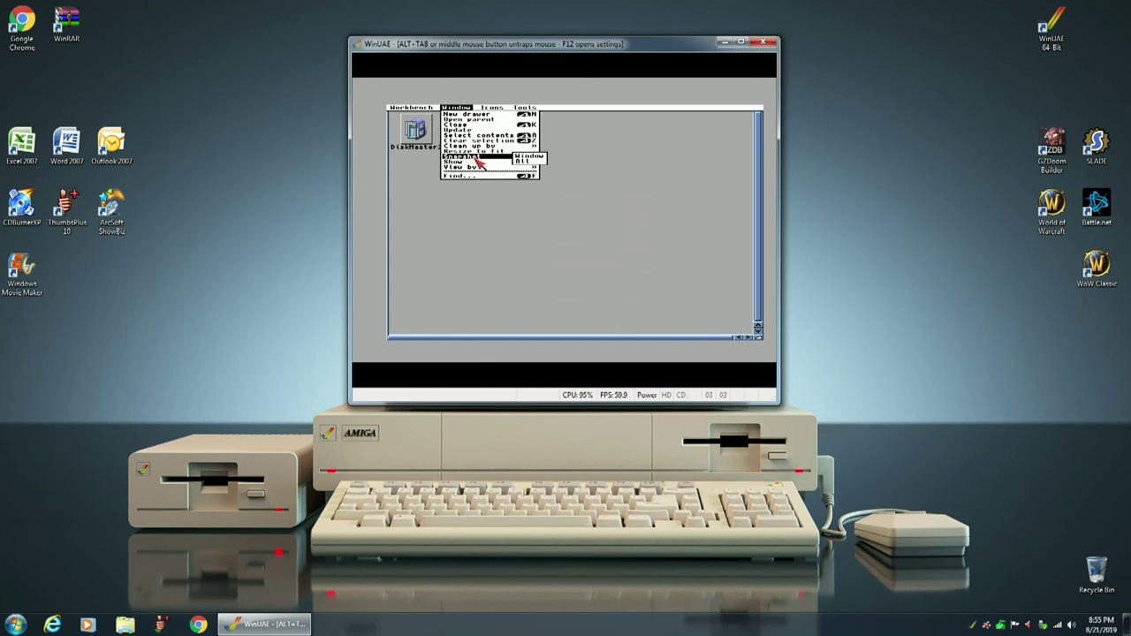
right_click(525, 164)
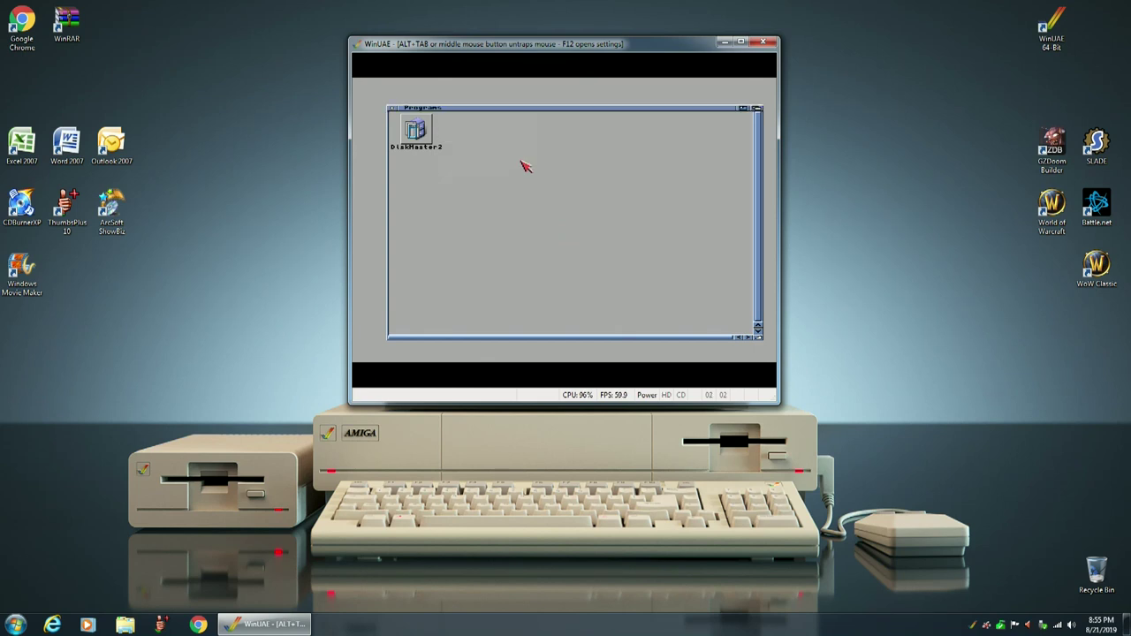
Step: Open the DiskMaster2 drawer and clean up its icons into a single column
double_click(417, 129)
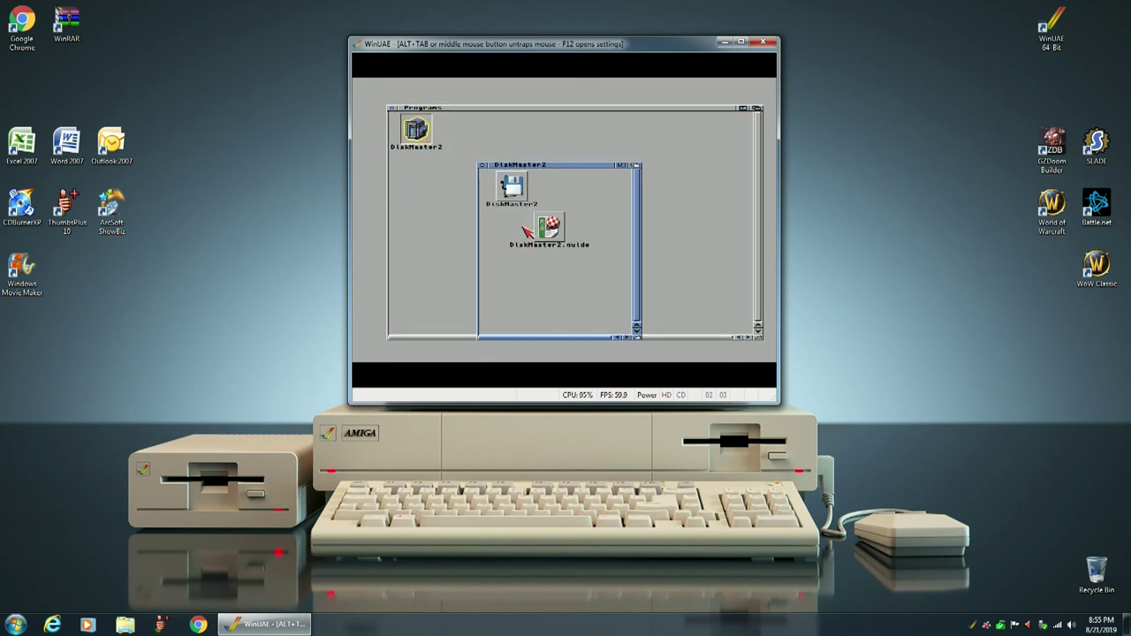
right_click(470, 110)
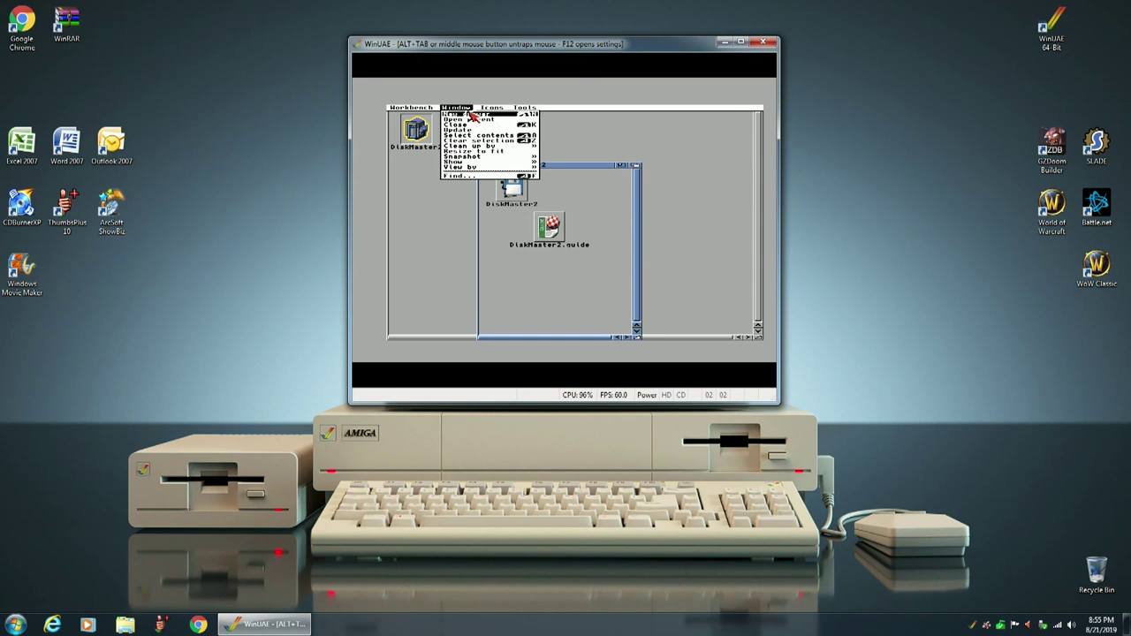
right_click(529, 156)
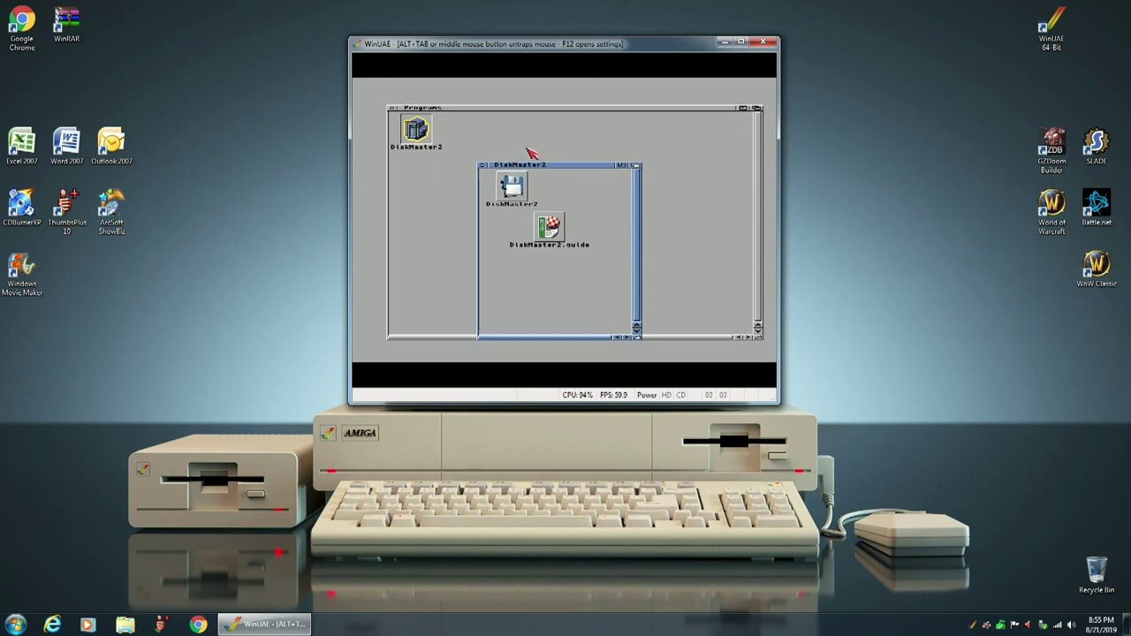
right_click(468, 112)
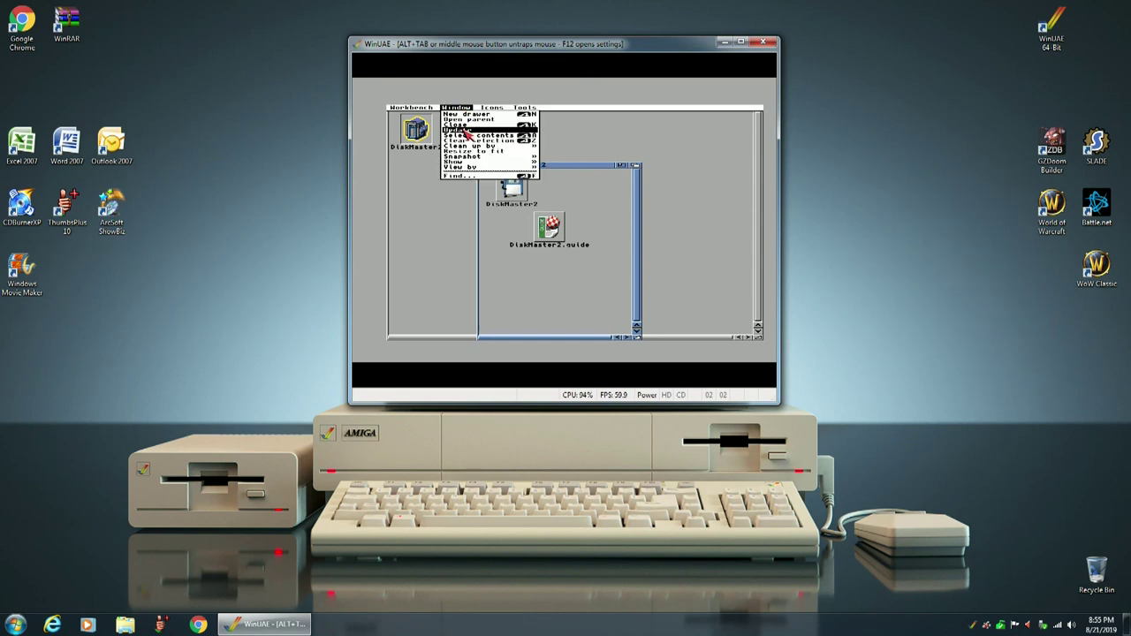
right_click(524, 154)
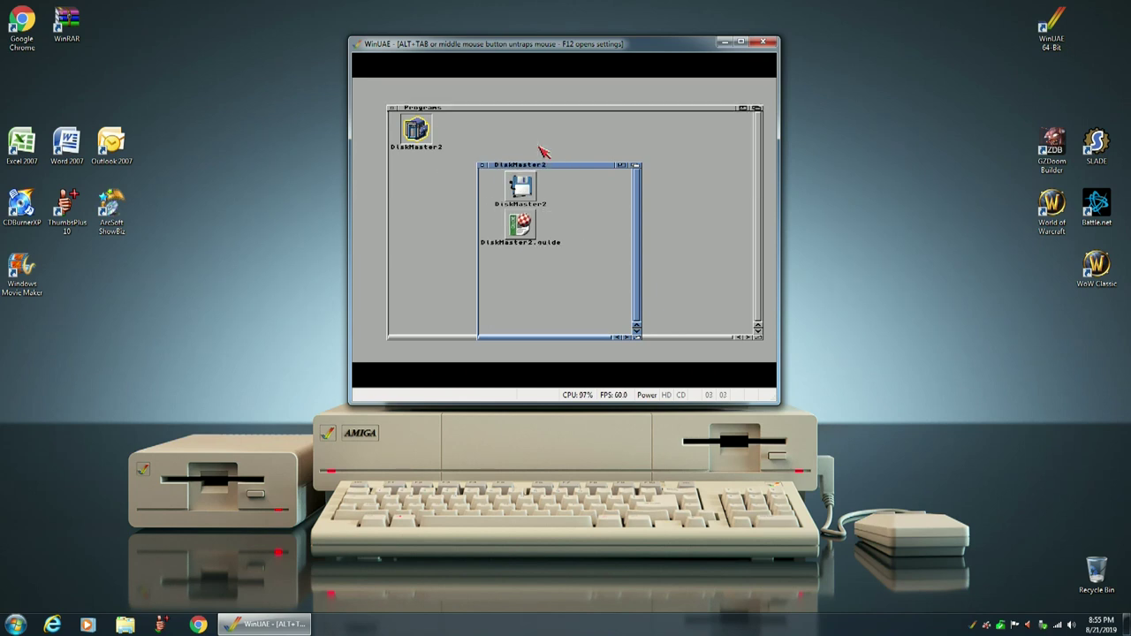
Step: Shrink the DiskMaster2 window to fit its two icons and place it just below the drawer's icon
left_click_drag(568, 170, 521, 155)
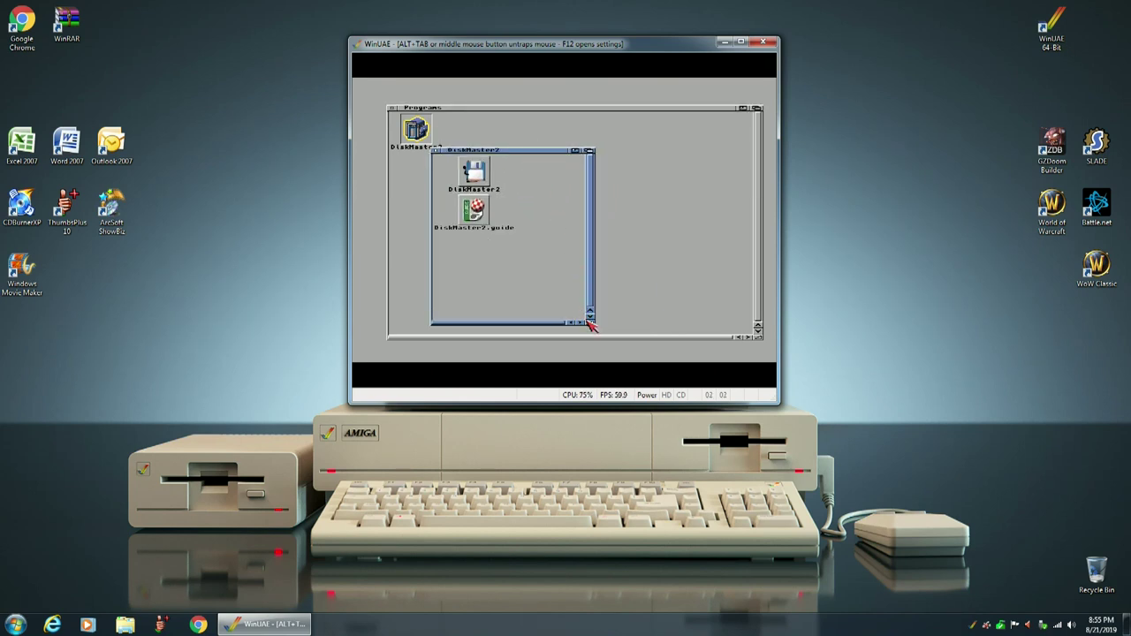
left_click(593, 323)
left_click_drag(593, 323, 547, 251)
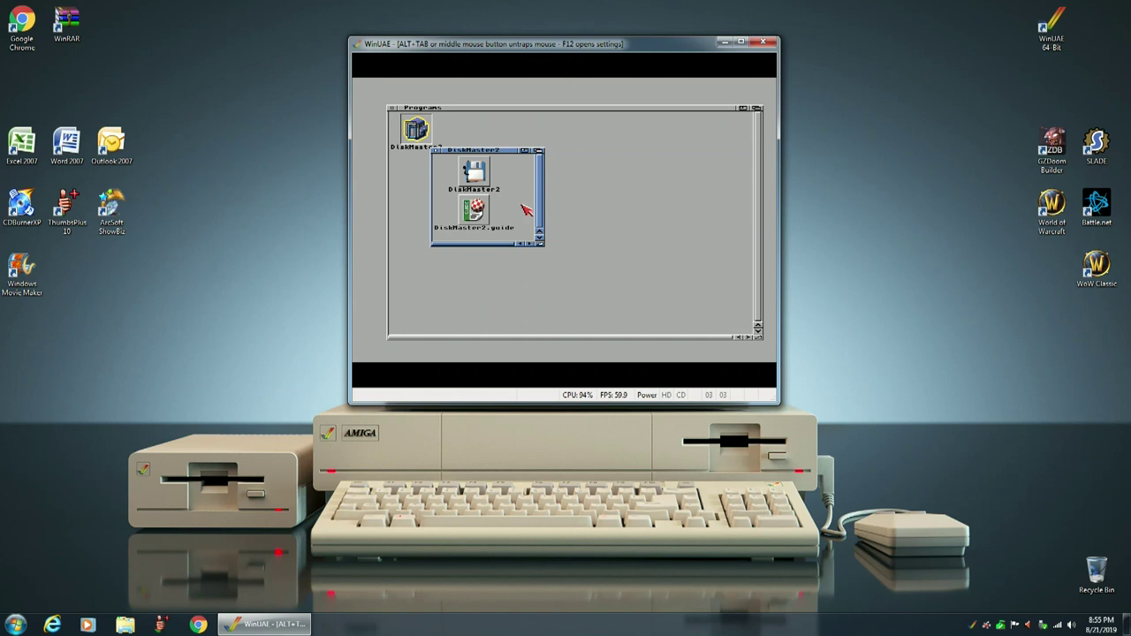
left_click_drag(540, 246, 539, 247)
left_click_drag(510, 153, 491, 166)
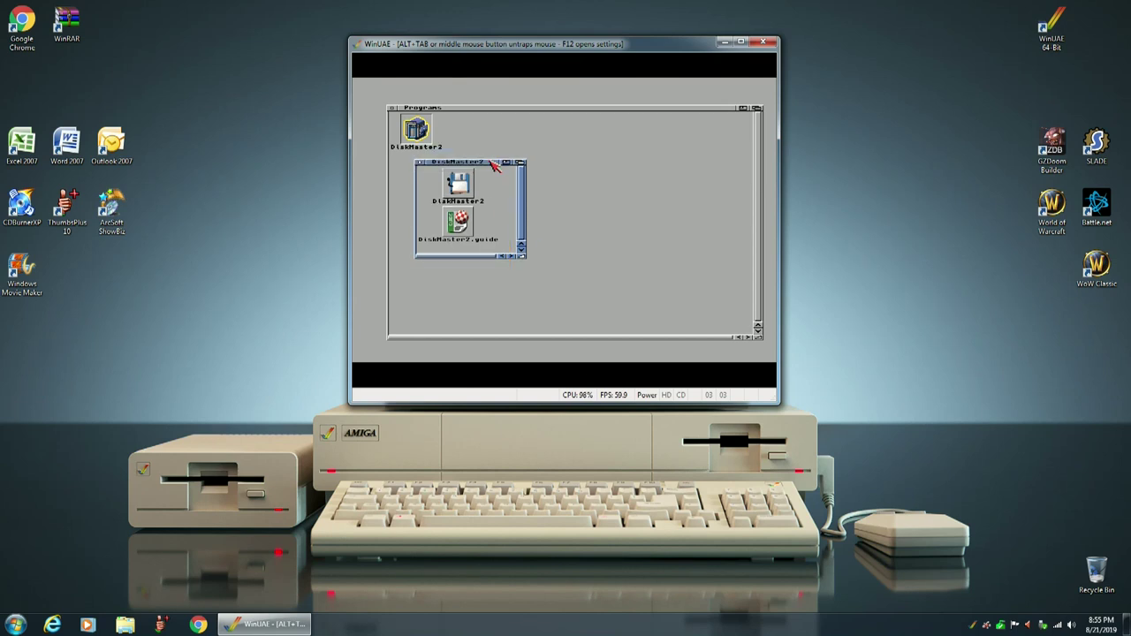
Step: Snapshot the DiskMaster2 drawer's window and all its icons, and close both this window and the Programs window
right_click(460, 114)
right_click(457, 108)
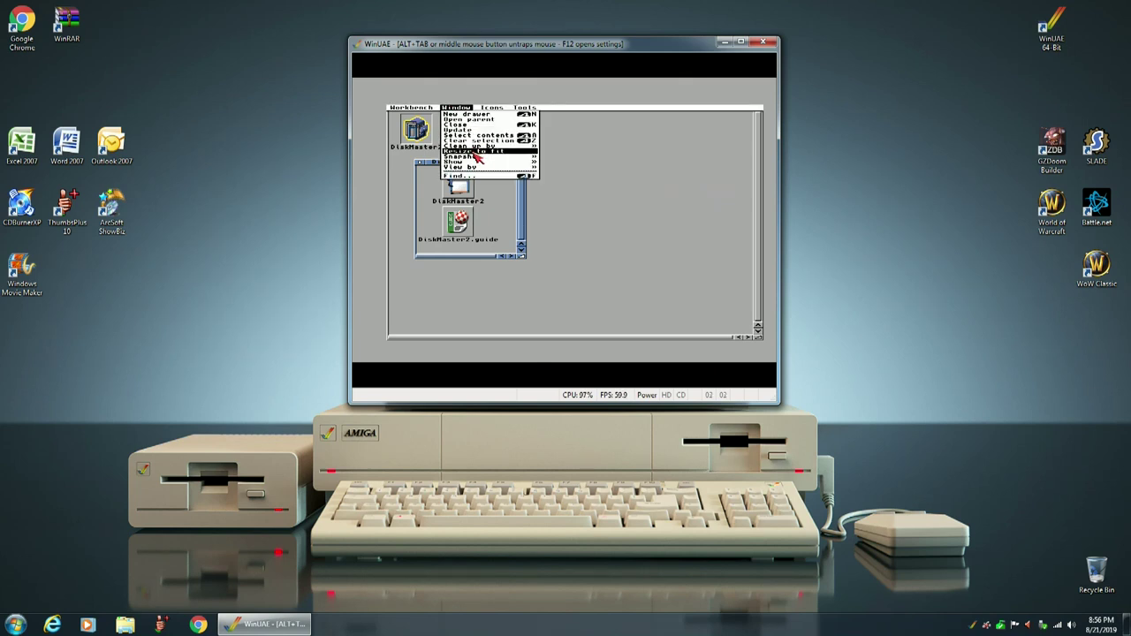
mouse_move(476, 162)
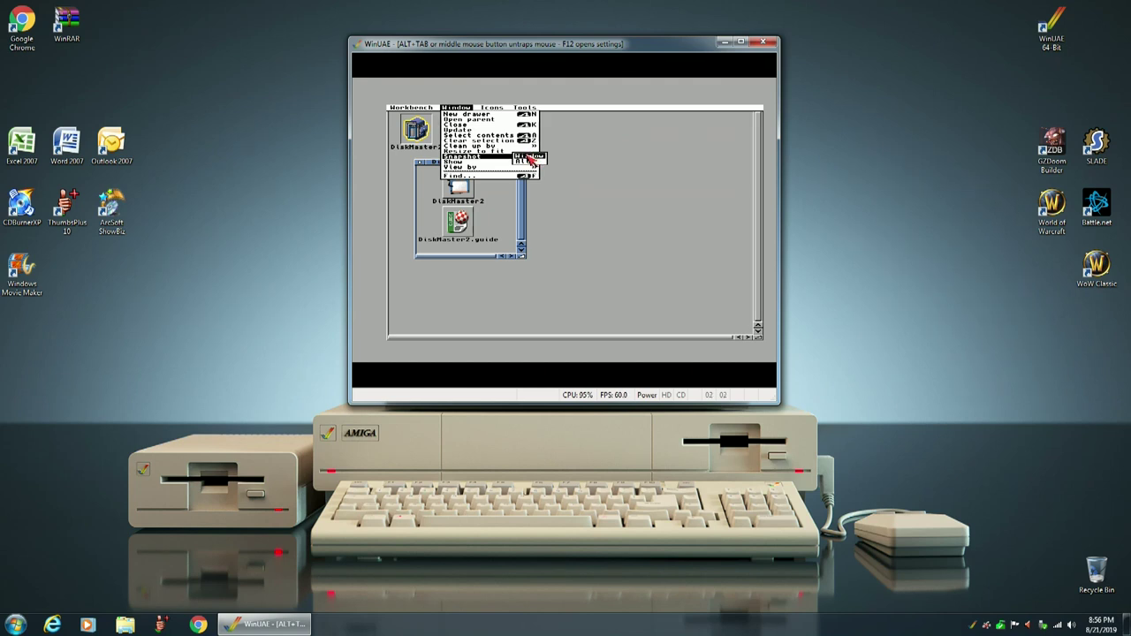
right_click(528, 157)
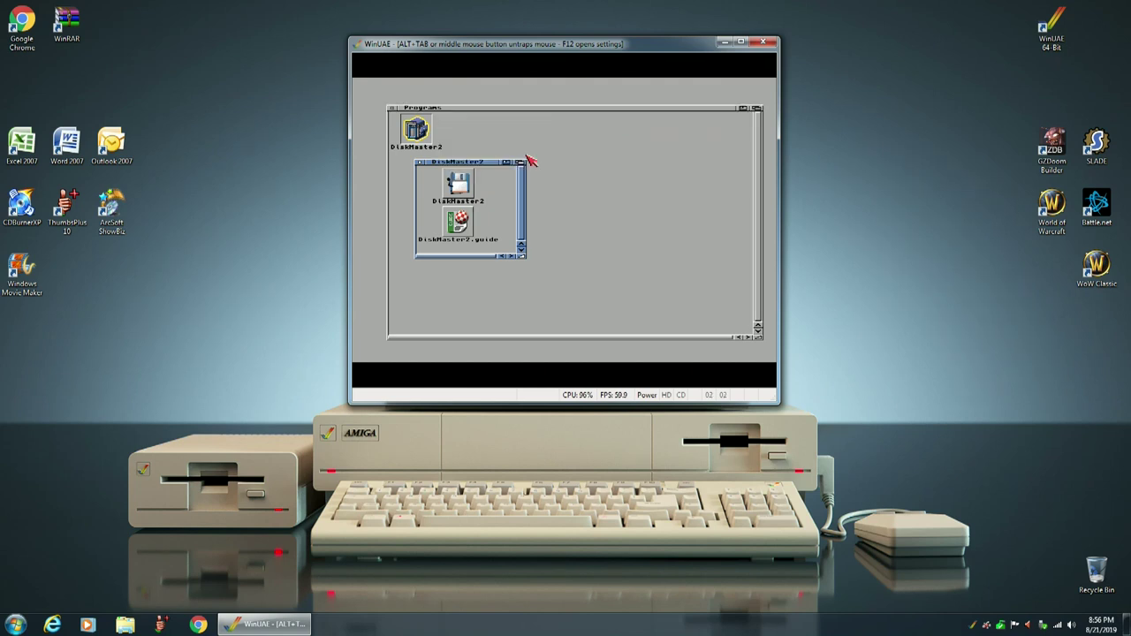
right_click(468, 110)
mouse_move(482, 159)
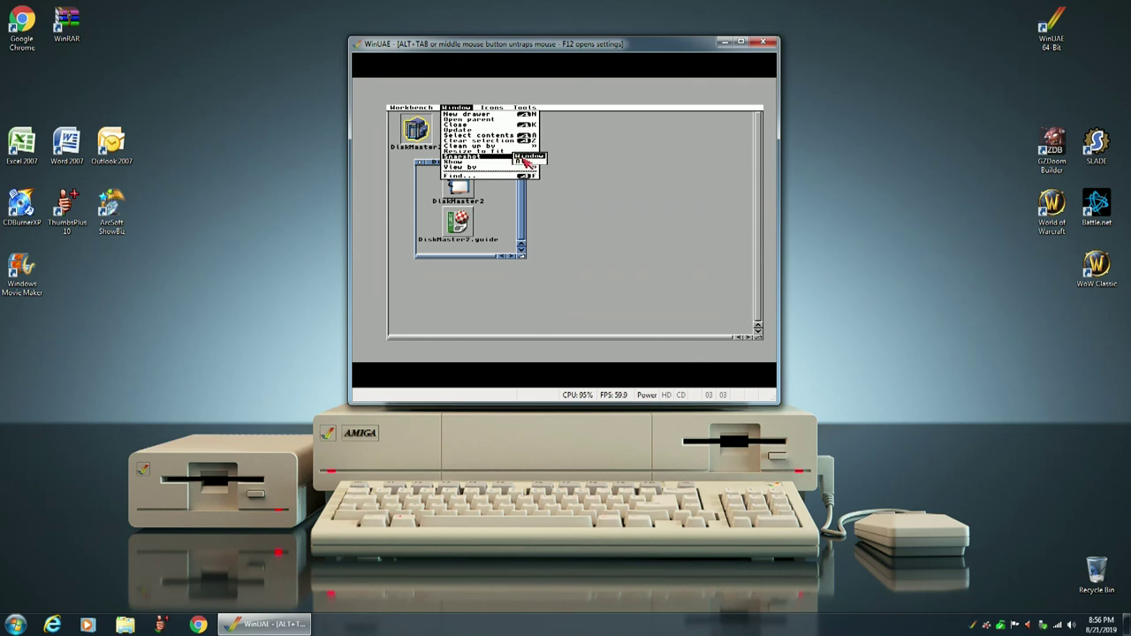
right_click(523, 163)
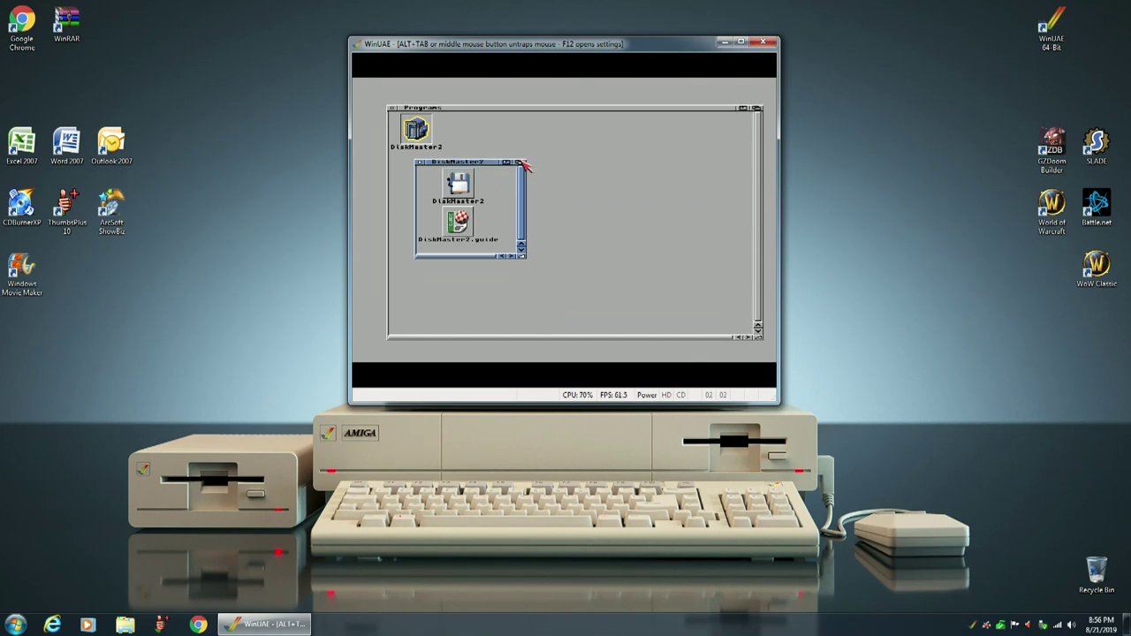
left_click(420, 163)
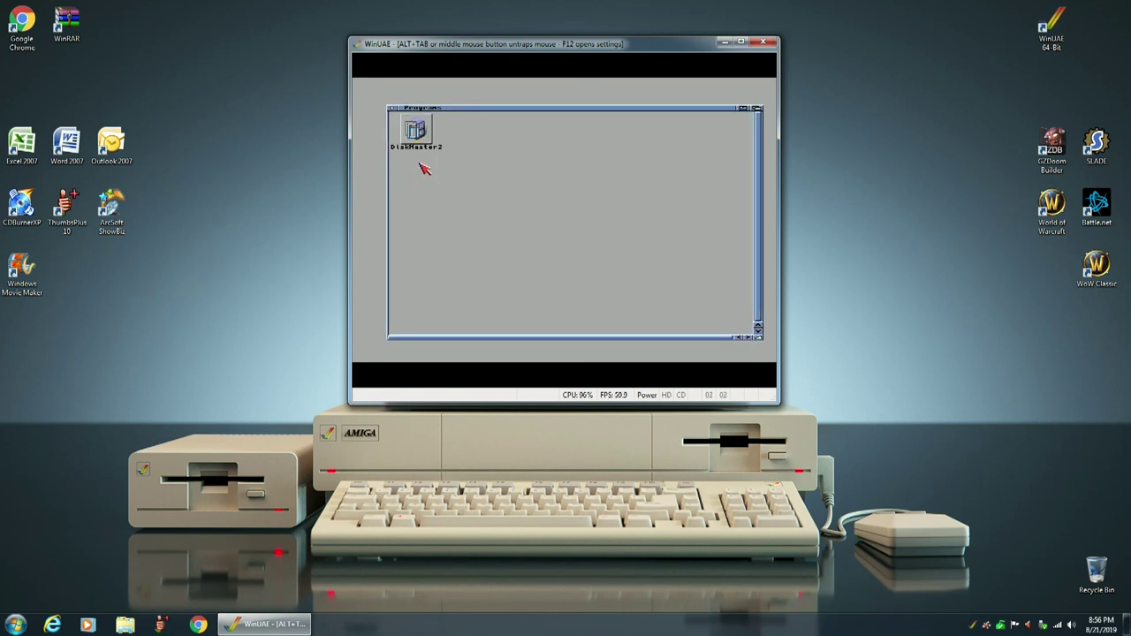
left_click(394, 109)
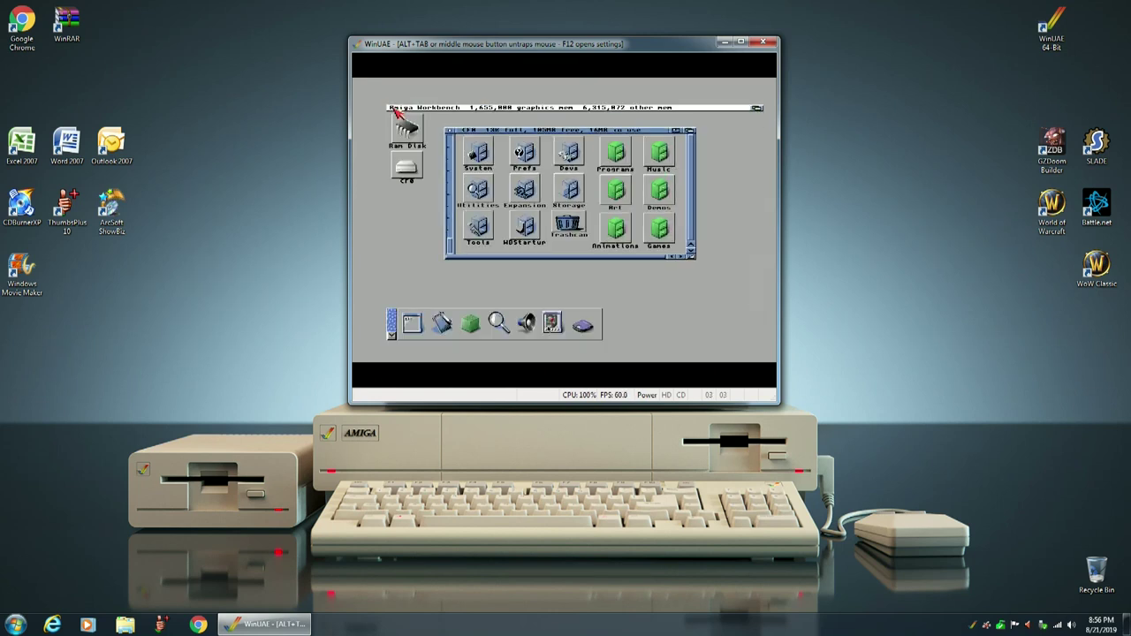
Step: Open the Art drawer, make its window fill the Workbench screen, and snapshot the window before closing it
double_click(616, 191)
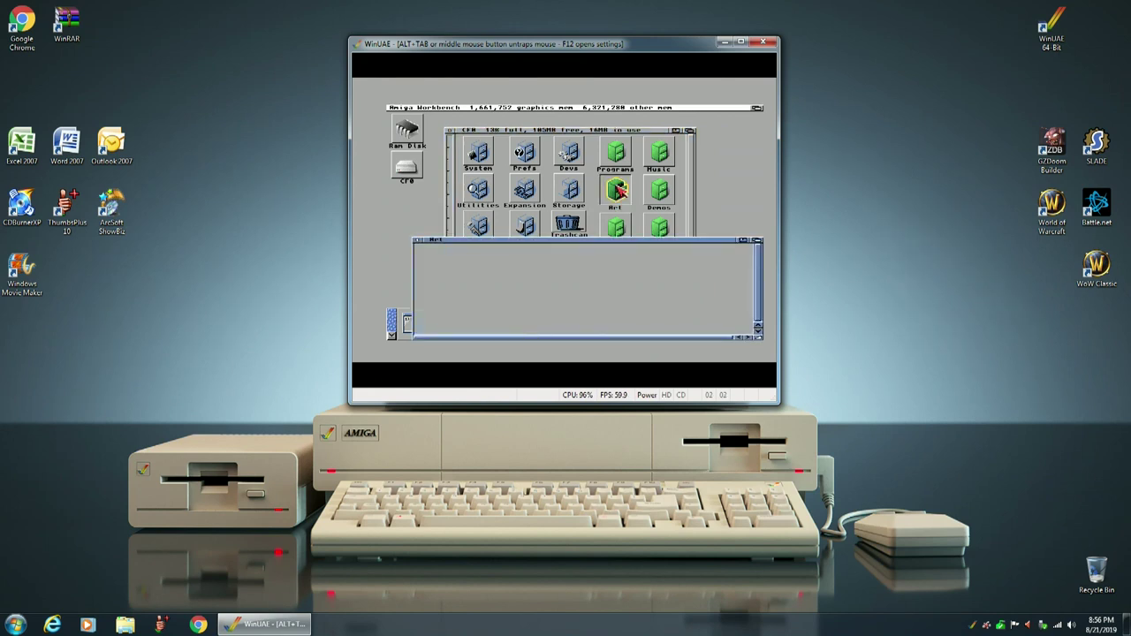
left_click_drag(550, 242, 523, 107)
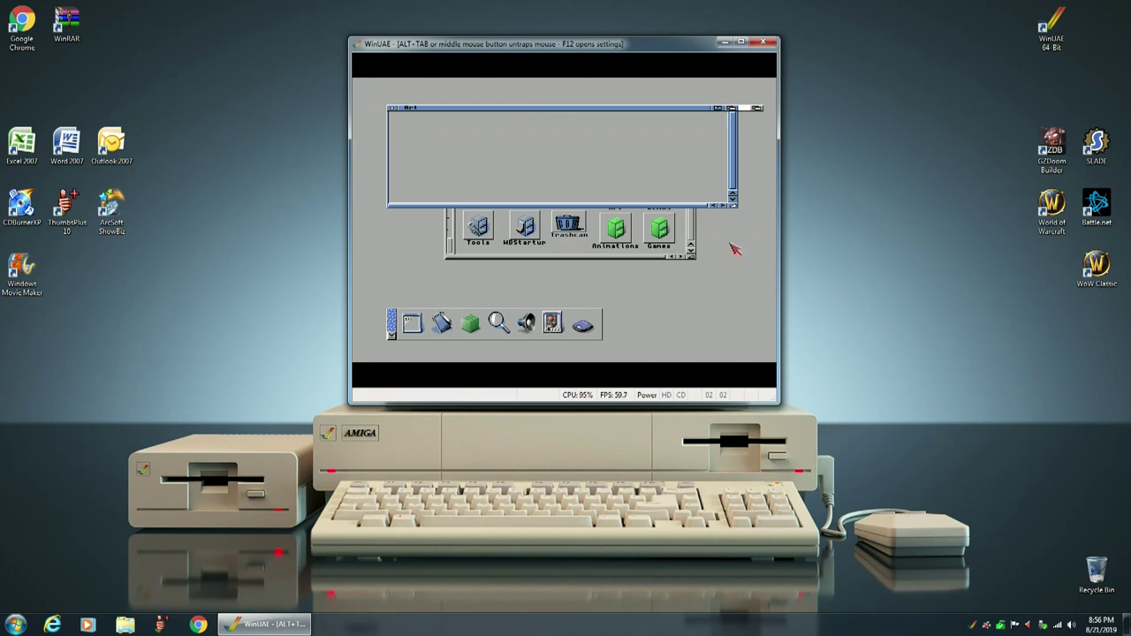
left_click_drag(732, 205, 758, 336)
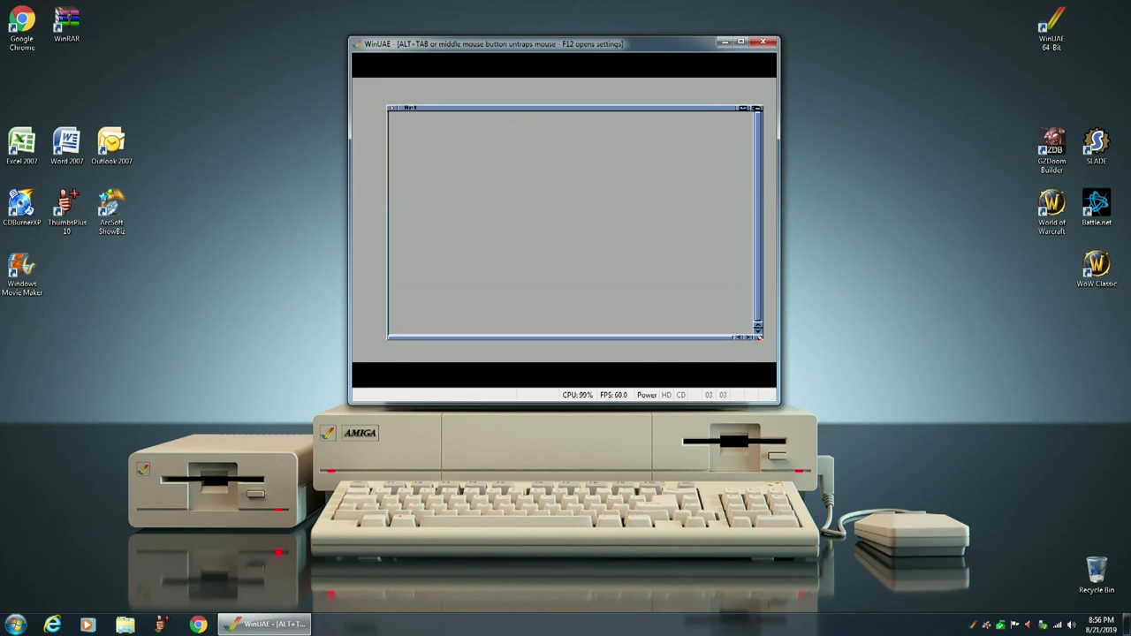
right_click(442, 115)
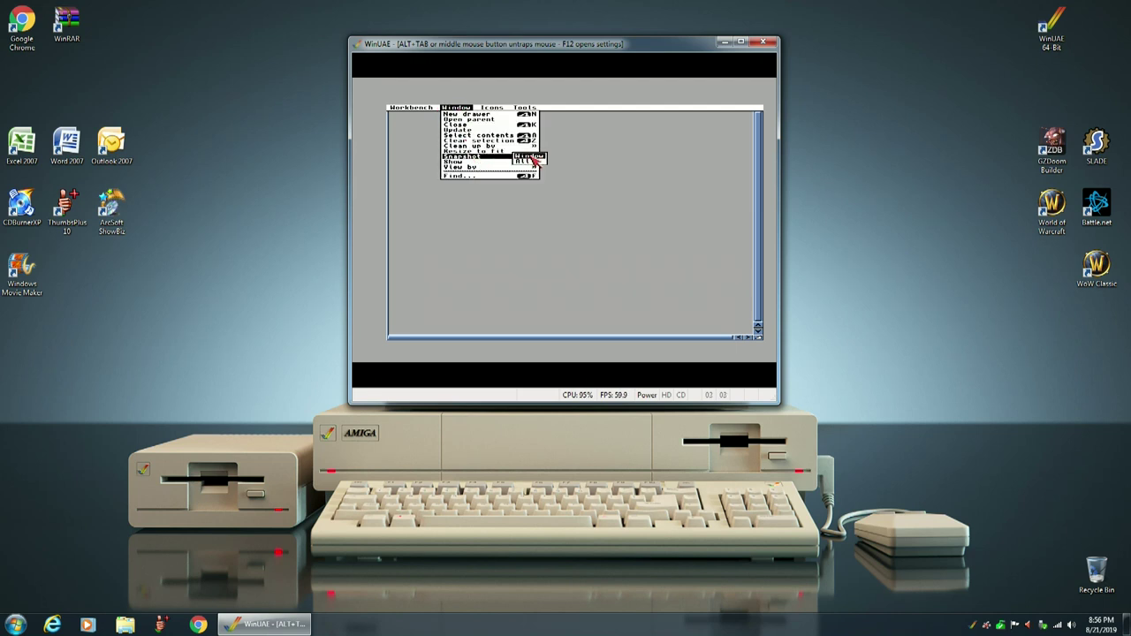
right_click(532, 159)
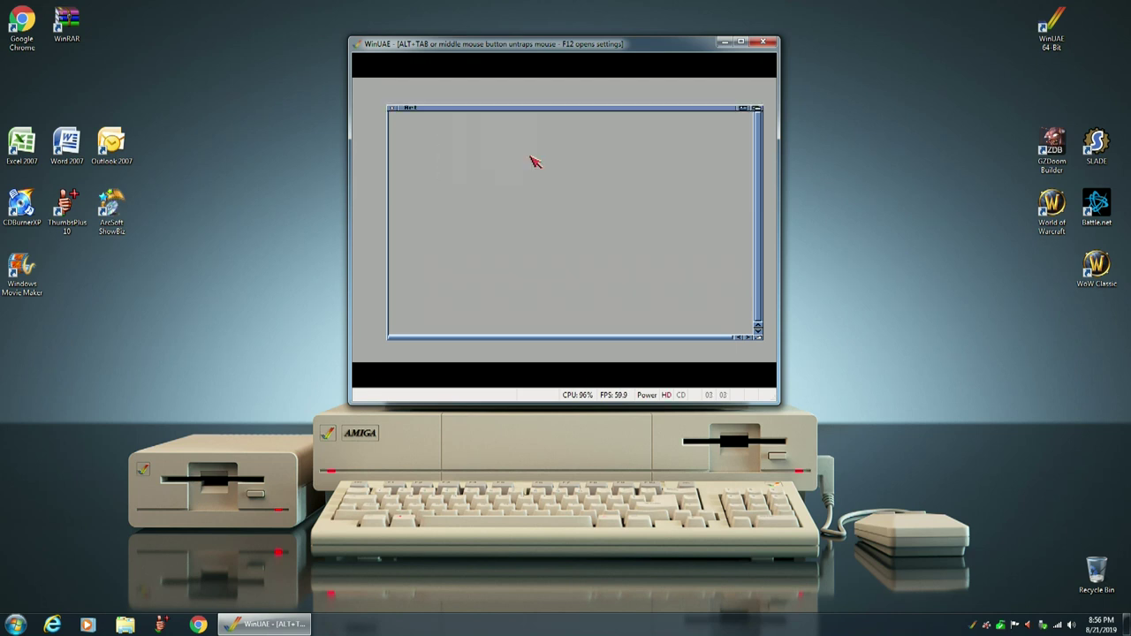
left_click(392, 109)
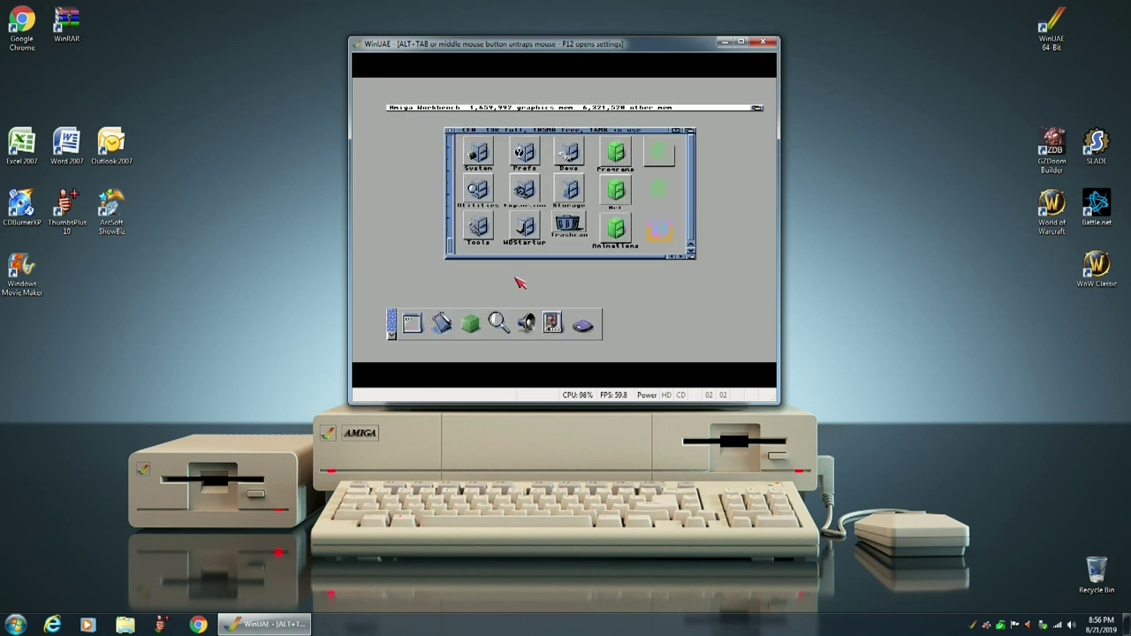
Step: Open the Animations drawer, make its window fill the Workbench screen, and snapshot the window before closing it
double_click(616, 231)
left_click_drag(606, 241, 581, 113)
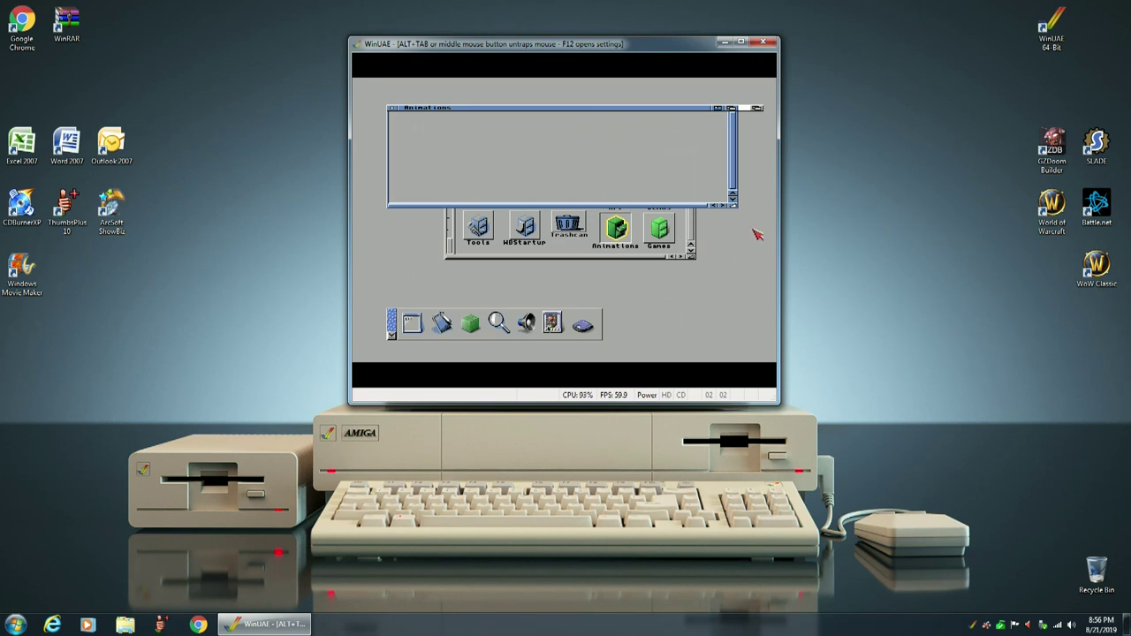
left_click_drag(738, 210, 759, 337)
right_click(463, 109)
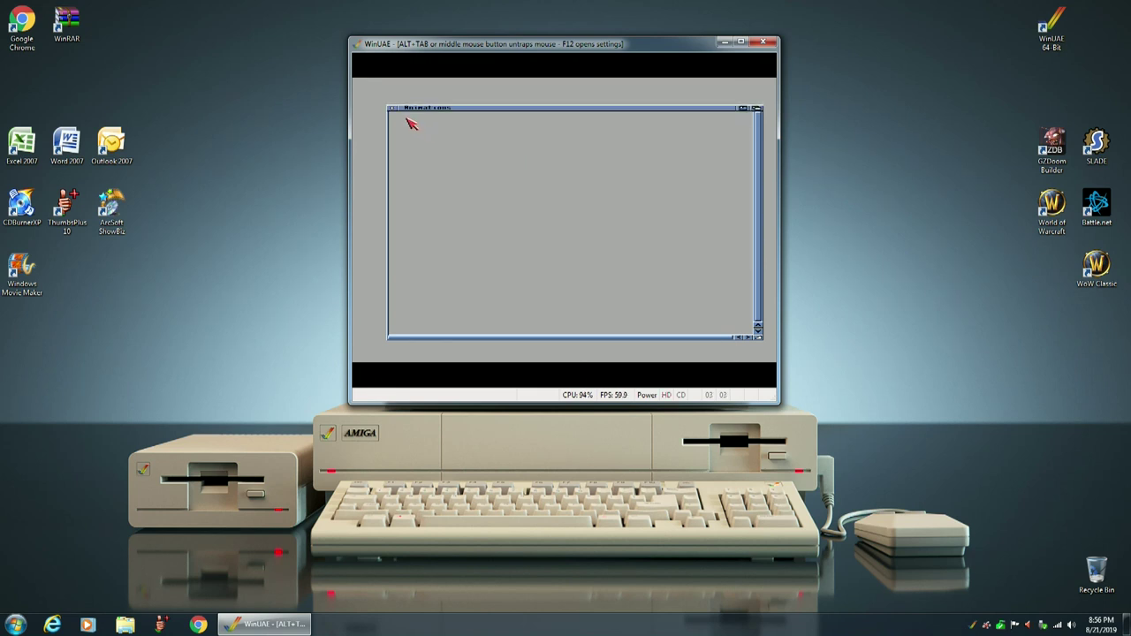
left_click(392, 108)
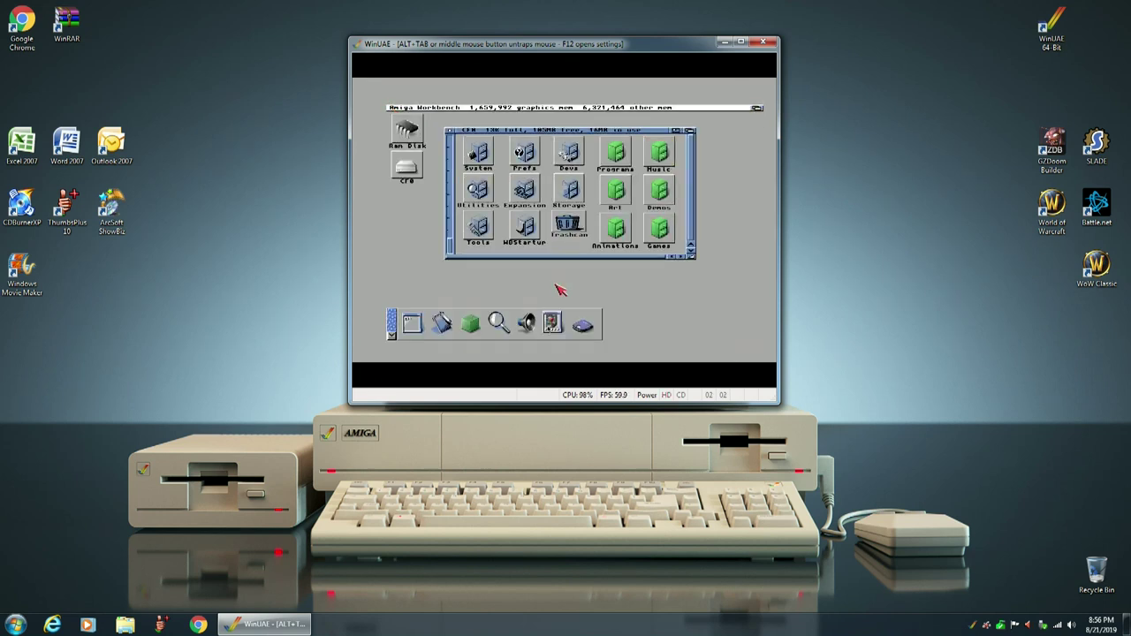
Step: Open the Music drawer, make its window fill the Workbench screen, and snapshot the window before closing it
double_click(659, 152)
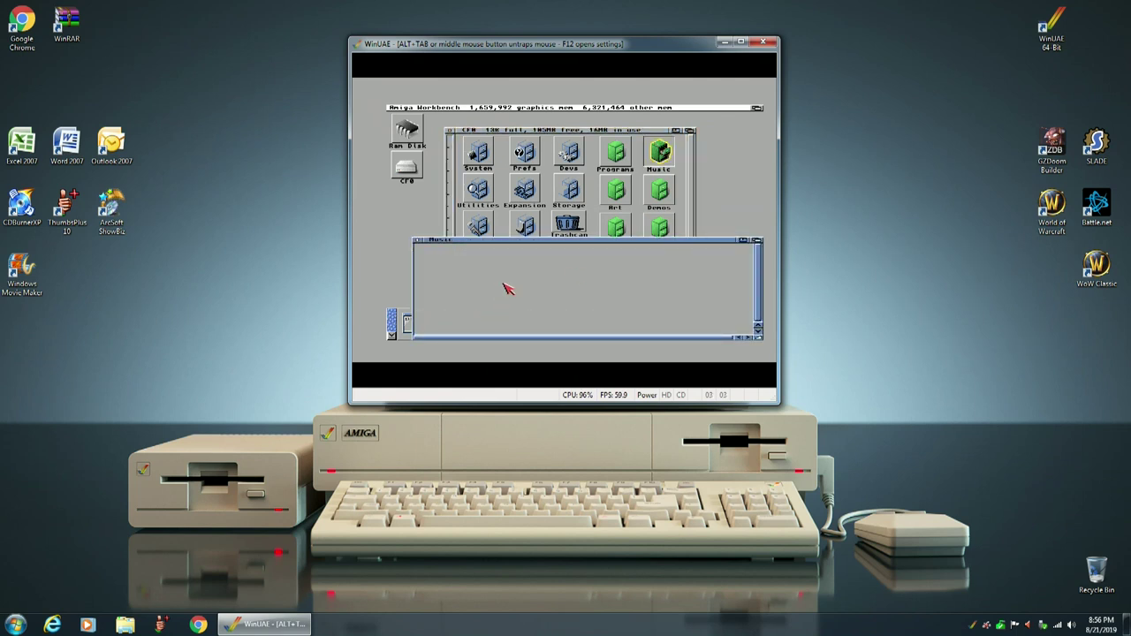
left_click_drag(523, 244, 500, 113)
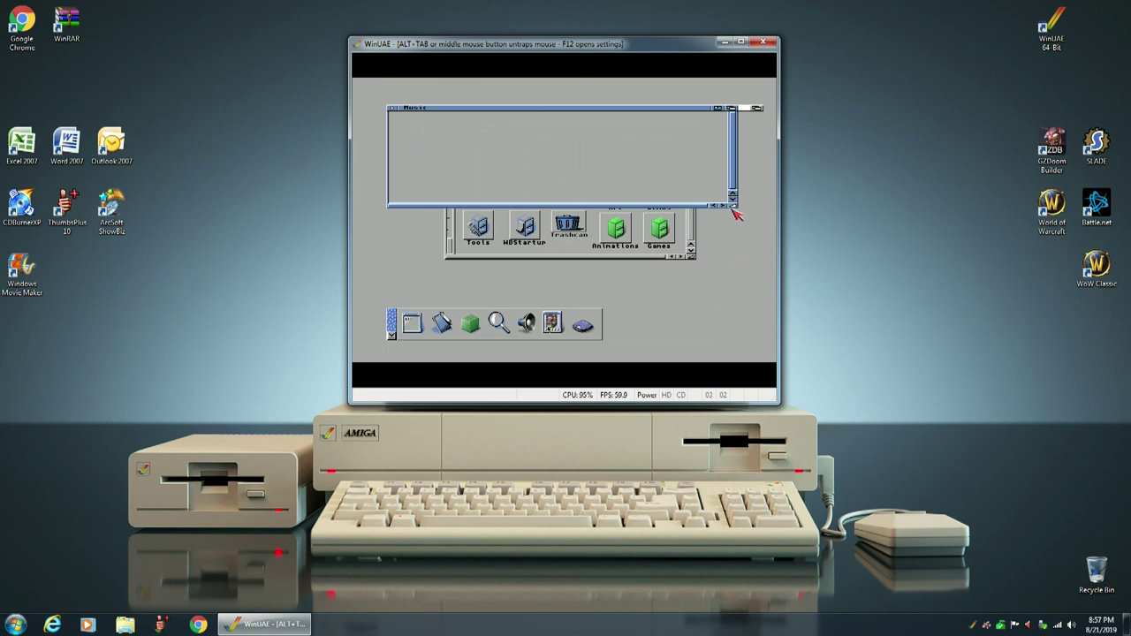
left_click_drag(733, 210, 758, 337)
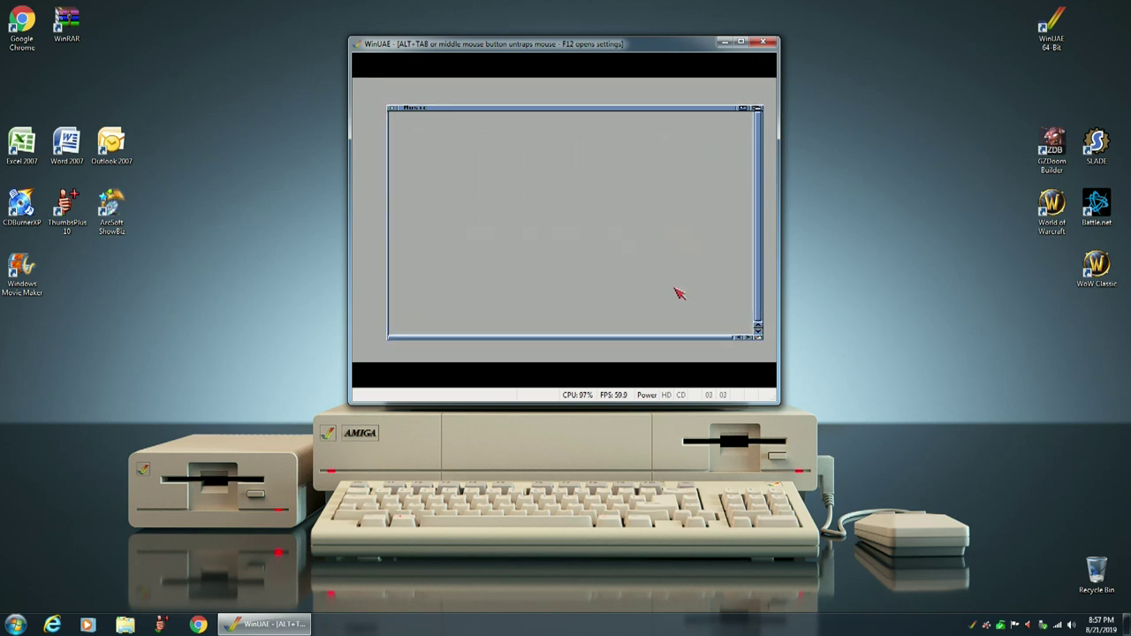
right_click(461, 110)
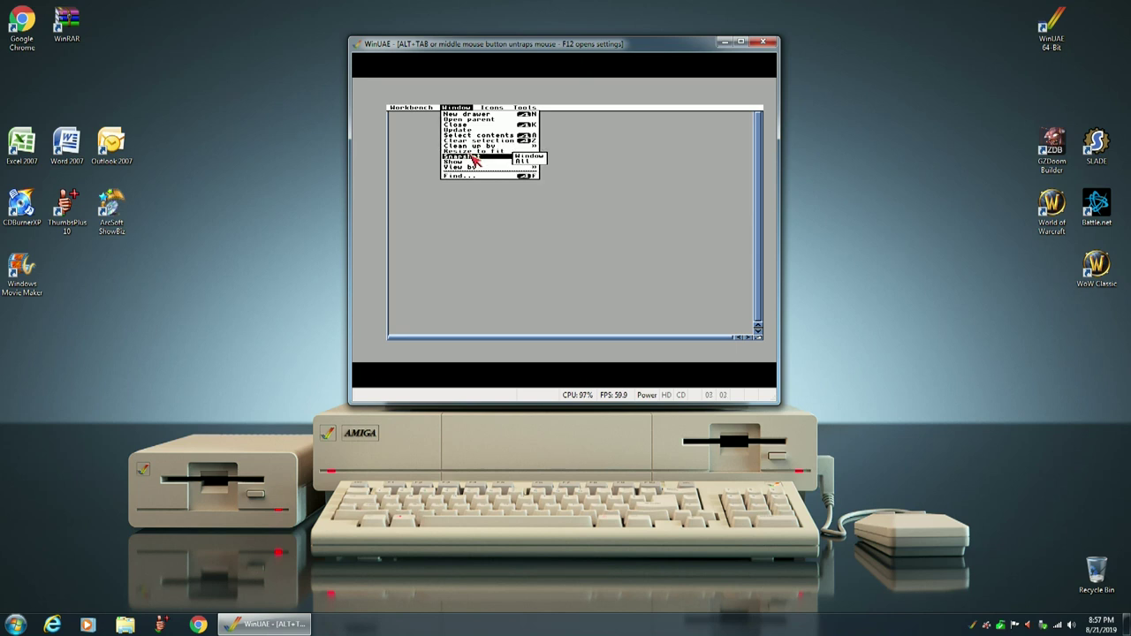
right_click(528, 157)
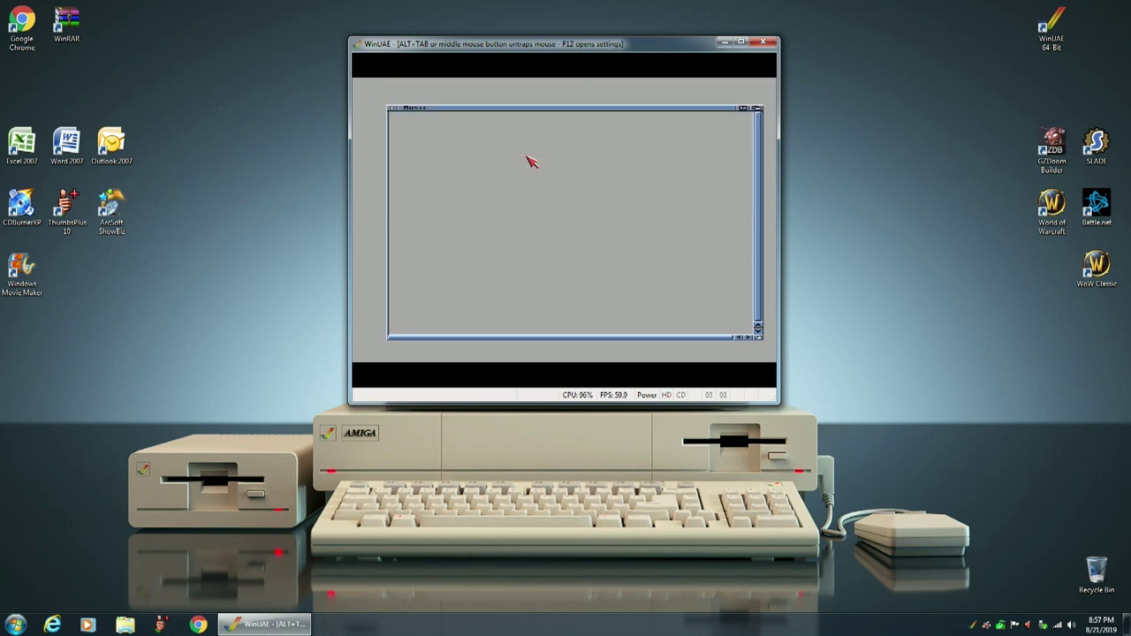
left_click(395, 111)
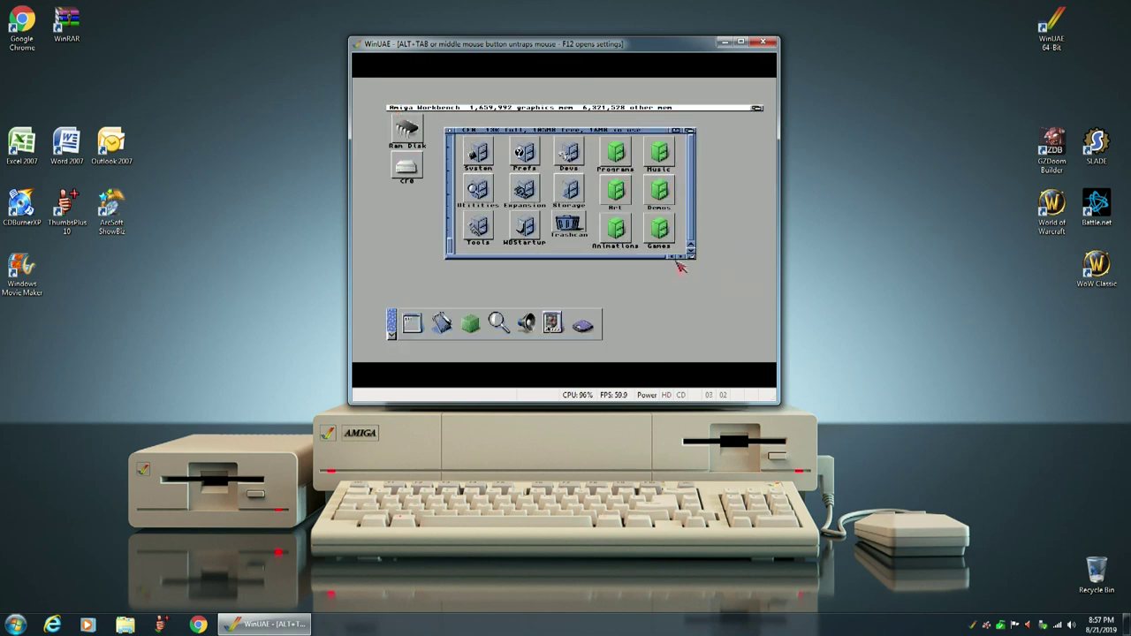
Step: Open the Demos drawer, make its window fill the Workbench screen, and snapshot the window before closing it
double_click(661, 189)
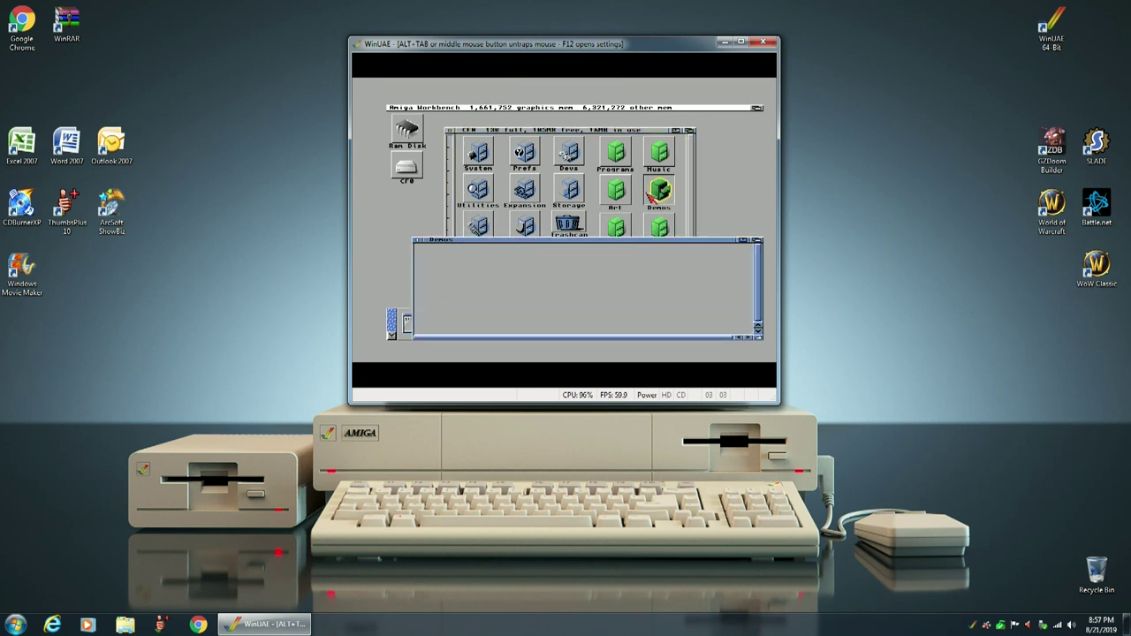
left_click_drag(533, 247, 508, 113)
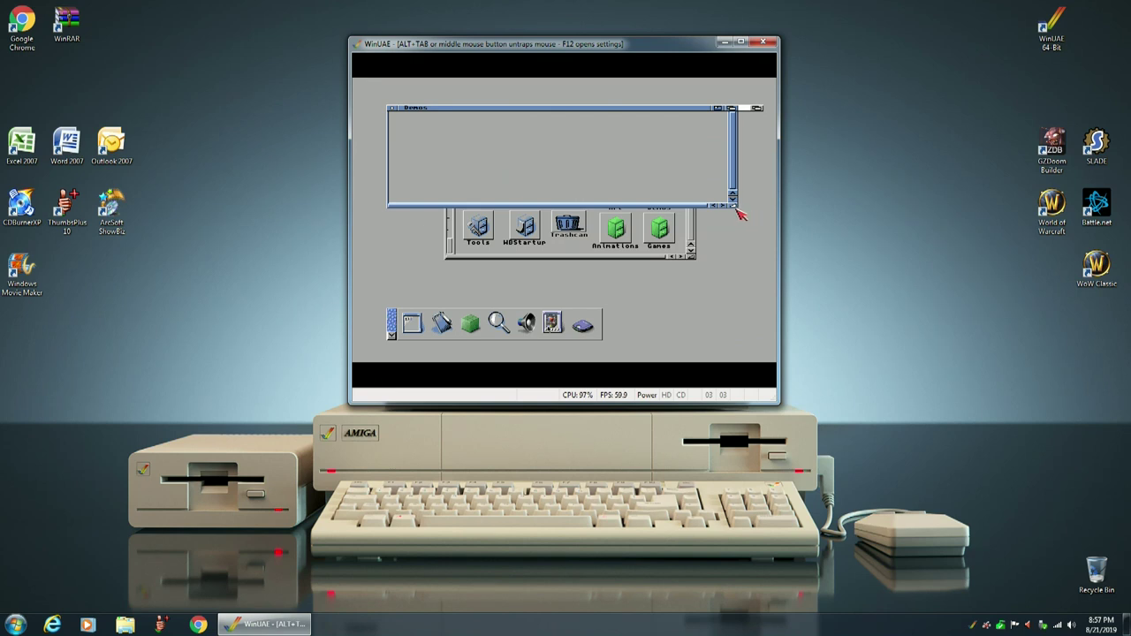
left_click_drag(735, 207, 761, 339)
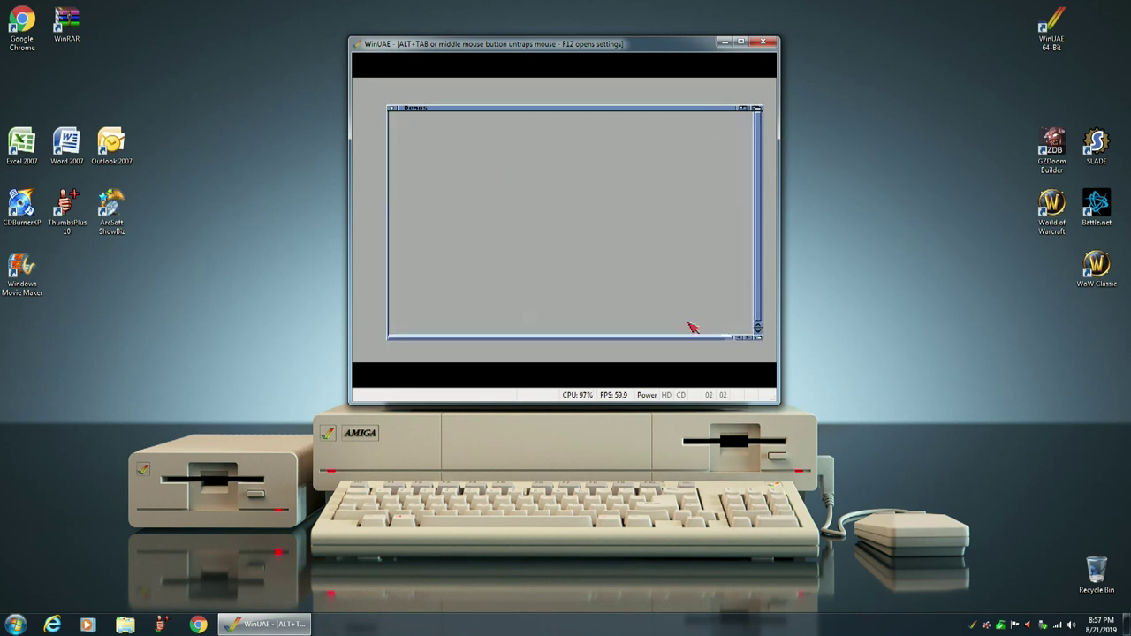
right_click(455, 110)
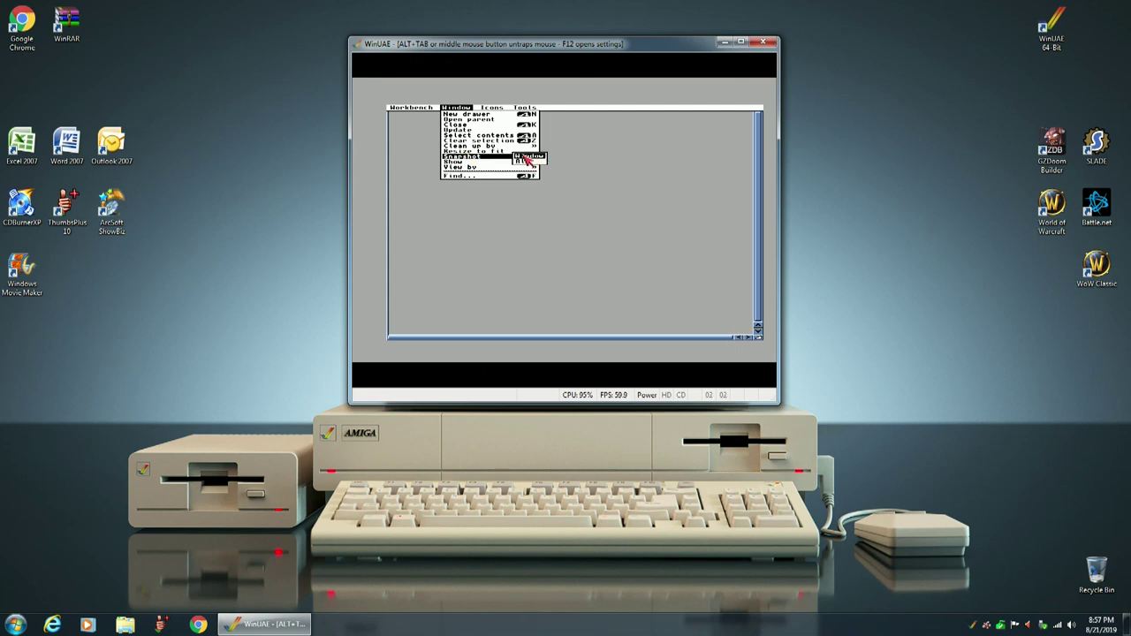
right_click(527, 159)
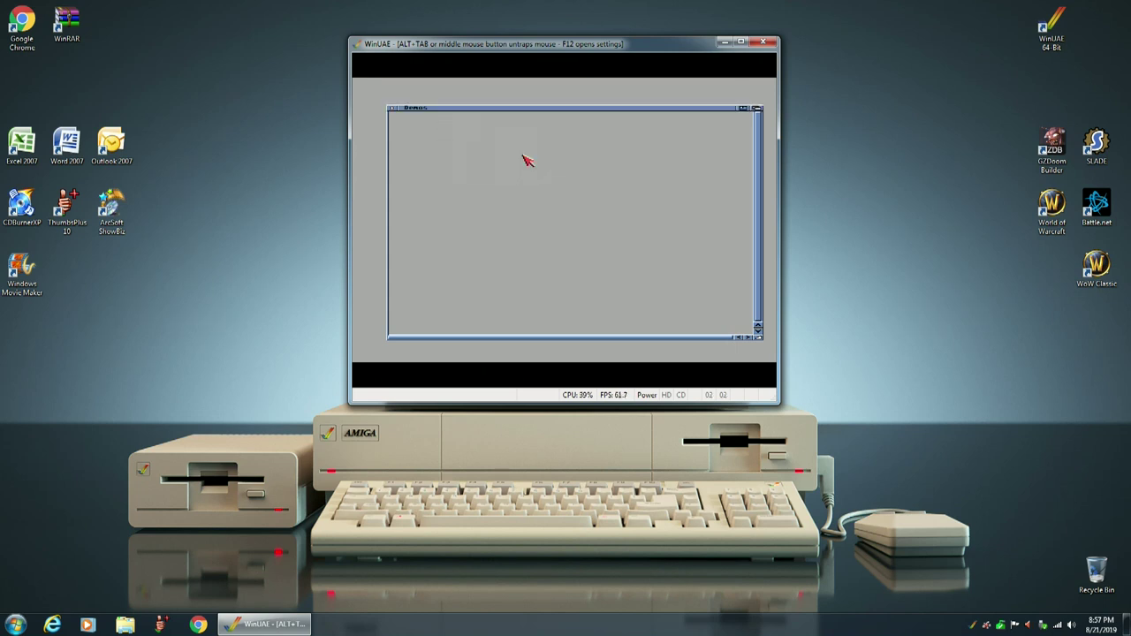
left_click(391, 108)
Step: Open the Games drawer, make its window fill the Workbench screen, and snapshot the window before closing it
double_click(659, 231)
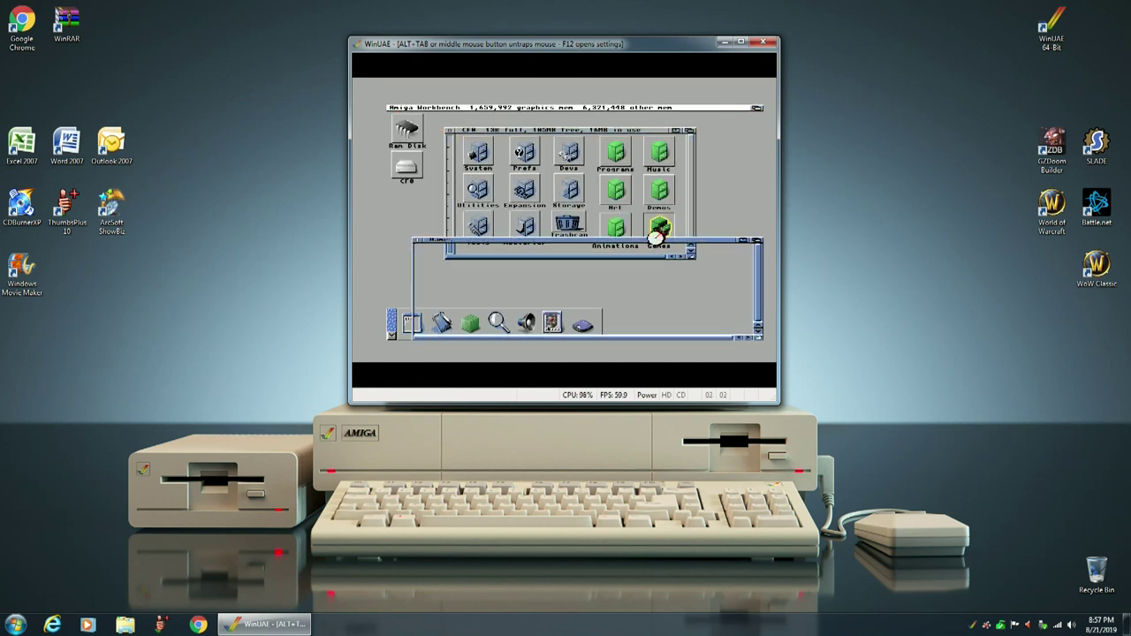
left_click_drag(560, 245, 537, 112)
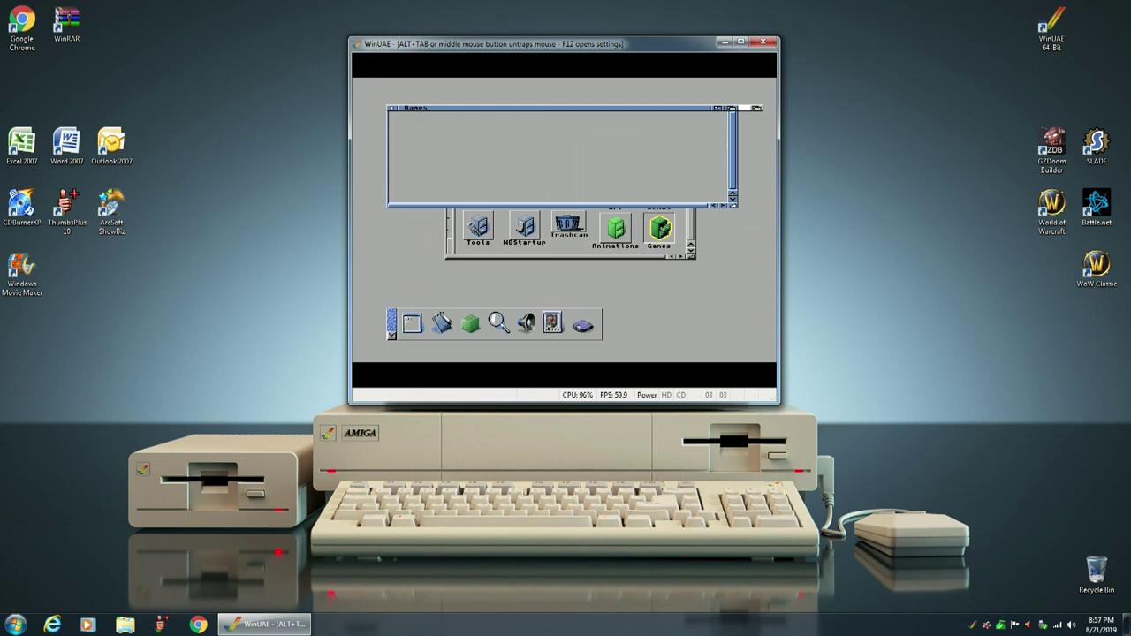
left_click_drag(733, 208, 760, 340)
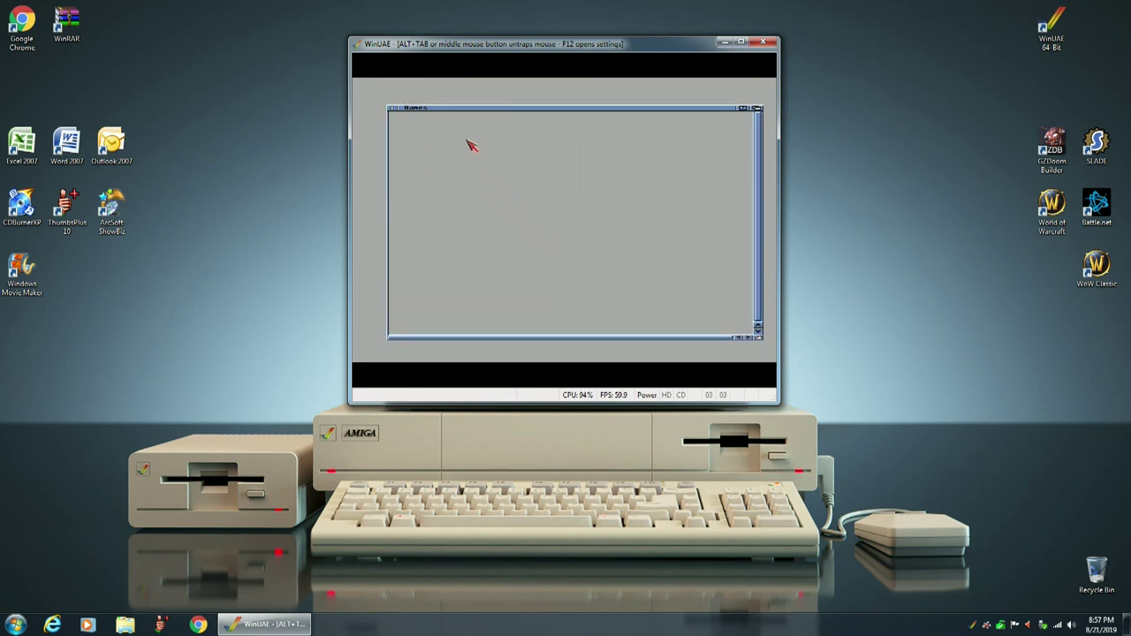
right_click(452, 110)
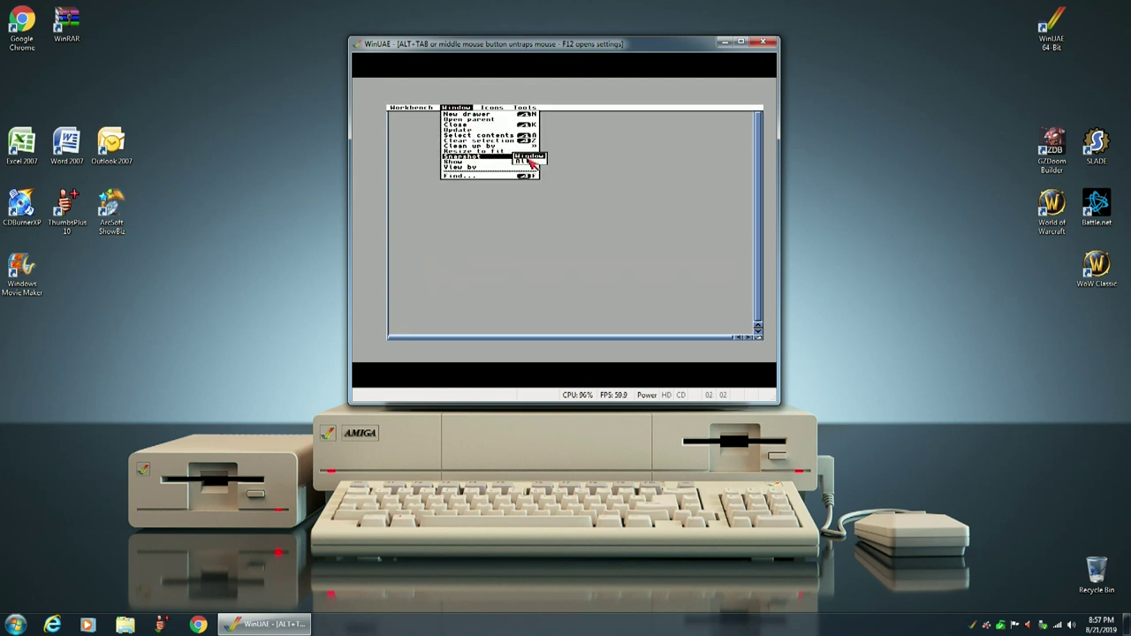
right_click(530, 161)
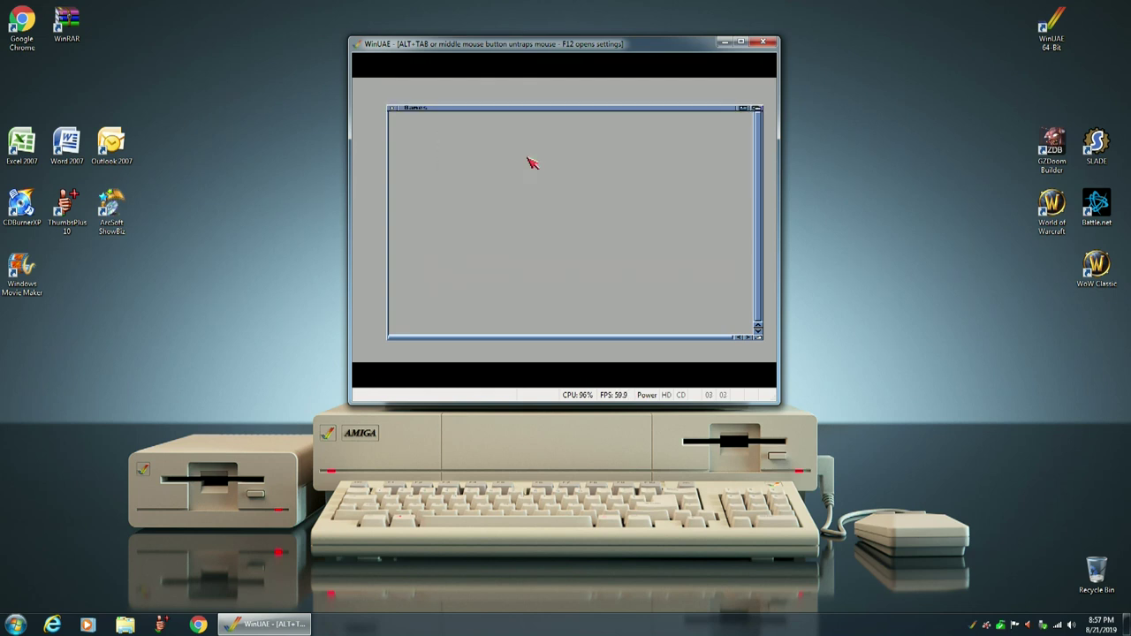
left_click(392, 109)
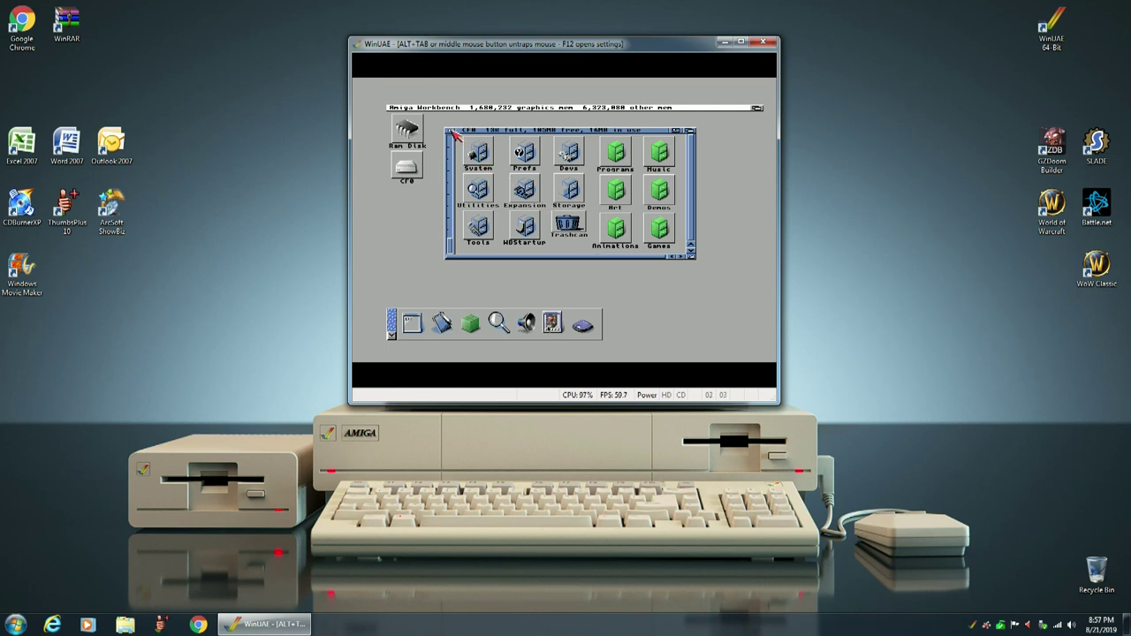
Step: Close the CF0 window, make the CF0 disk icon frameless in its icon information, and save the change
left_click(450, 132)
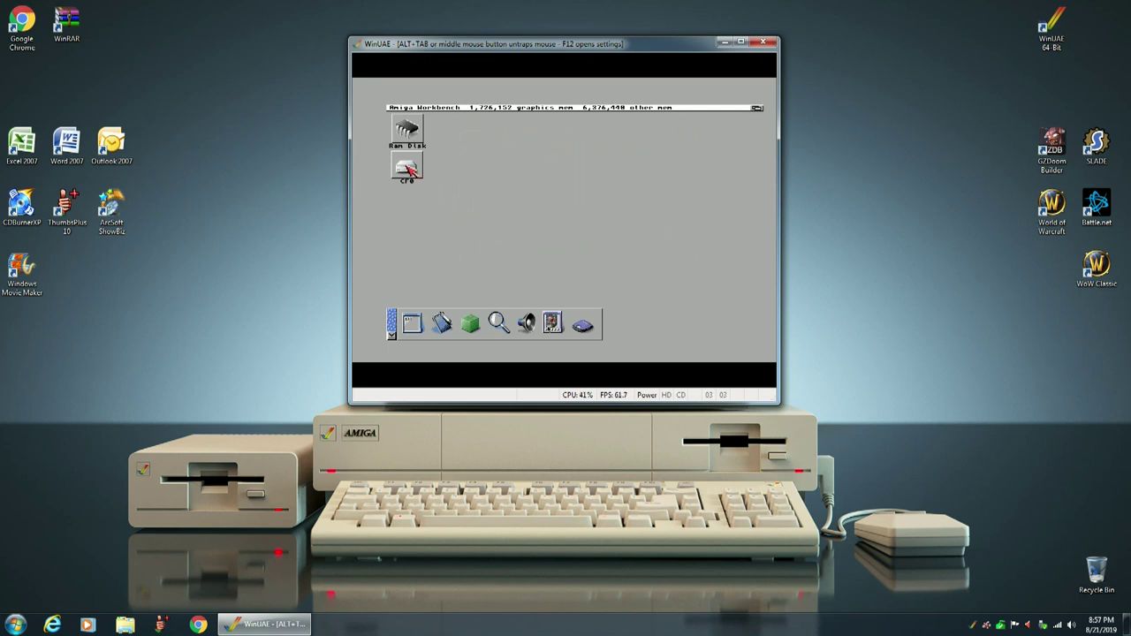
left_click(408, 168)
right_click(508, 109)
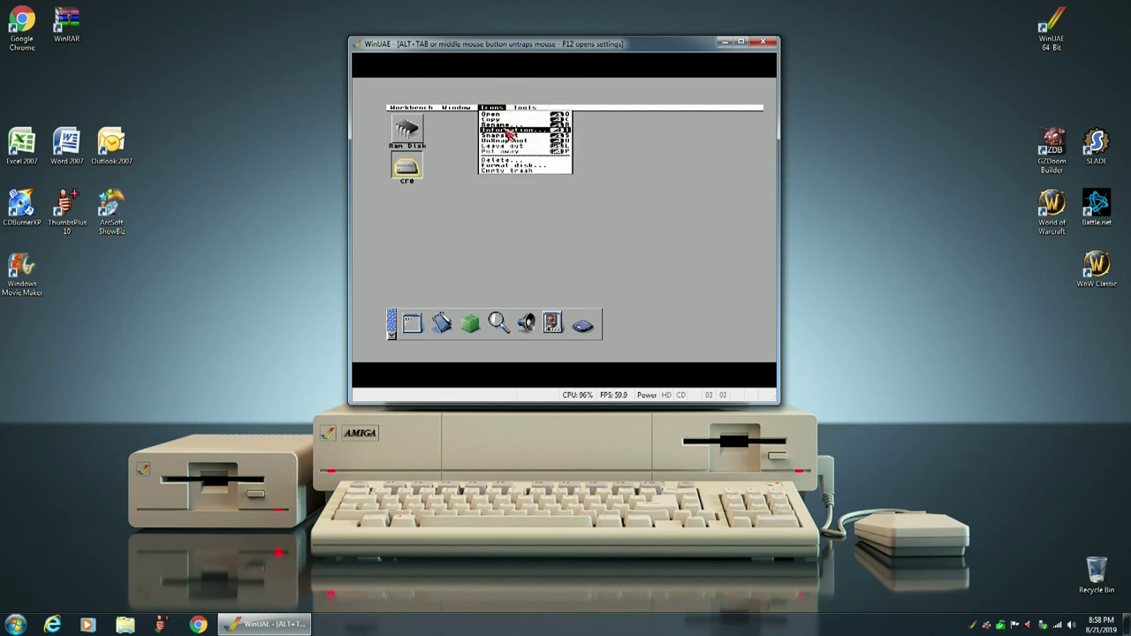
right_click(510, 130)
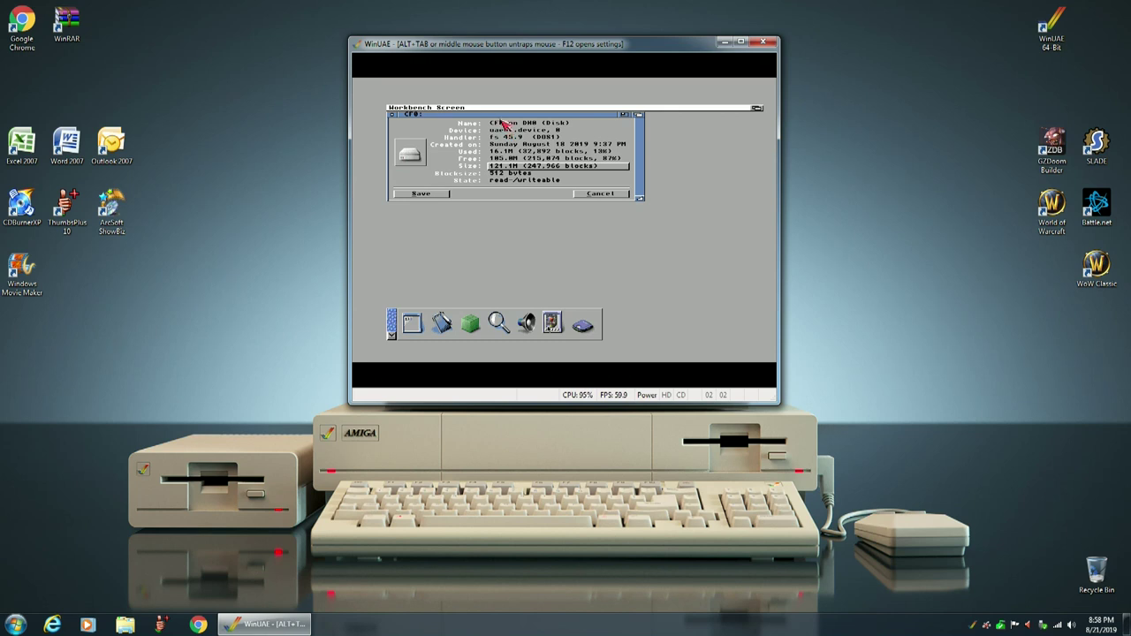
right_click(484, 110)
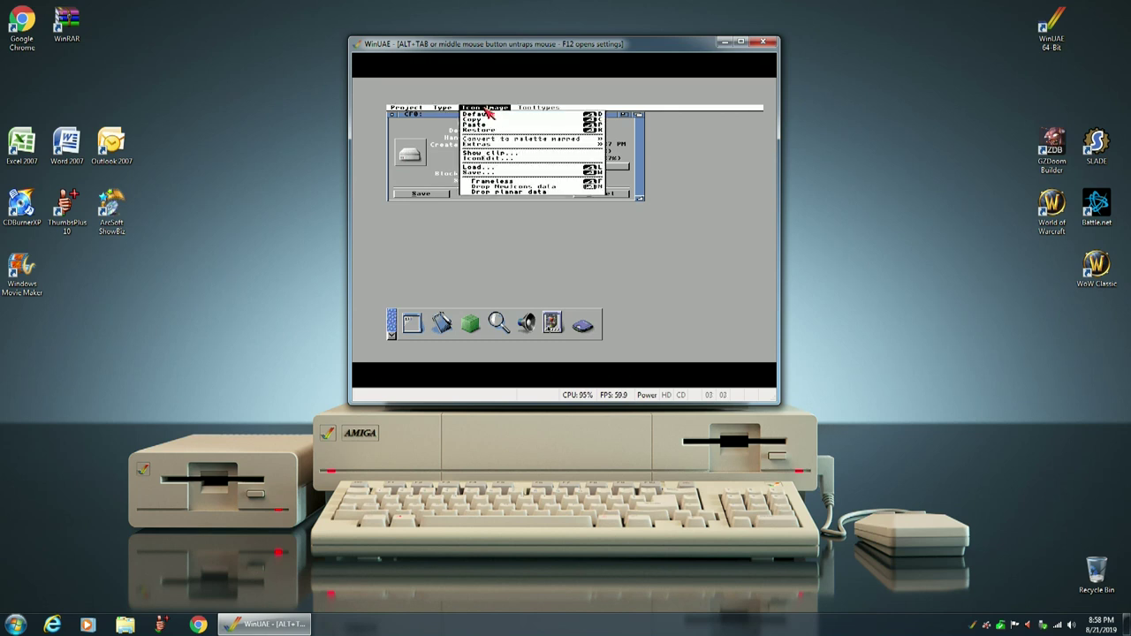
right_click(482, 183)
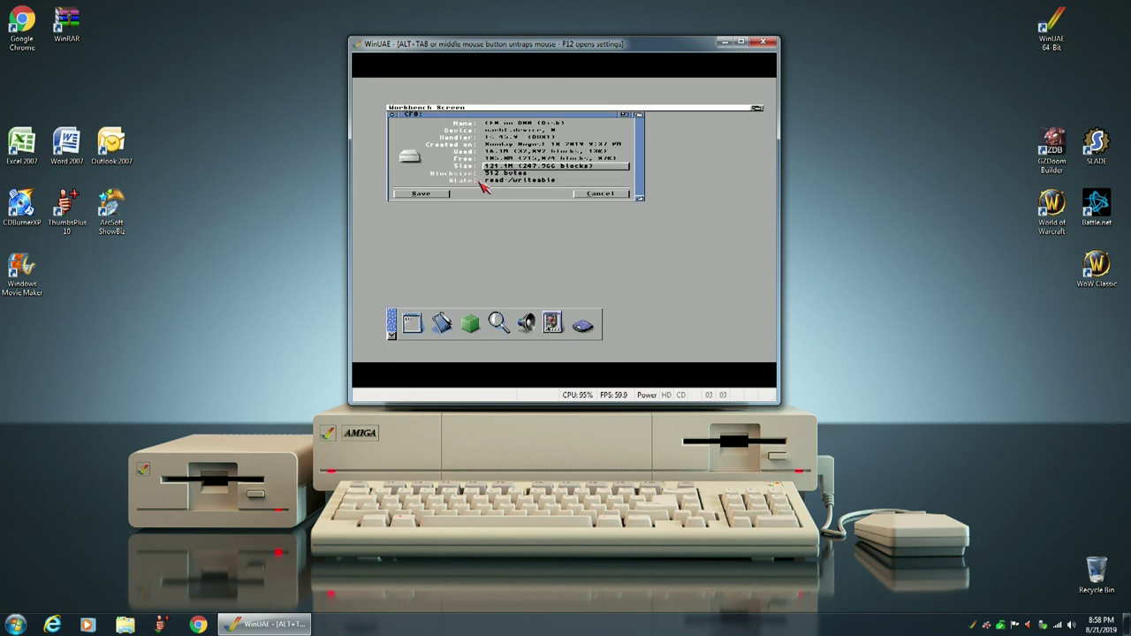
left_click(422, 194)
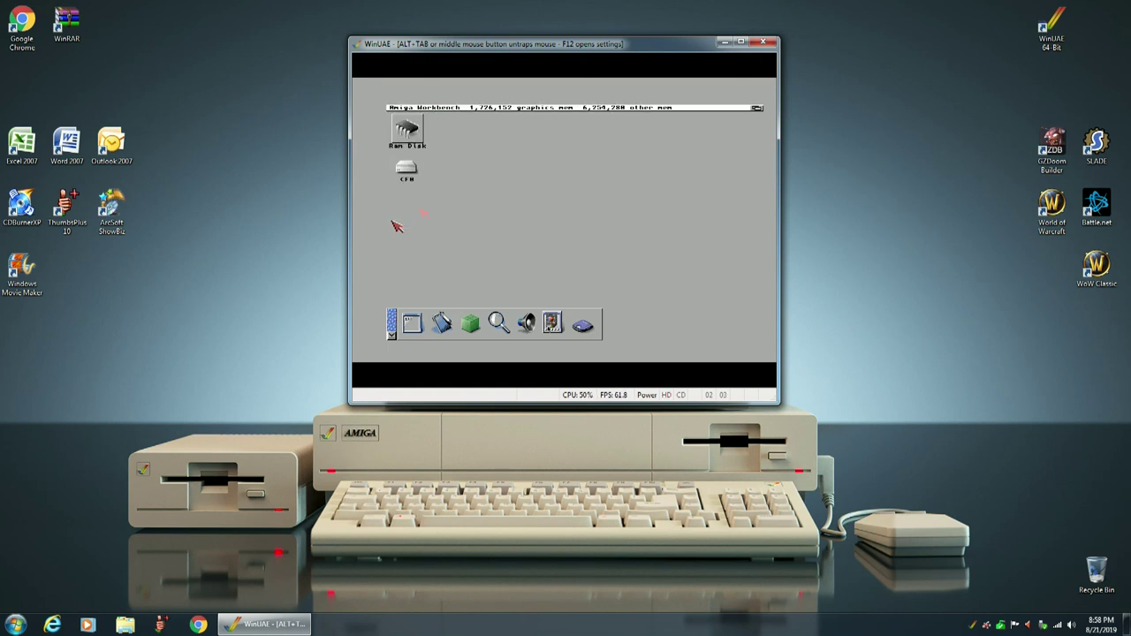
Step: Make the Ram Disk icon frameless in its icon information and save the change
left_click(408, 134)
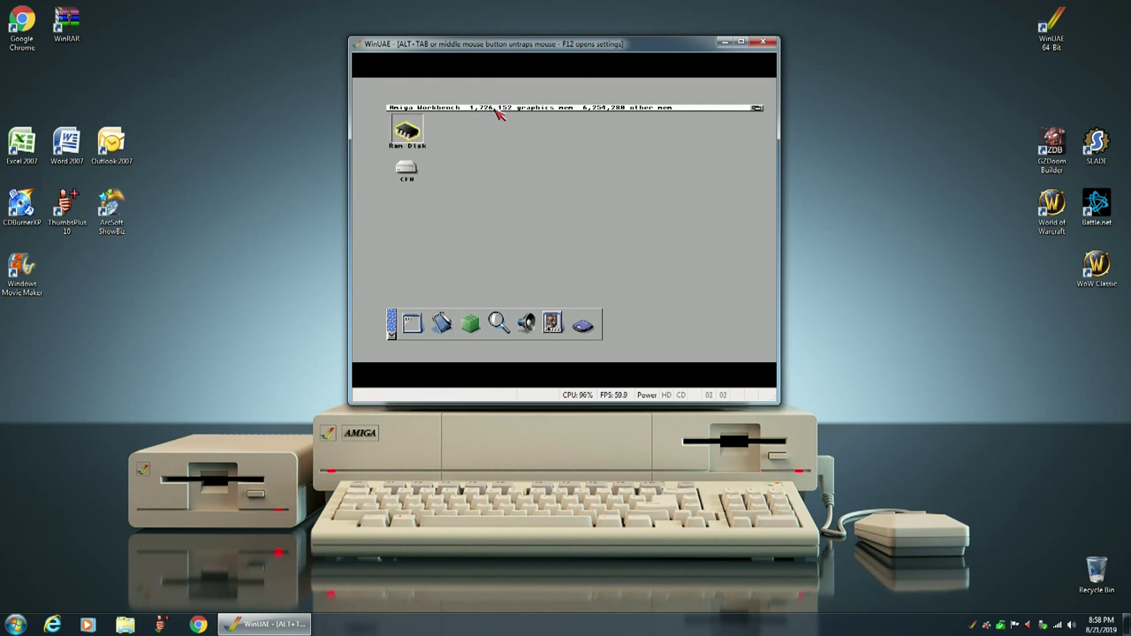
right_click(495, 111)
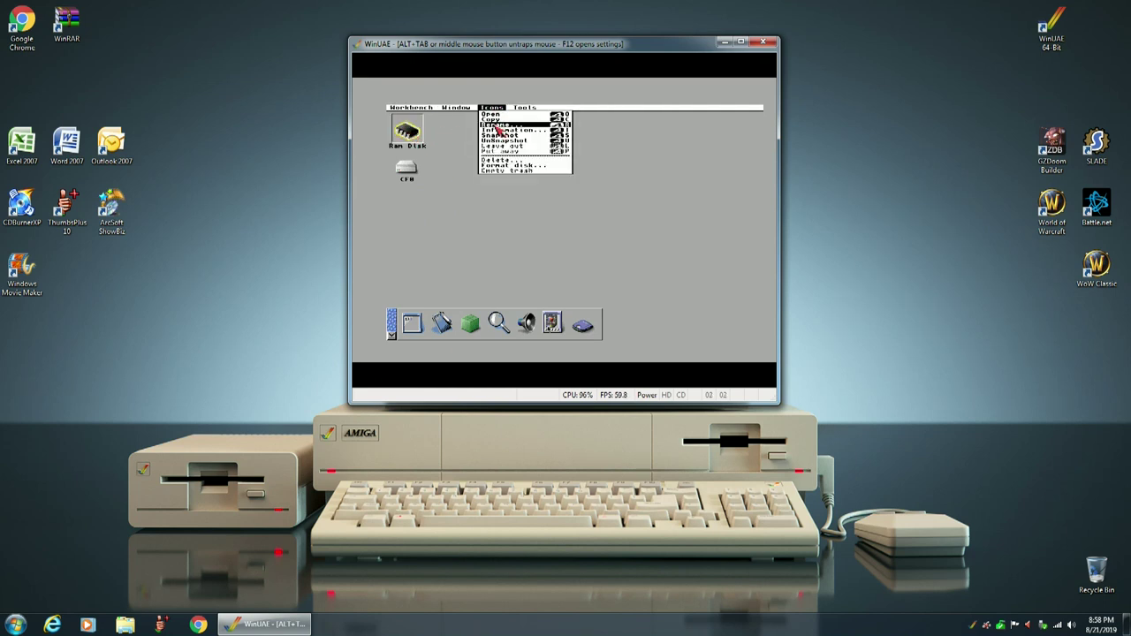
left_click(496, 130)
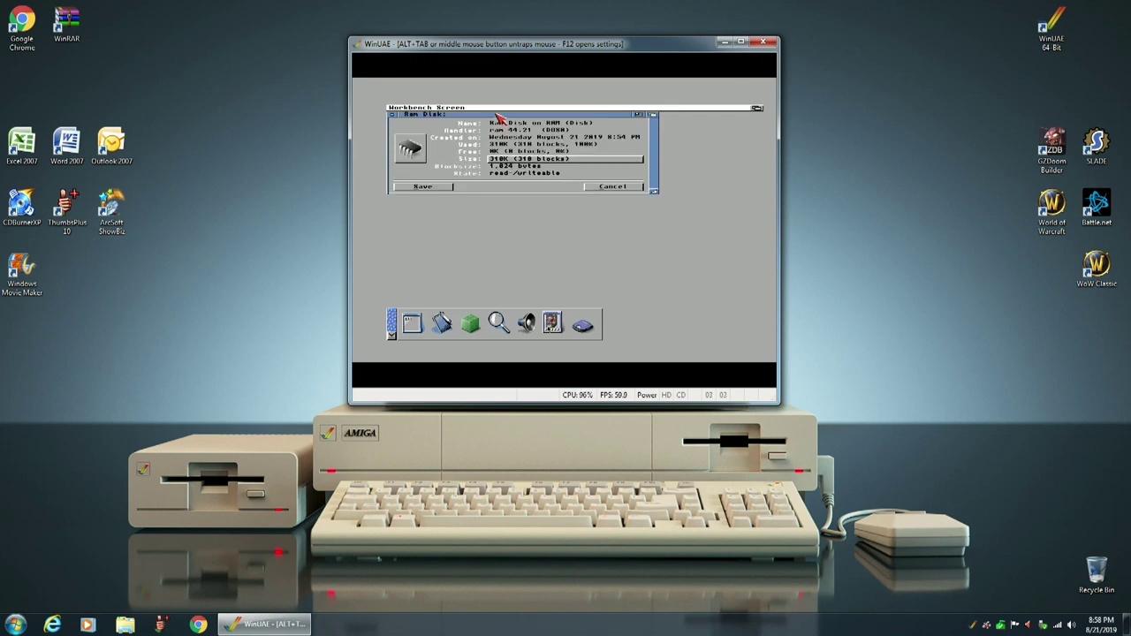
right_click(495, 109)
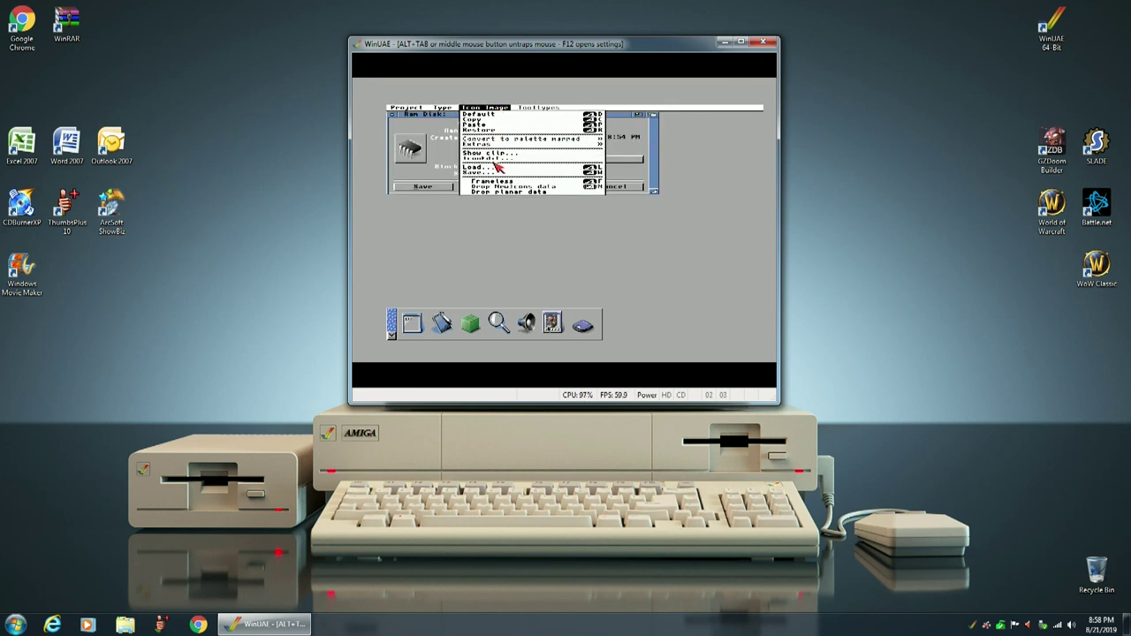
right_click(492, 186)
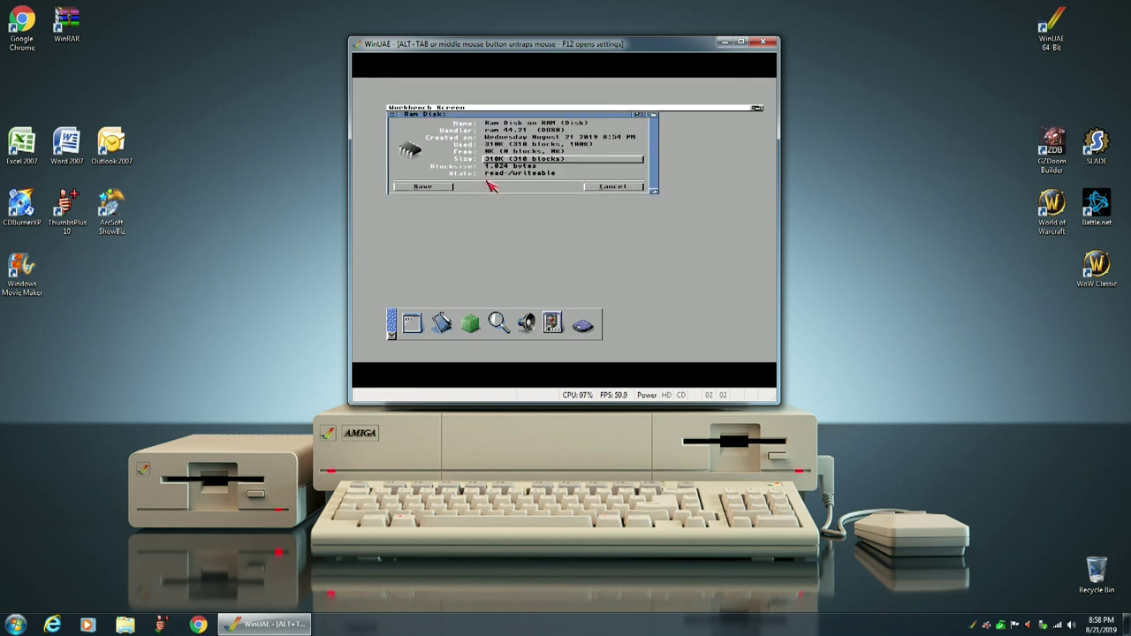
left_click(424, 187)
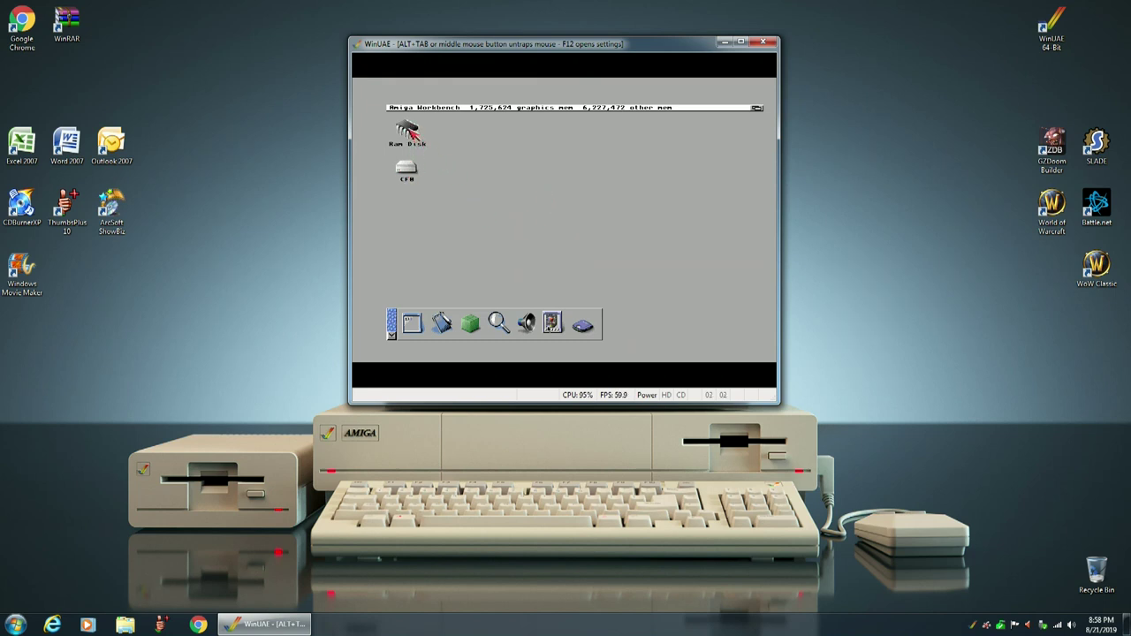
Step: Clean up the Workbench desktop icons by column
right_click(478, 108)
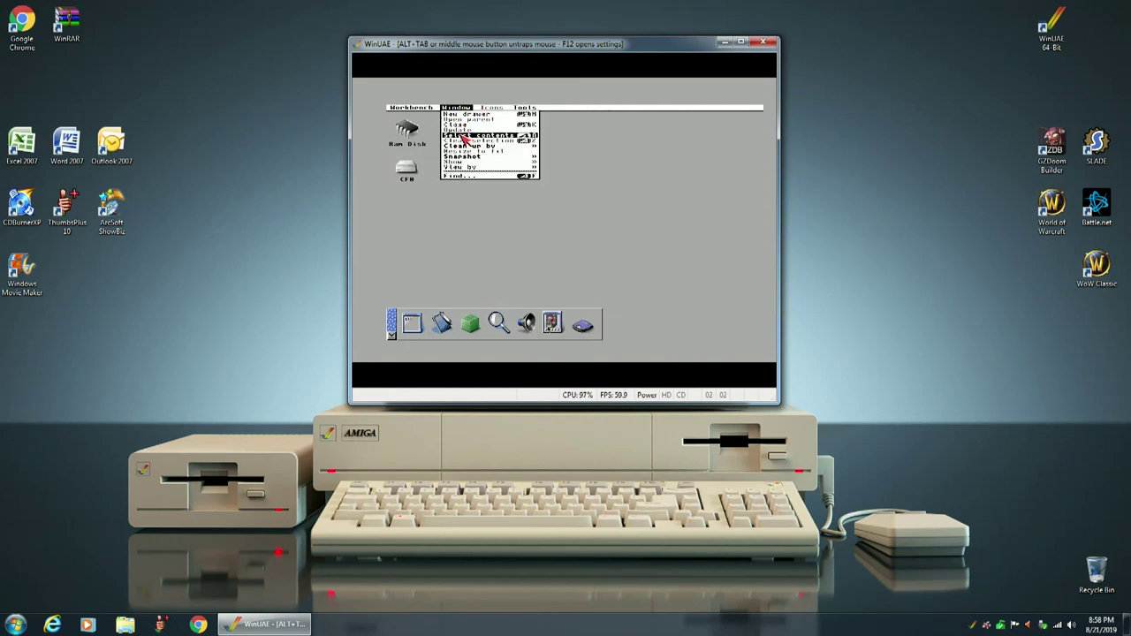
mouse_move(491, 148)
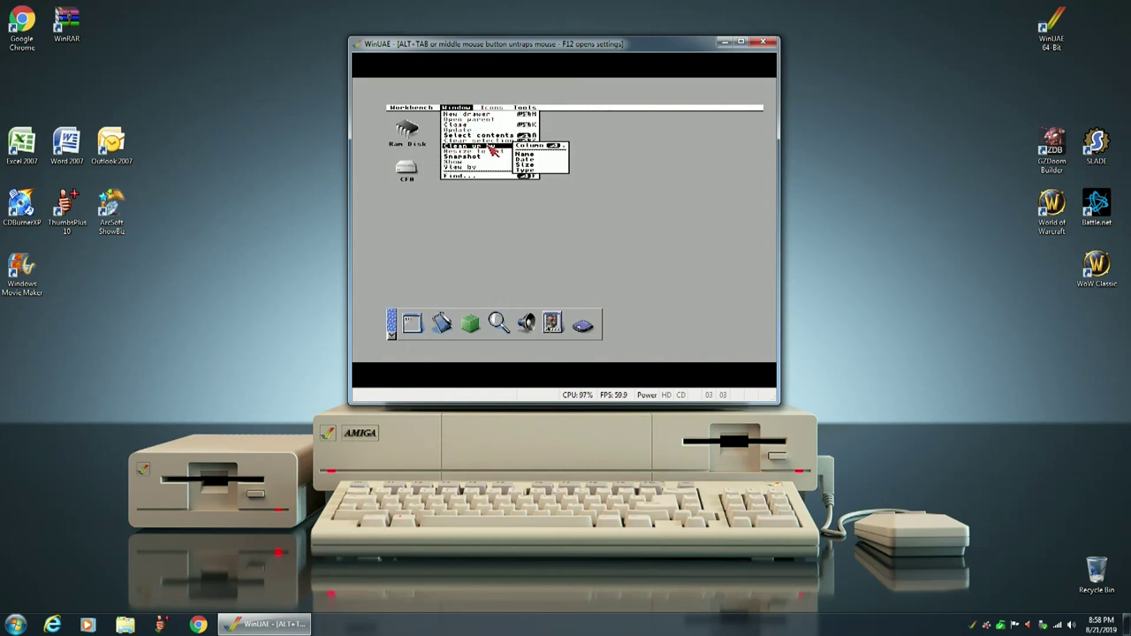
right_click(534, 146)
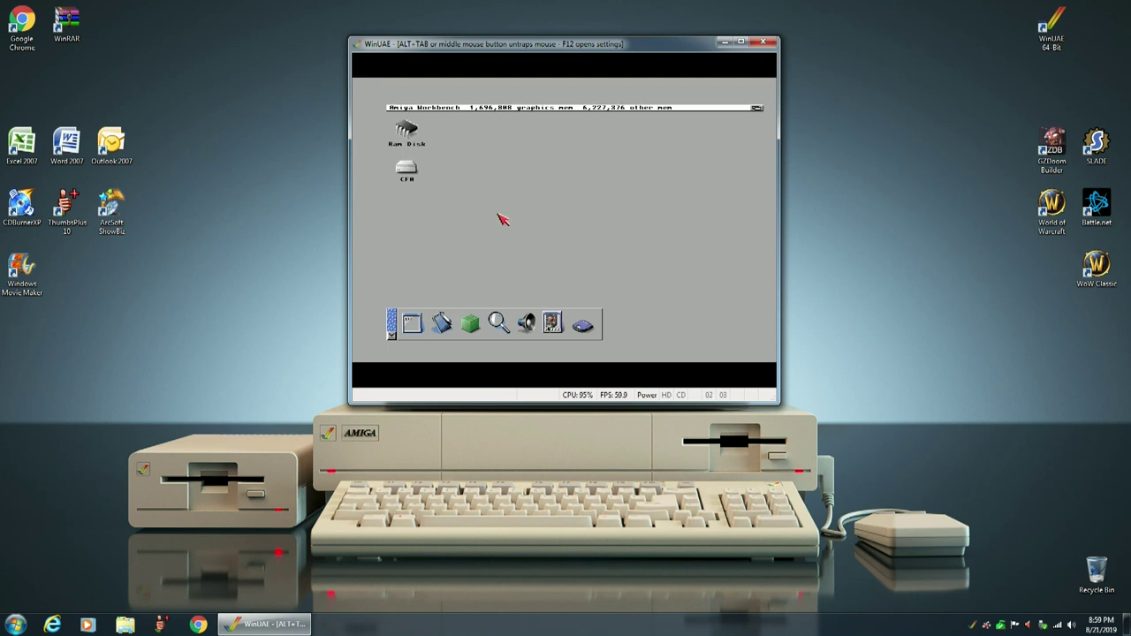
Step: Open the Ram Disk, move its window clear of the disk icons, snapshot the window, and close it
double_click(409, 129)
left_click_drag(469, 143, 560, 141)
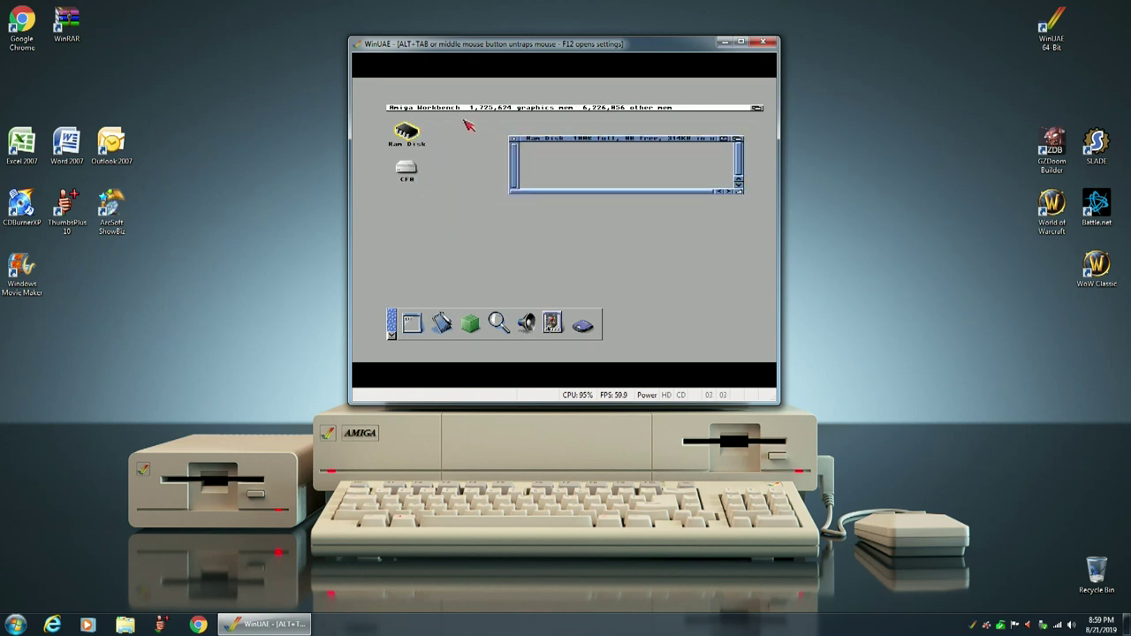
right_click(461, 107)
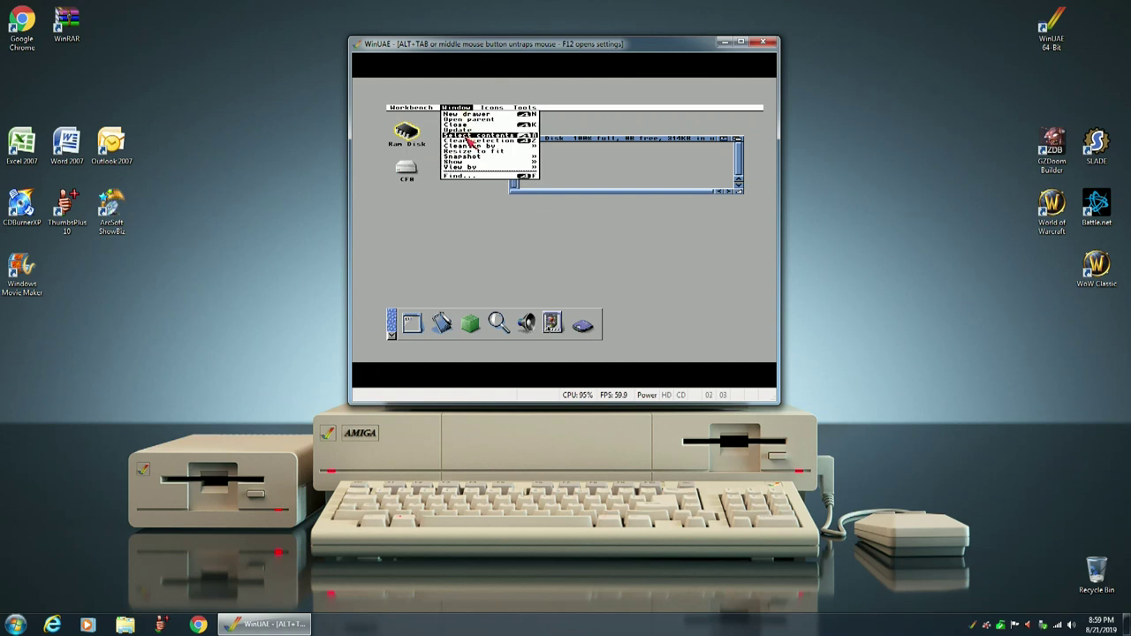
mouse_move(516, 157)
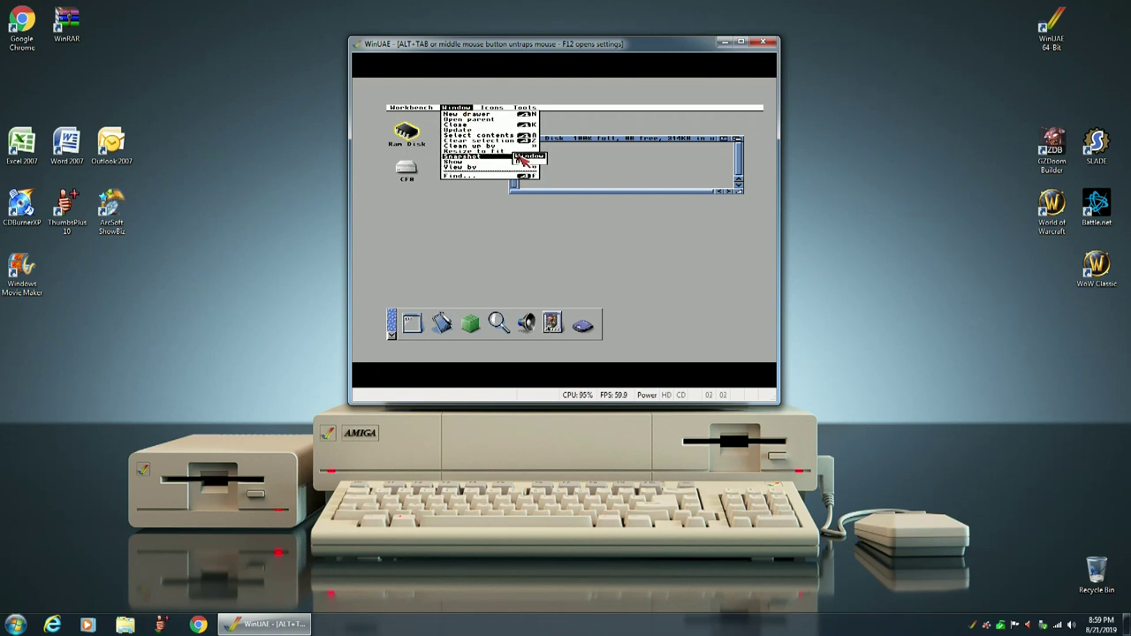
right_click(522, 157)
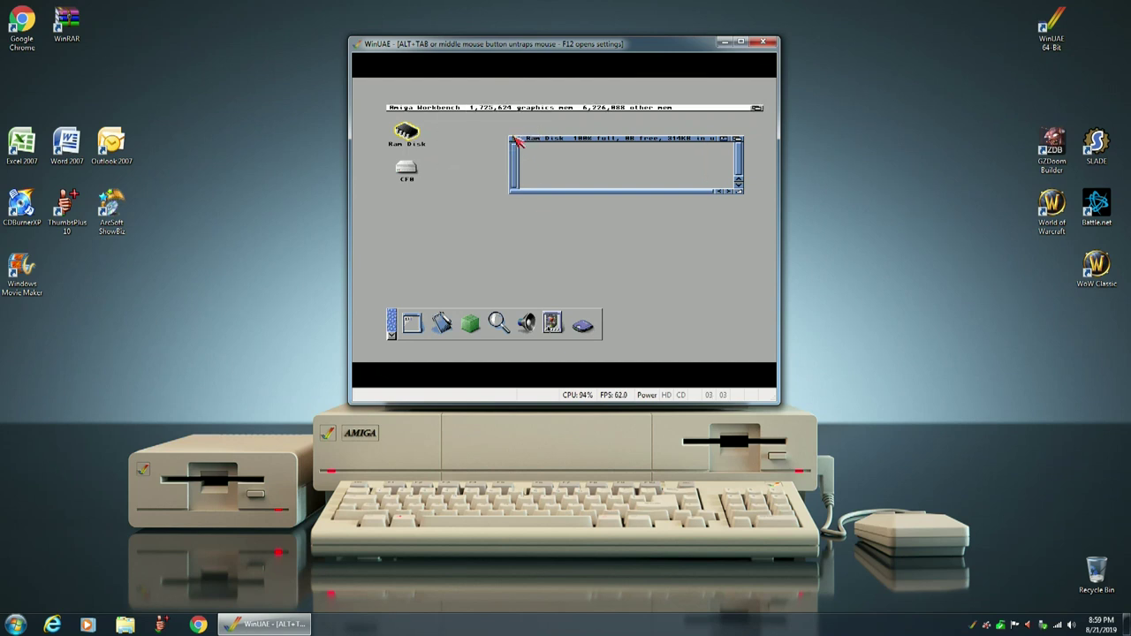
left_click(514, 138)
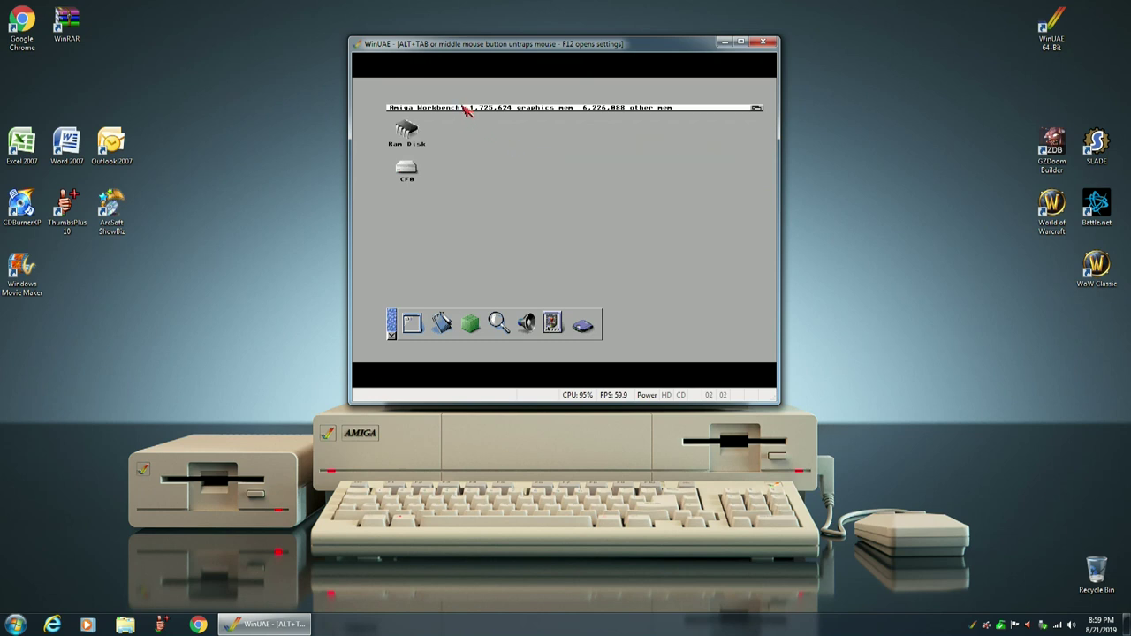
Step: Snapshot the Workbench desktop window, including all of its icons
right_click(464, 109)
mouse_move(473, 160)
right_click(523, 157)
right_click(466, 110)
mouse_move(477, 161)
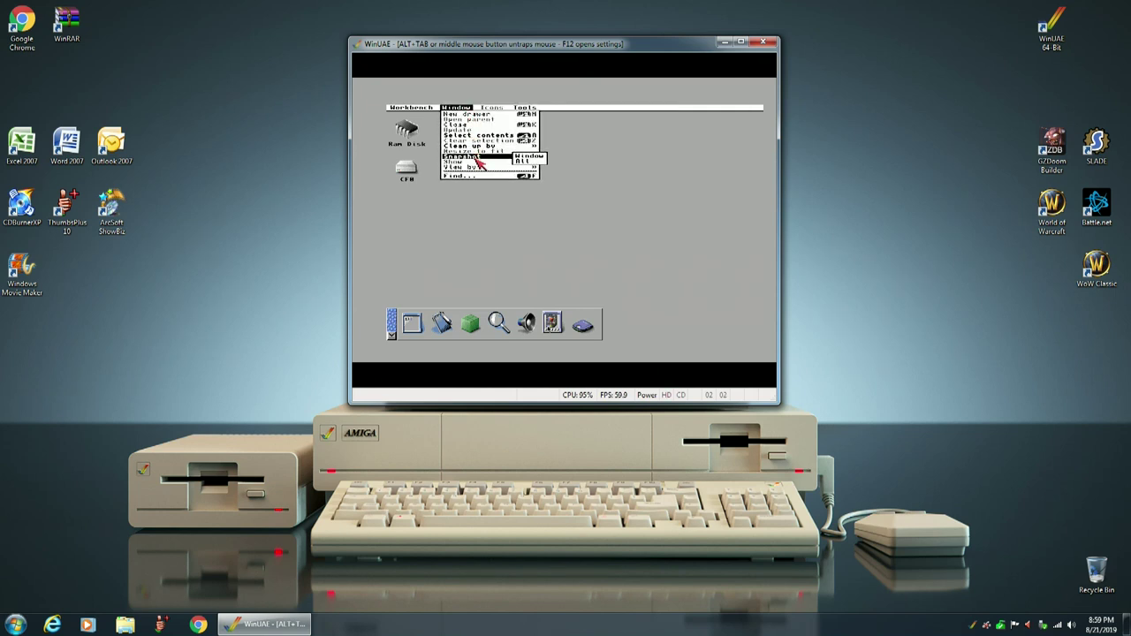
right_click(522, 162)
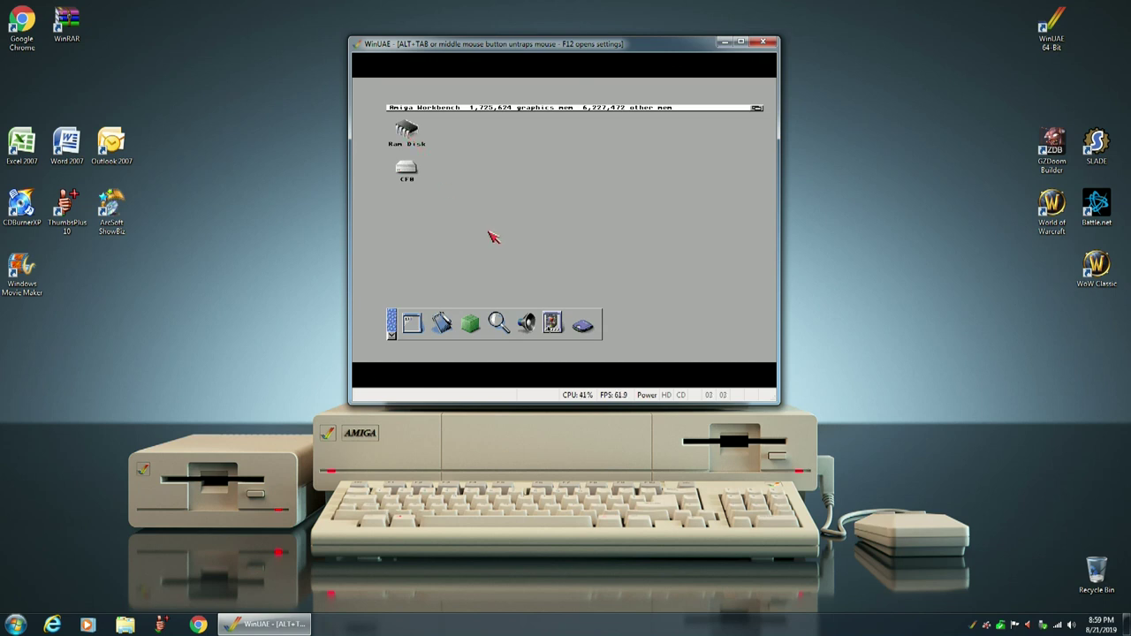
Step: Launch DiskMaster2 from the Programs drawer on CF0 in the NTSC 640 x 400 Interlaced screen mode and dismiss its copyright notice
double_click(407, 172)
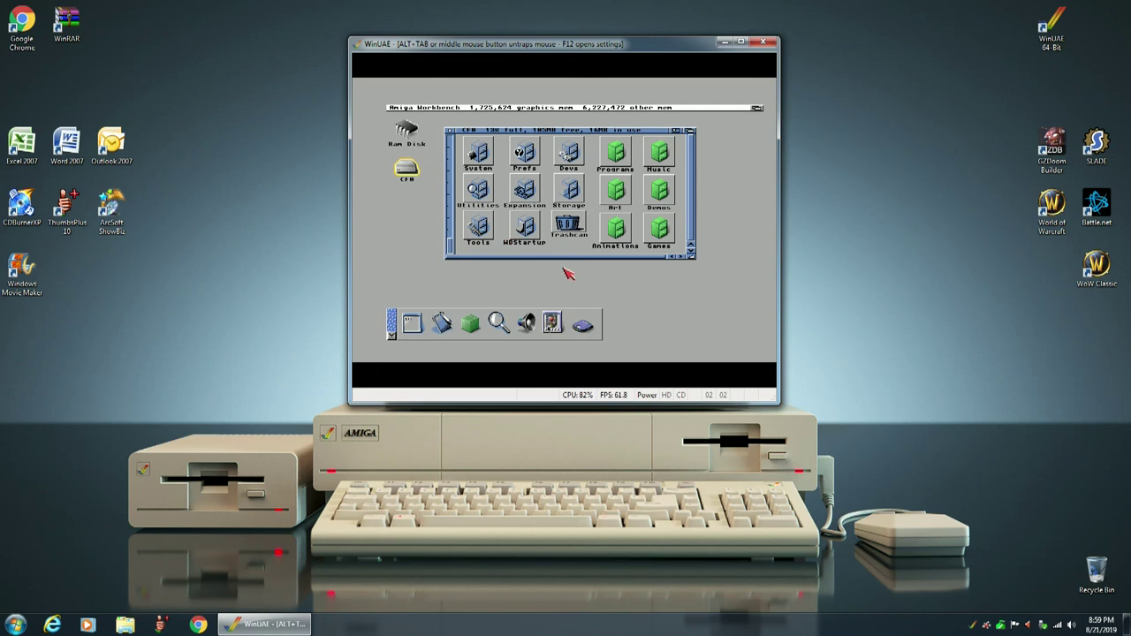
double_click(620, 152)
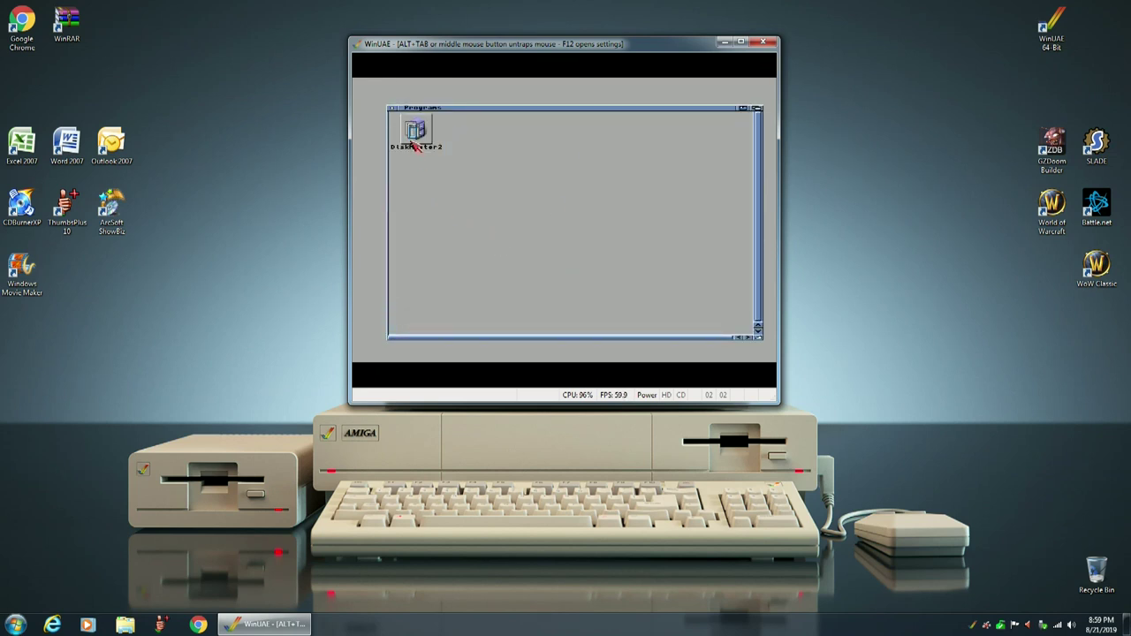
double_click(417, 146)
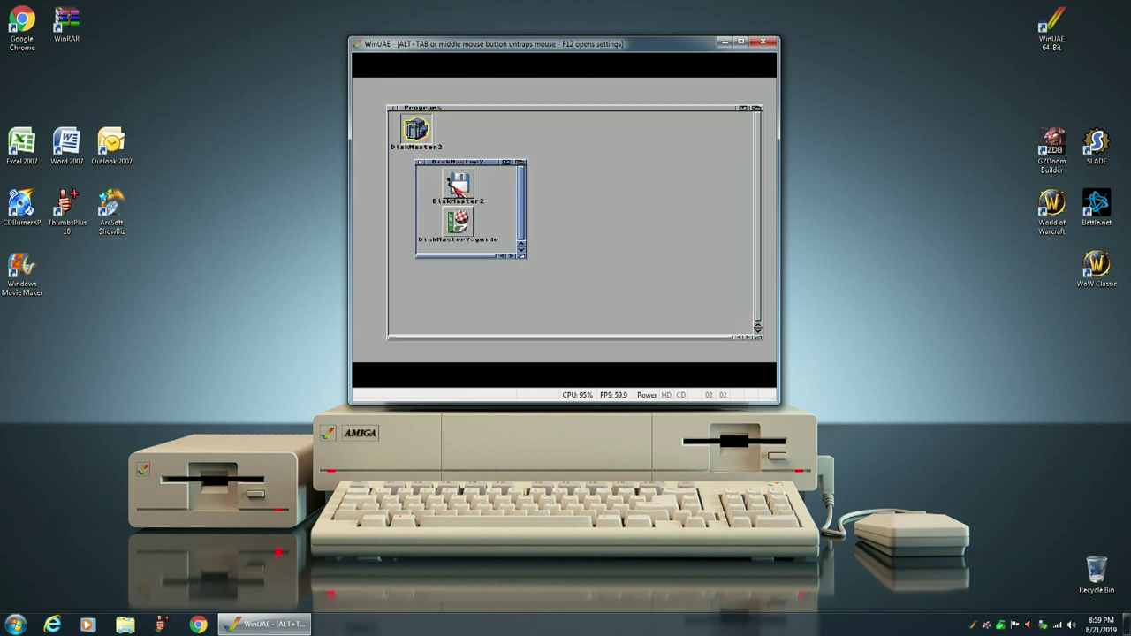
double_click(461, 181)
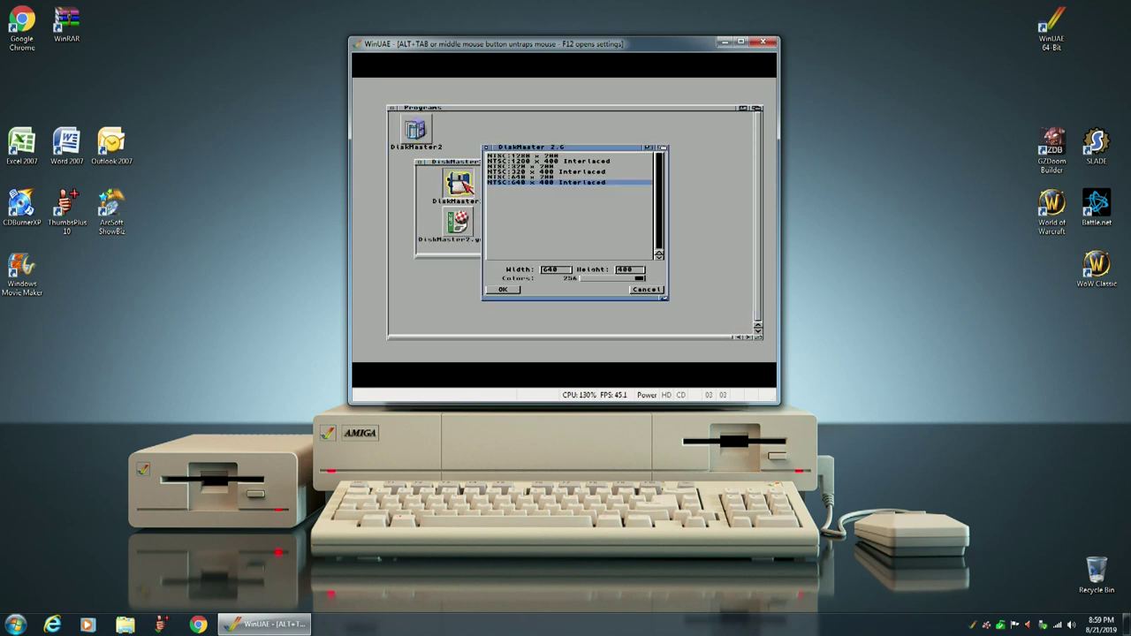
left_click(503, 289)
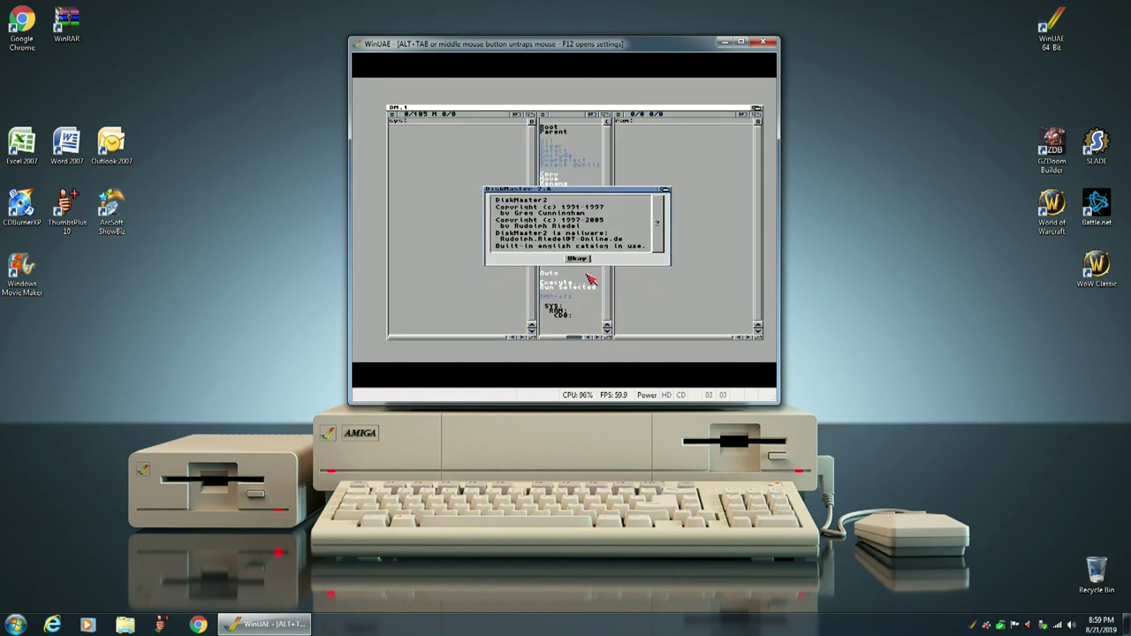
left_click(580, 259)
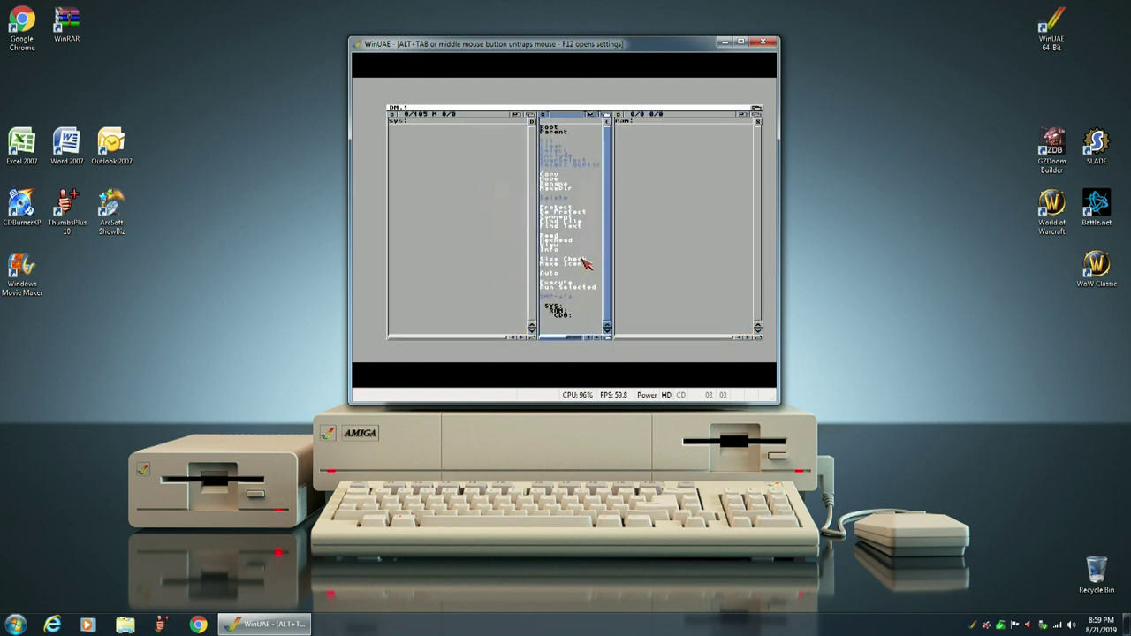
Step: Switch the RAM: file list to DH0:, browse to Prefs/Env-Archive/Sys, and select the def_ram.info file
left_click(682, 189)
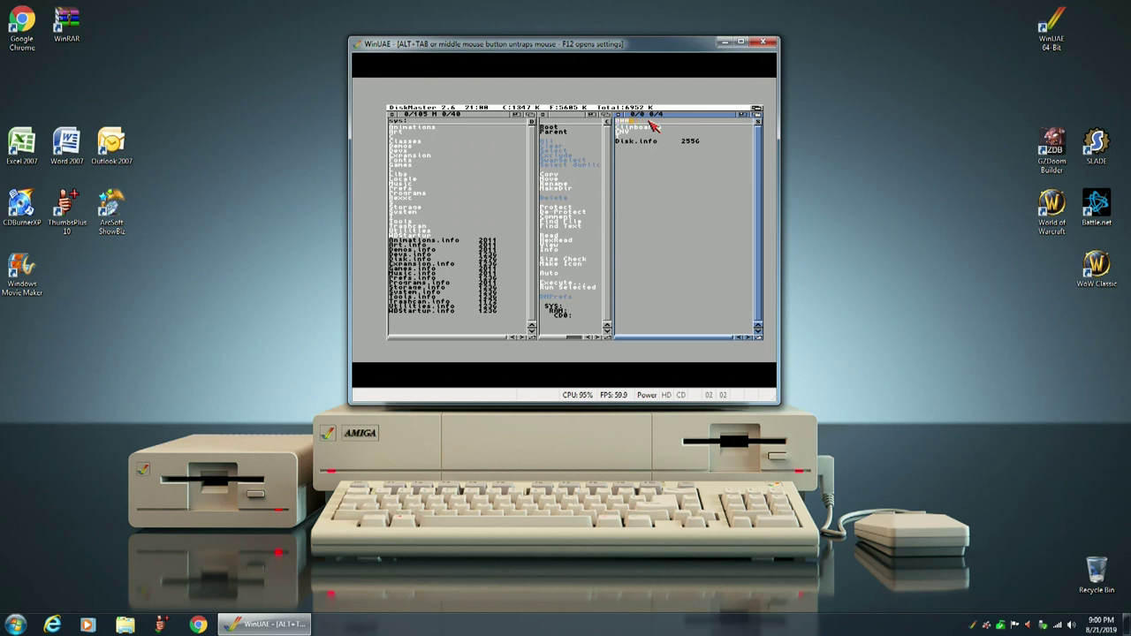
left_click(652, 124)
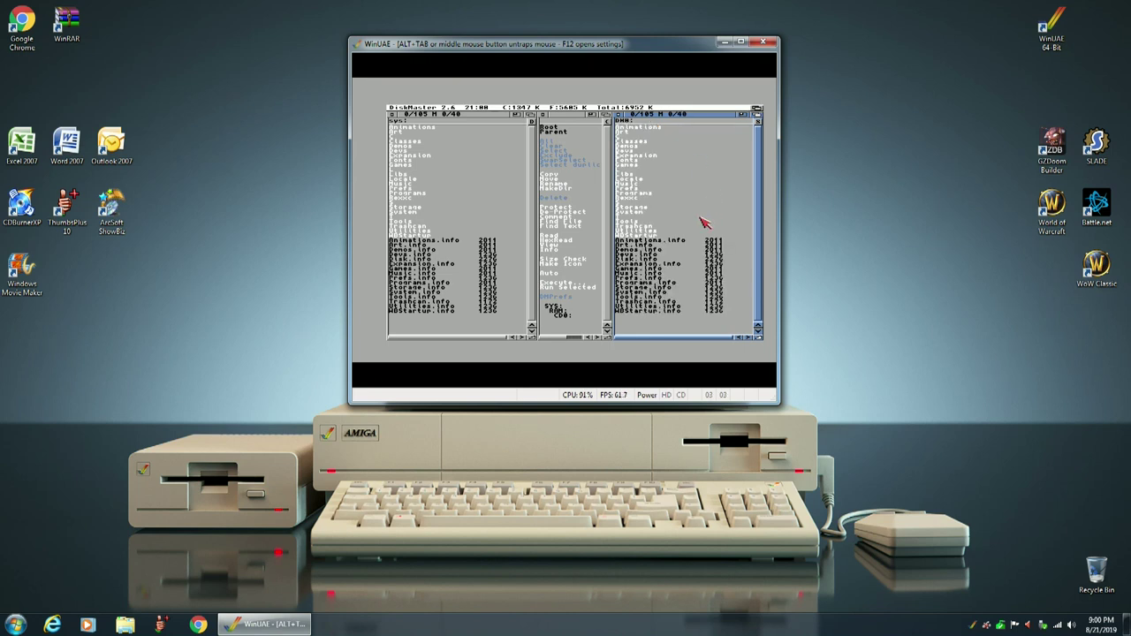
double_click(631, 189)
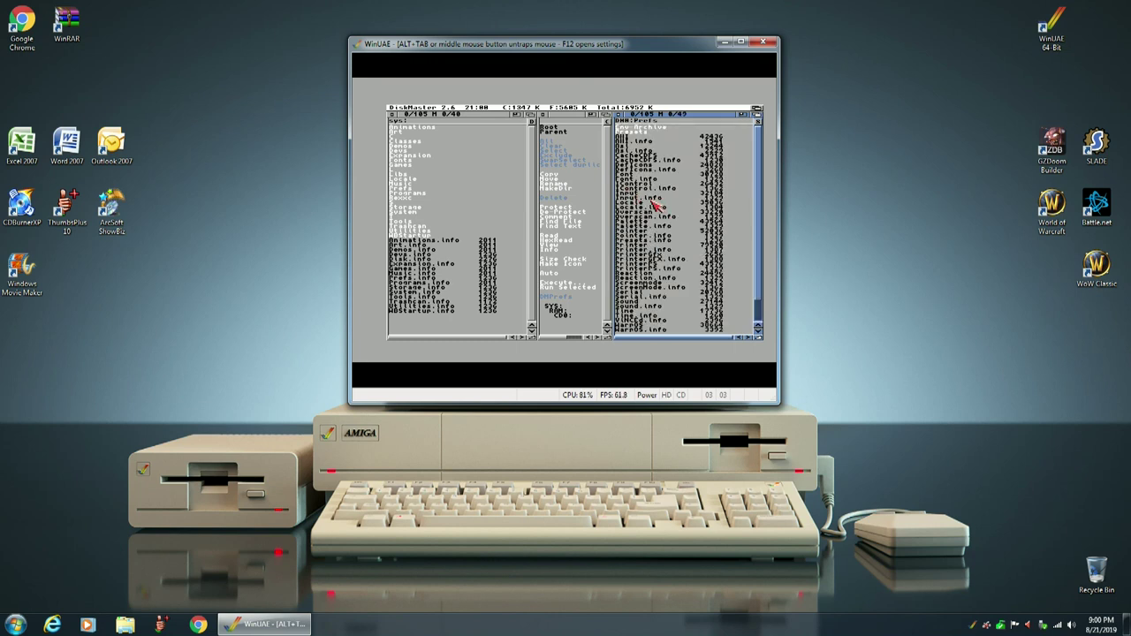
left_click(638, 128)
left_click(637, 128)
double_click(638, 128)
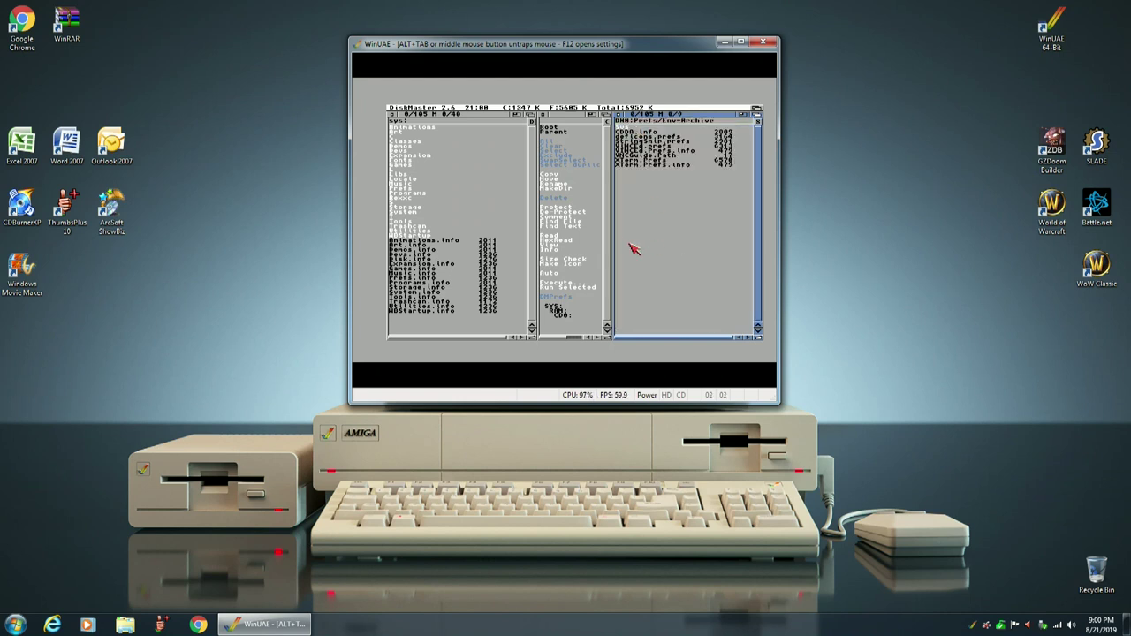
double_click(630, 128)
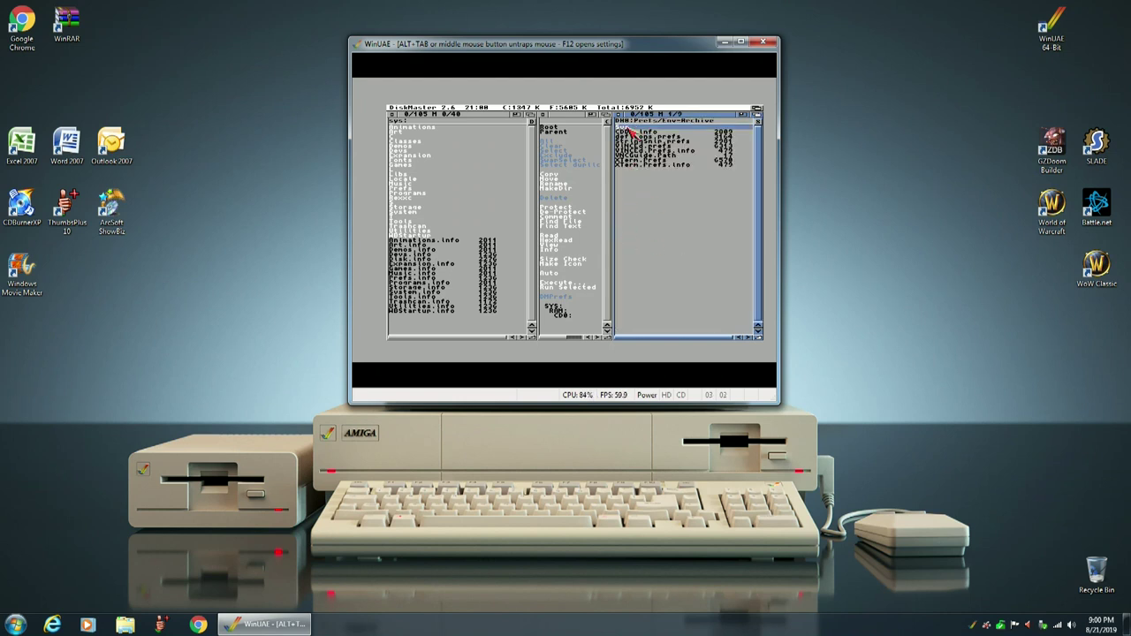
left_click(760, 314)
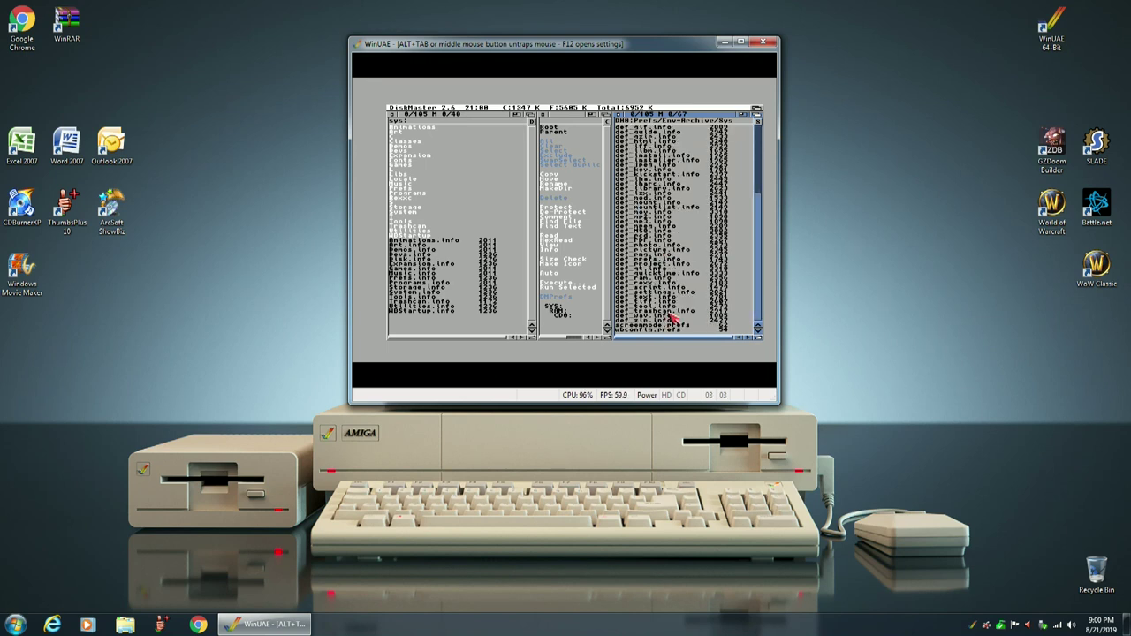
left_click(630, 278)
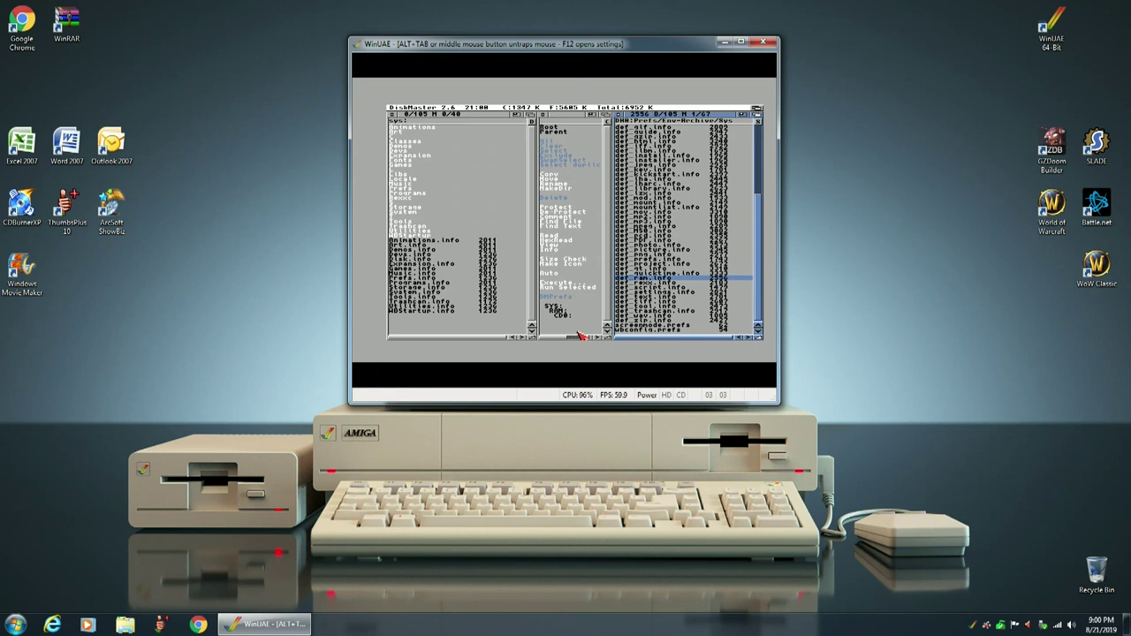
Step: Delete the selected def_ram.info and copy Disk.info from RAM: into DH0:Prefs/Env-Archive/Sys
left_click(552, 201)
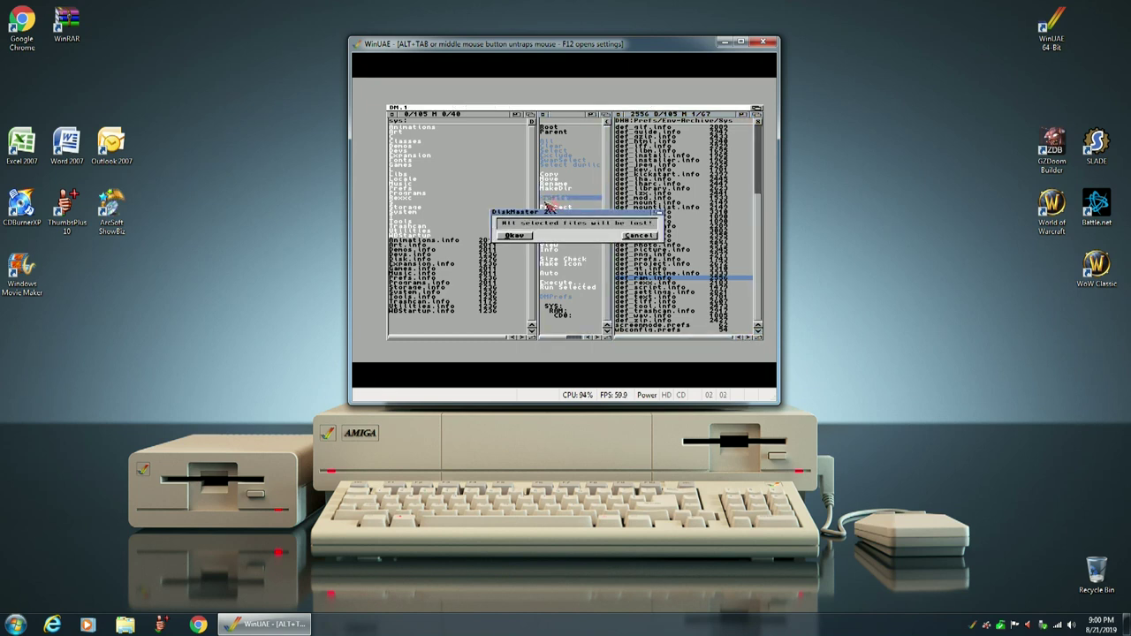
left_click(512, 235)
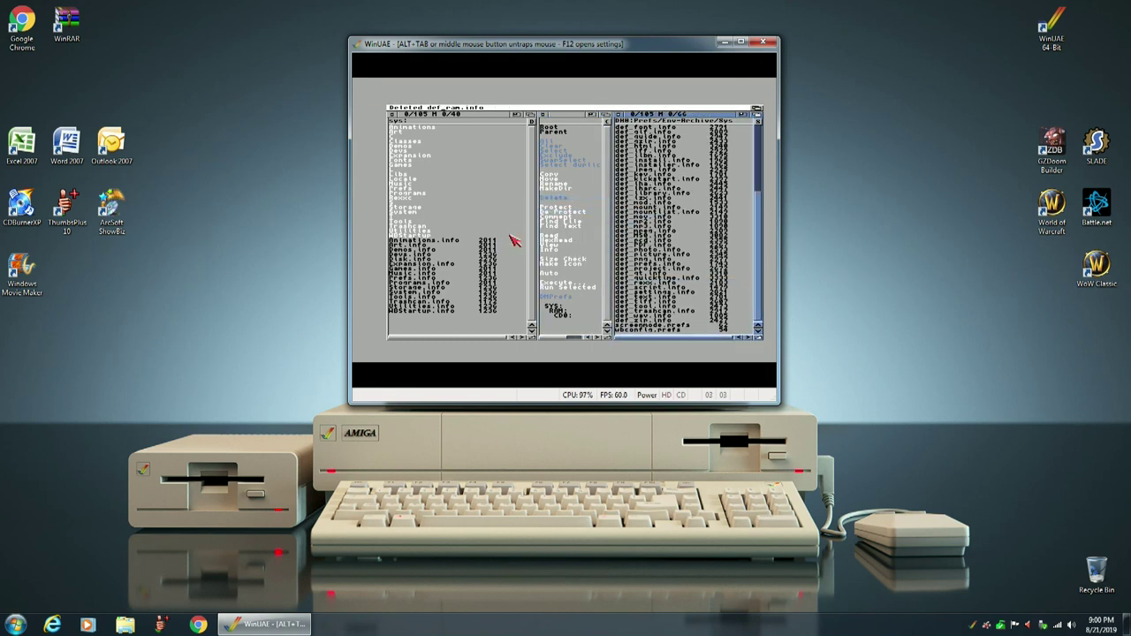
left_click(450, 329)
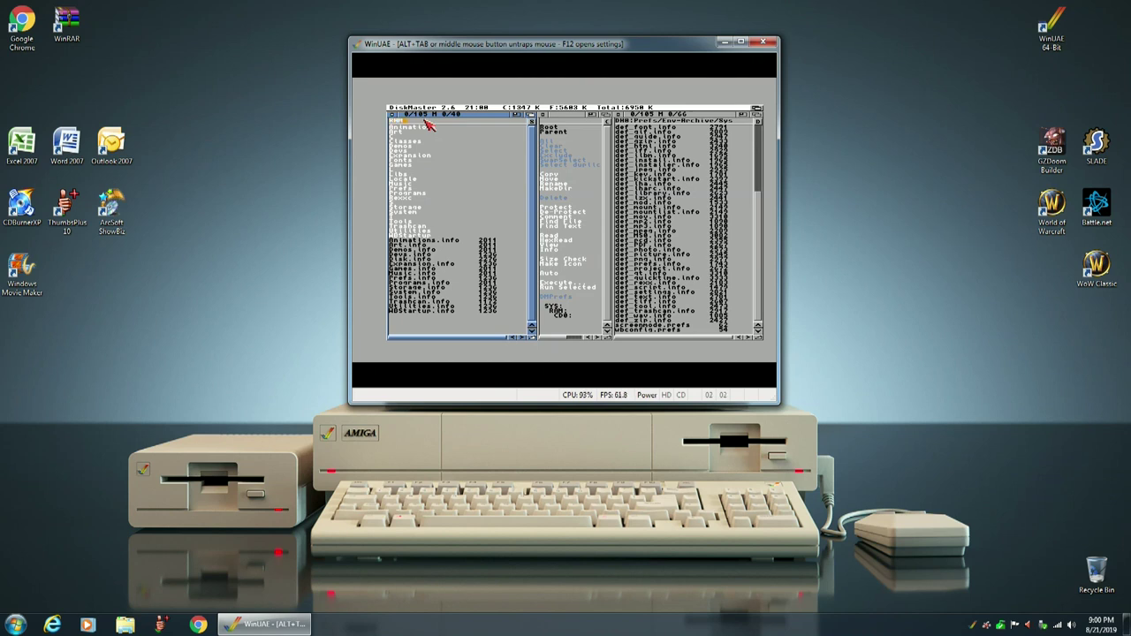
double_click(428, 126)
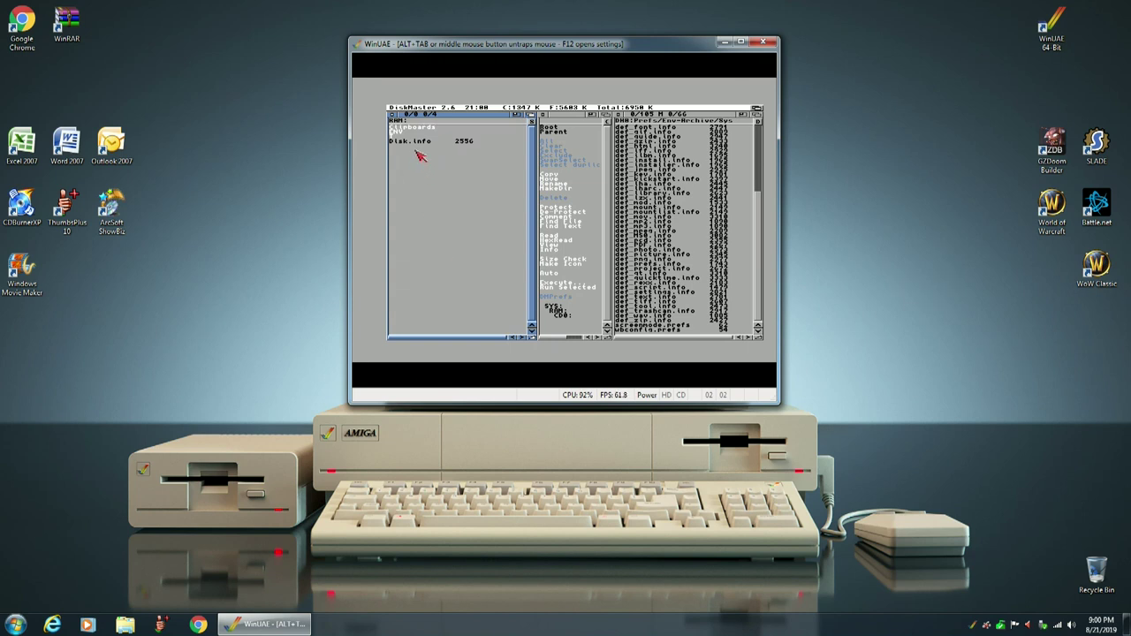
left_click(417, 144)
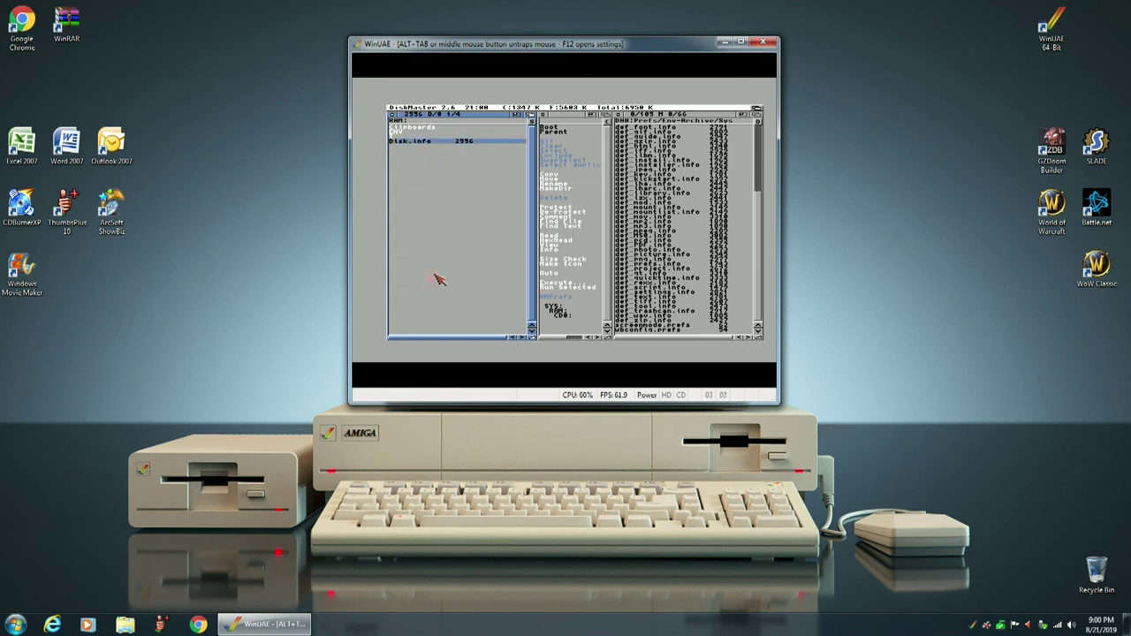
left_click(554, 176)
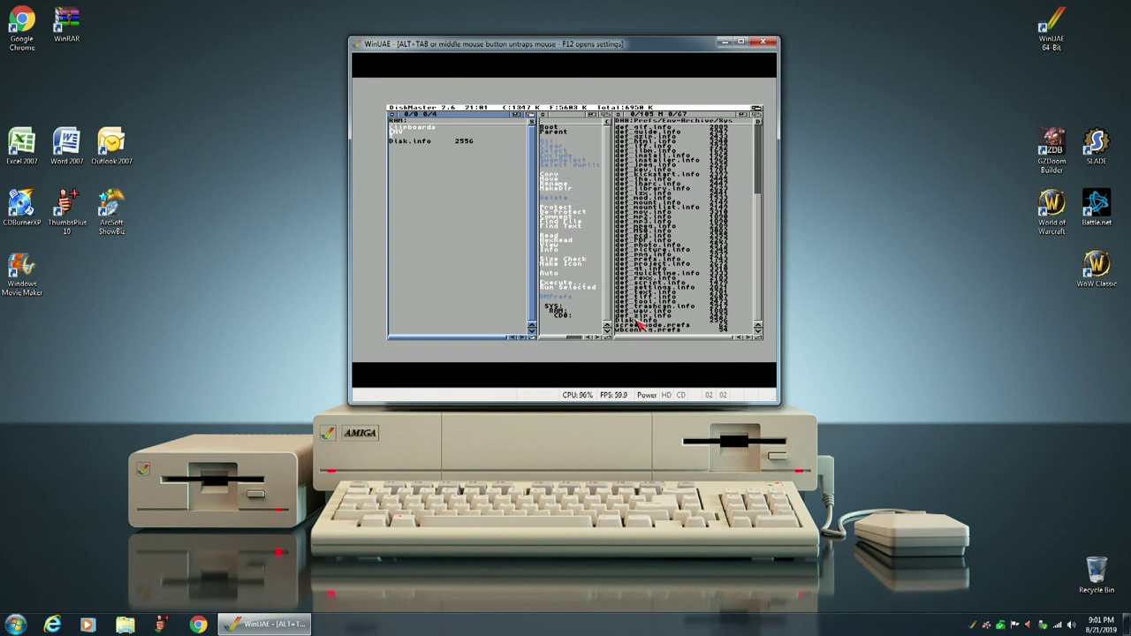
Step: Rename the copied Disk.info in DH0:Prefs/Env-Archive/Sys as def_ram.info
left_click(631, 322)
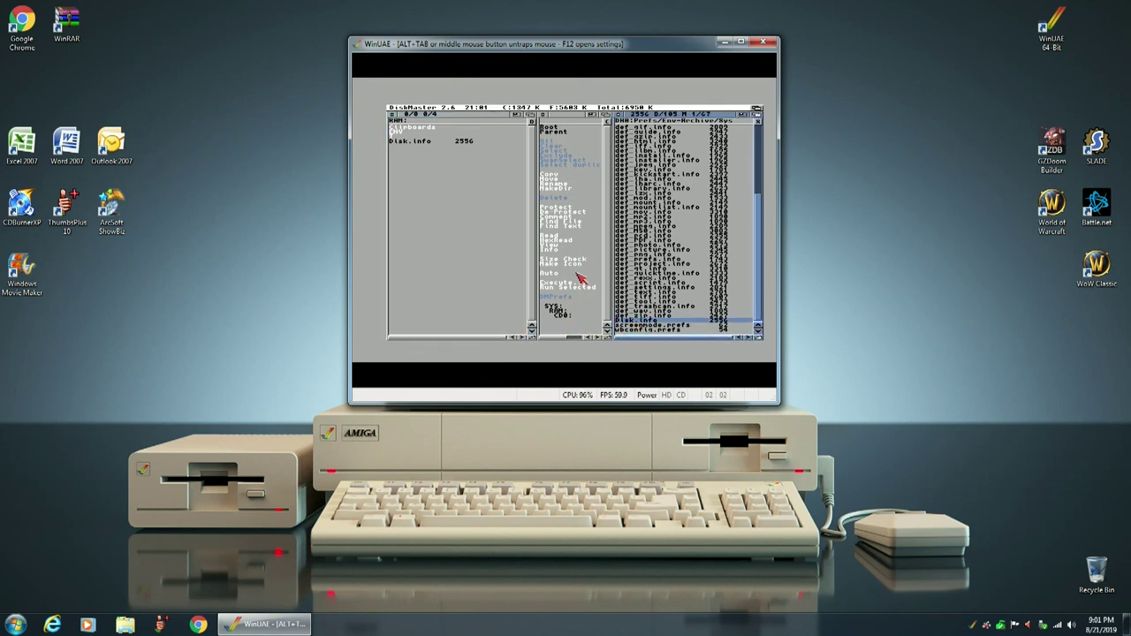
left_click(551, 183)
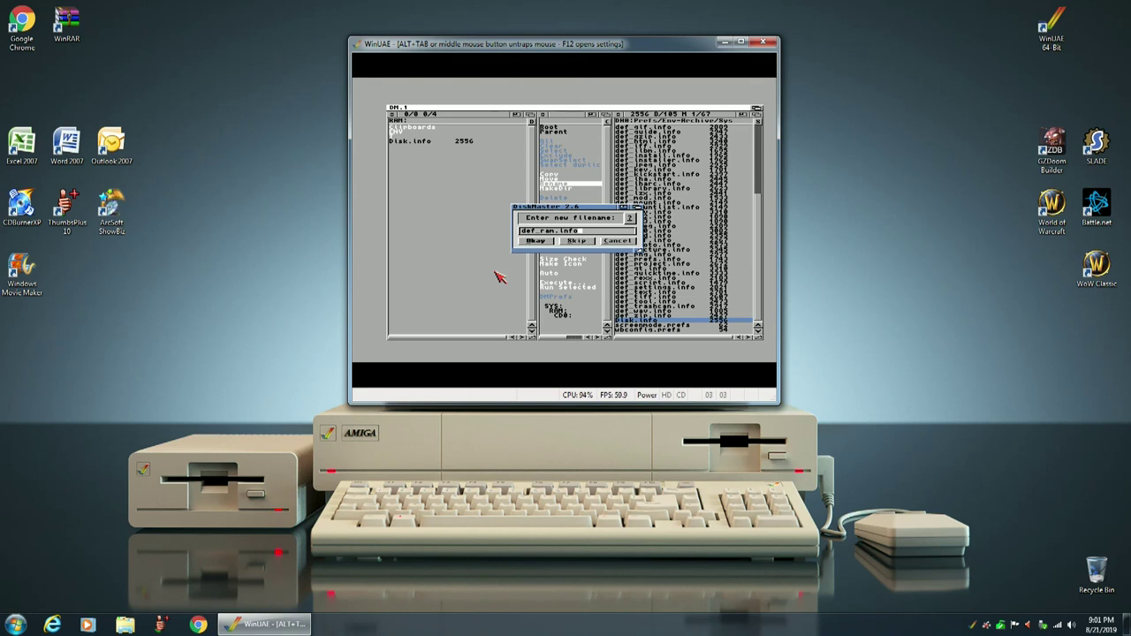
left_click(537, 242)
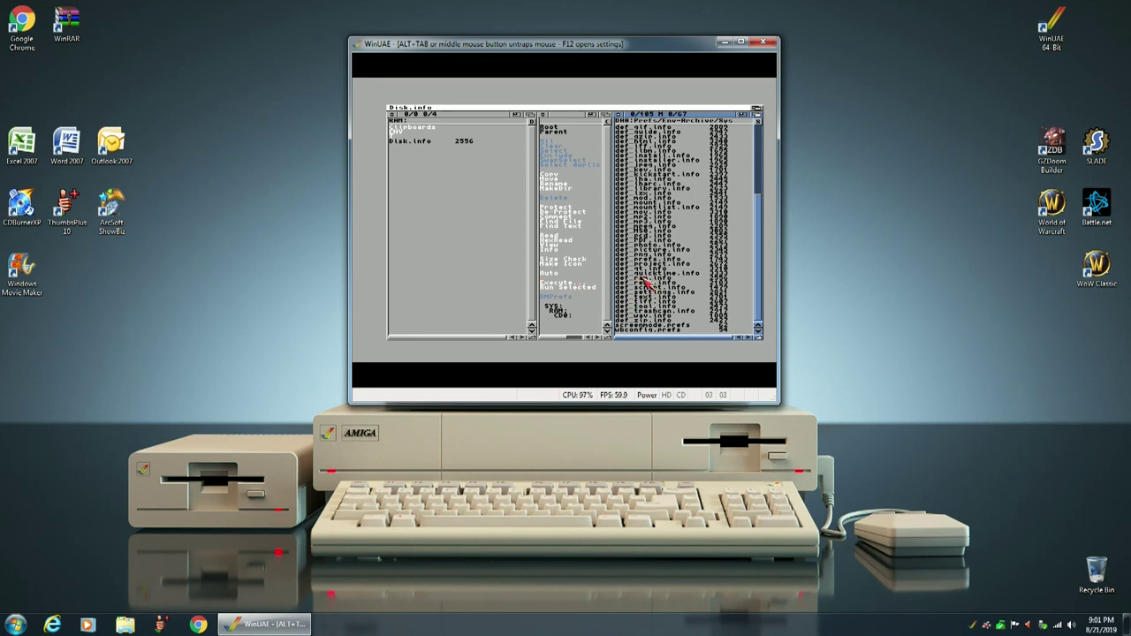
Step: Quit DiskMaster2 and close the DiskMaster2 and Programs drawer windows
right_click(416, 108)
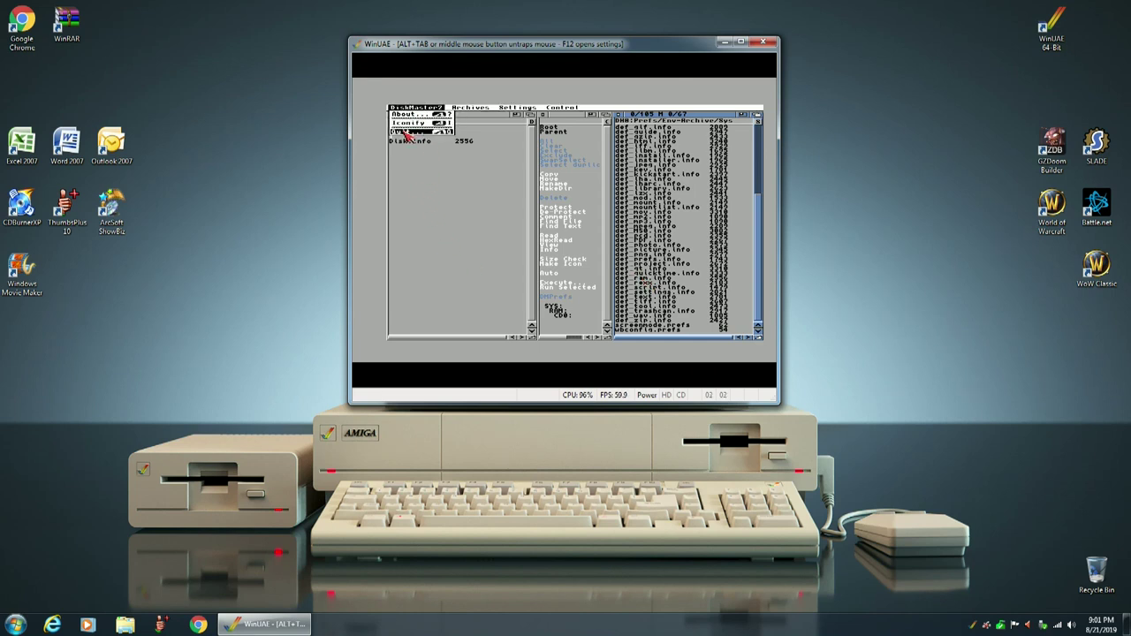
right_click(408, 132)
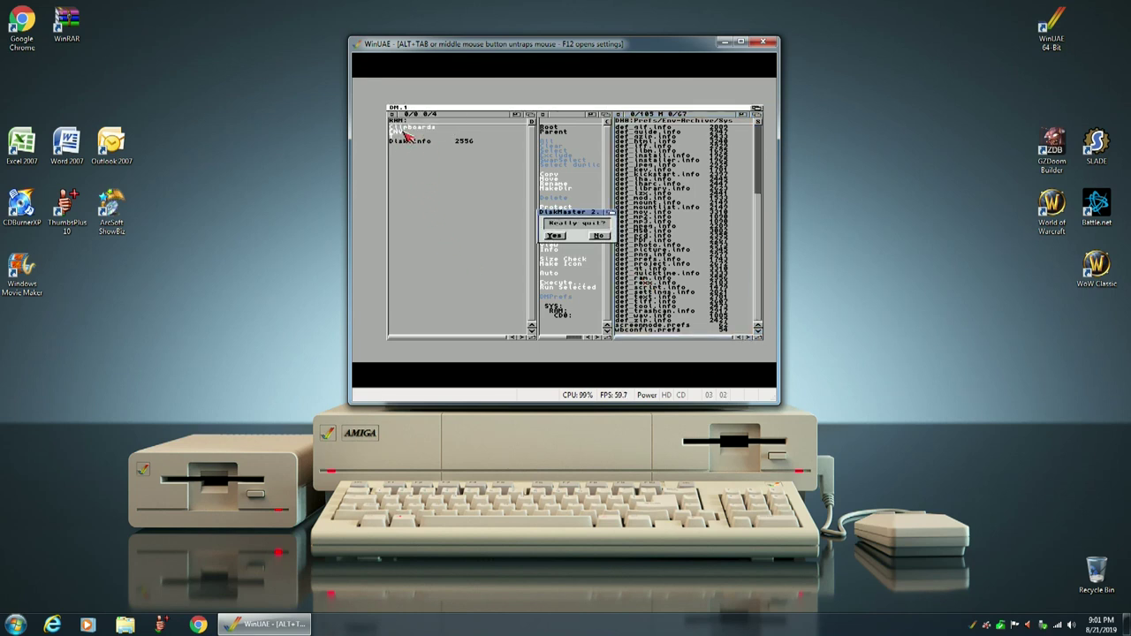
left_click(556, 238)
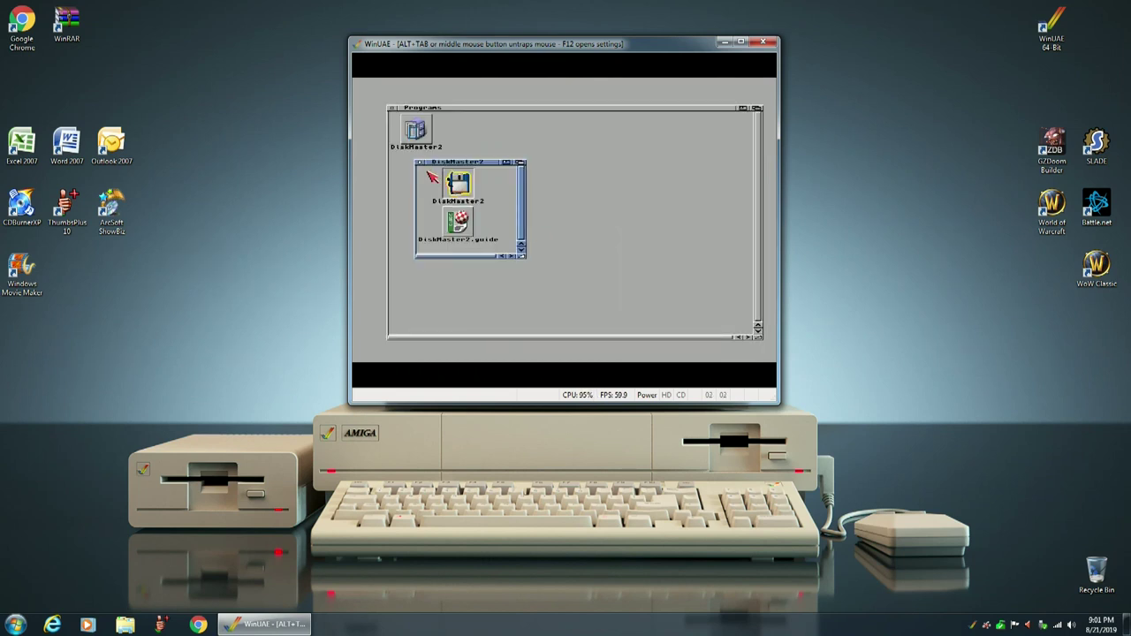
left_click(419, 162)
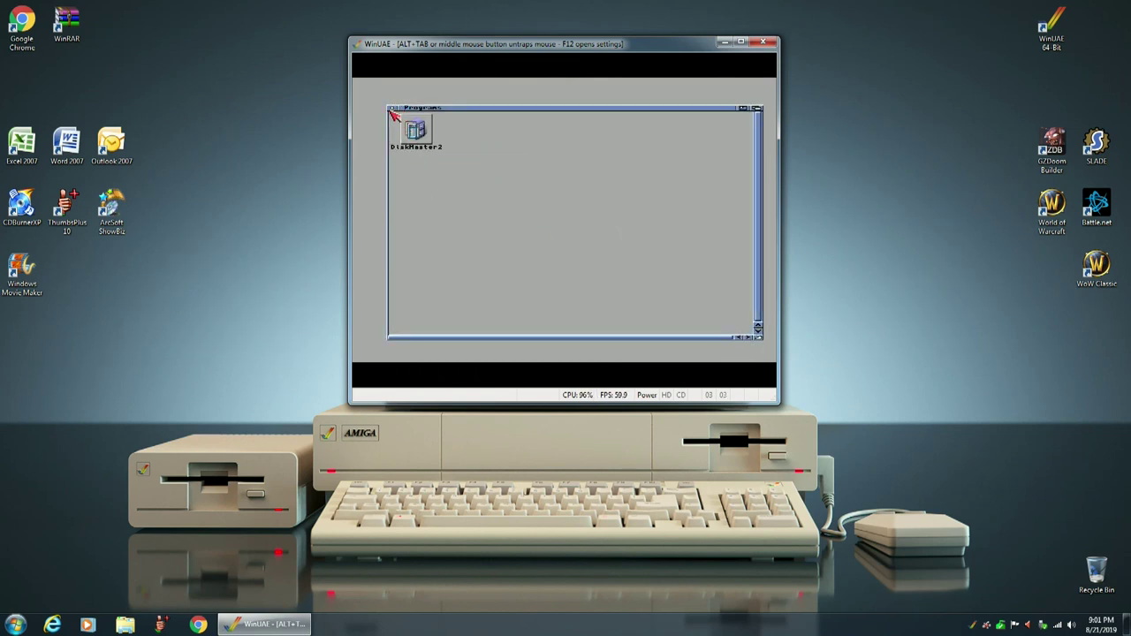
left_click(390, 107)
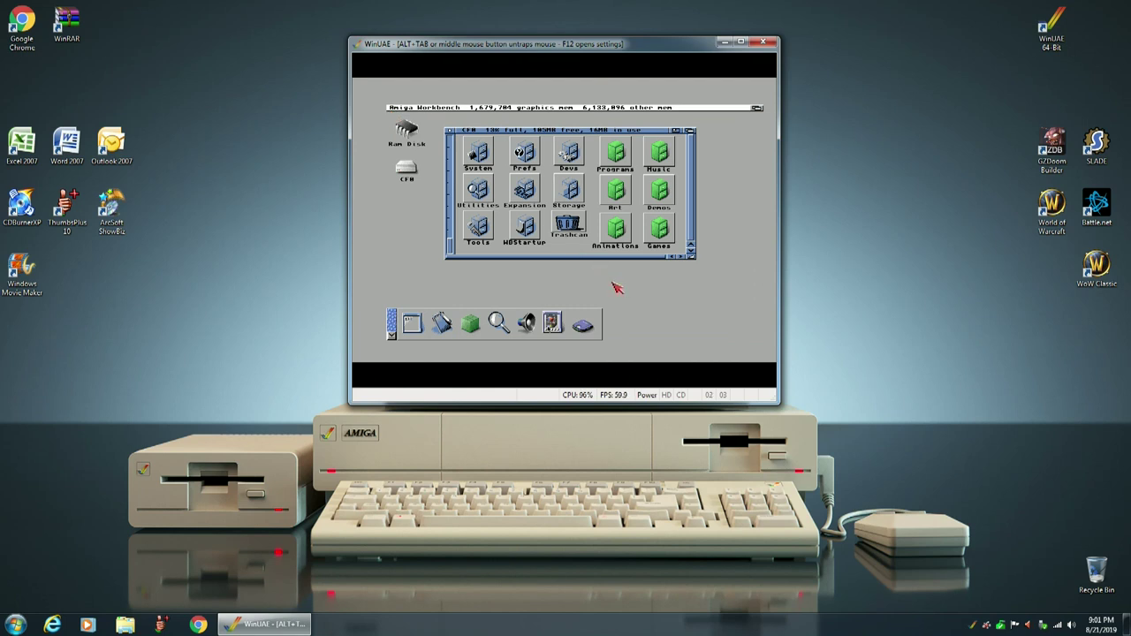
Step: Make the Programs drawer's icon frameless in its icon information and save the change
left_click(618, 153)
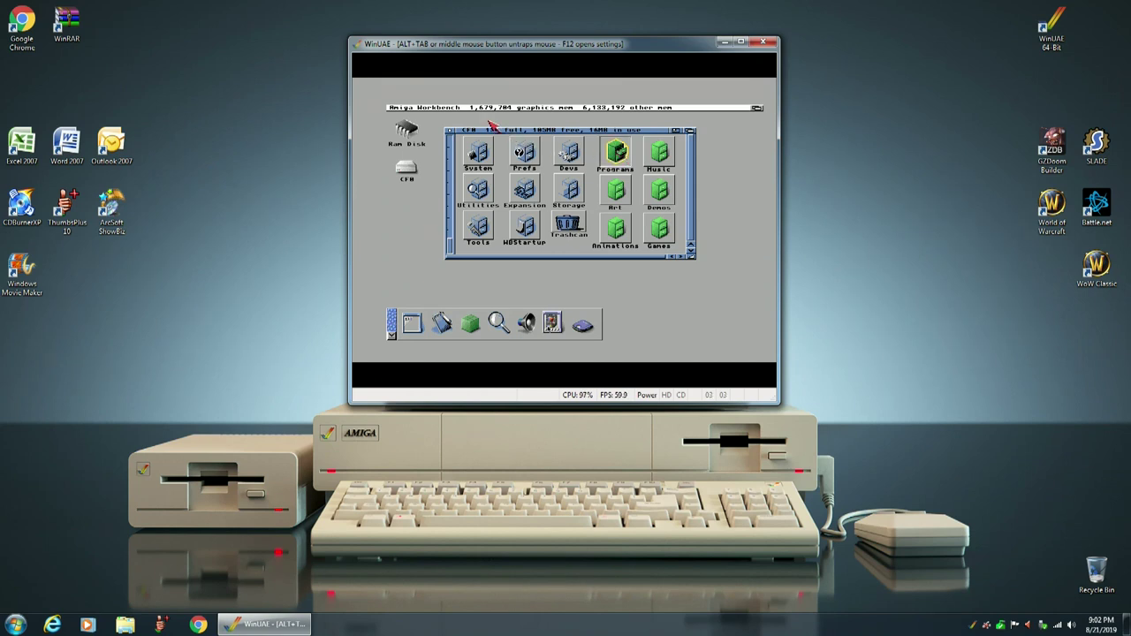
right_click(471, 107)
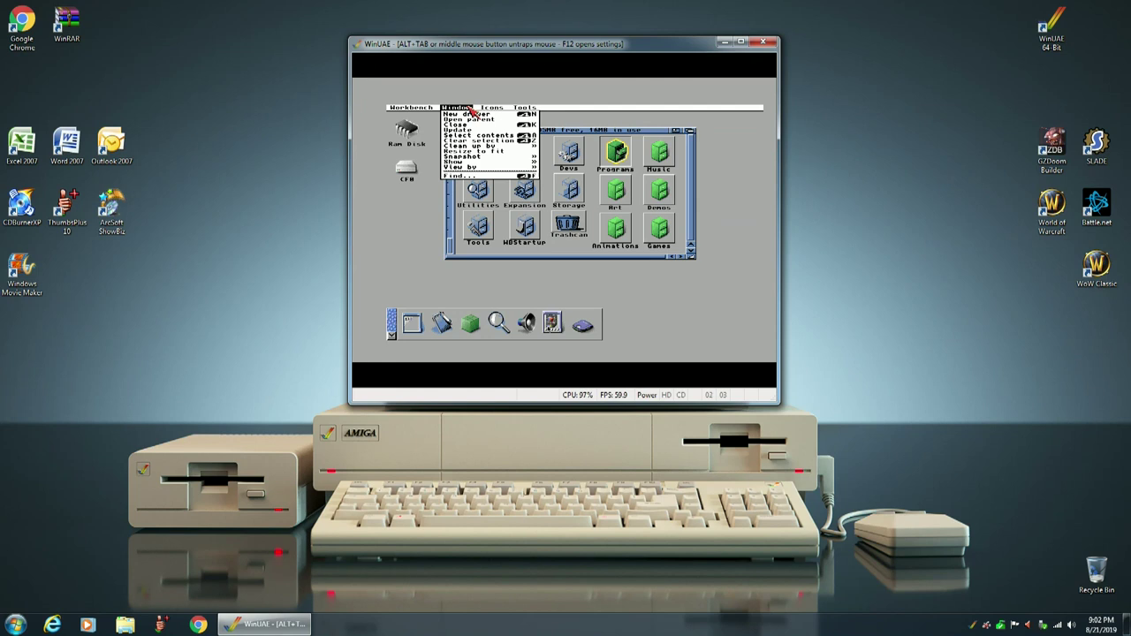
mouse_move(491, 106)
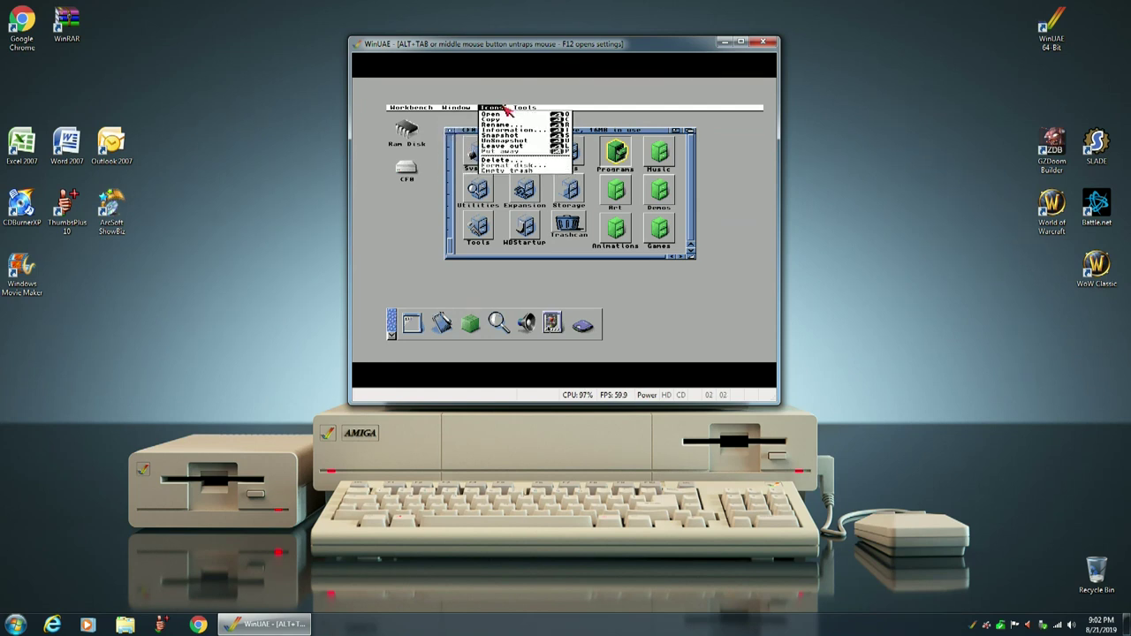
right_click(505, 130)
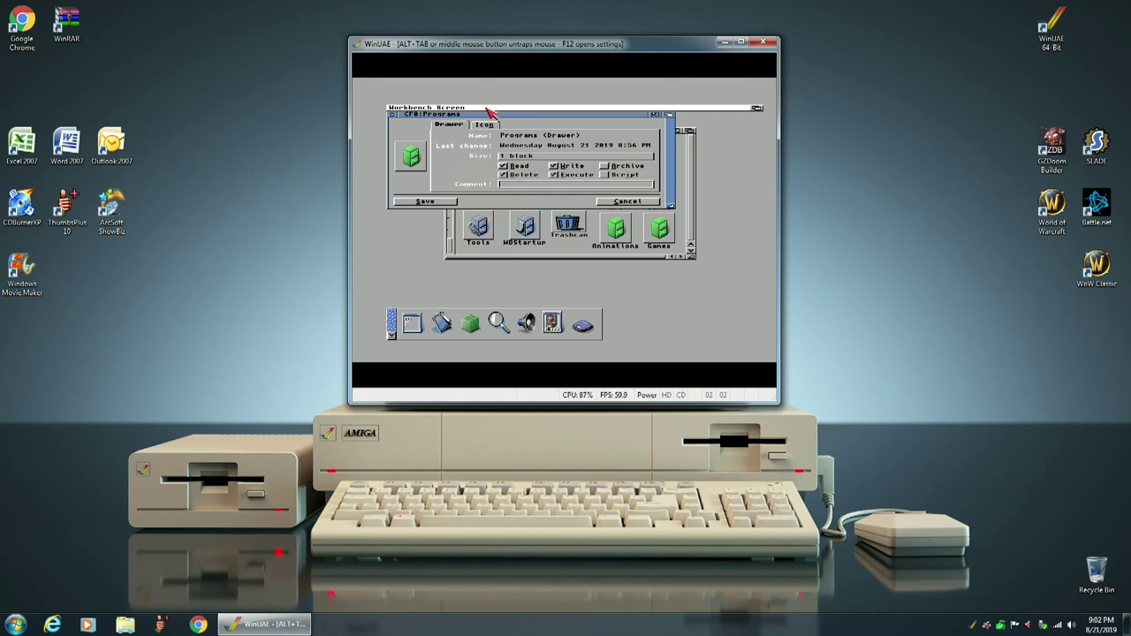
right_click(489, 120)
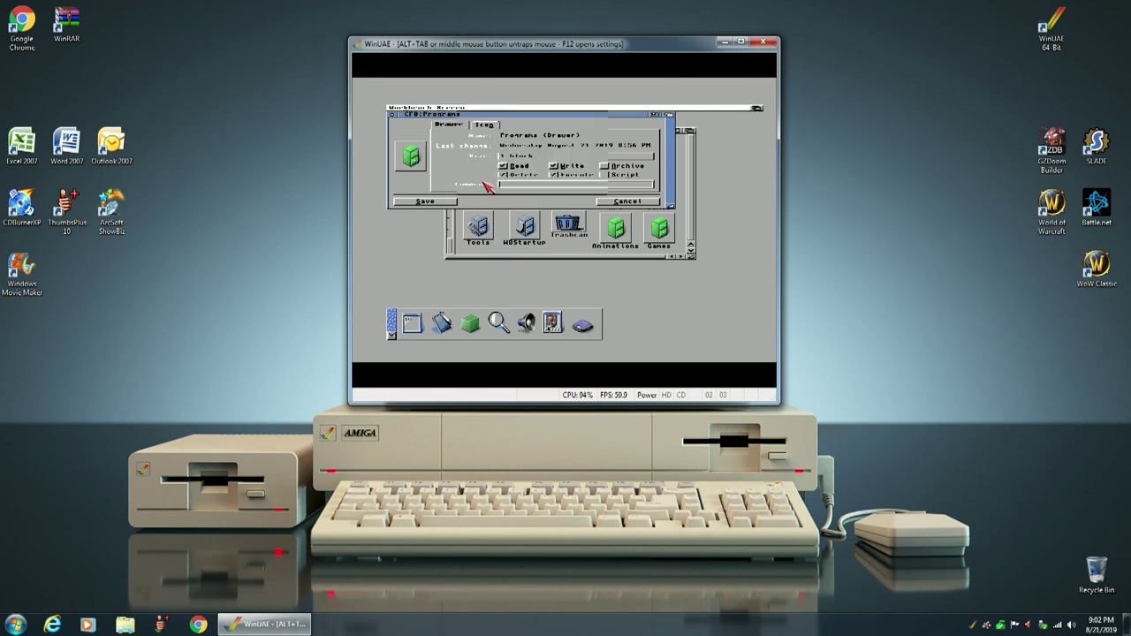
left_click(423, 201)
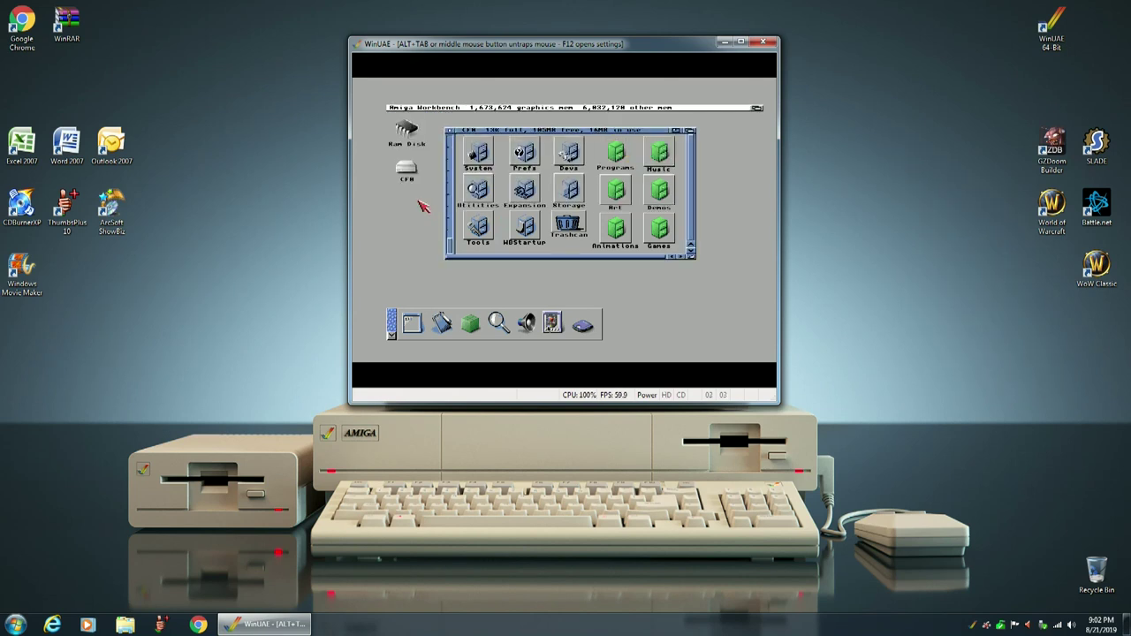
Step: Make the Art drawer's icon frameless in its icon information and save the change
left_click(623, 194)
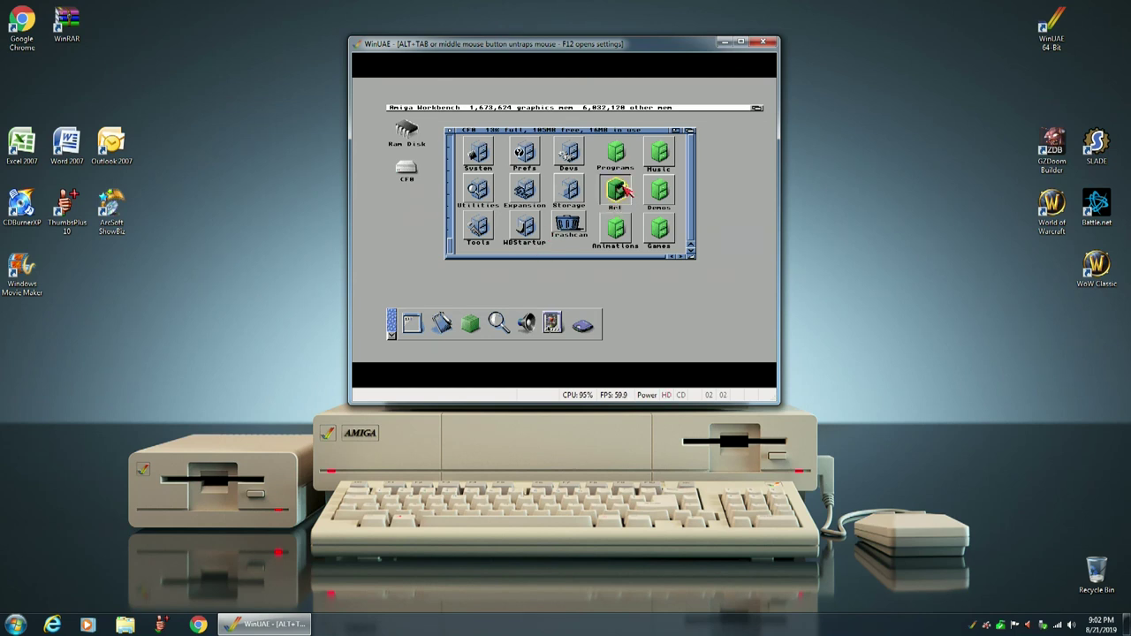
right_click(511, 109)
right_click(511, 130)
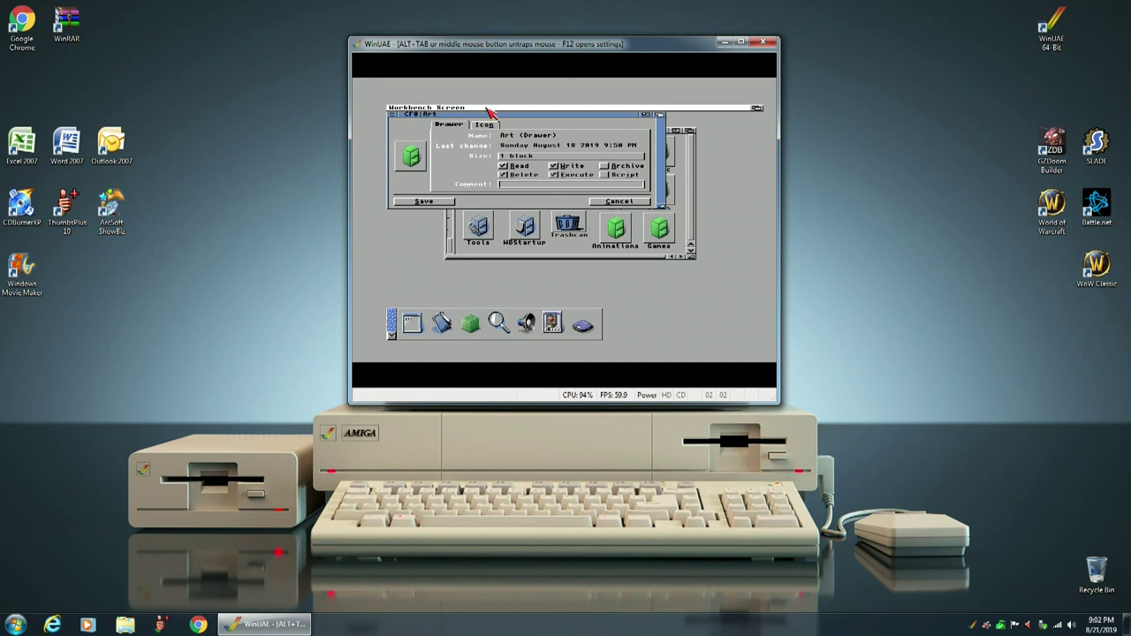
right_click(489, 109)
right_click(488, 182)
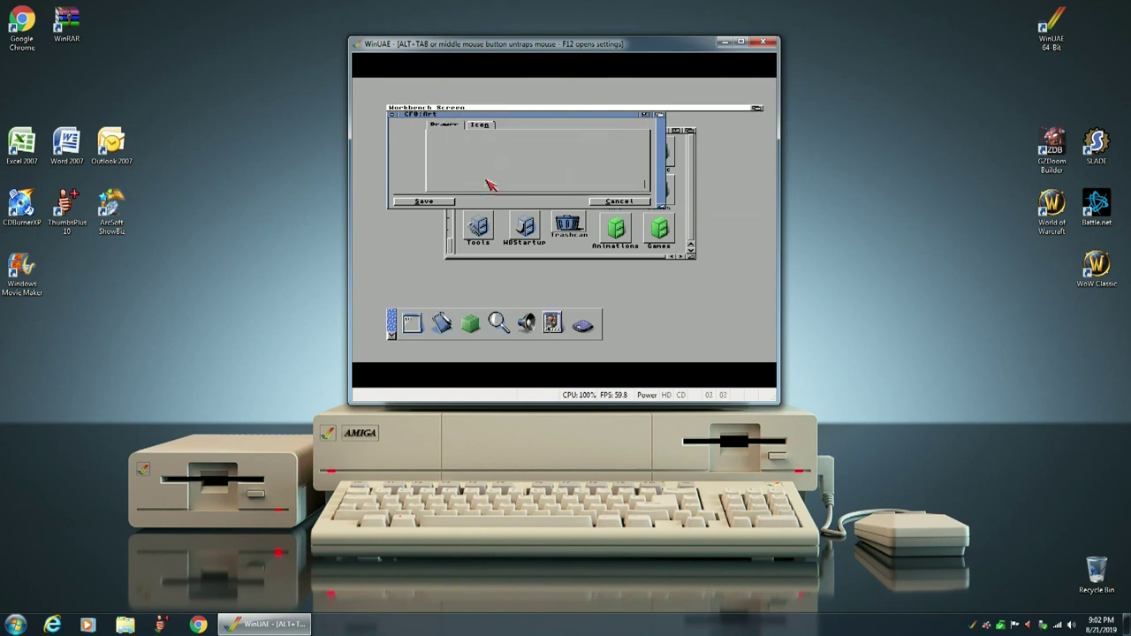
left_click(424, 202)
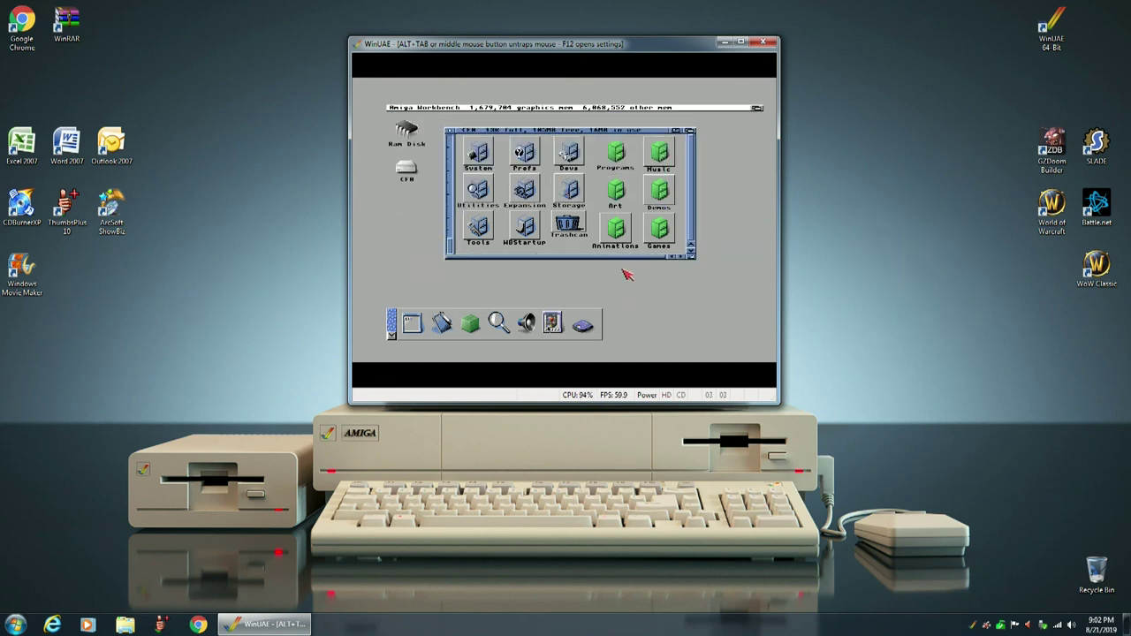
Step: Make the Animations drawer's icon frameless in its icon information and save the change
left_click(617, 232)
right_click(534, 110)
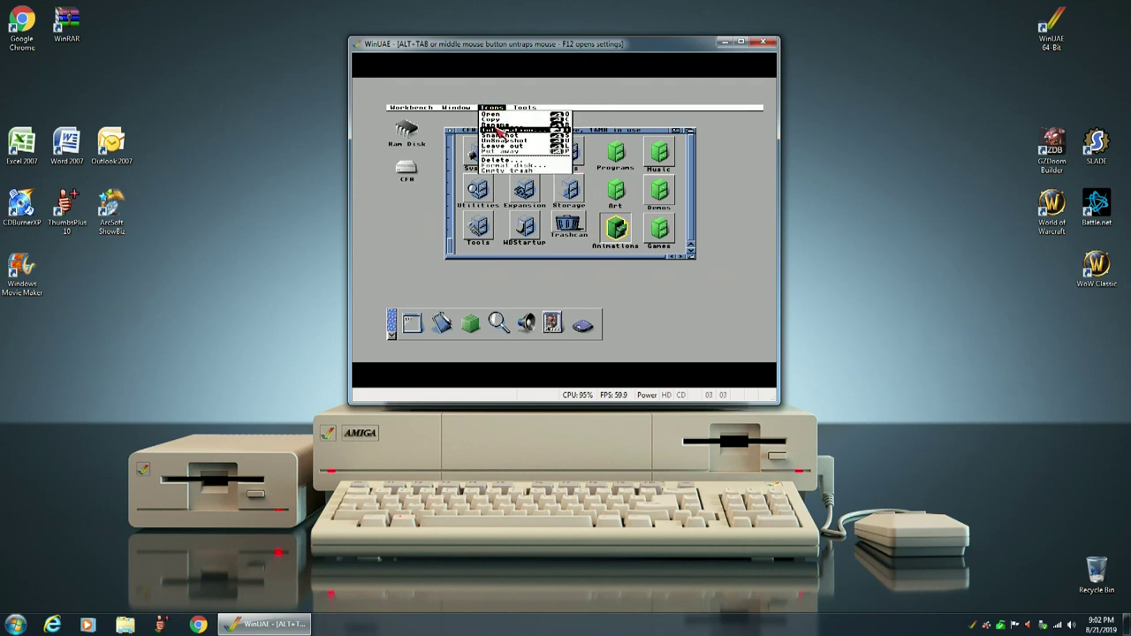
right_click(499, 130)
right_click(487, 110)
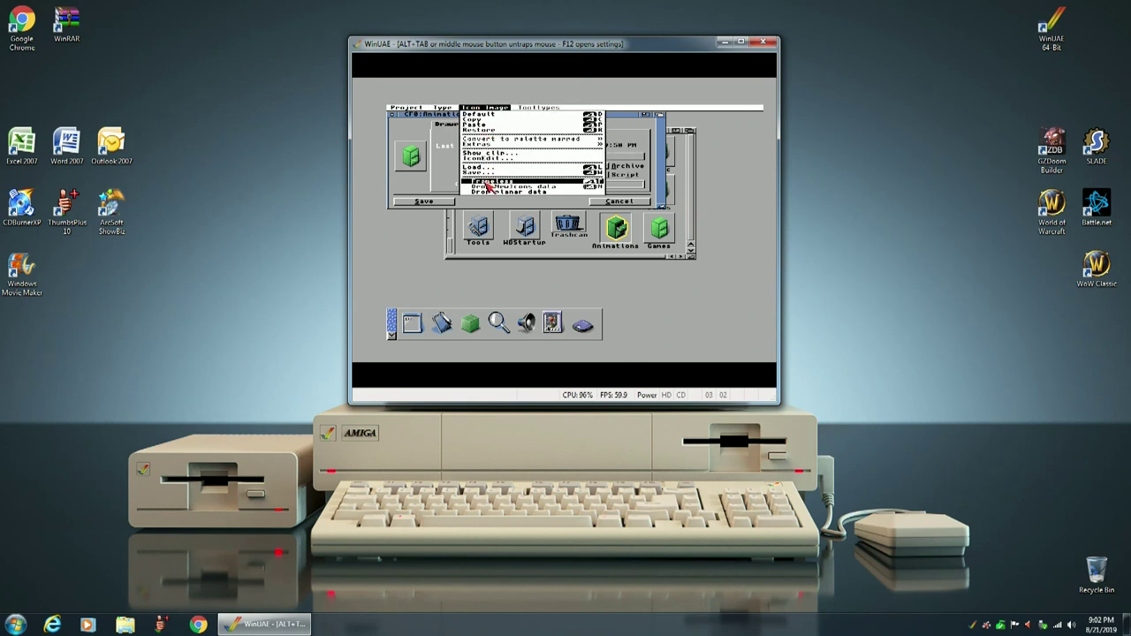
right_click(487, 183)
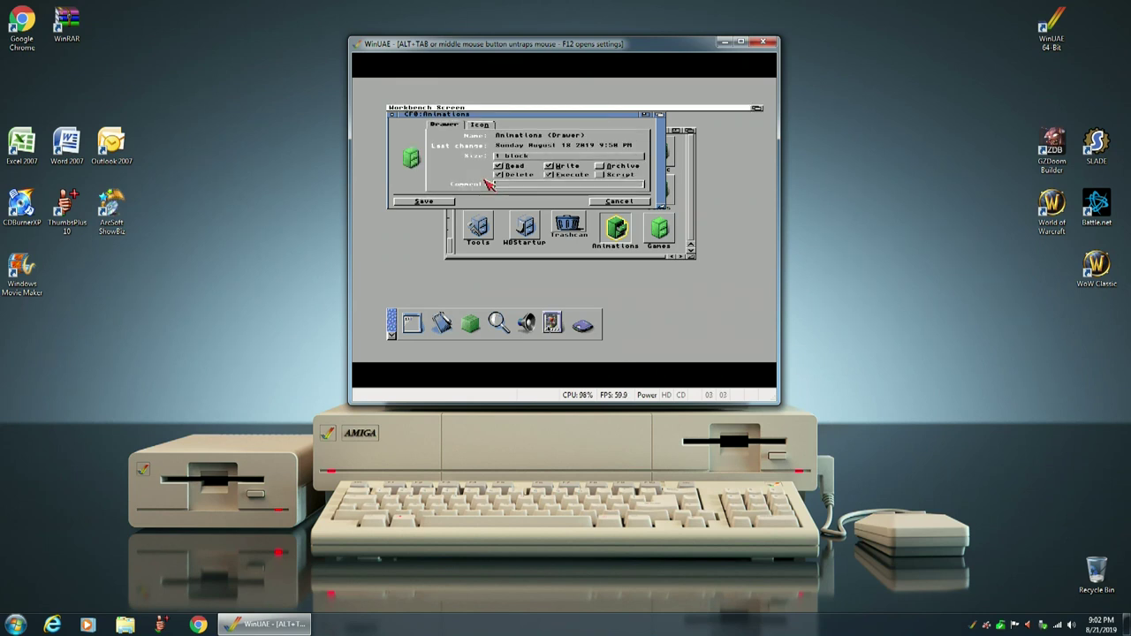
left_click(424, 203)
Step: Make the Music drawer's icon frameless in its icon information and save the change
left_click(661, 154)
right_click(509, 109)
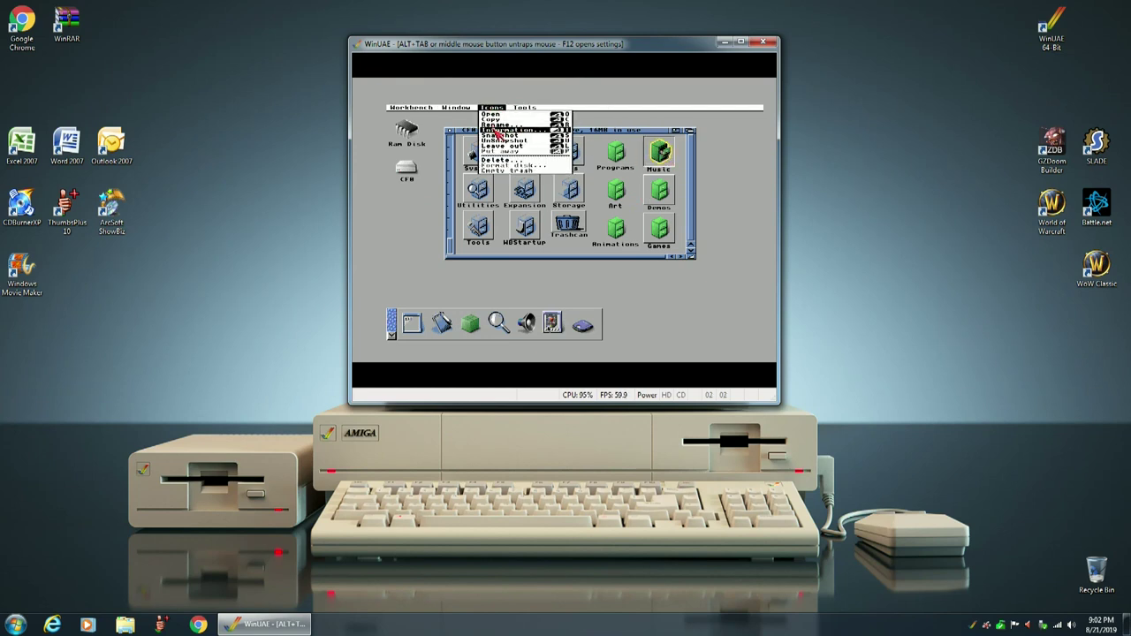
right_click(494, 133)
right_click(497, 133)
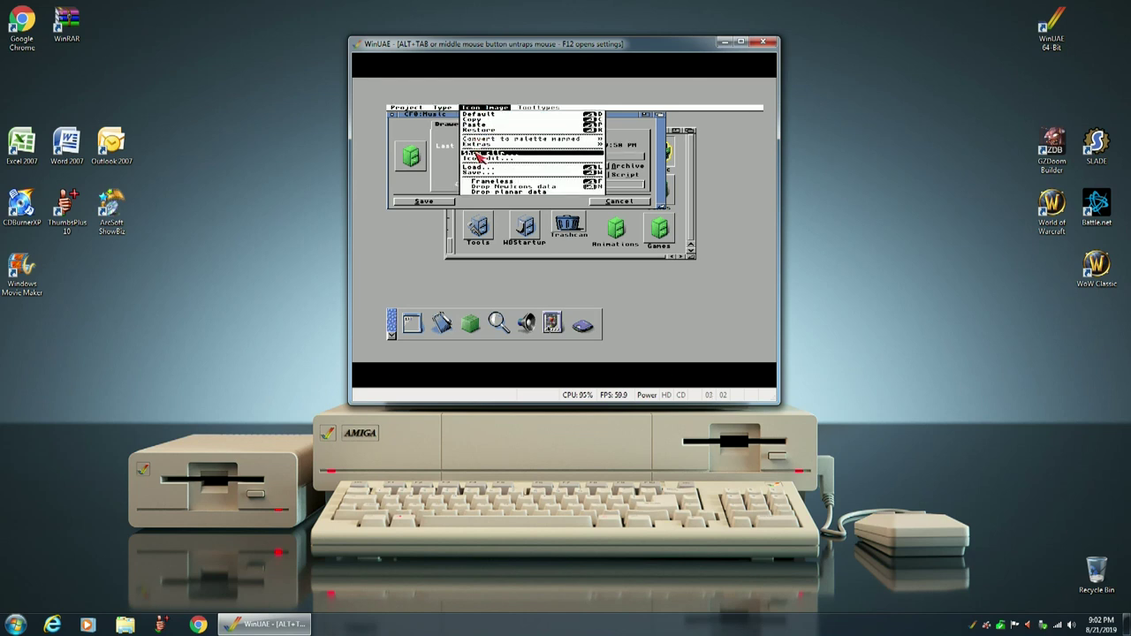
left_click(422, 202)
Step: Make the Demos drawer's icon frameless in its icon information and save the change
left_click(660, 193)
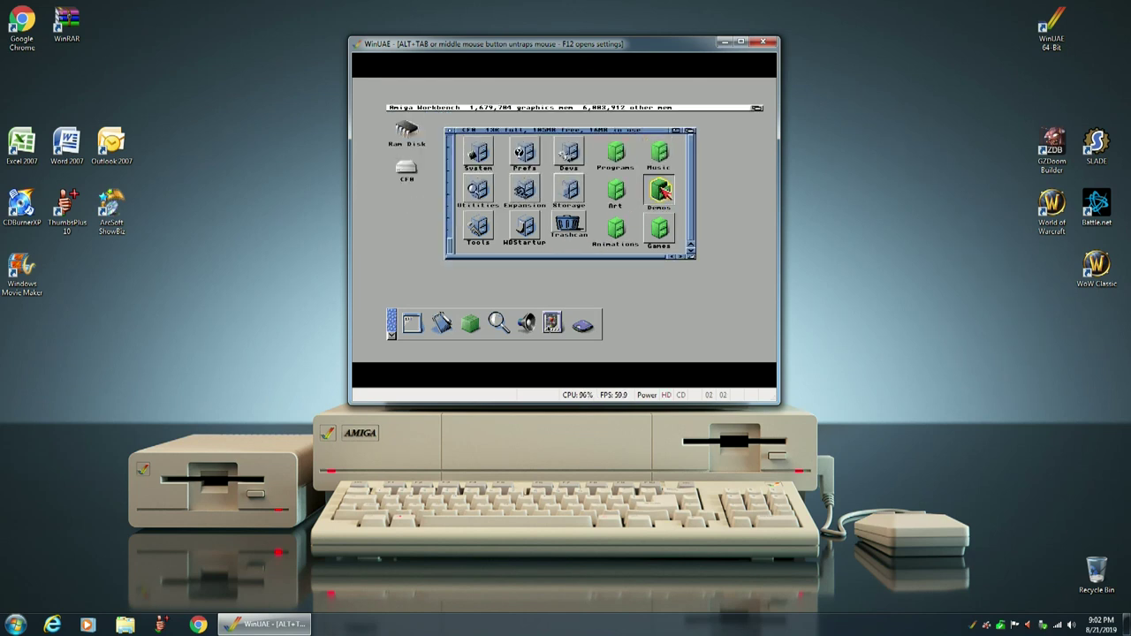
right_click(525, 108)
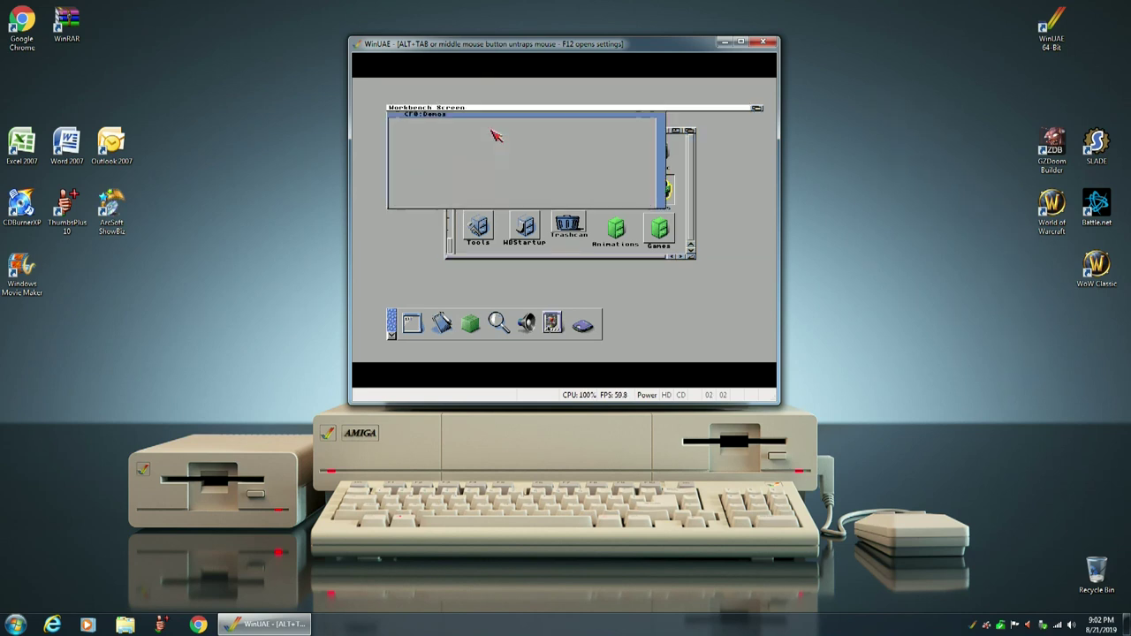
right_click(479, 110)
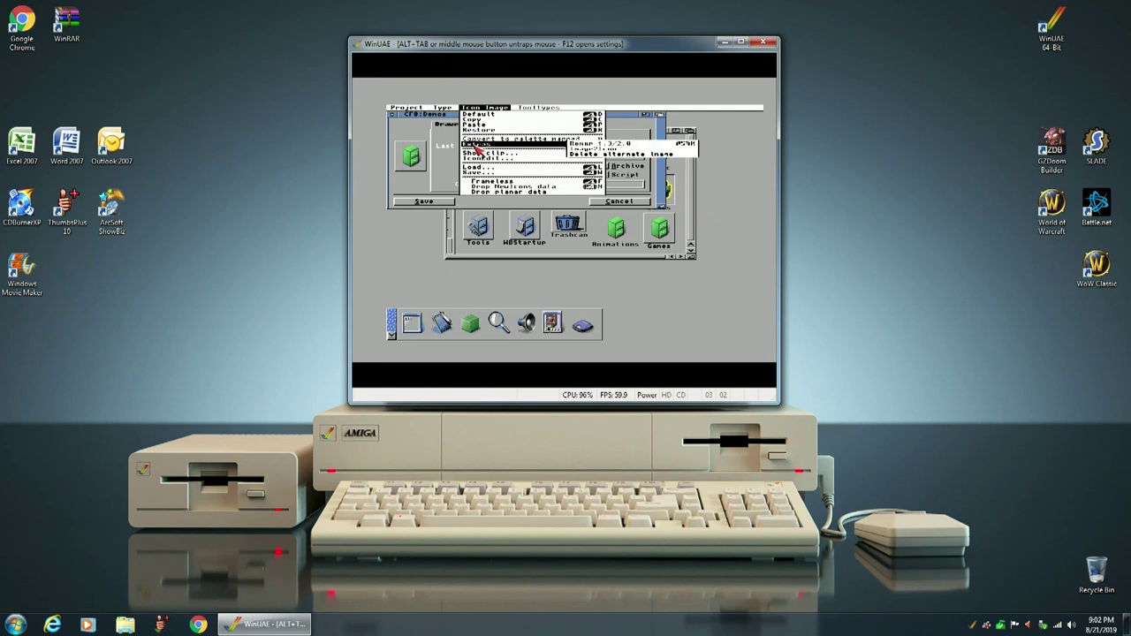
right_click(475, 183)
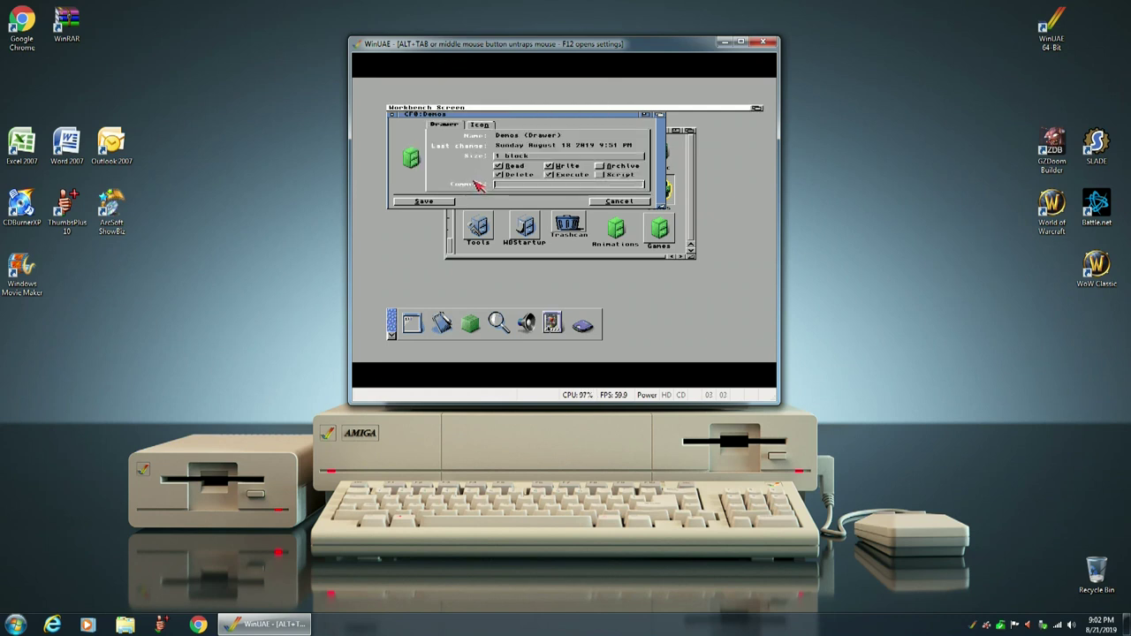
left_click(424, 202)
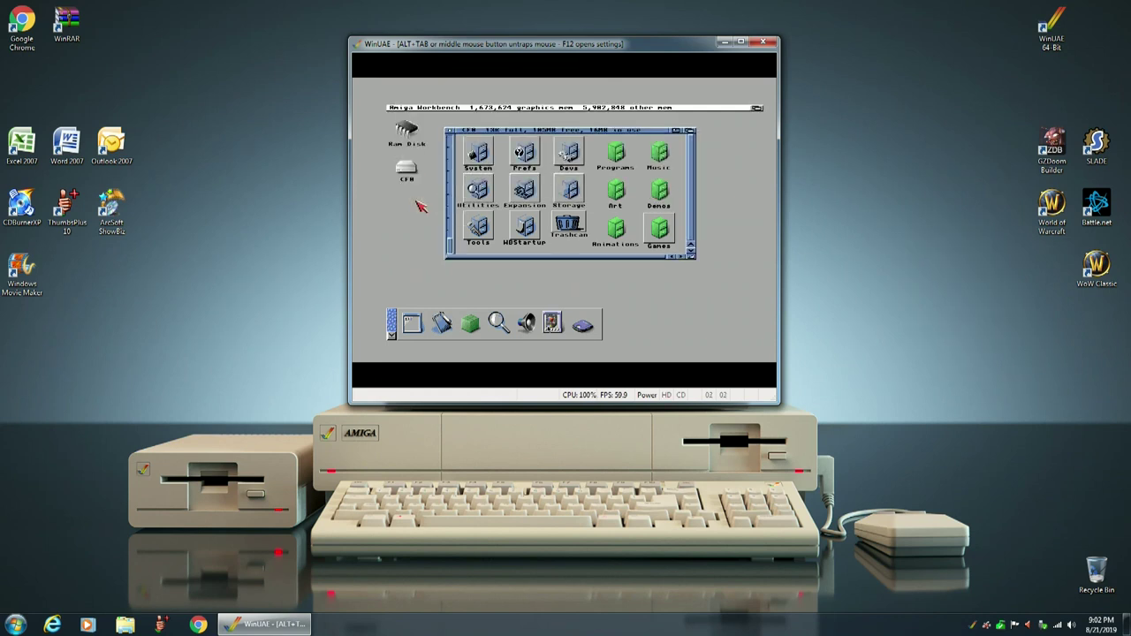
Step: Make the Games drawer's icon frameless in its icon information and save the change
left_click(658, 227)
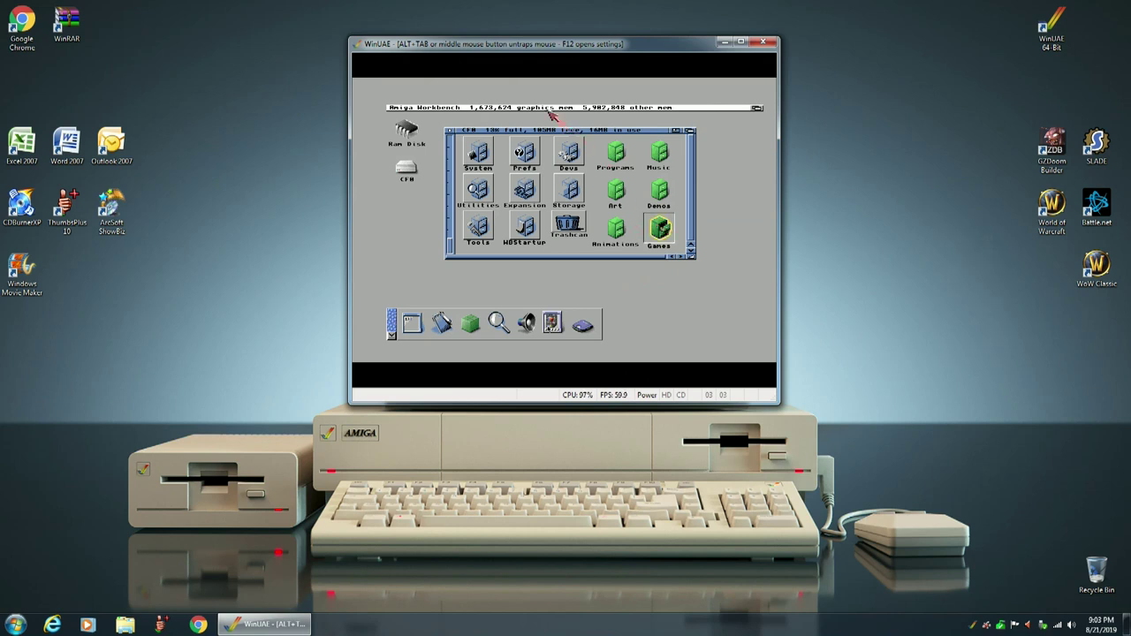
right_click(504, 107)
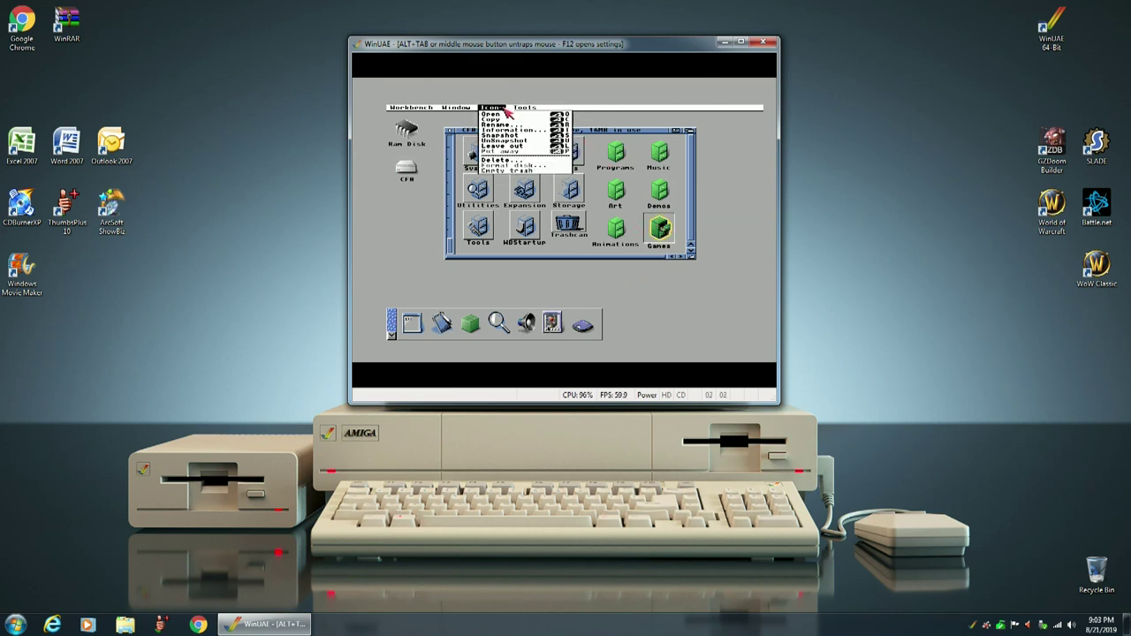
right_click(502, 129)
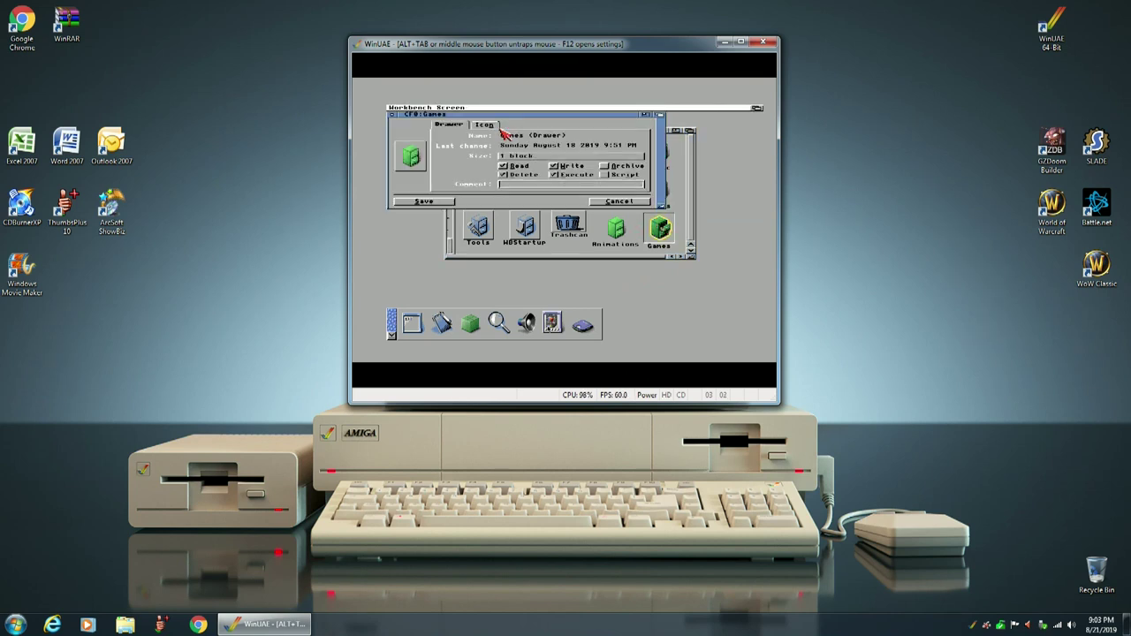
right_click(470, 108)
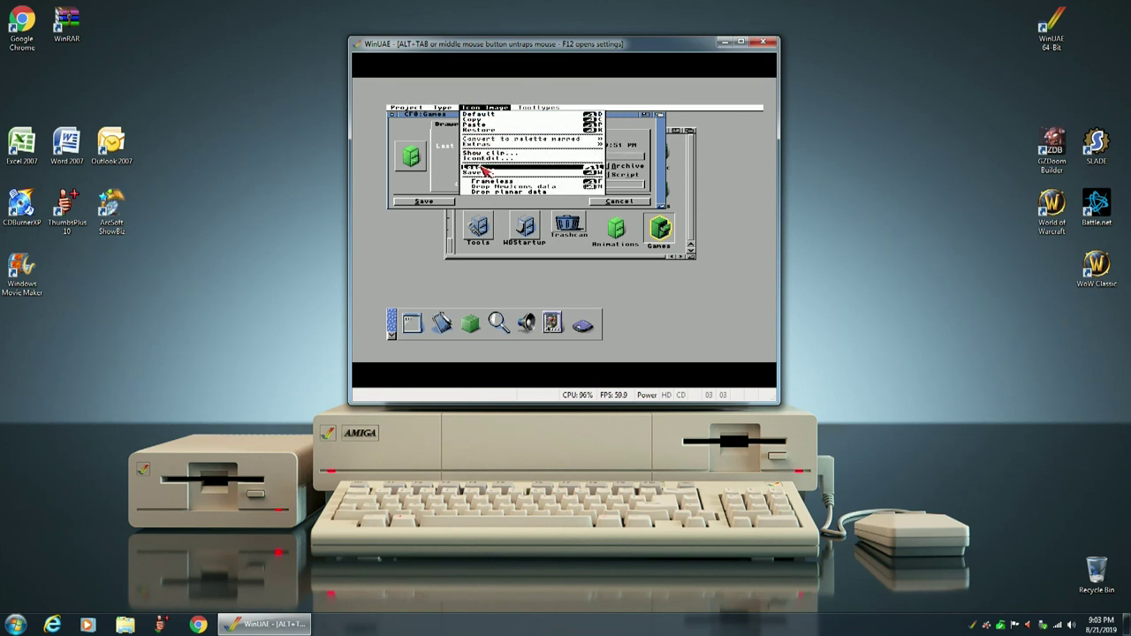
left_click(421, 202)
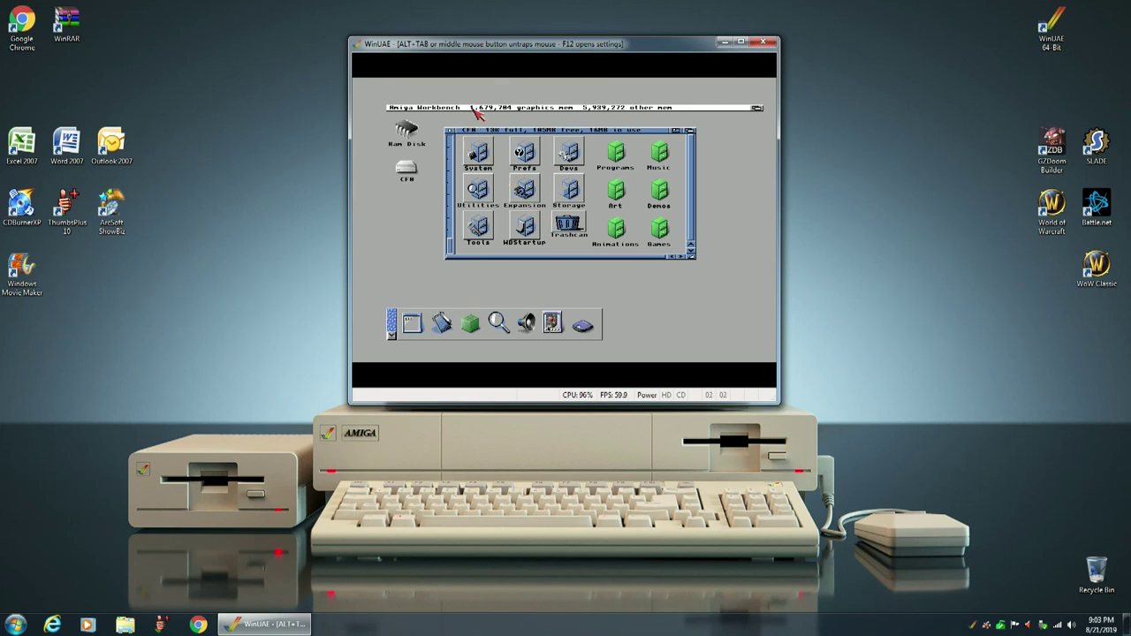
Step: Snapshot the CF0 window and all of its contents, and close the window
right_click(474, 108)
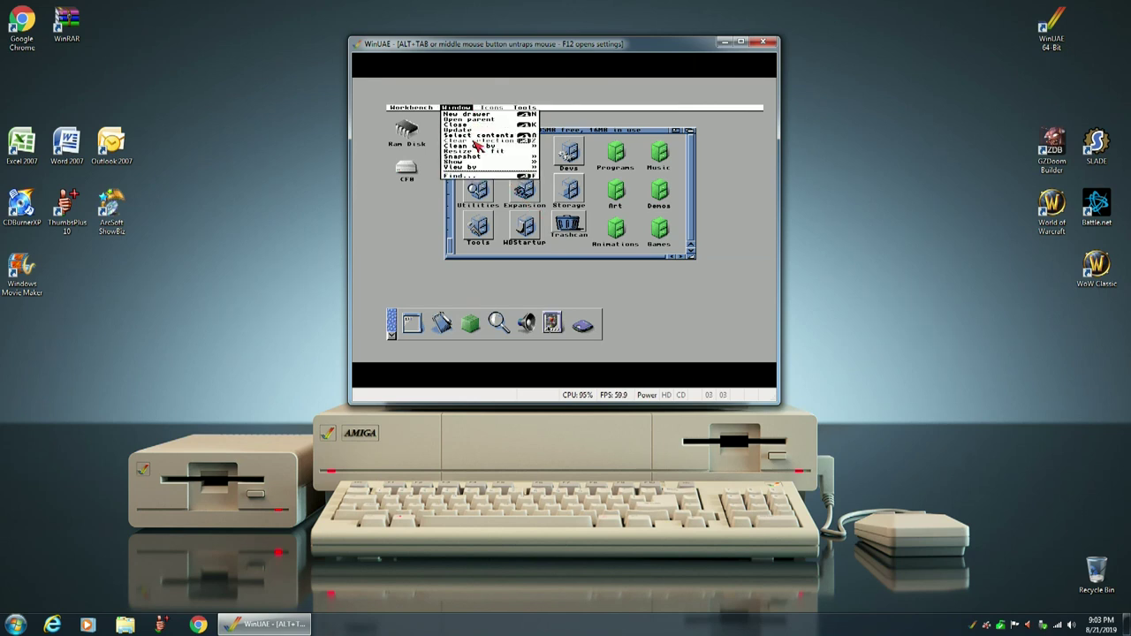
mouse_move(476, 159)
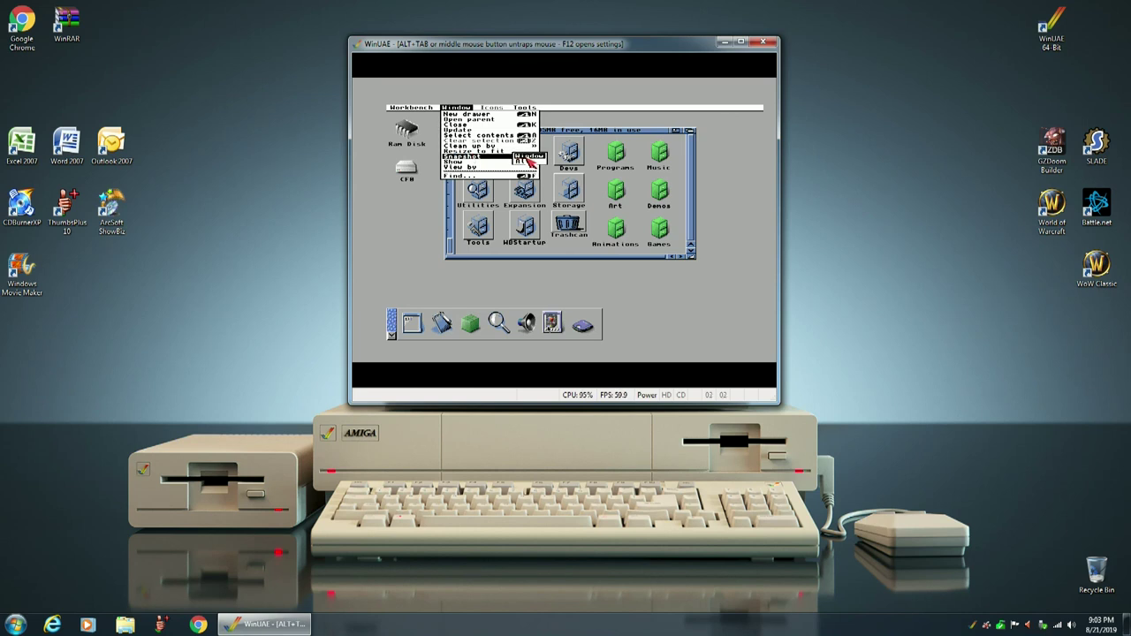
right_click(529, 160)
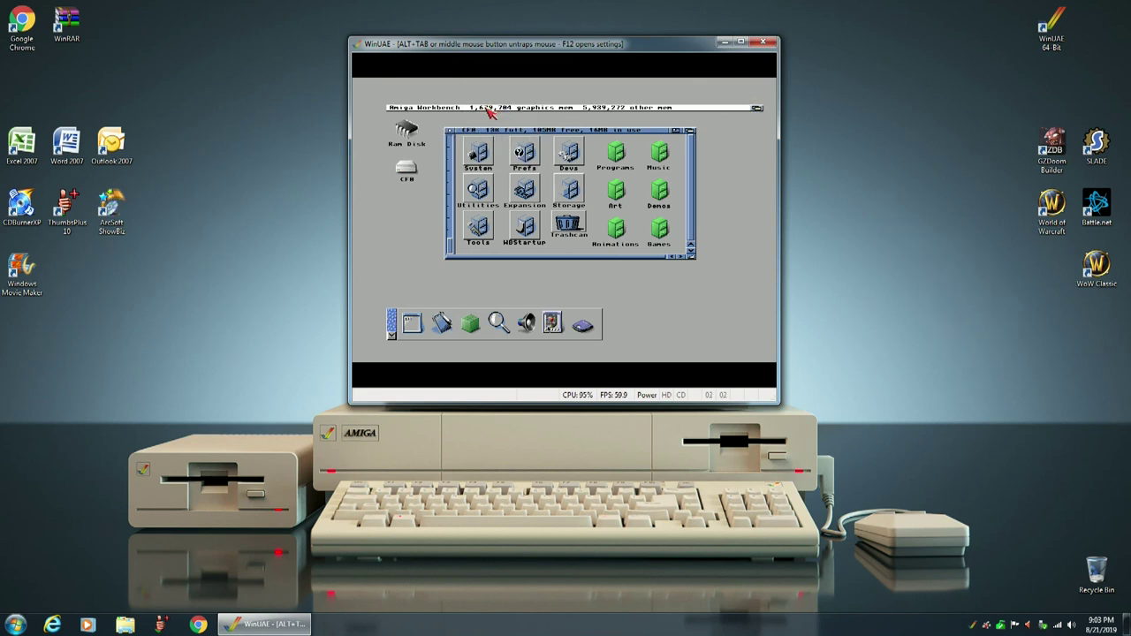
right_click(491, 111)
mouse_move(455, 109)
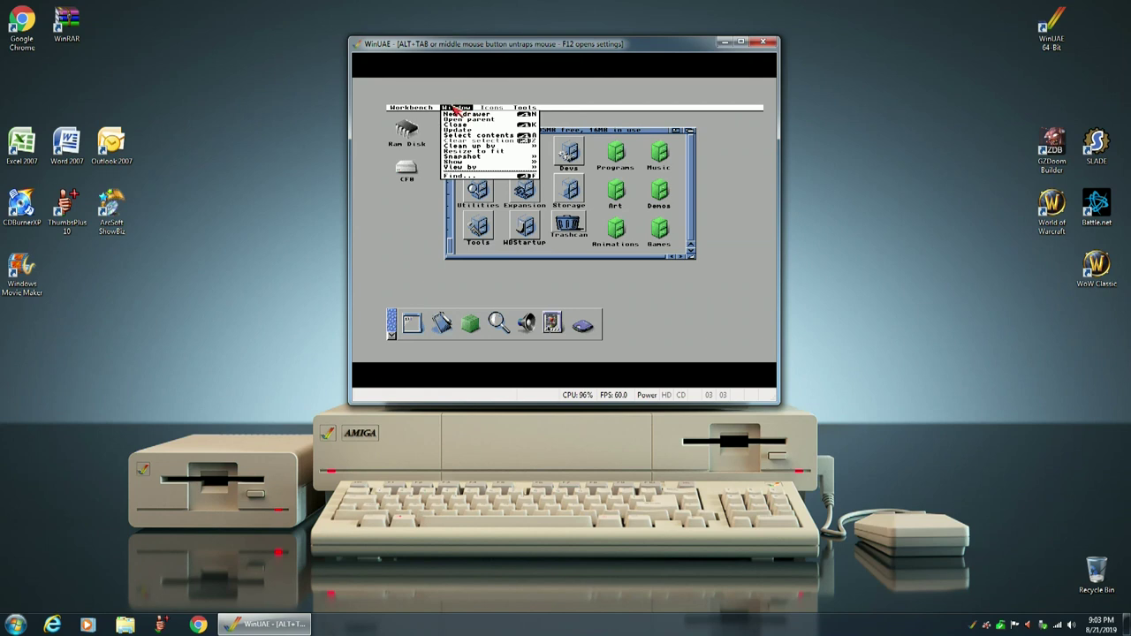
mouse_move(495, 156)
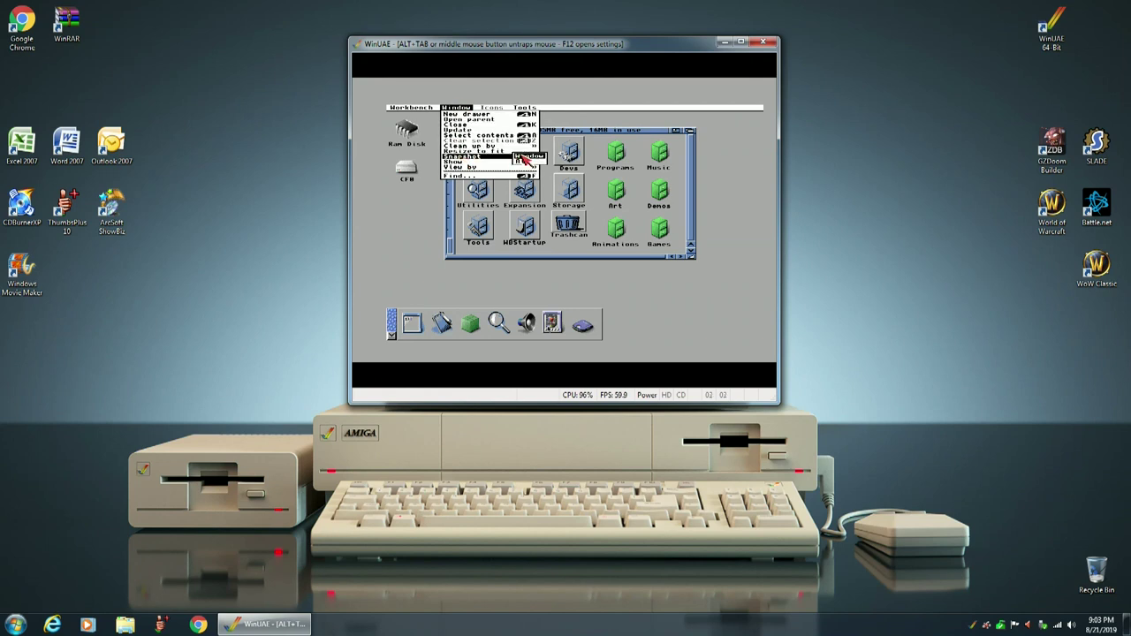
right_click(527, 162)
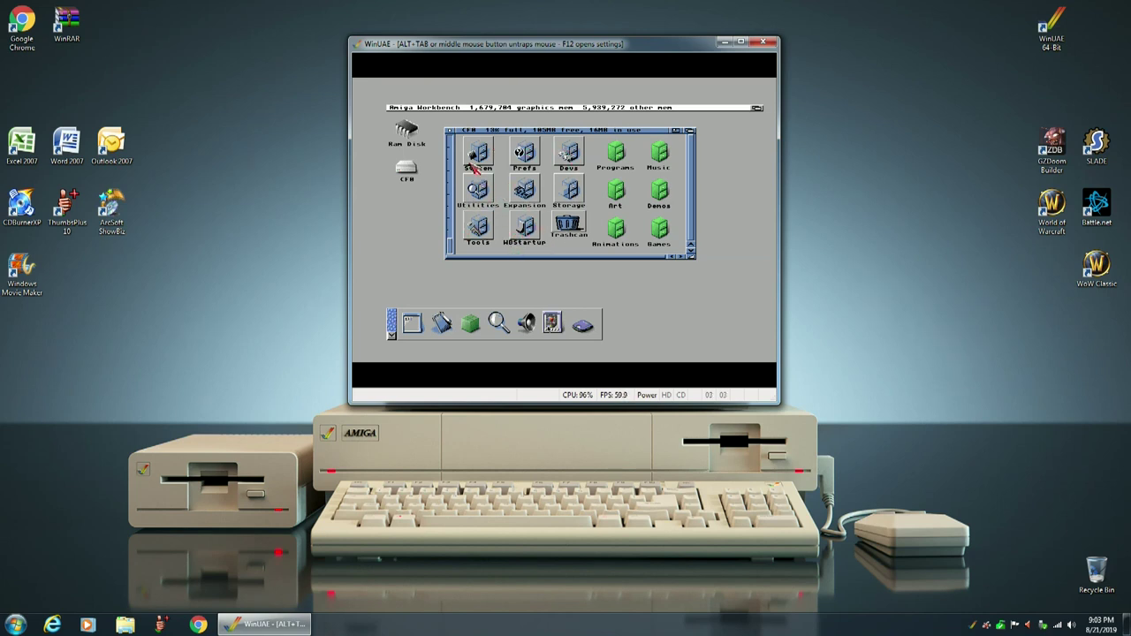
left_click(451, 131)
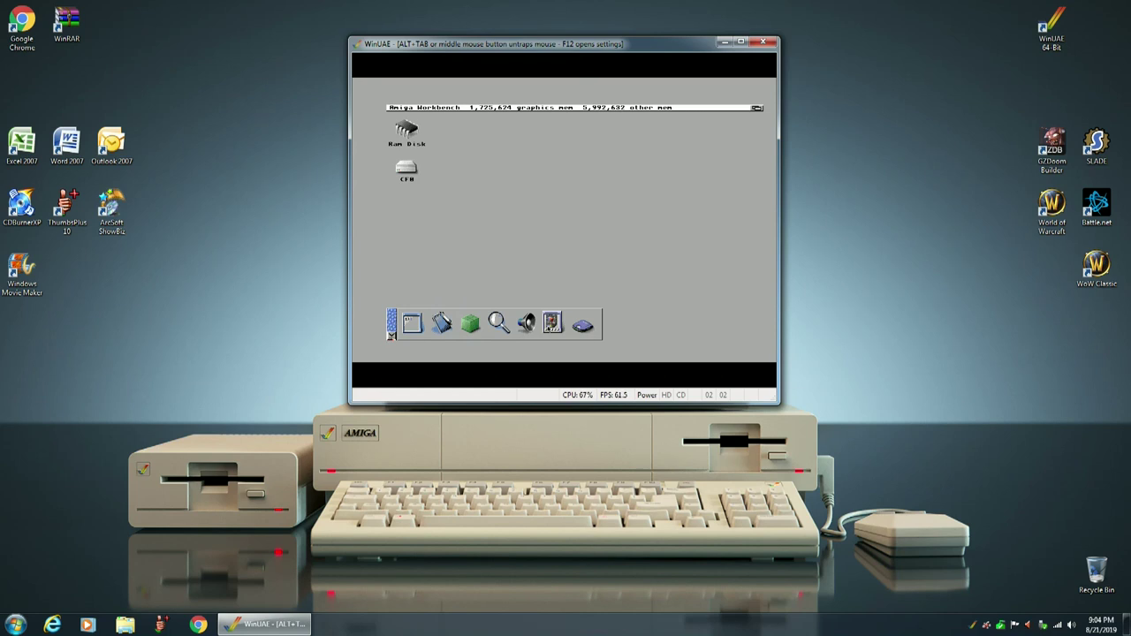
Step: Set the AmiDock dragbar backdrop to RedTexture091.jpg from Sys:Prefs/Presets
left_click(404, 333)
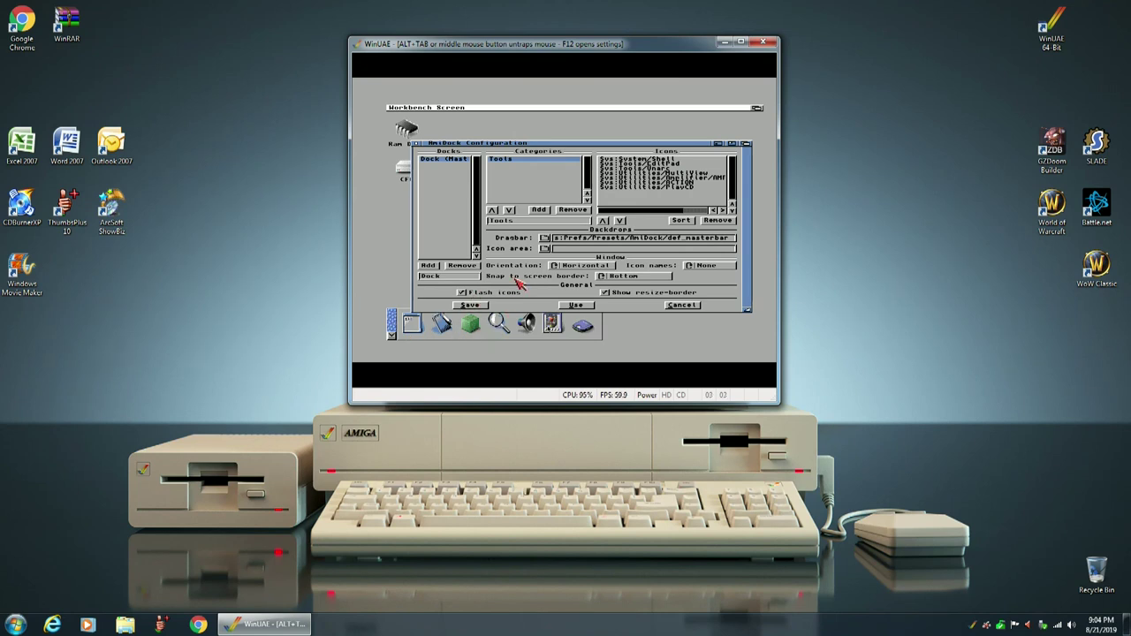
left_click(540, 239)
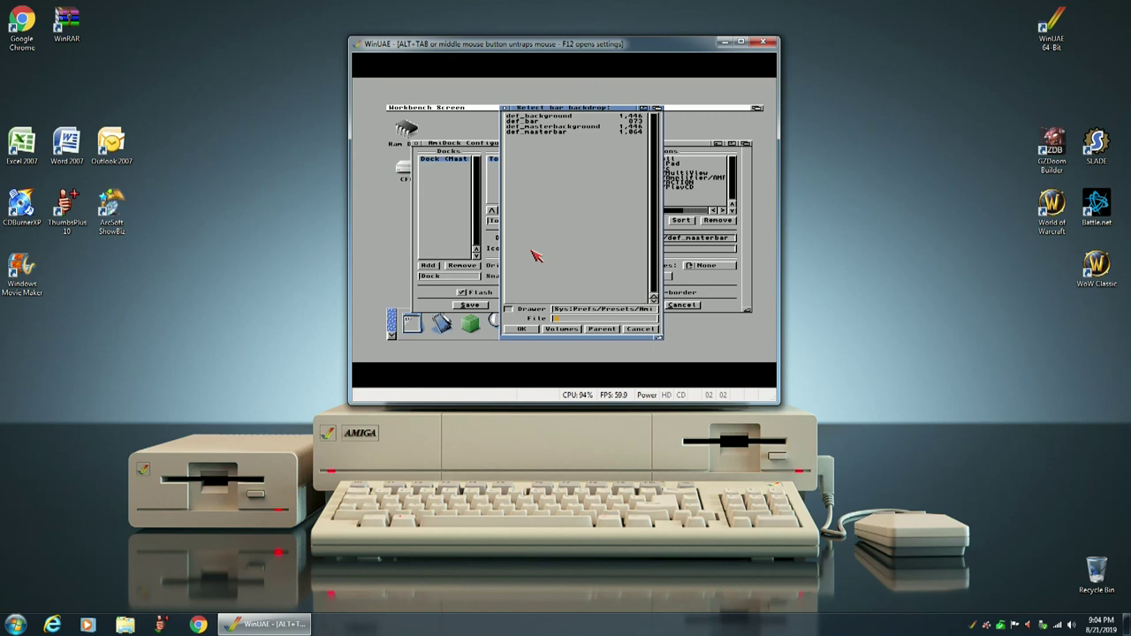
left_click(601, 329)
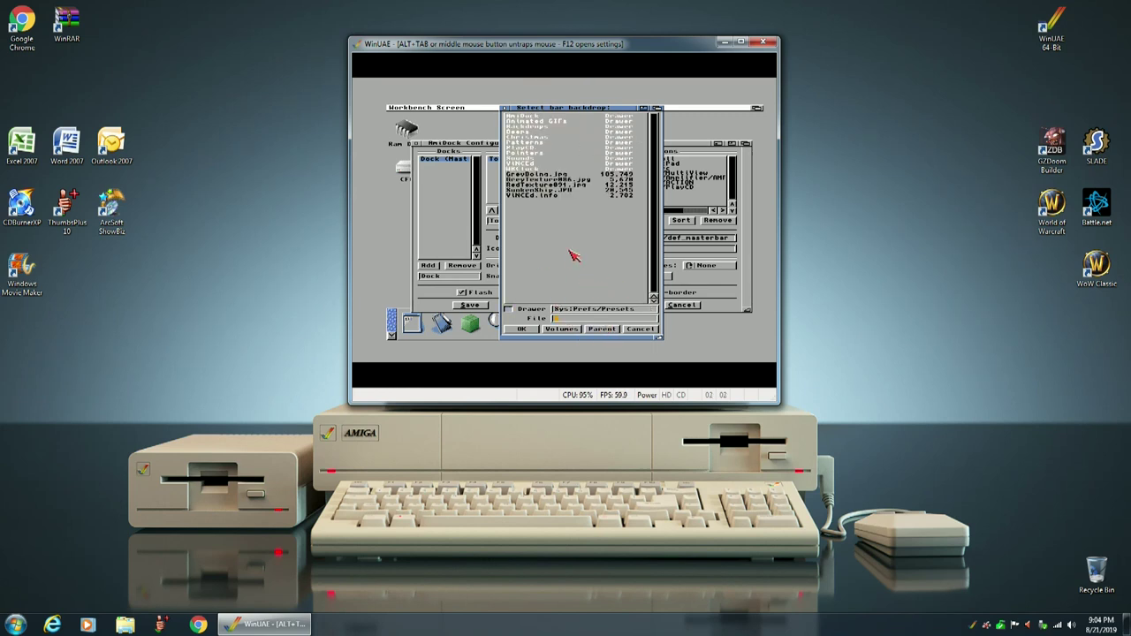
left_click(528, 184)
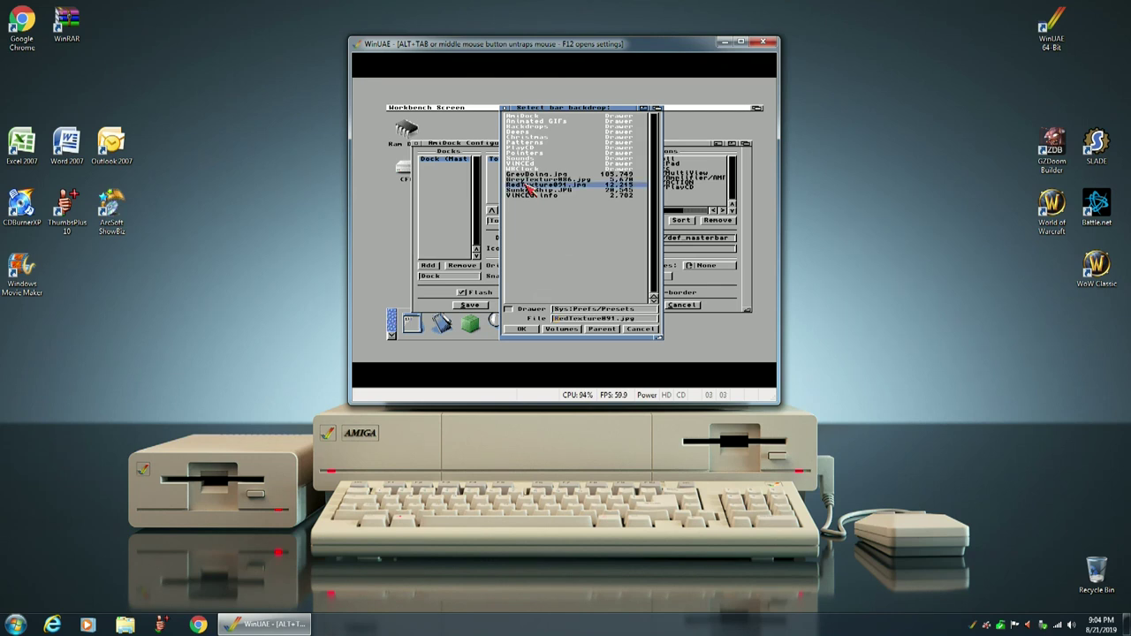
left_click(519, 330)
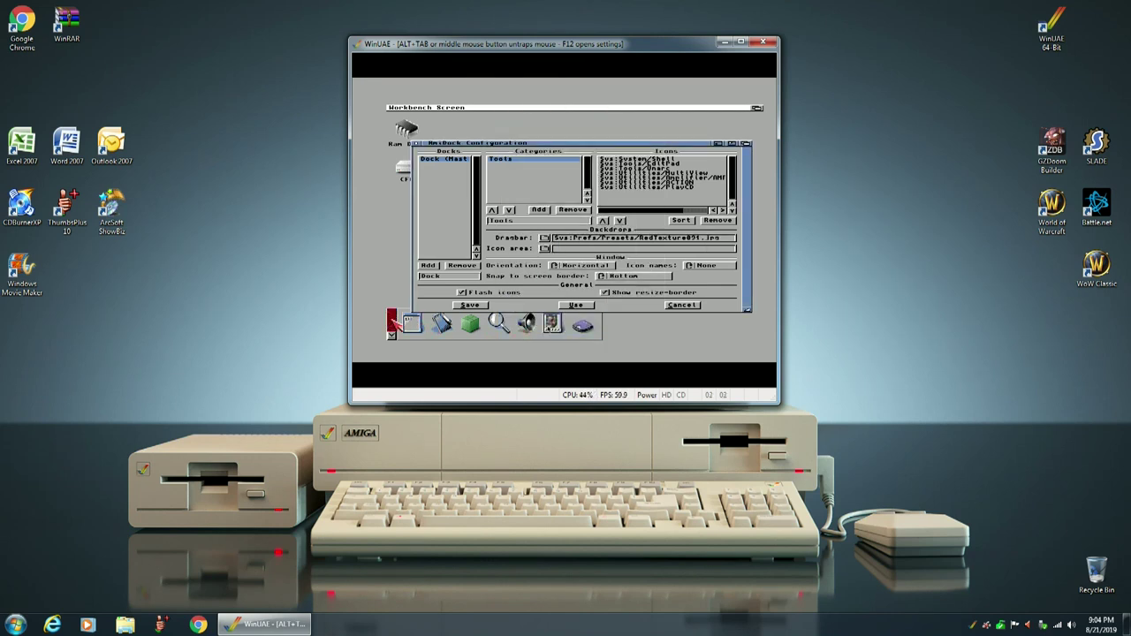
Step: Set the AmiDock icon area backdrop to GreyTexture006.jpg from Prefs/Presets and save the dock configuration
left_click(544, 249)
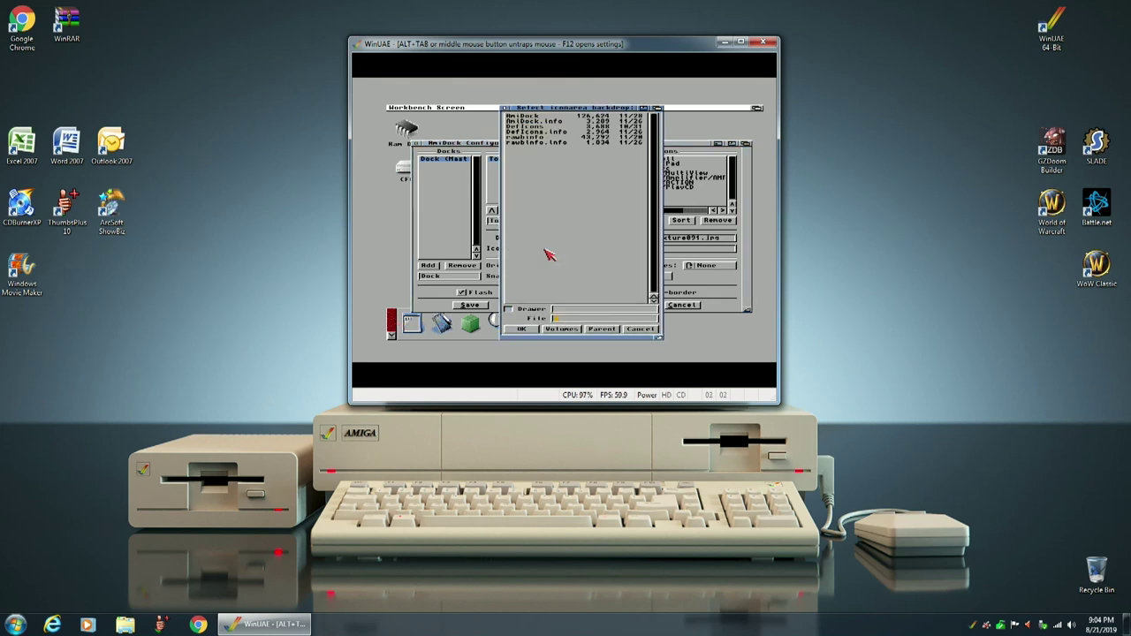
left_click(601, 329)
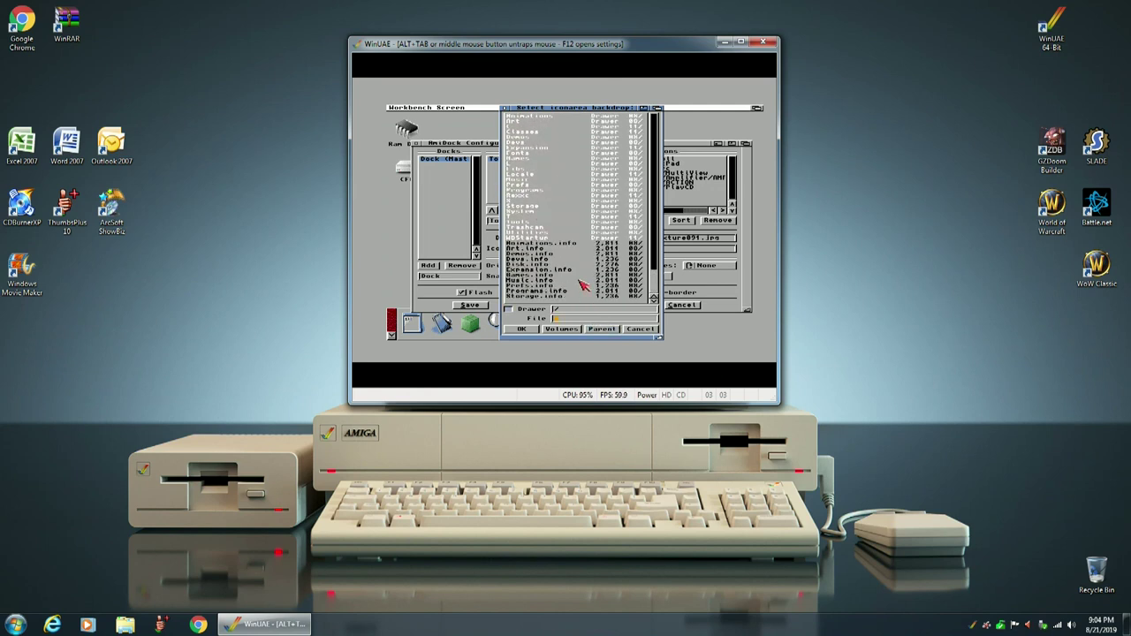
left_click(521, 188)
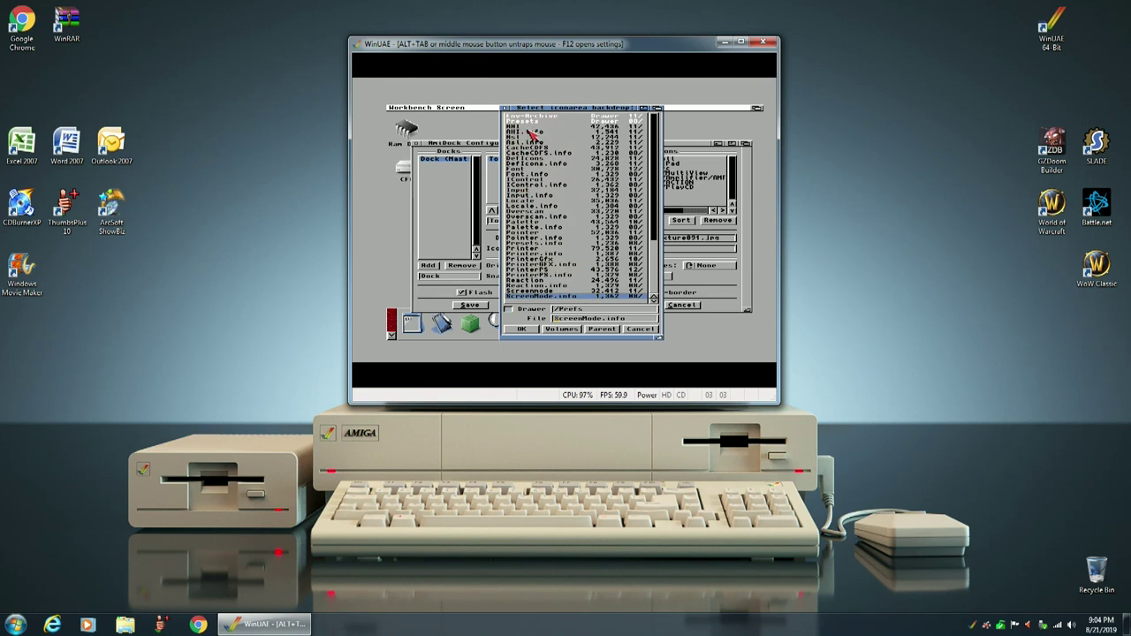
left_click(530, 123)
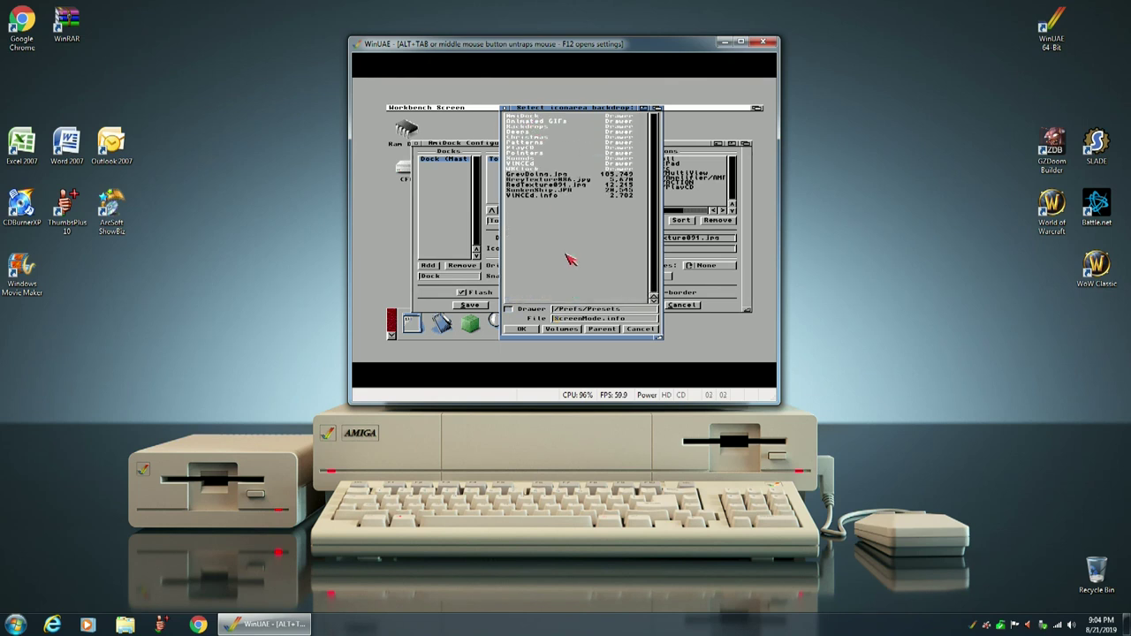
left_click(534, 180)
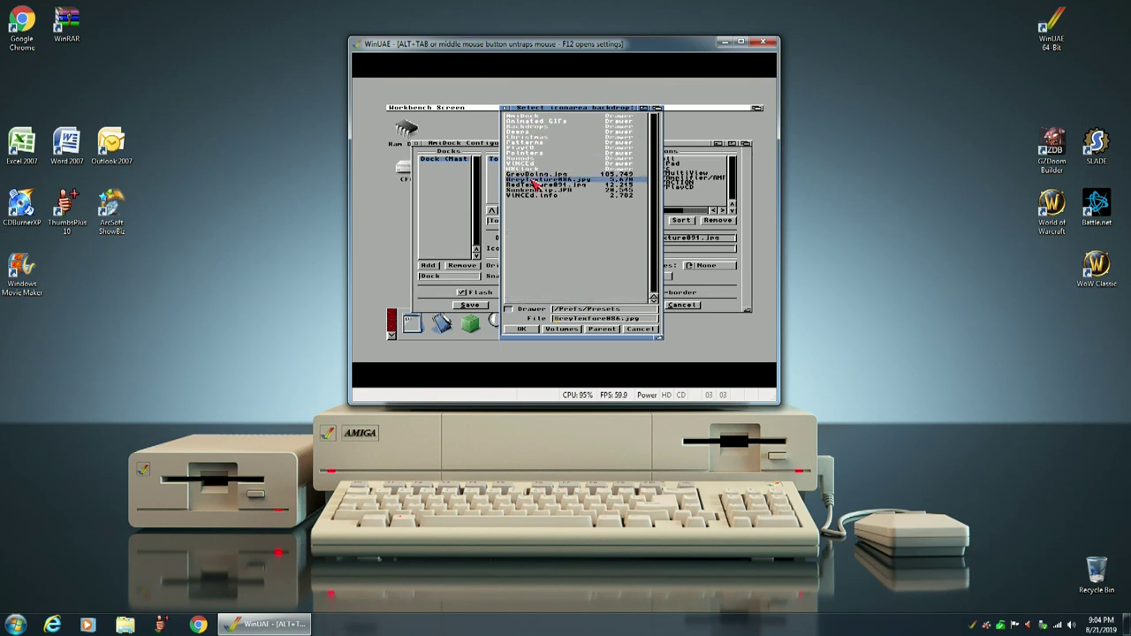
left_click(521, 329)
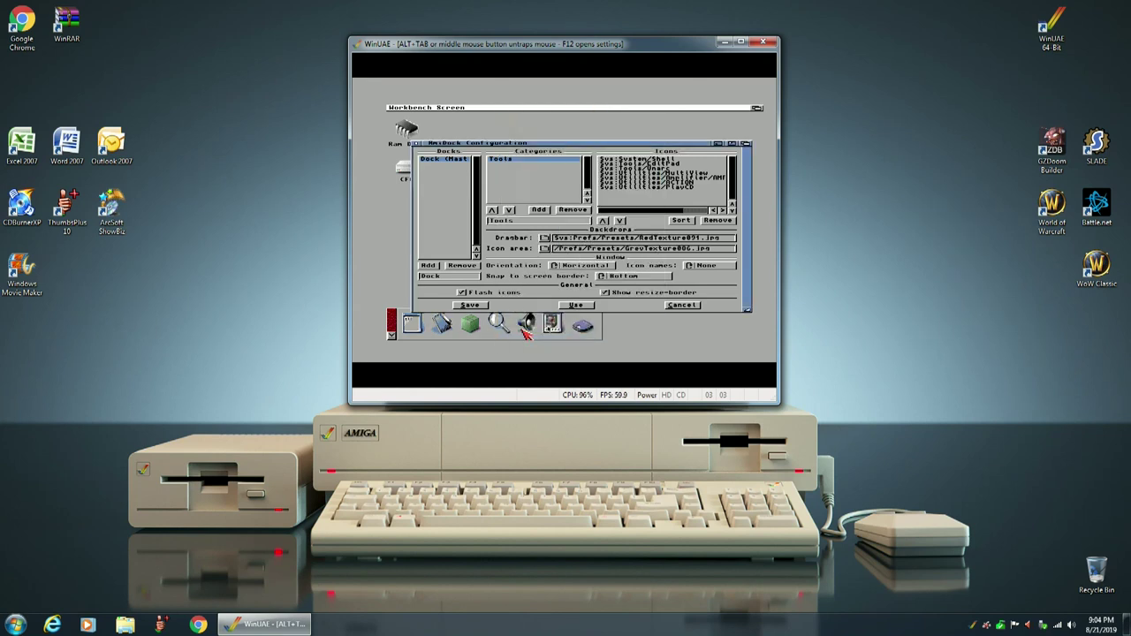
left_click(469, 305)
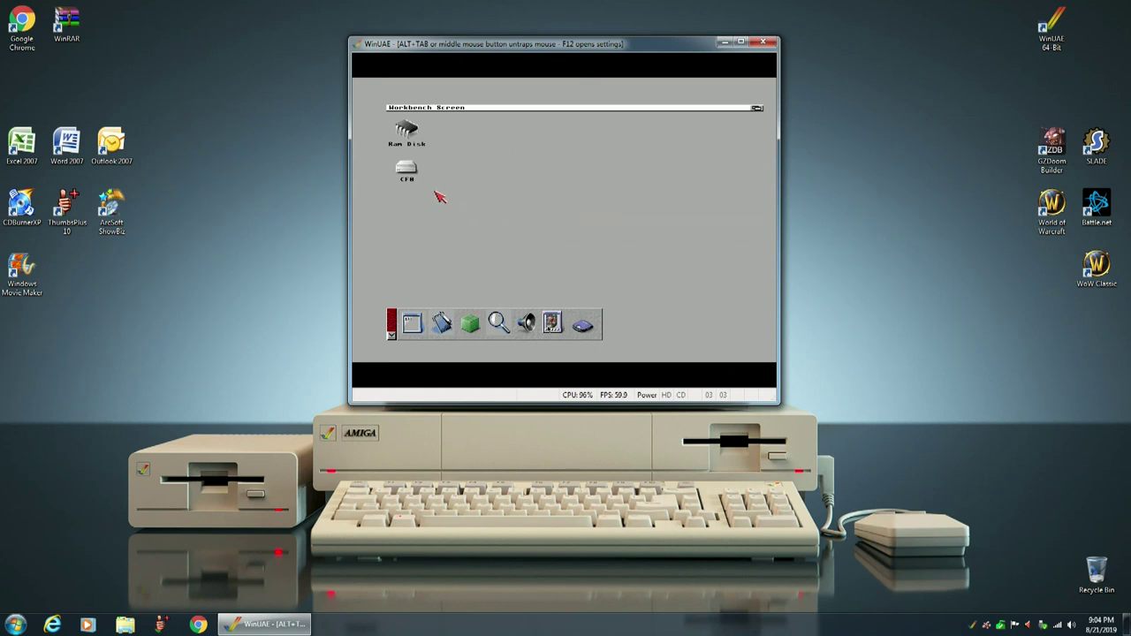
Step: Open the WBPattern preferences from CF0's Prefs drawer and set the placement to Windows with the Picture type
double_click(406, 171)
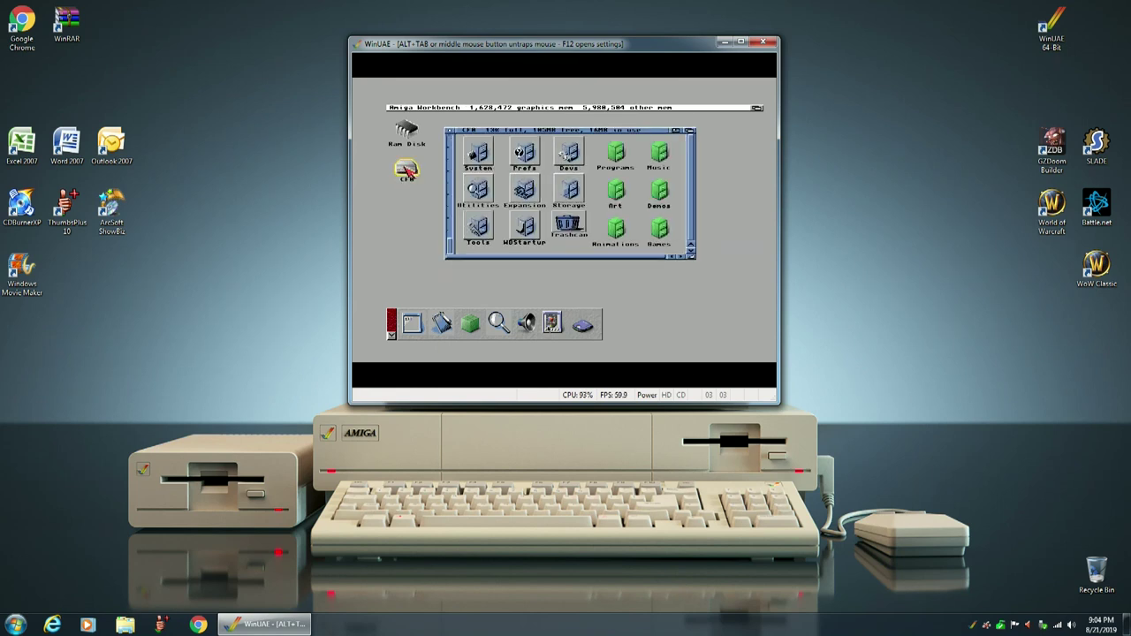
double_click(525, 155)
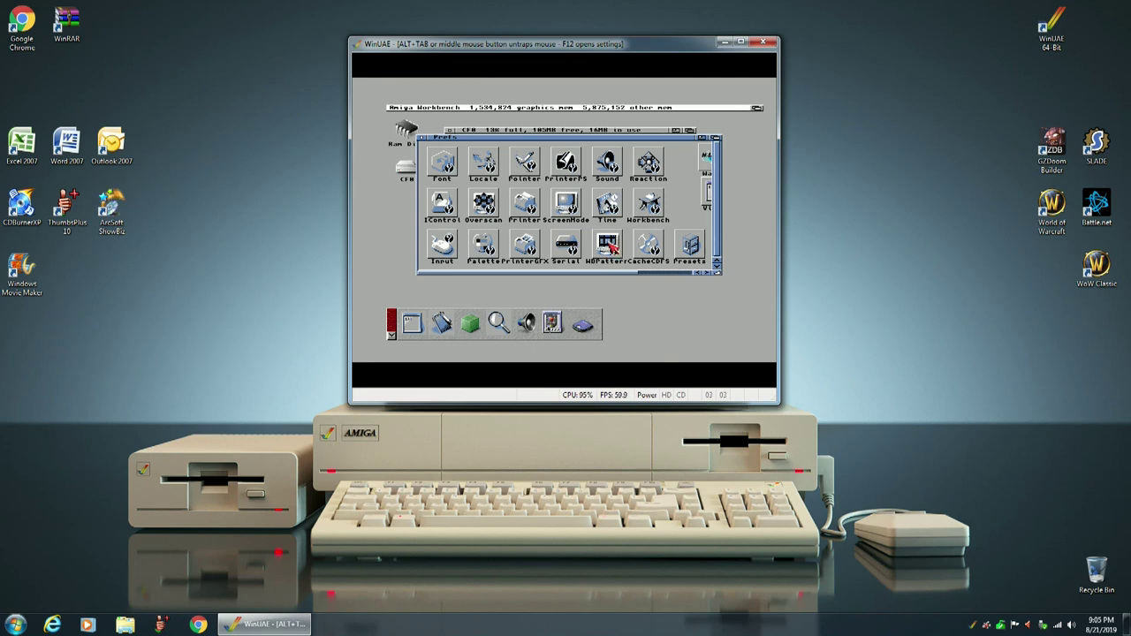
double_click(610, 246)
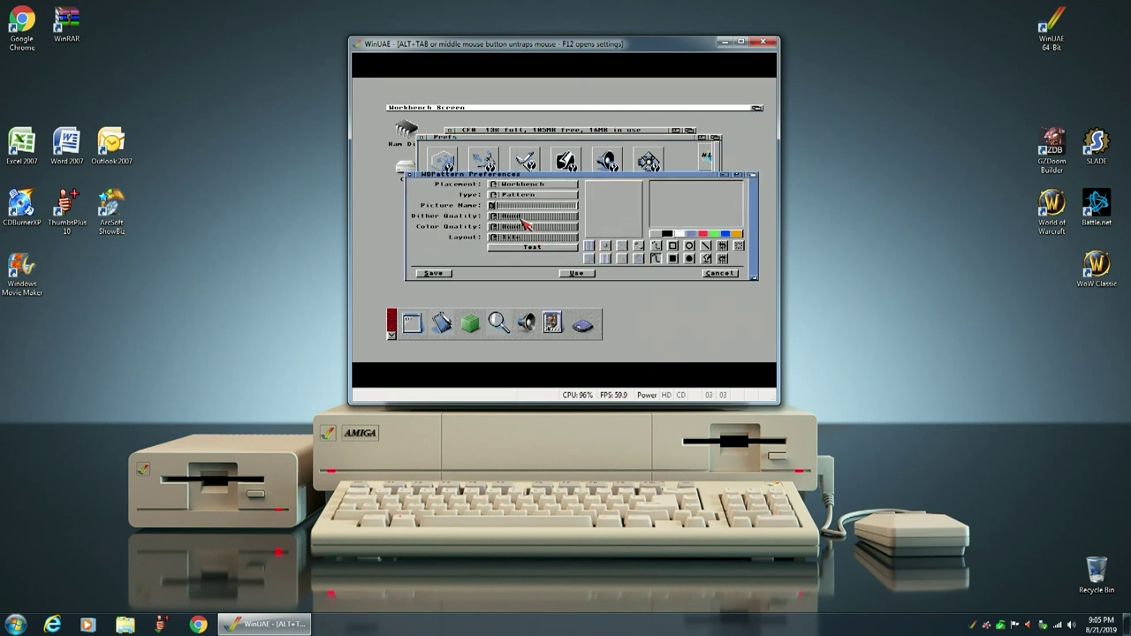
left_click(495, 187)
left_click(495, 194)
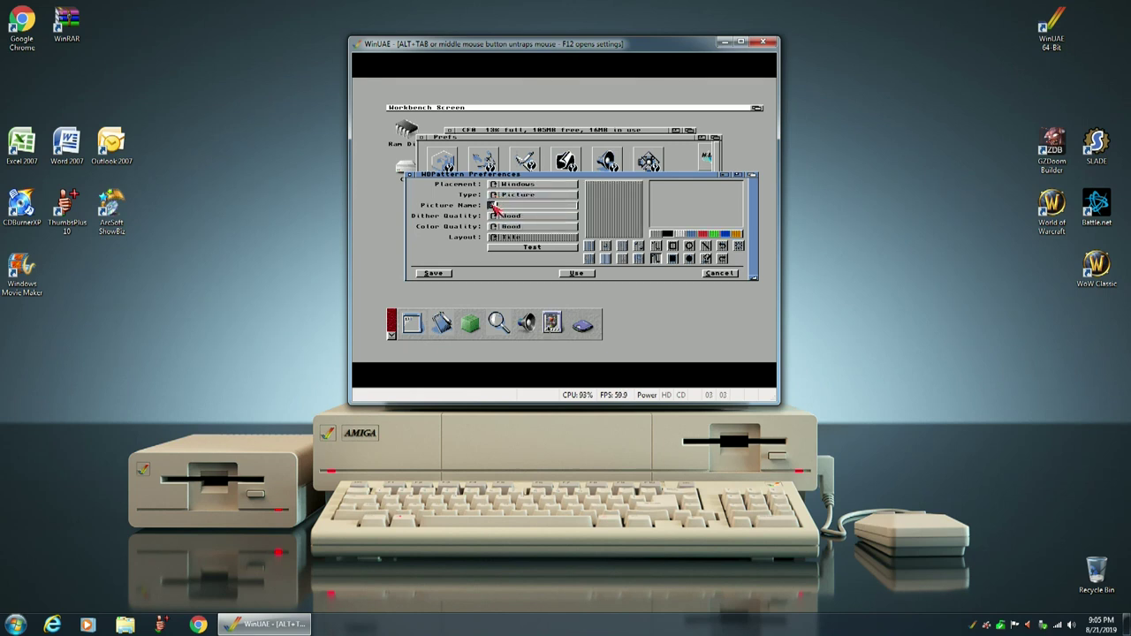
Step: Choose GreyTexture006.jpg from Presets as the windows' background picture, save the preferences and close the Prefs drawer
left_click(492, 205)
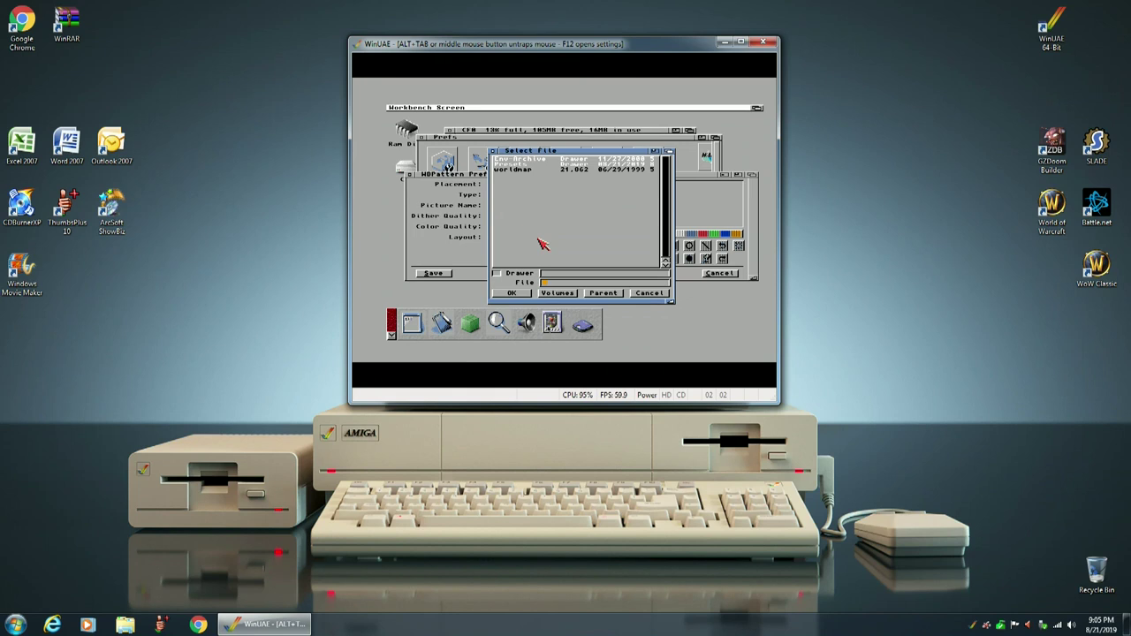
left_click(511, 165)
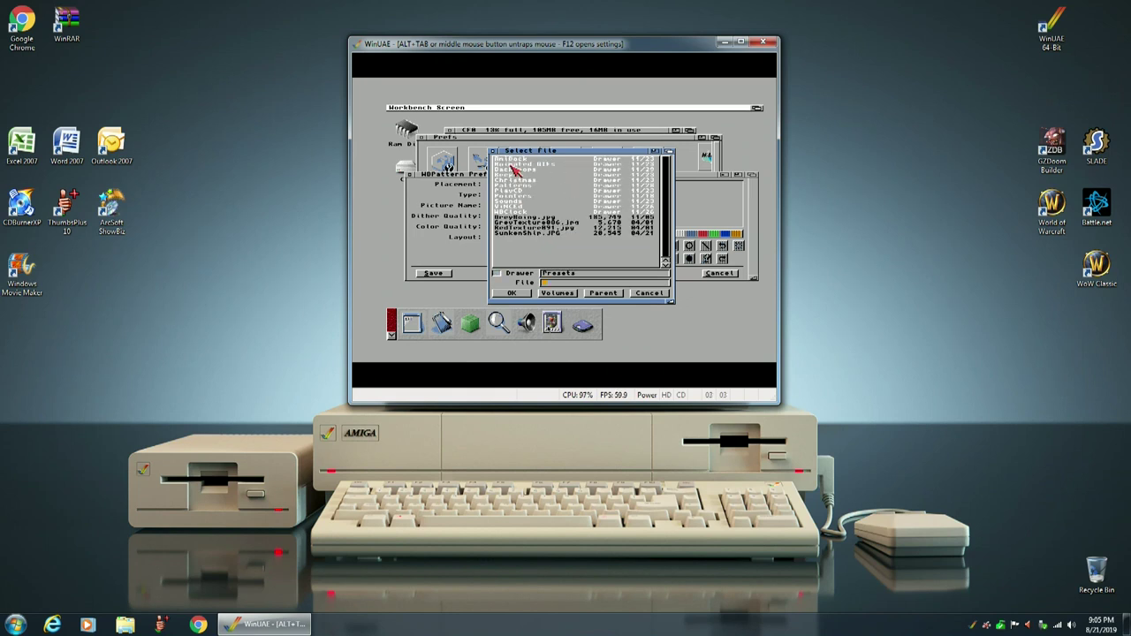
left_click(528, 222)
left_click(510, 293)
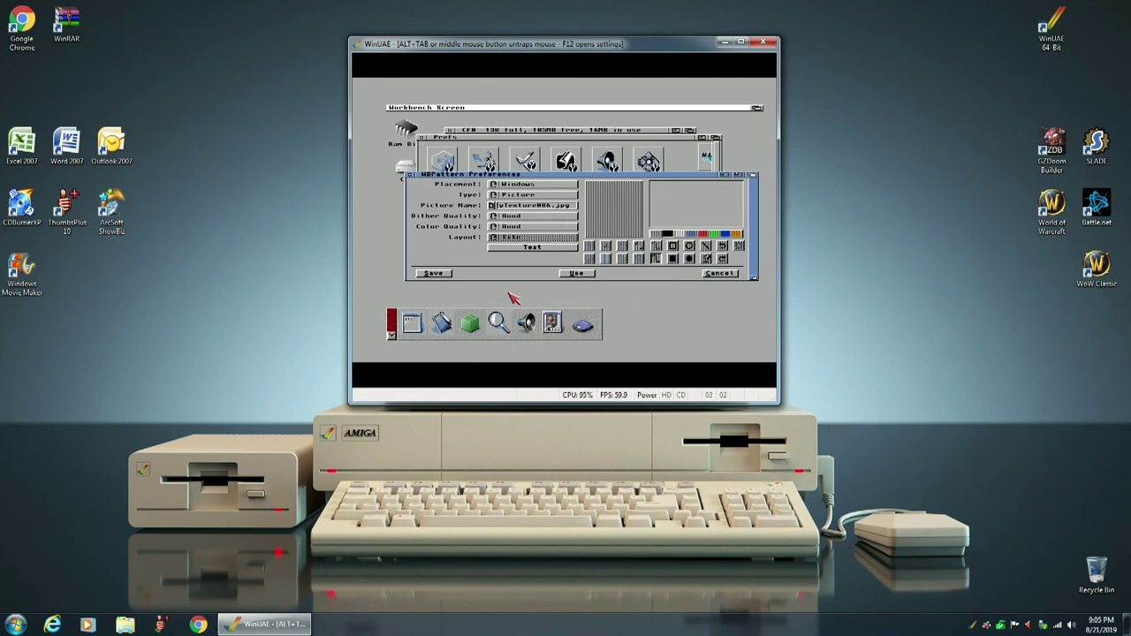
left_click(497, 232)
left_click(433, 274)
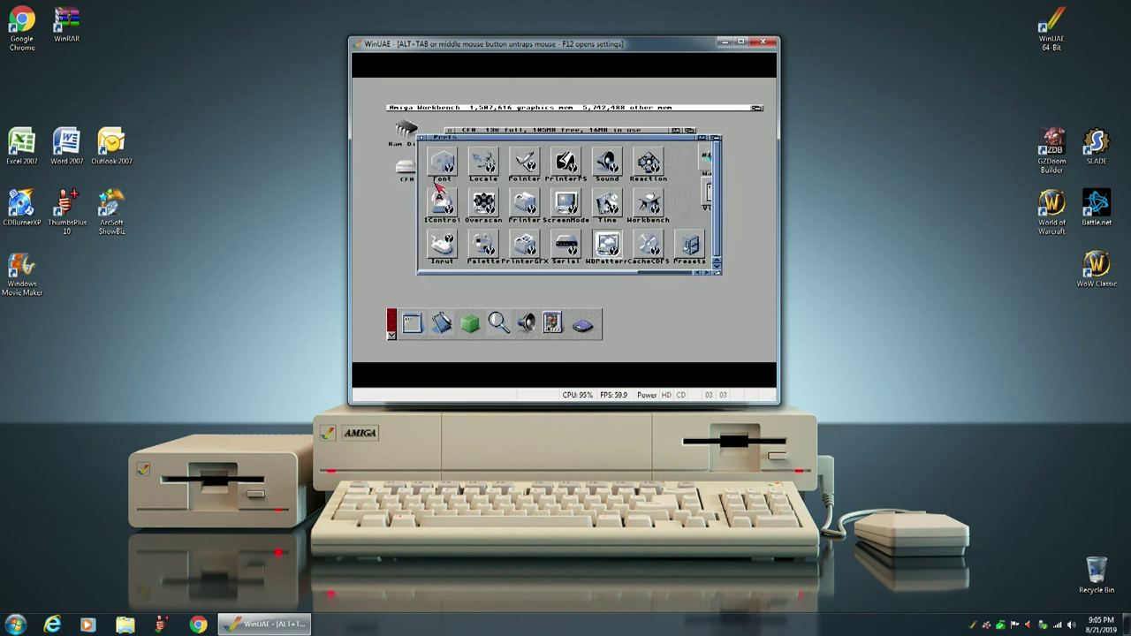
left_click(424, 137)
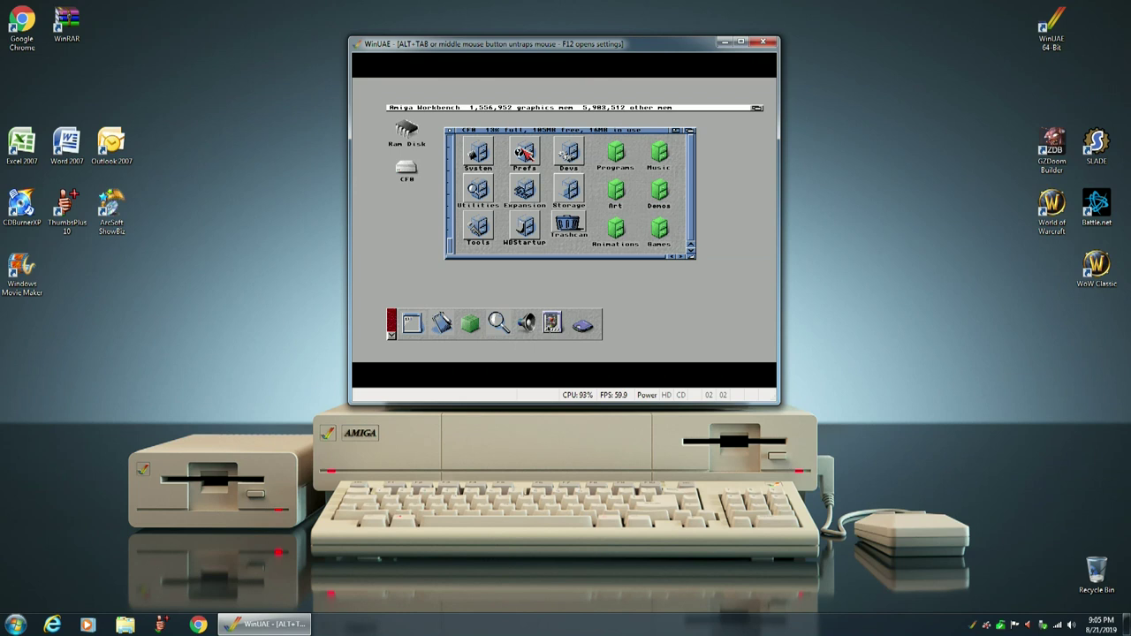
Step: In the WBPattern preferences, set the Workbench background type to Picture and choose GreyBoing.jpg from the Presets drawer
double_click(526, 154)
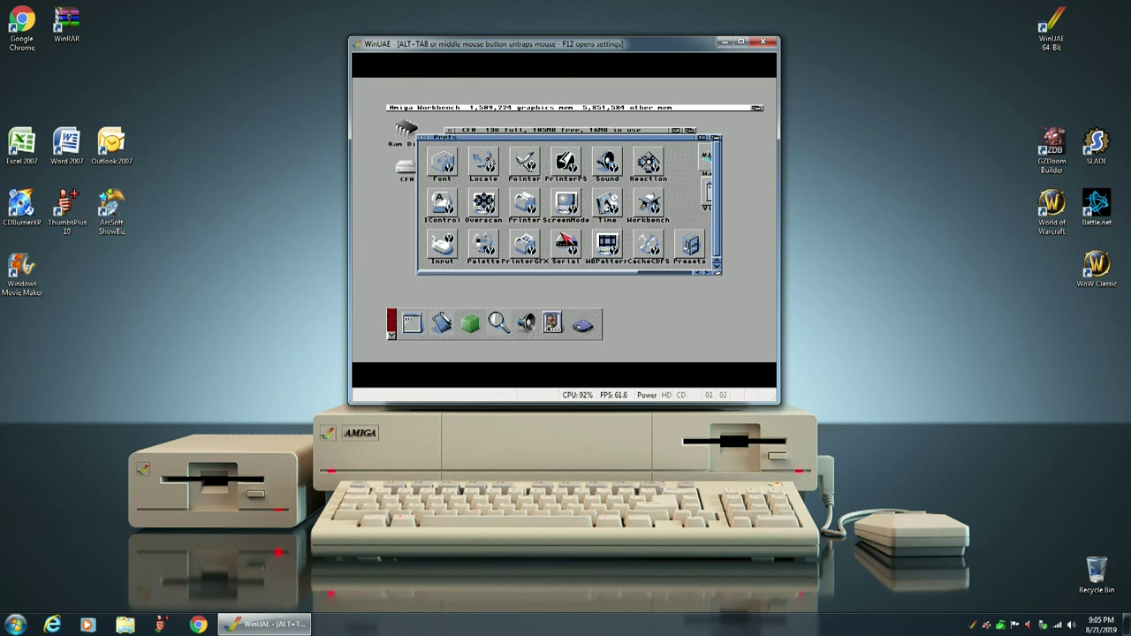
double_click(607, 249)
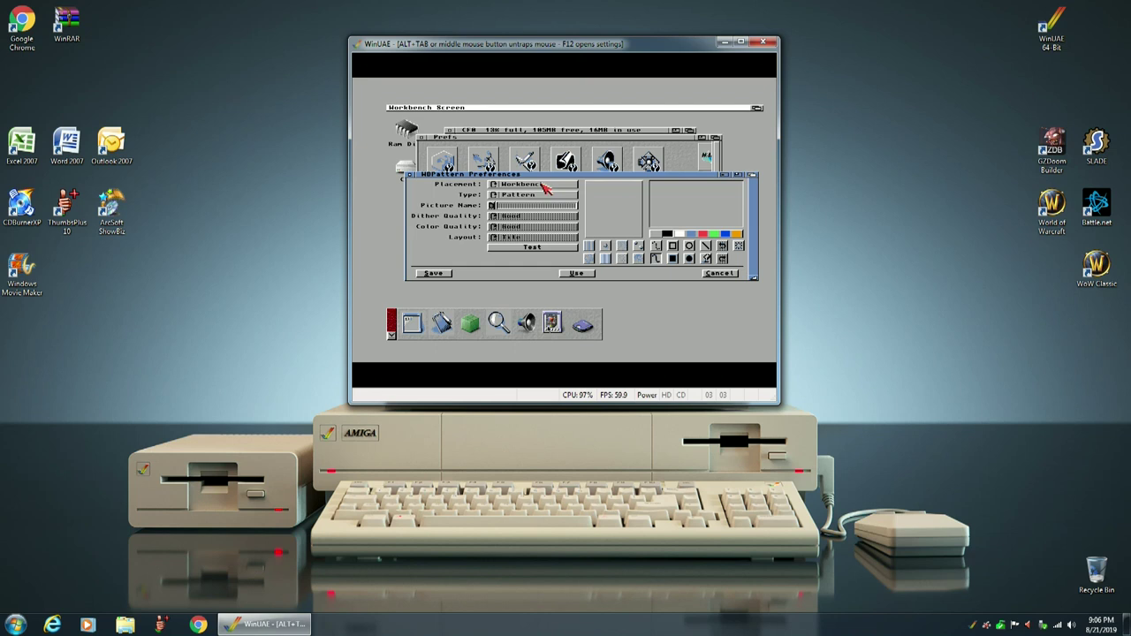
left_click(494, 196)
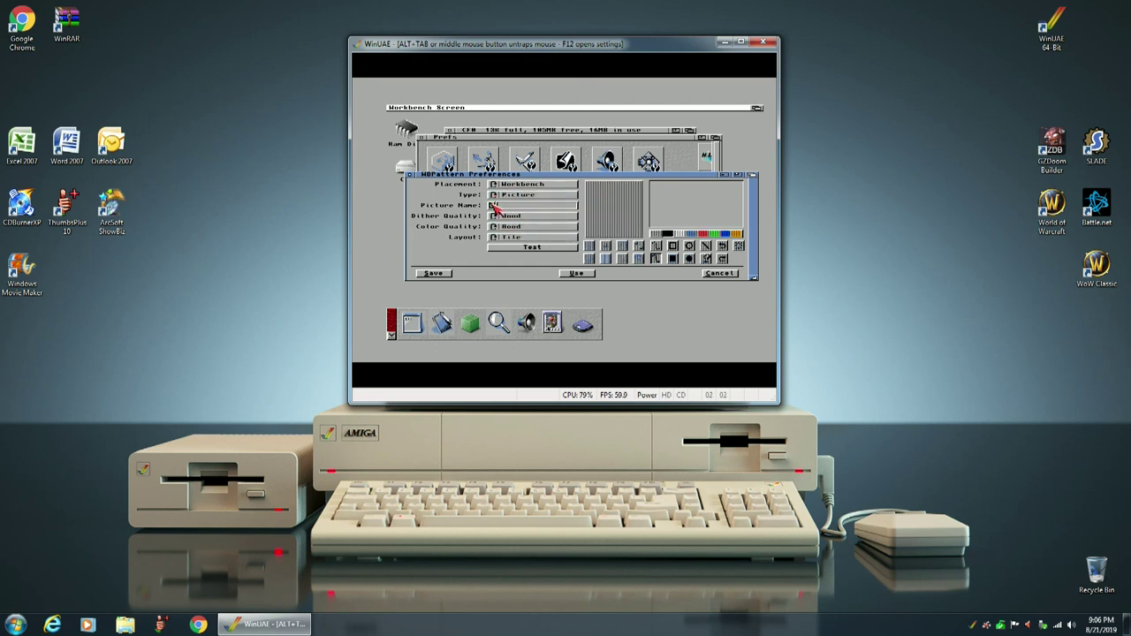
left_click(493, 205)
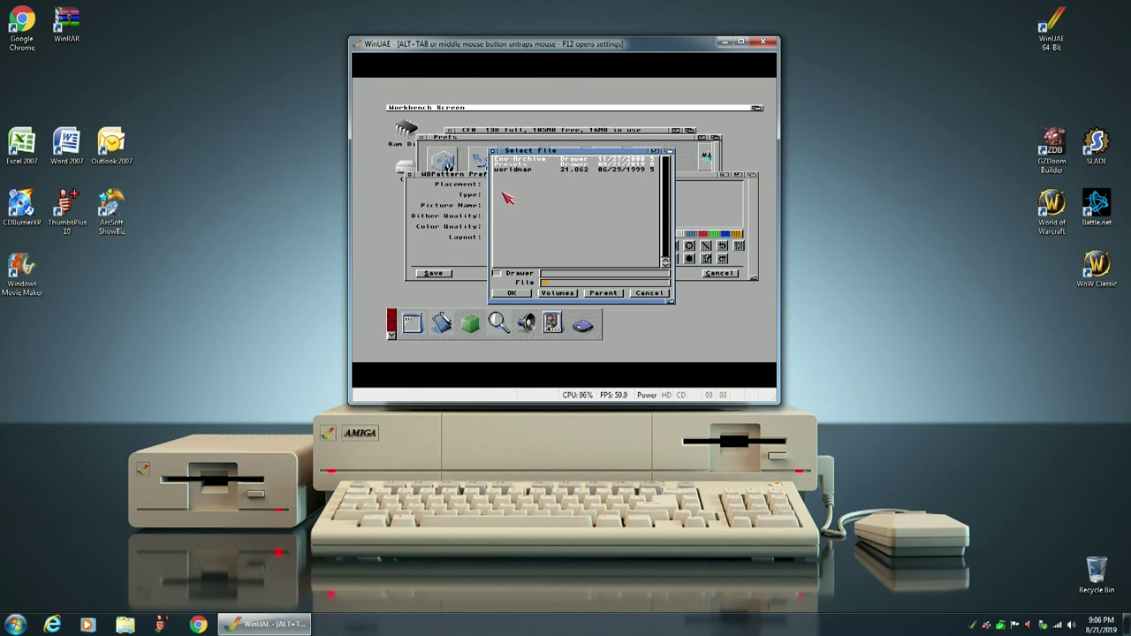
left_click(521, 165)
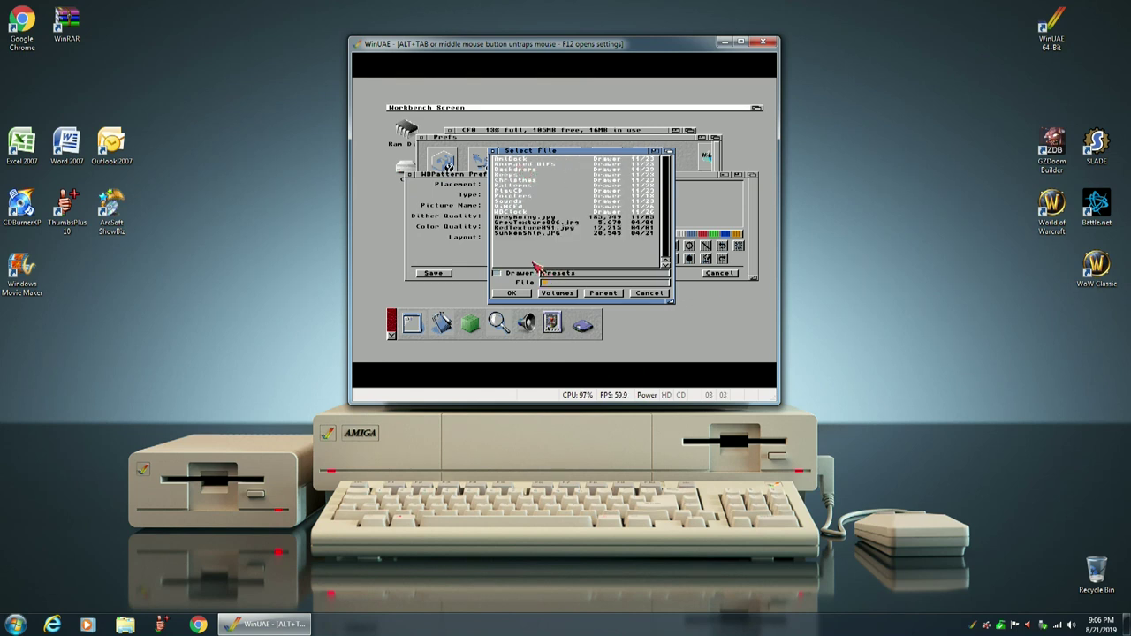
left_click(520, 218)
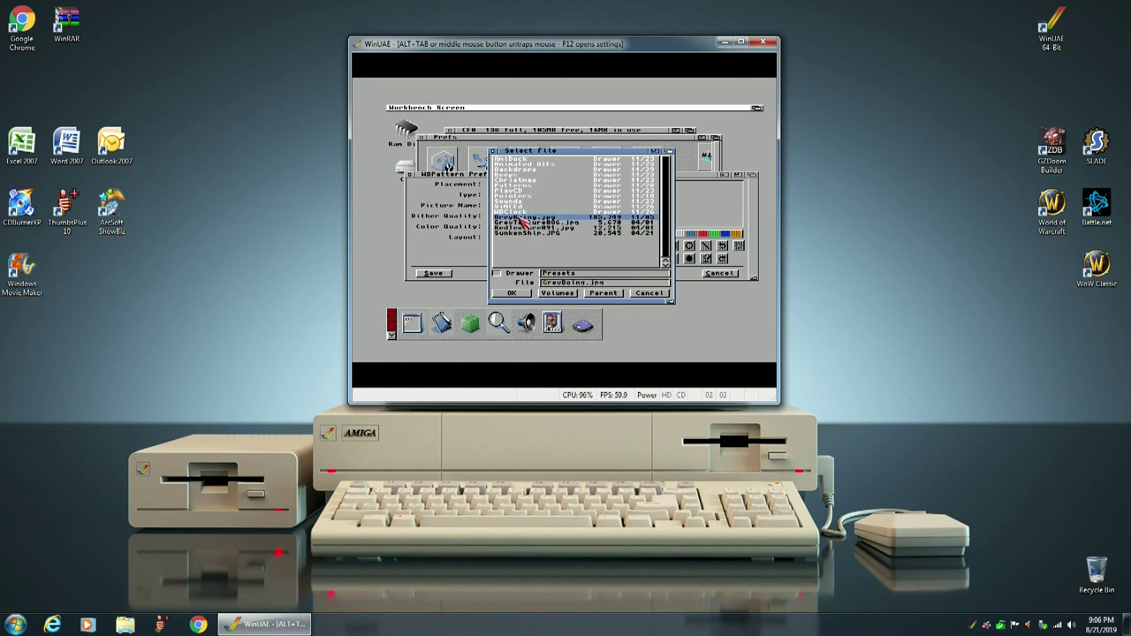
left_click(507, 293)
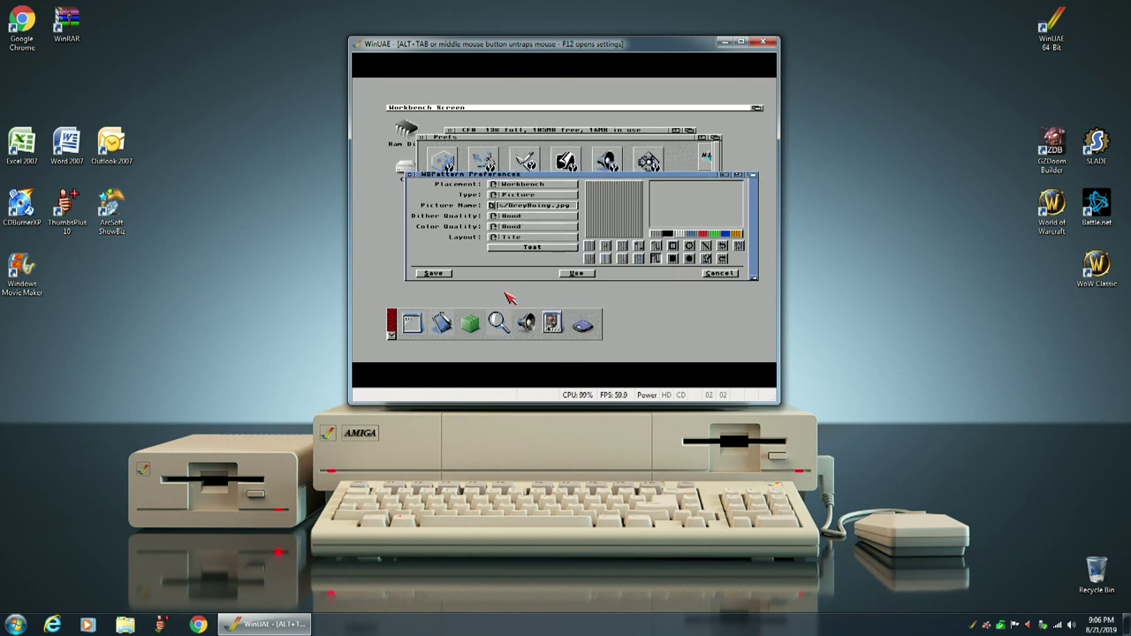
Step: Set the background's dither quality and color quality to Best, save the preferences and close the Prefs drawer
left_click(497, 216)
left_click(495, 227)
left_click(437, 274)
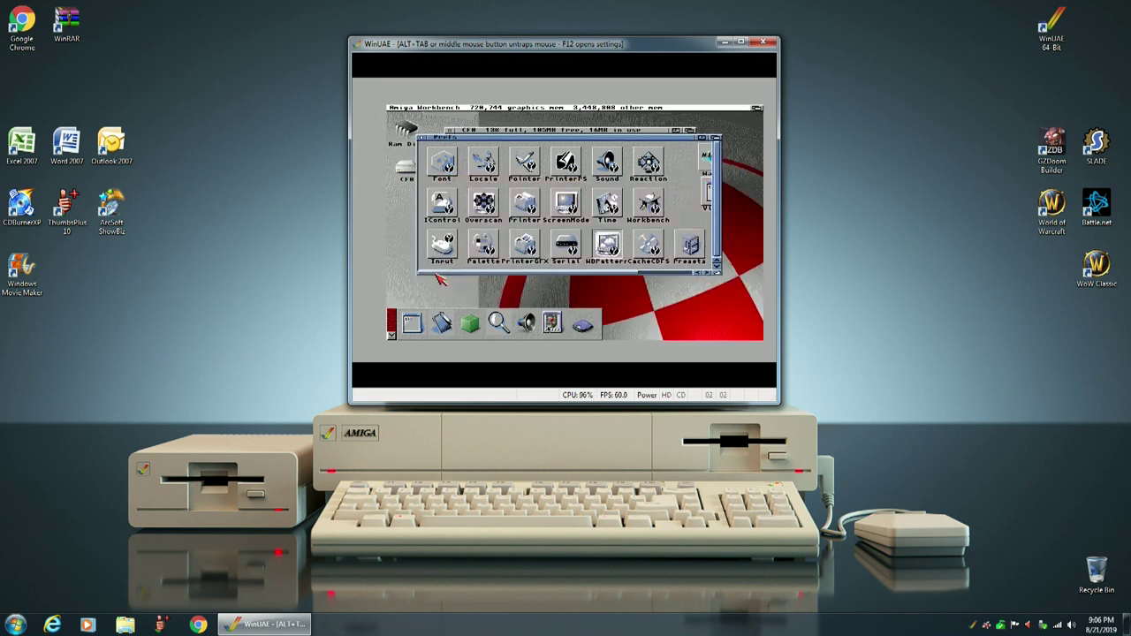
left_click(422, 139)
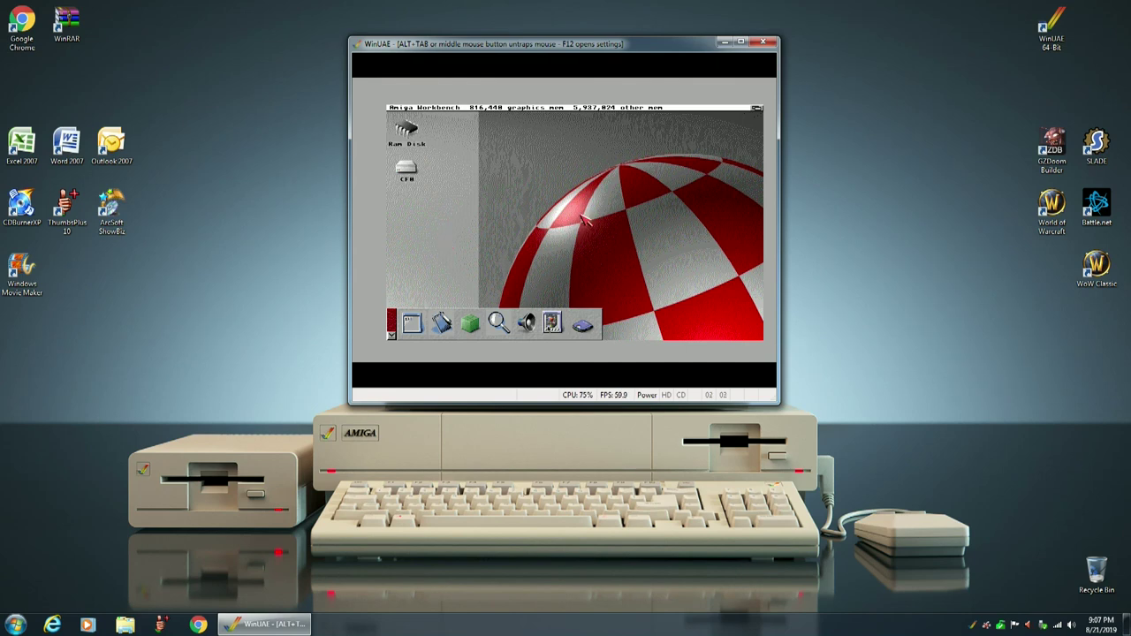
Step: Reopen CF0's WBPattern preferences, choose SunkenShip.JPG as the Workbench picture, save, and close the Prefs and CF0 drawers
double_click(418, 171)
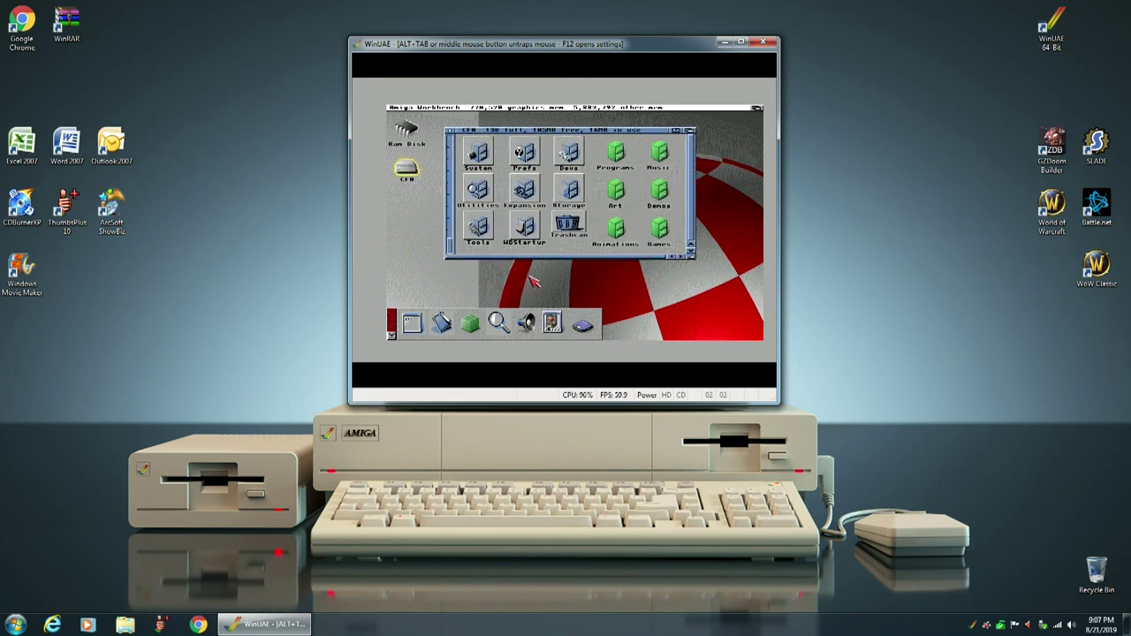
double_click(526, 157)
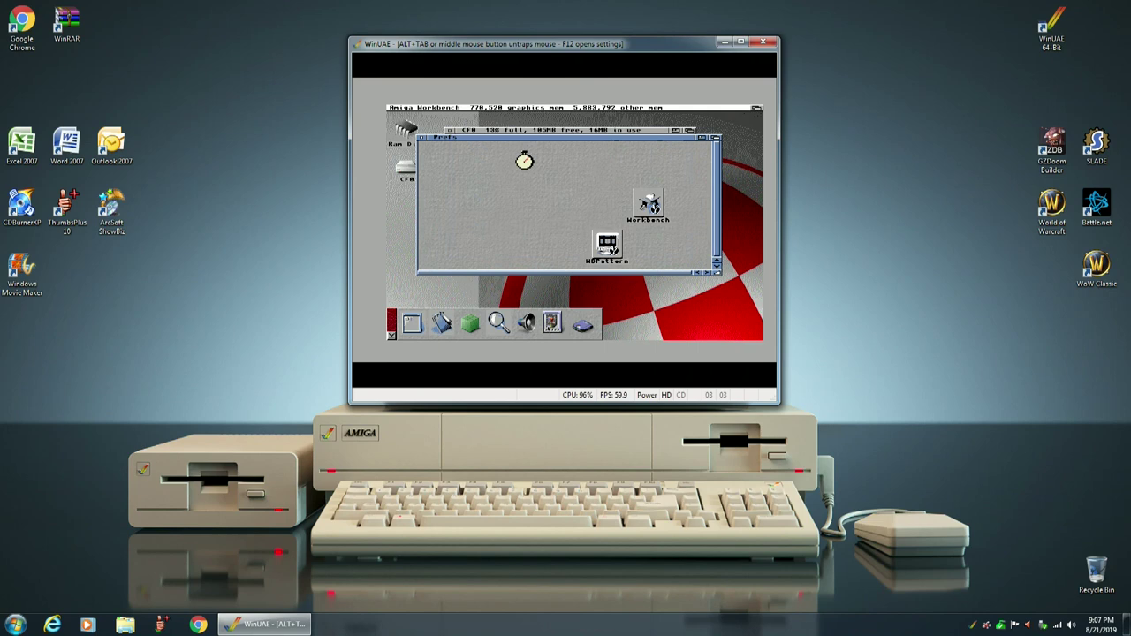
double_click(610, 250)
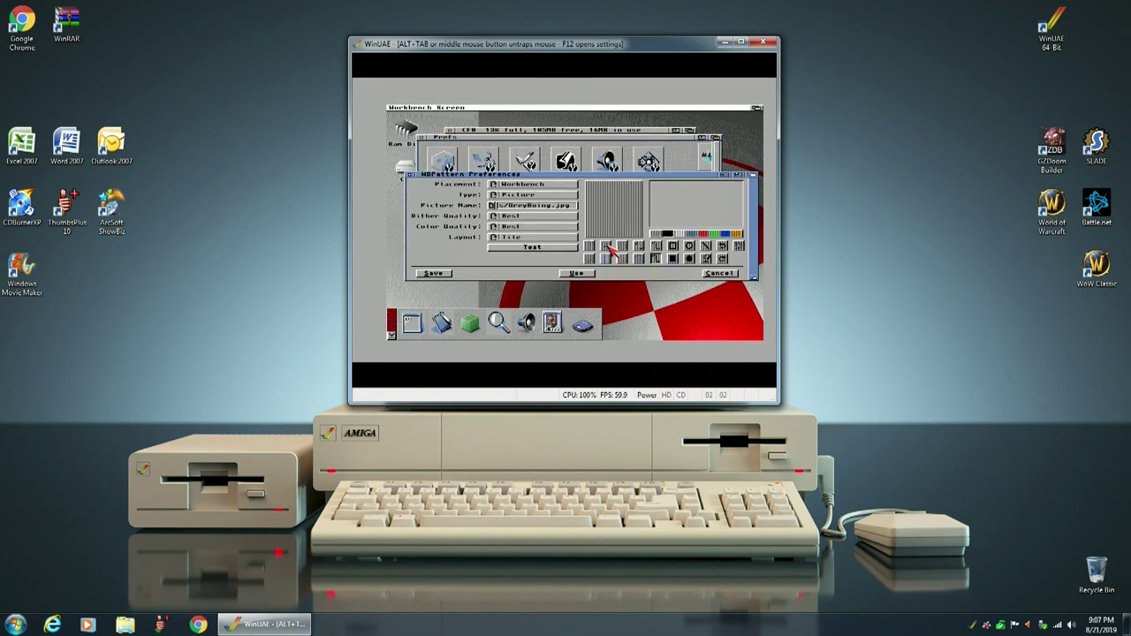
left_click(493, 207)
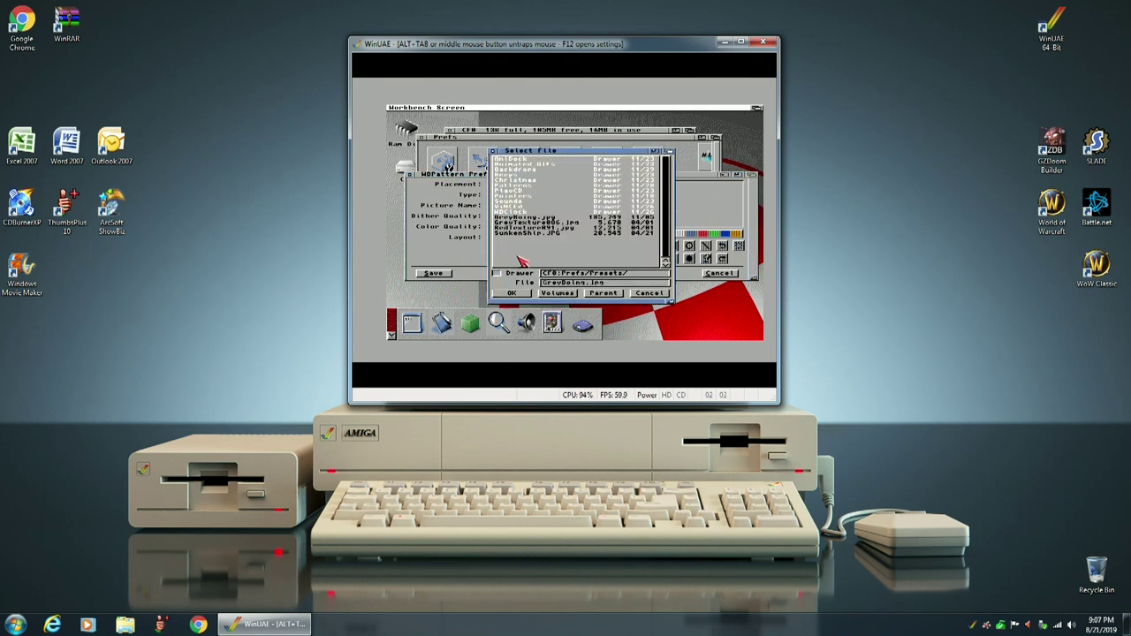
left_click(517, 234)
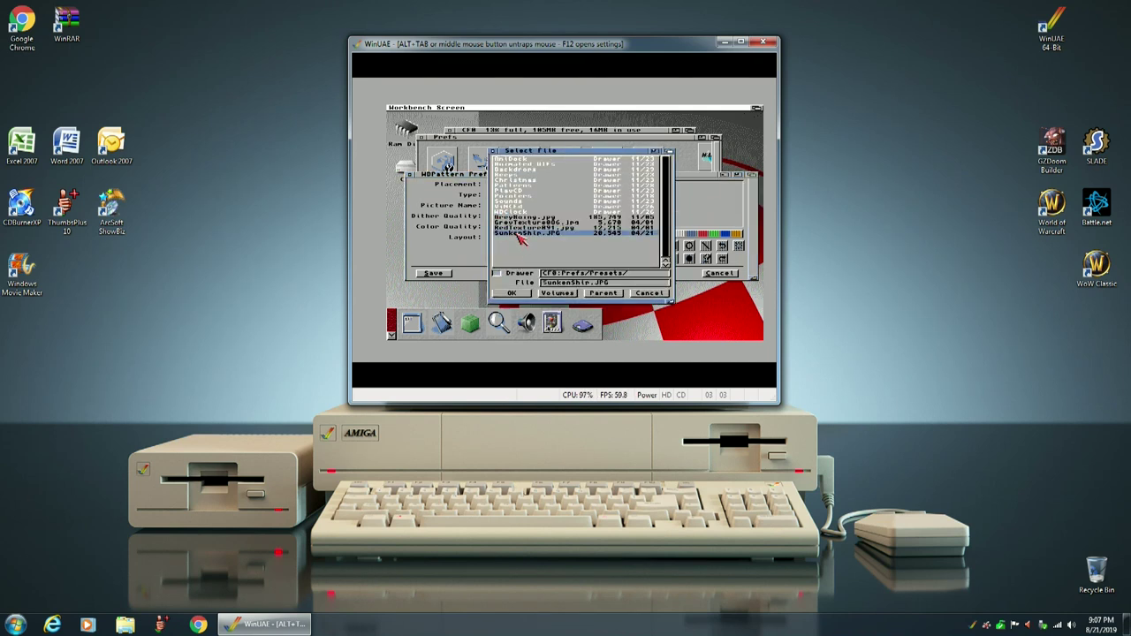
left_click(511, 294)
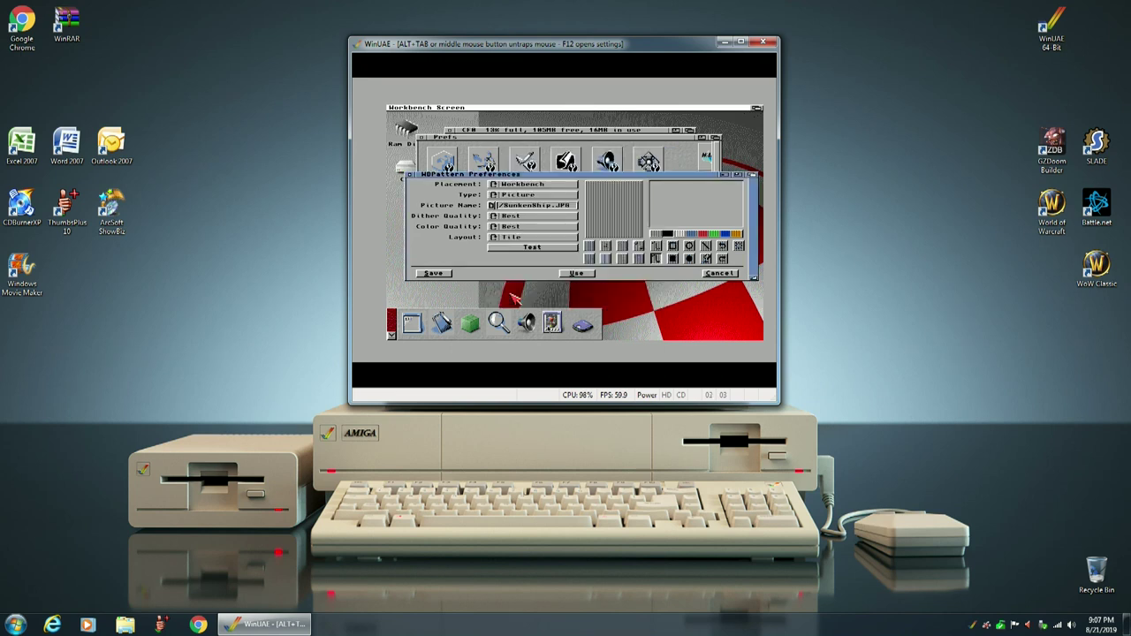
left_click(439, 276)
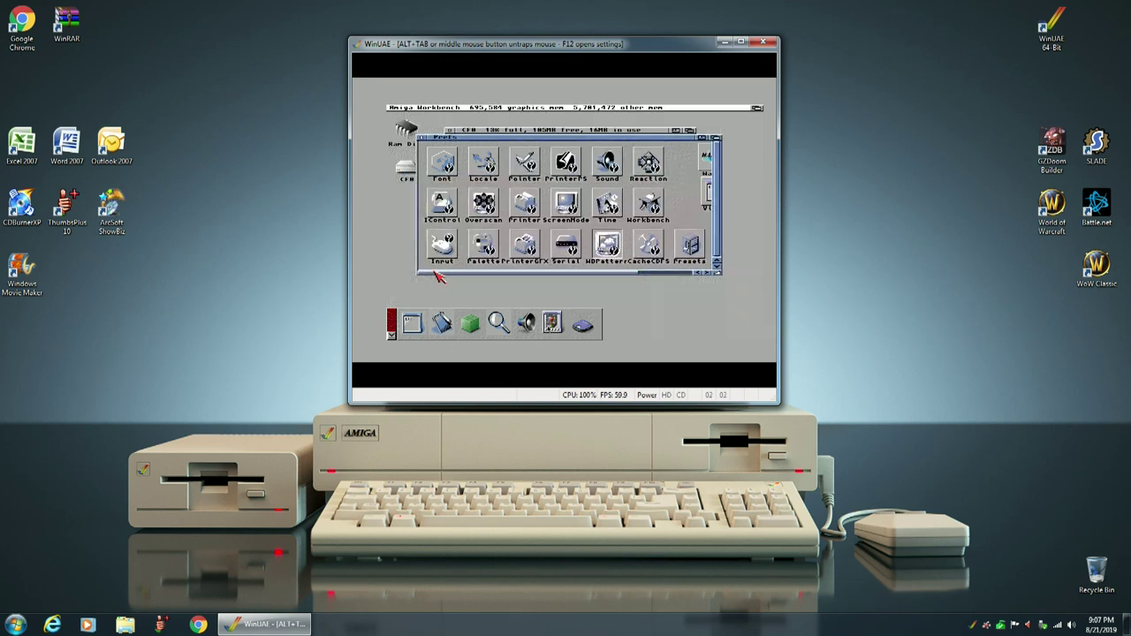
left_click(422, 138)
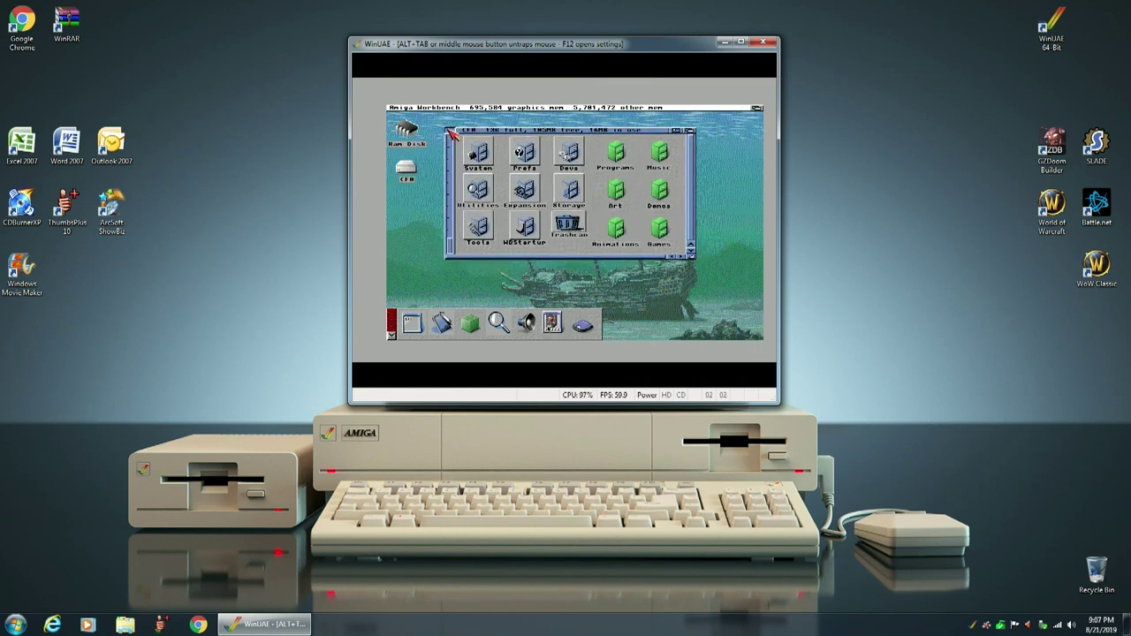
left_click(450, 132)
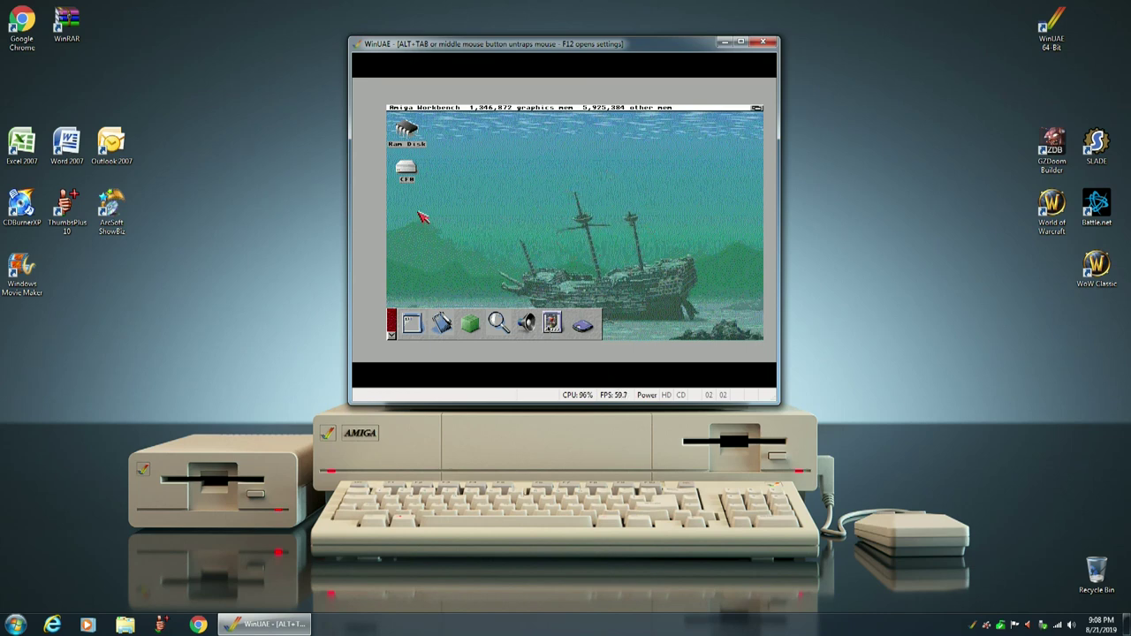
Step: Switch the Workbench background picture back to GreyBoing.jpg in the WBPattern preferences, save, and close the Prefs and CF0 drawers
double_click(402, 167)
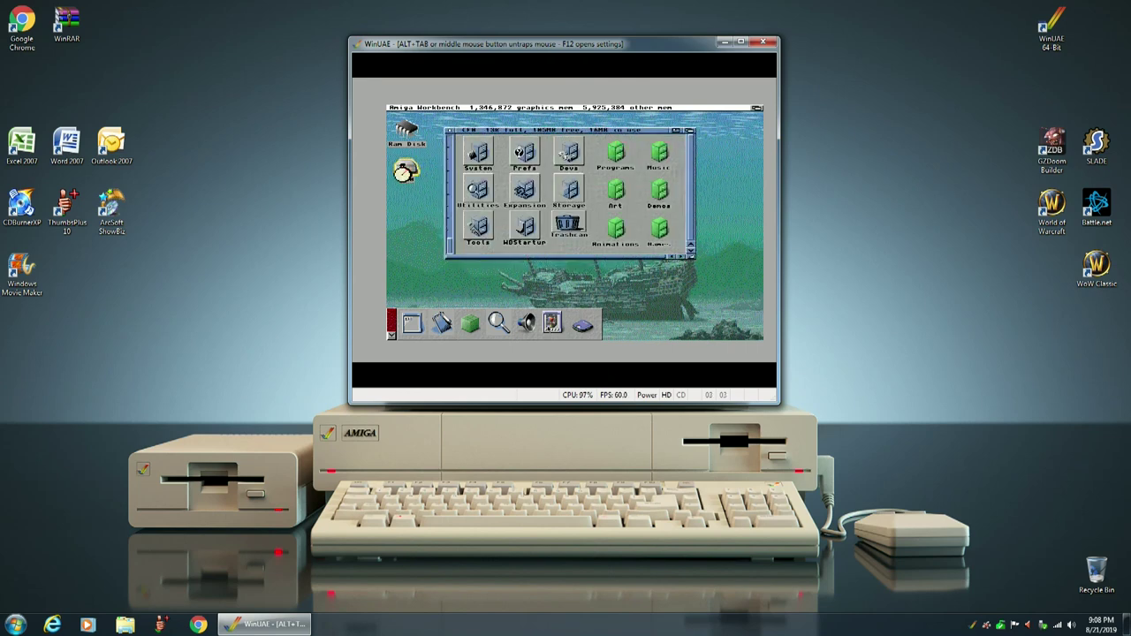
double_click(533, 154)
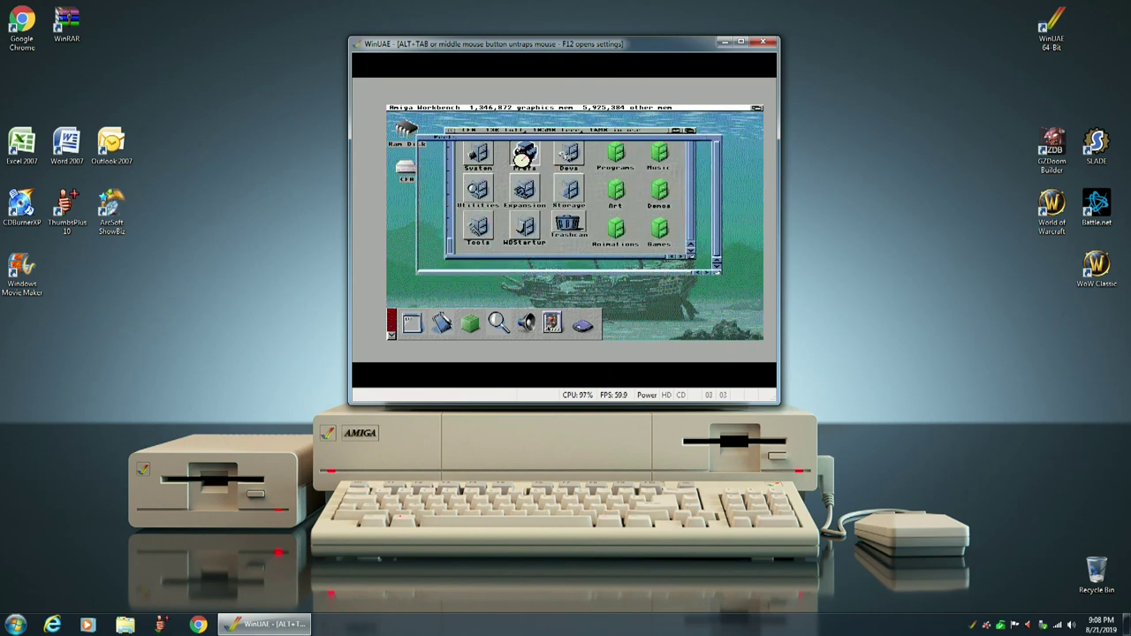
double_click(608, 246)
left_click(495, 209)
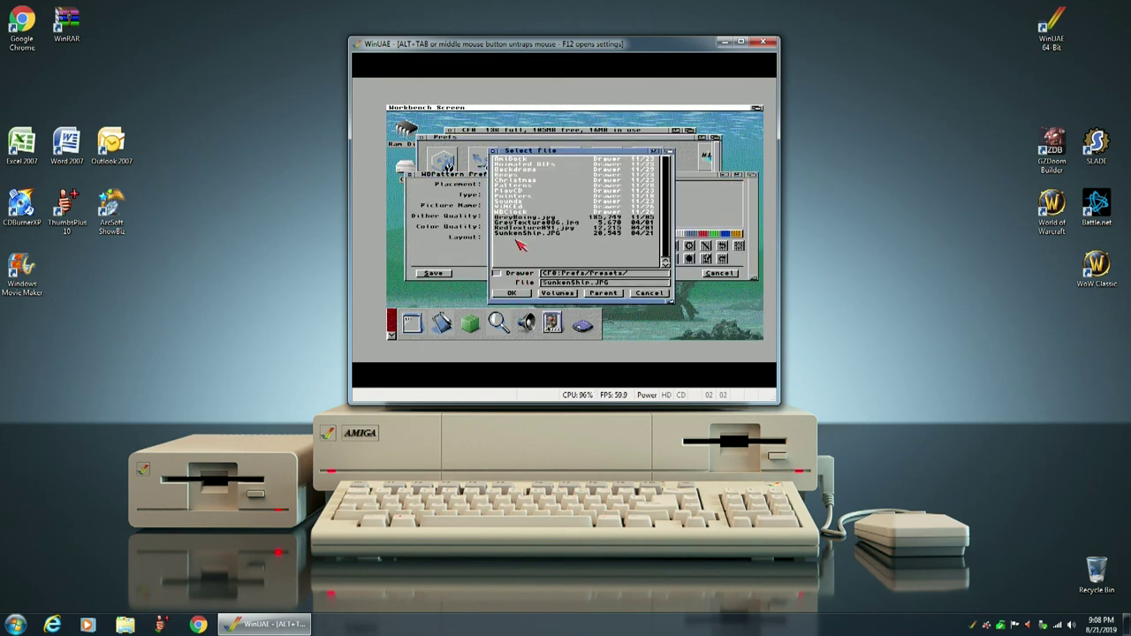
left_click(512, 217)
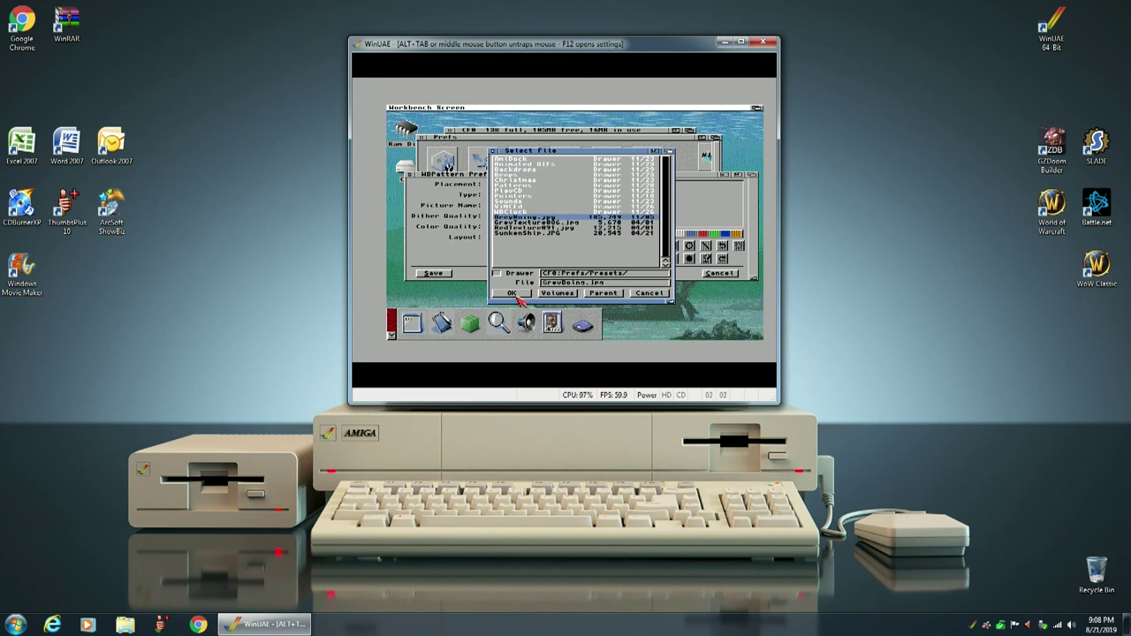
left_click(514, 292)
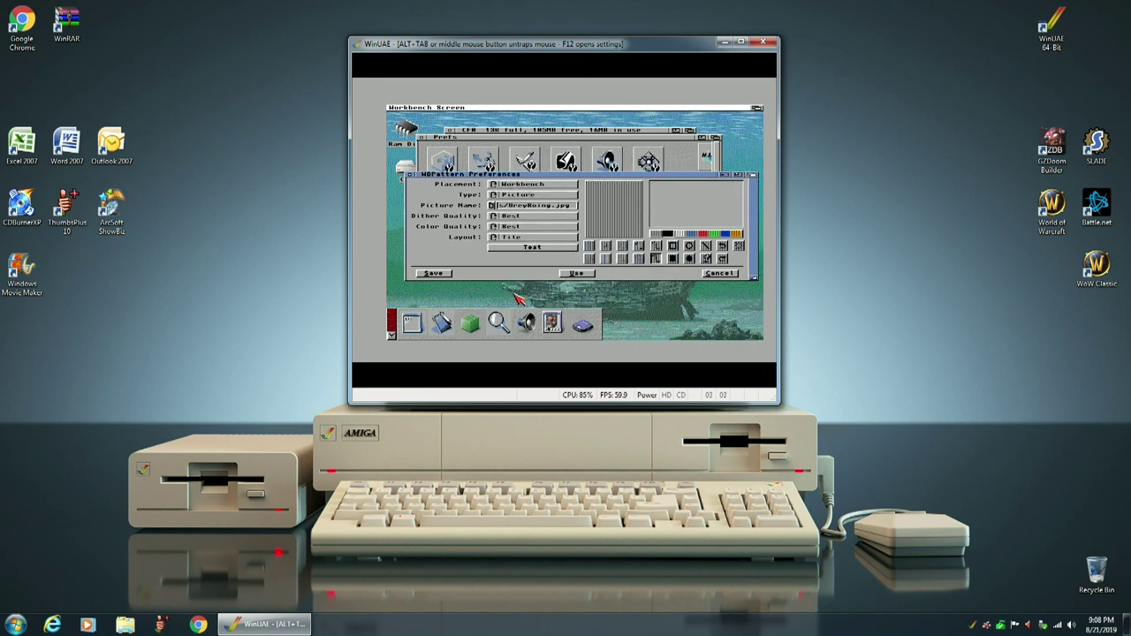
left_click(430, 274)
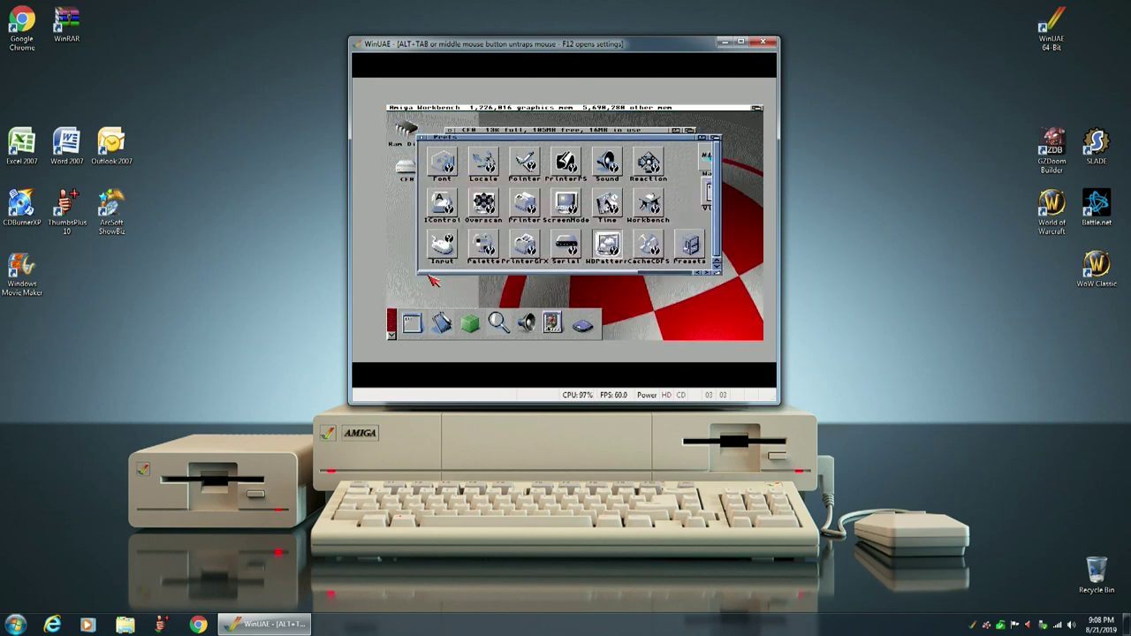
left_click(421, 137)
left_click(452, 132)
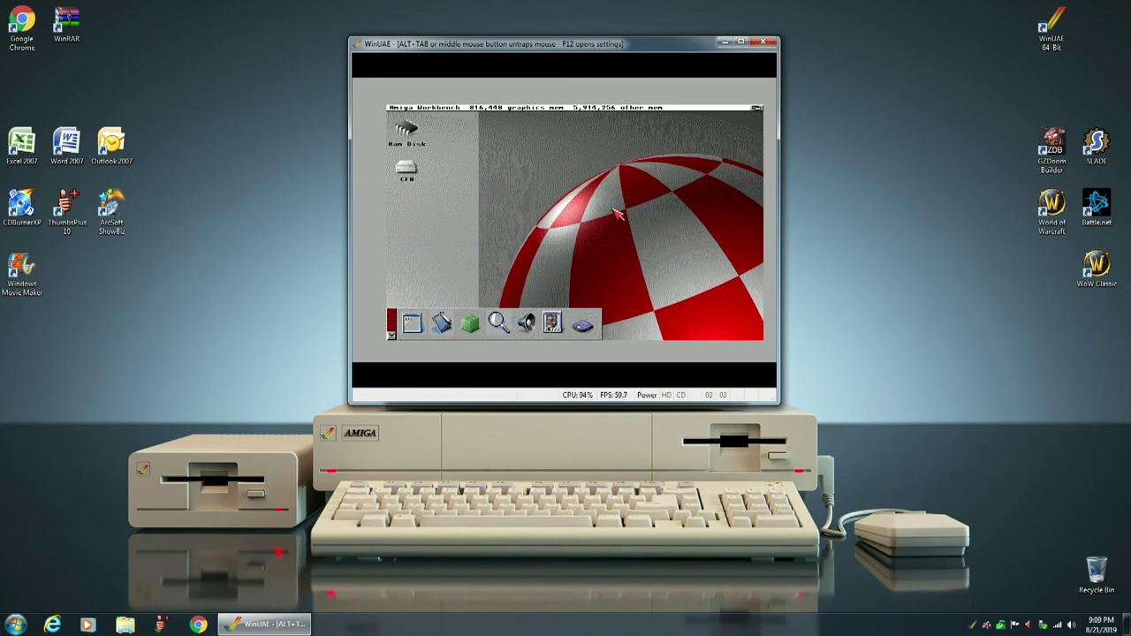
Step: Create a new drawer named Aegis Sonix inside the Music drawer on CF0
double_click(407, 169)
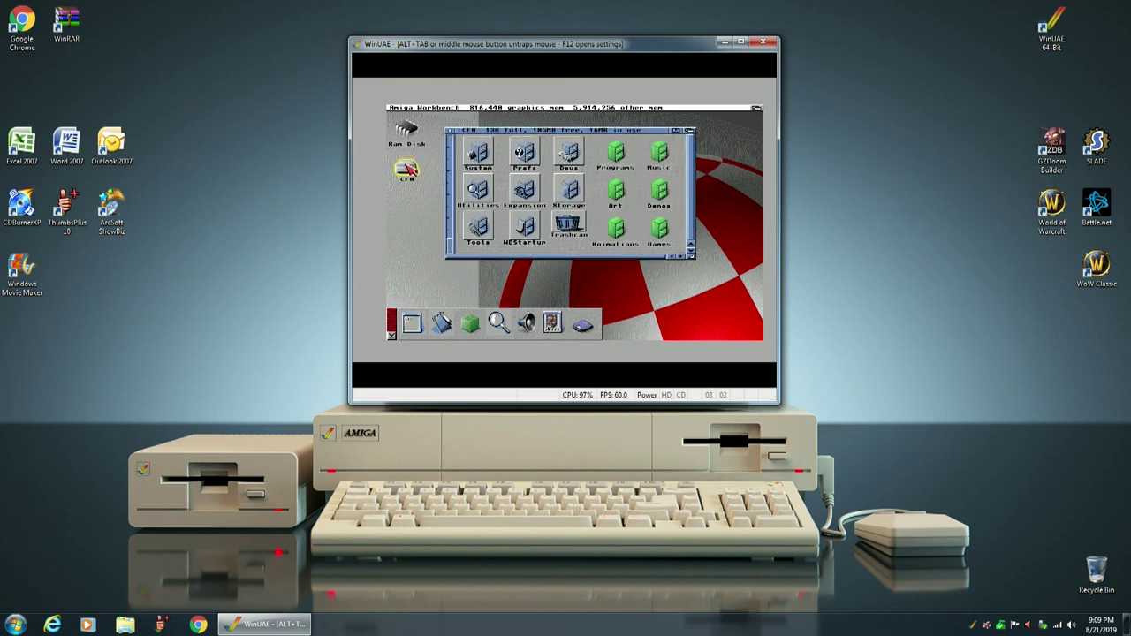
double_click(661, 156)
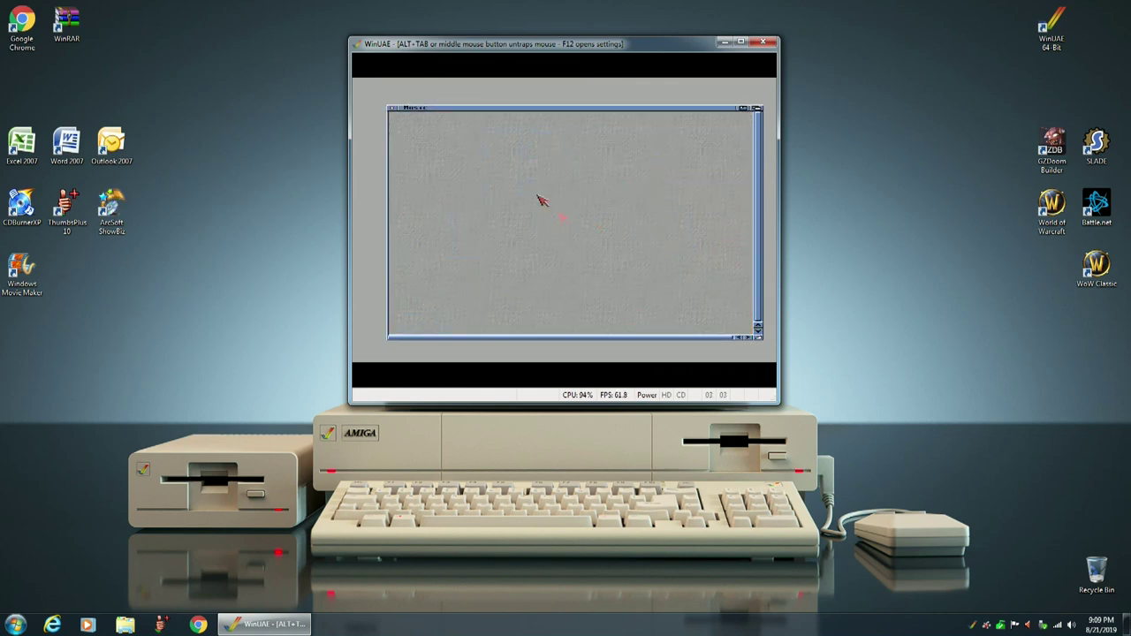
right_click(448, 110)
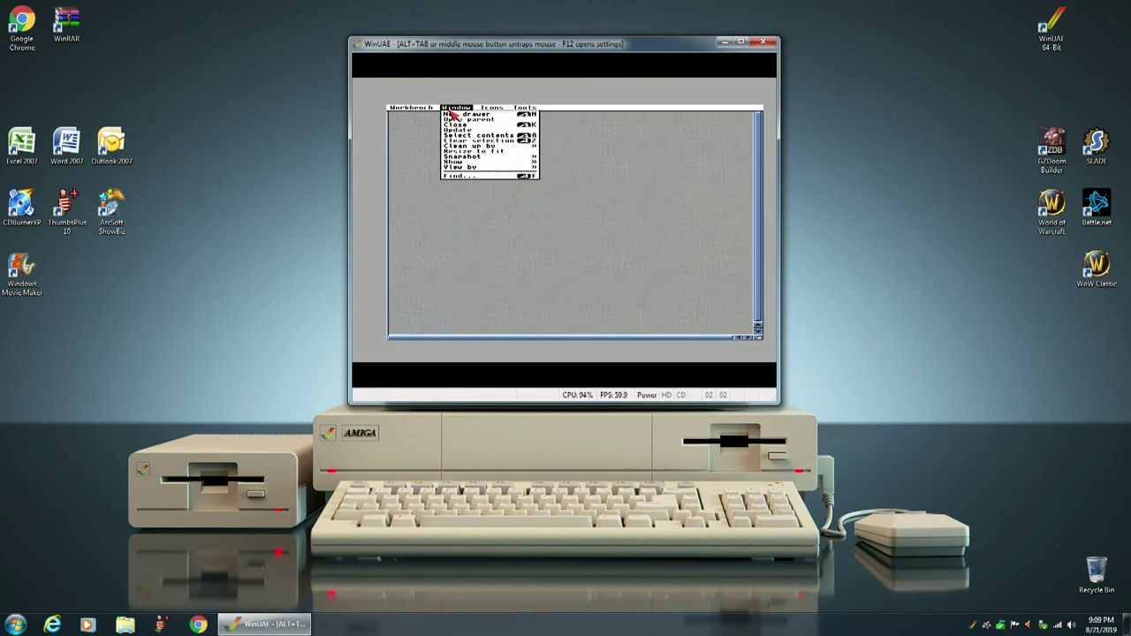
right_click(452, 114)
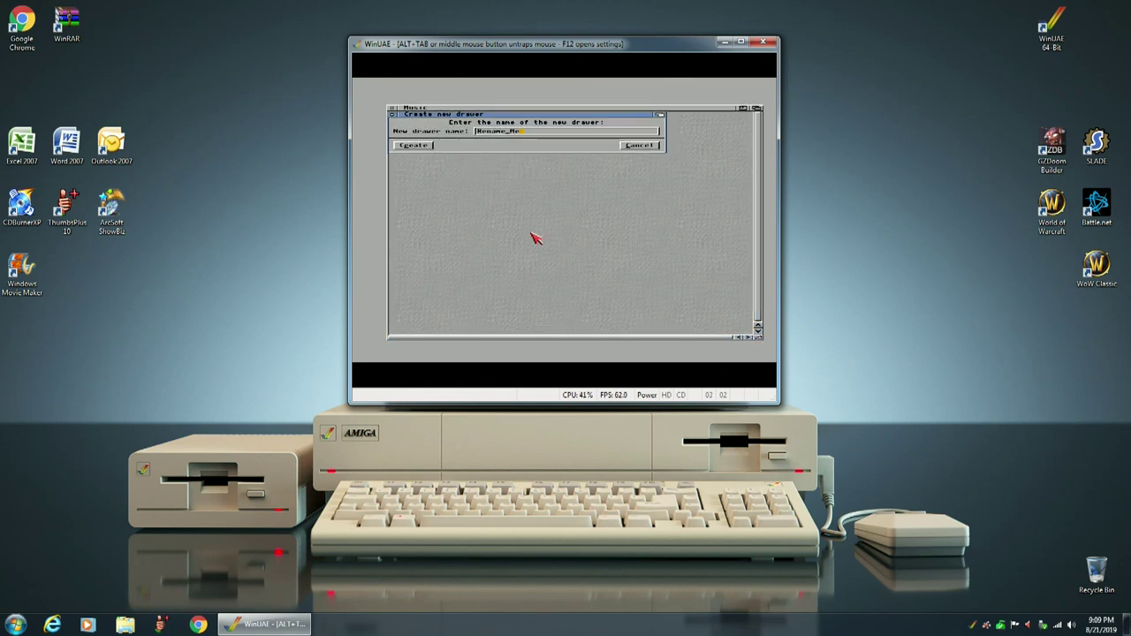
key("BackSpace")
key("BackSpace")
key("BackSpace")
key("BackSpace")
key("BackSpace")
type("egis Bonix")
left_click(412, 145)
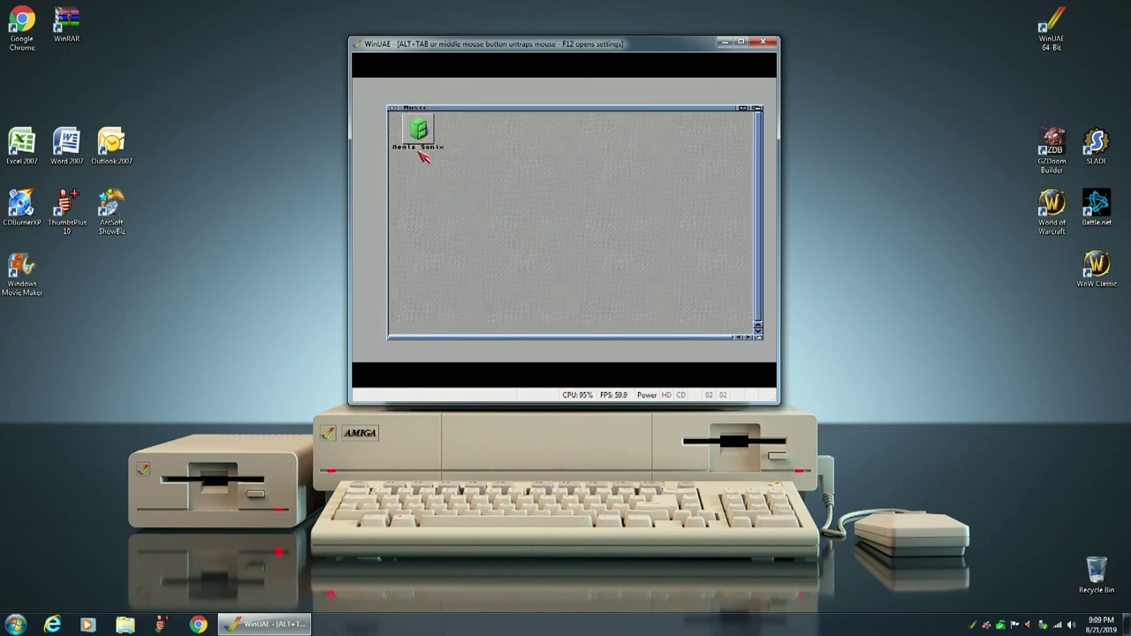
Step: Remove the frame from the Aegis Sonix drawer's icon through its icon information, save it and close the Music drawer
left_click(421, 131)
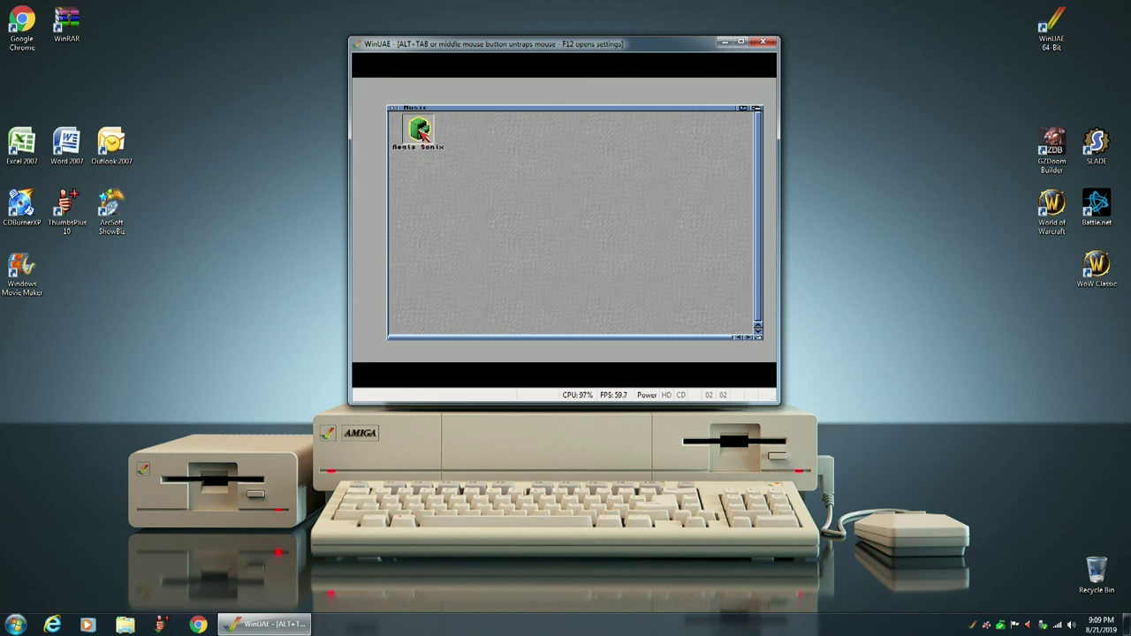
right_click(512, 110)
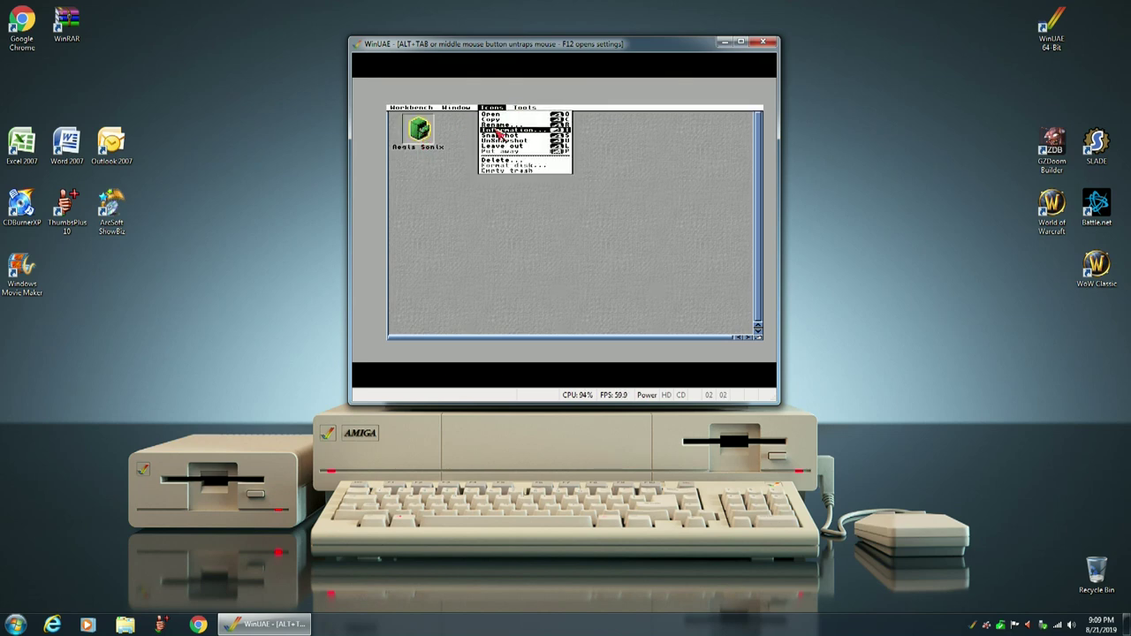
left_click(504, 130)
right_click(500, 124)
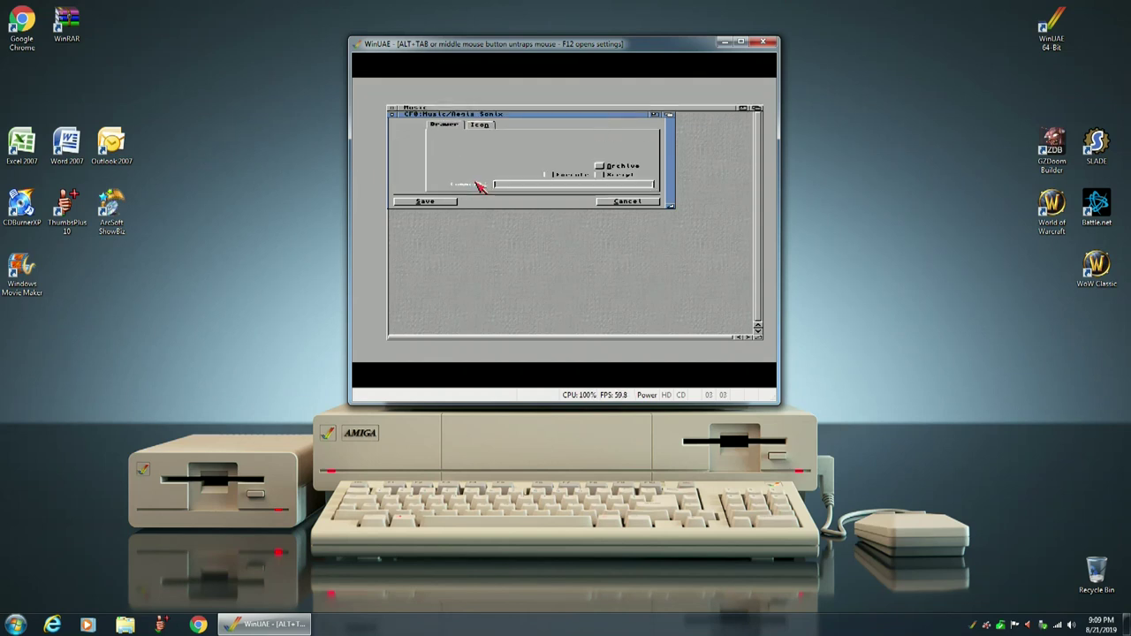
left_click(427, 201)
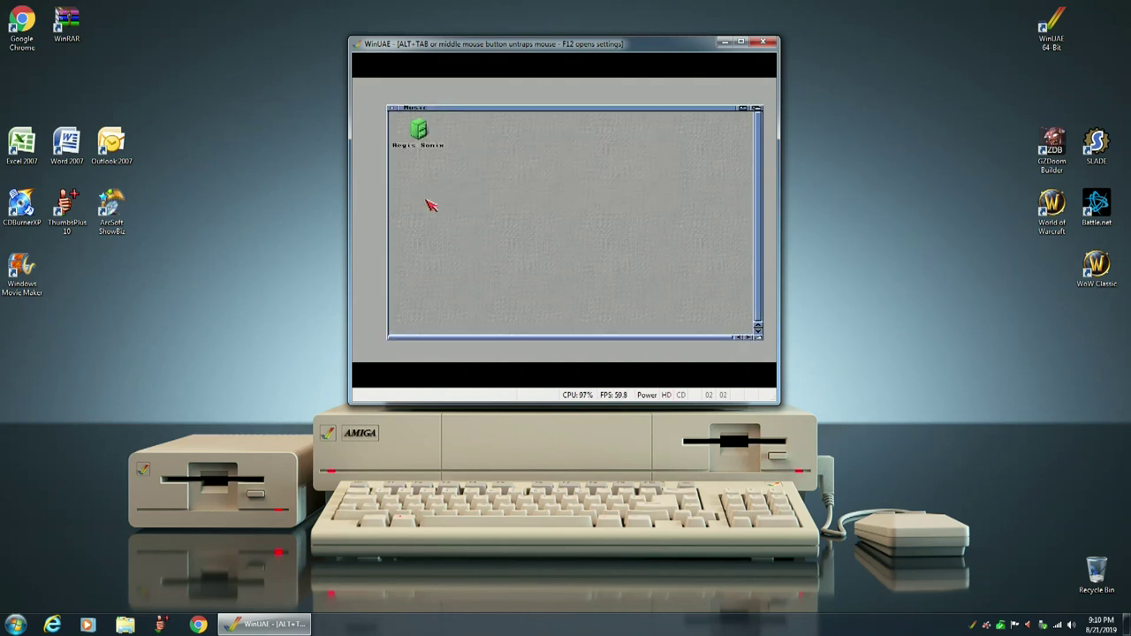
left_click(393, 109)
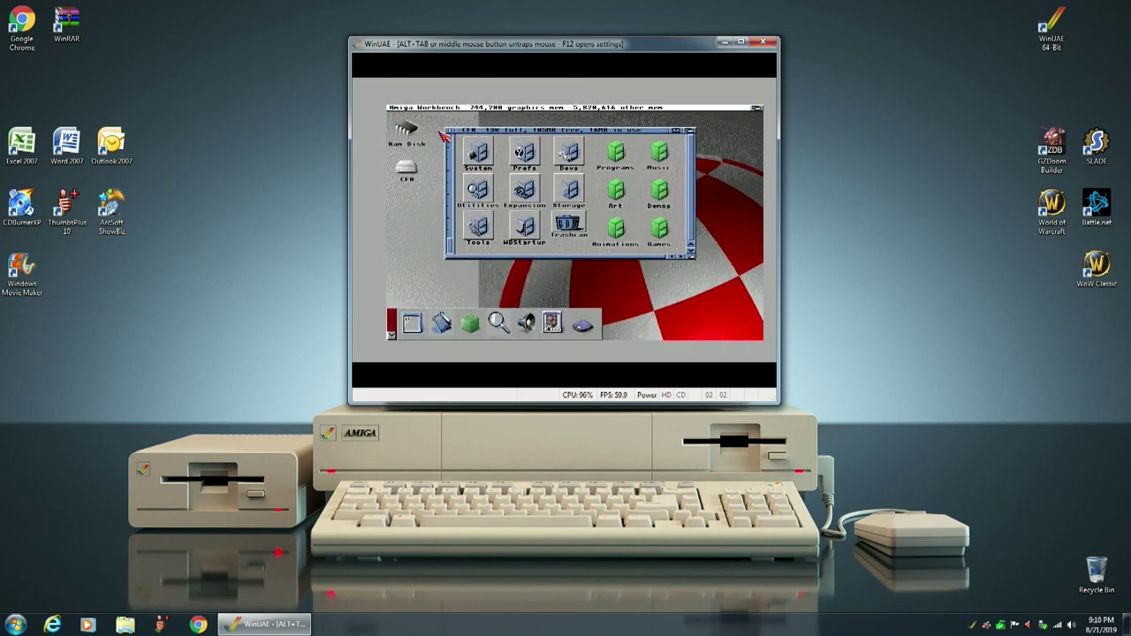
Step: Close the CF0 drawer and insert the AegisSonix20.adf disk image from C:\AmigaTemp into floppy drive DF0
left_click(451, 132)
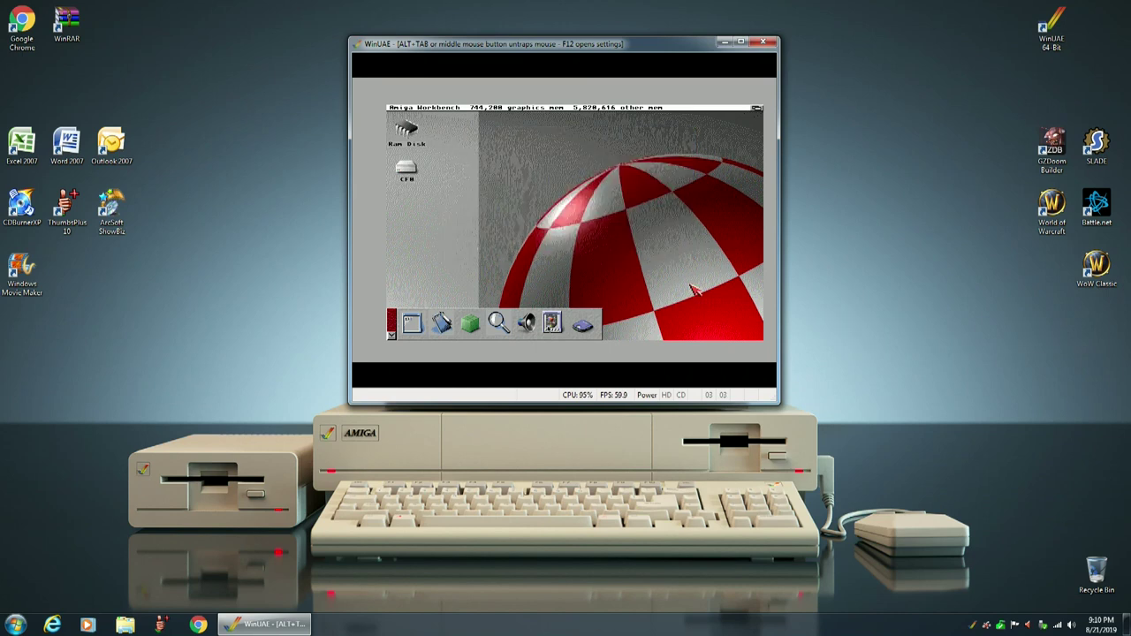
key("F12")
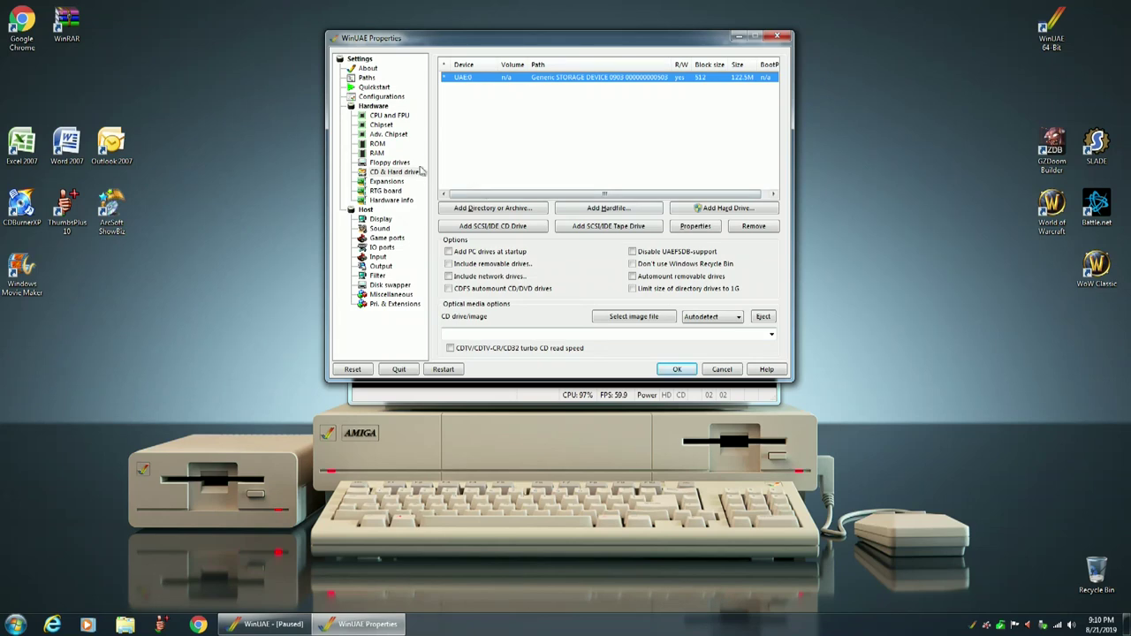
left_click(395, 164)
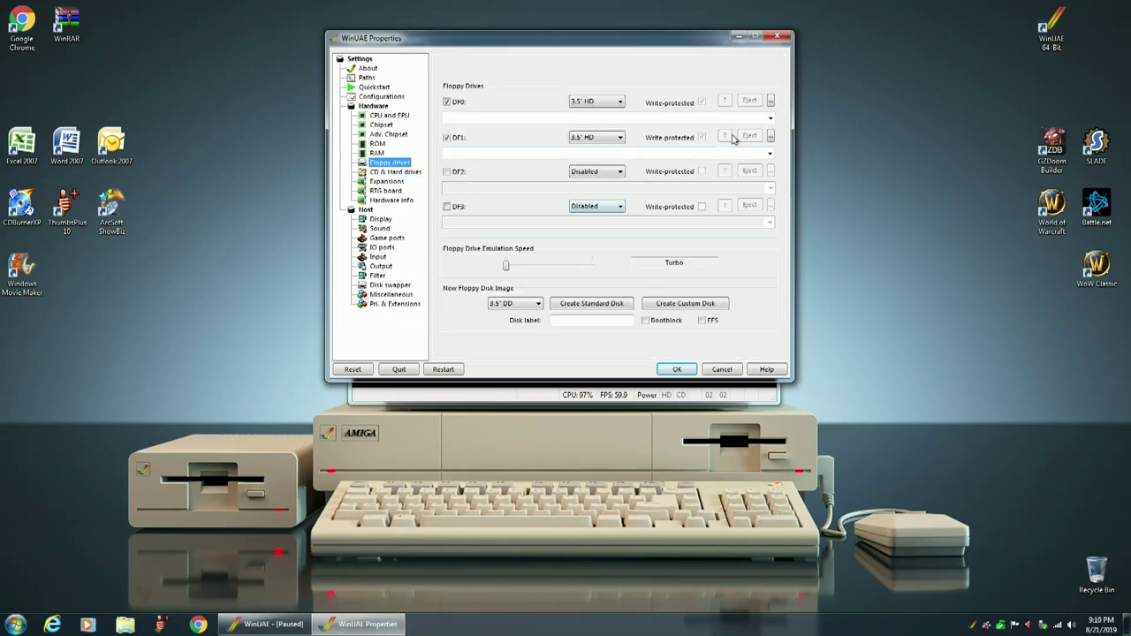
left_click(771, 103)
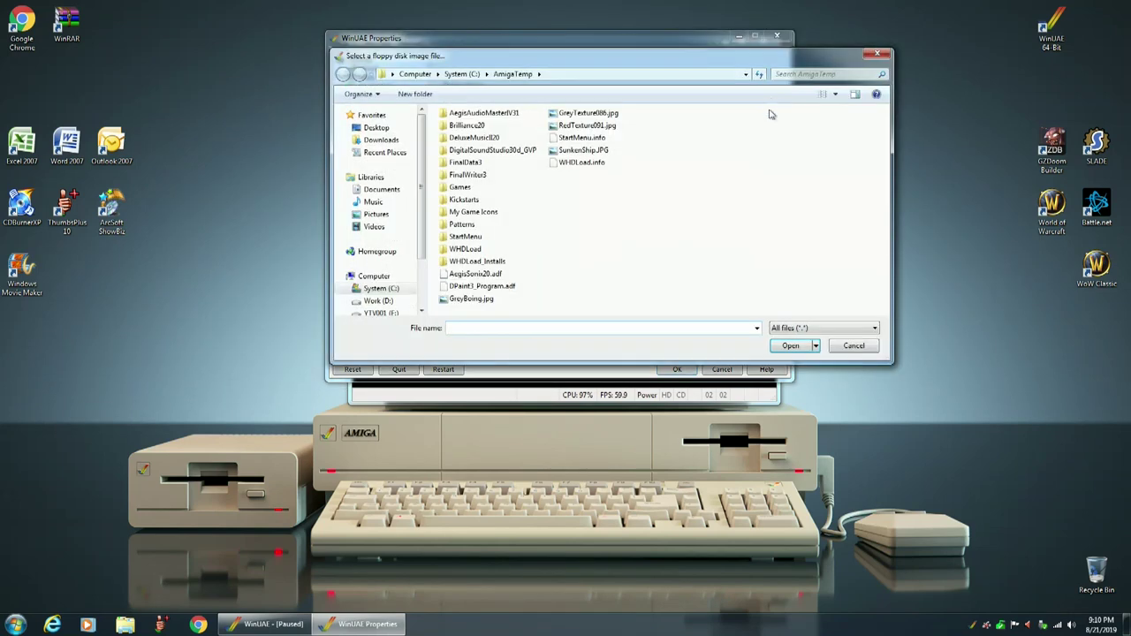
left_click(444, 276)
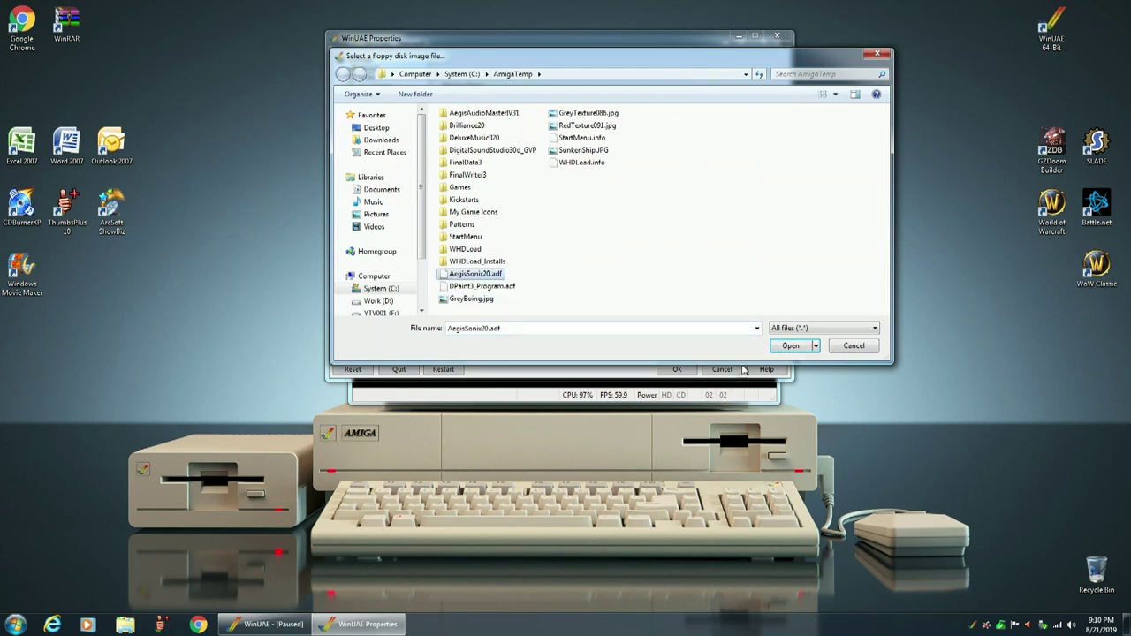
left_click(786, 346)
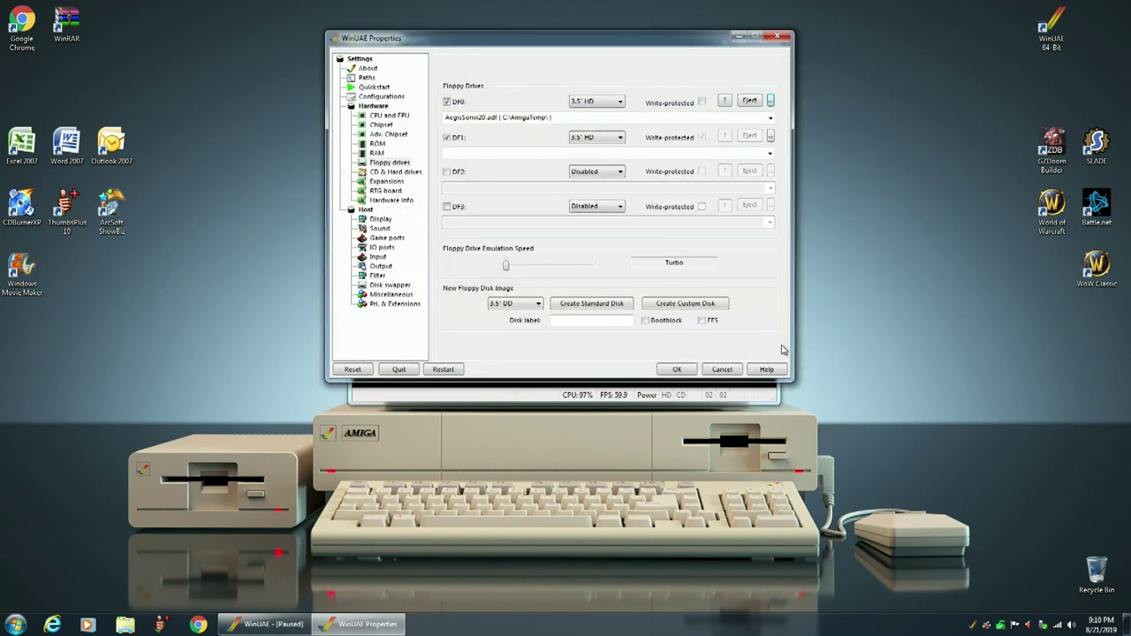
left_click(677, 370)
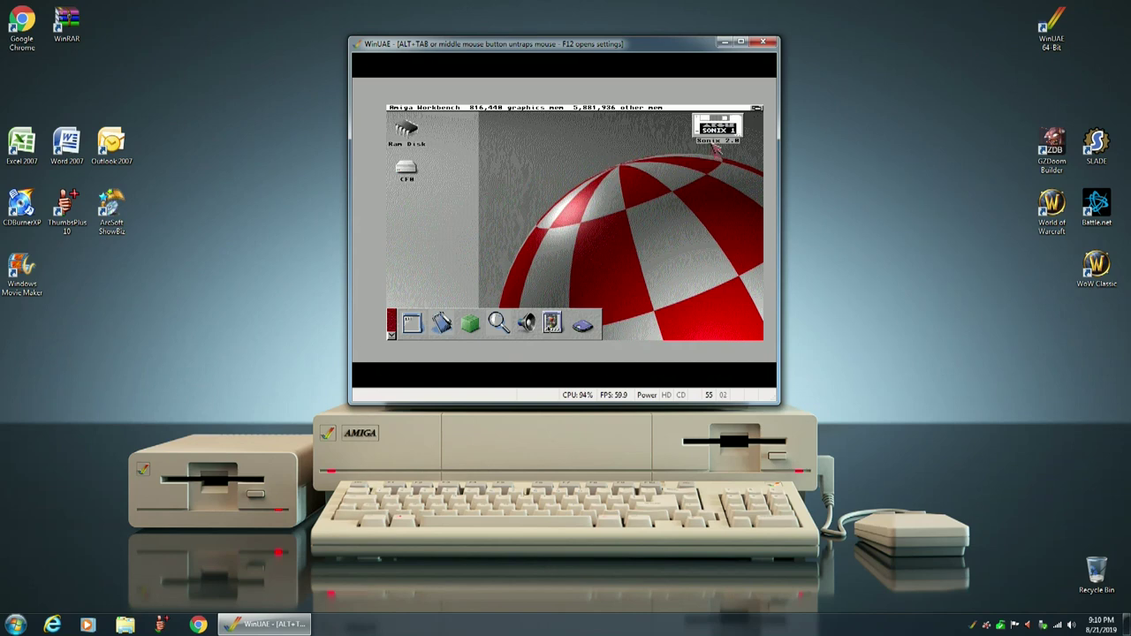
Step: Launch DiskMaster2 from the Programs drawer on CF0, using the NTSC:640 x 400 Interlaced screen mode
left_click(404, 167)
double_click(405, 168)
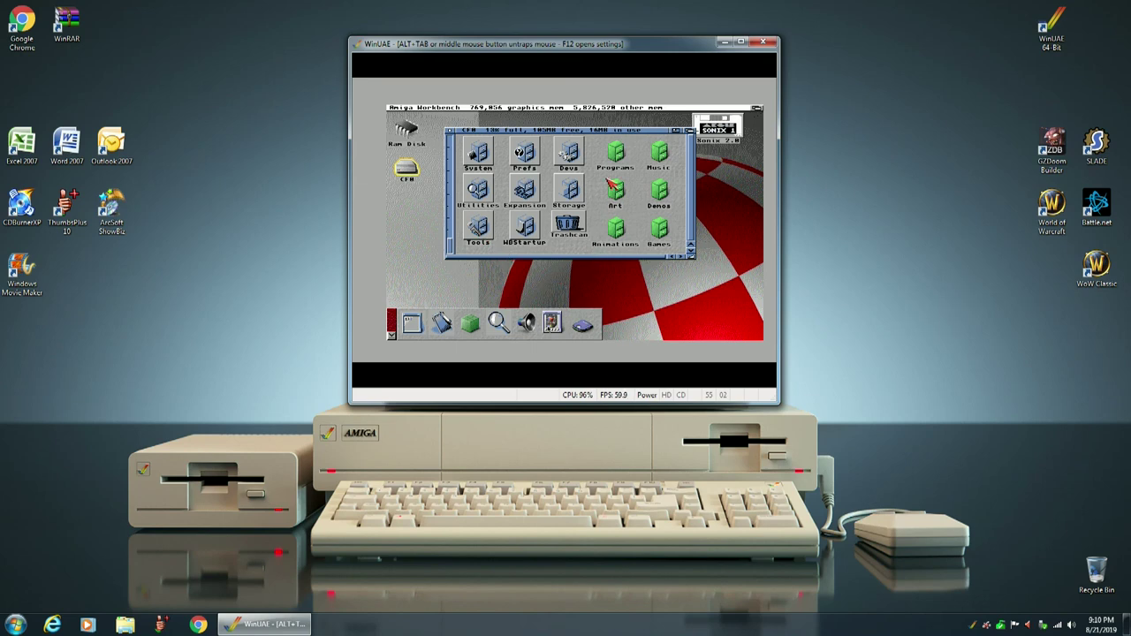
double_click(614, 151)
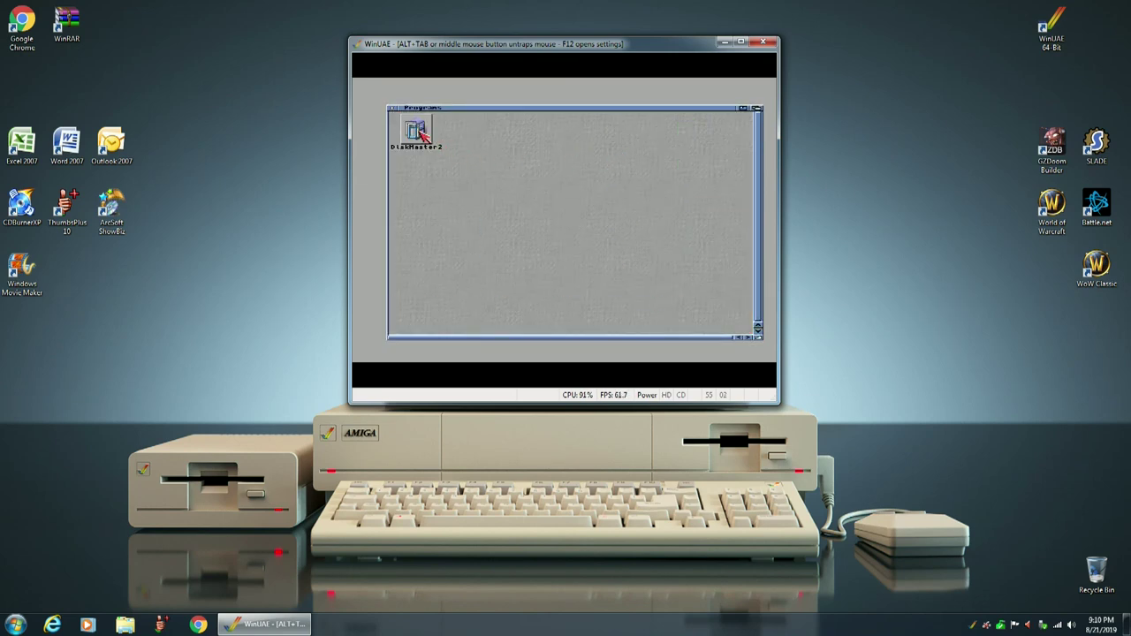
double_click(415, 131)
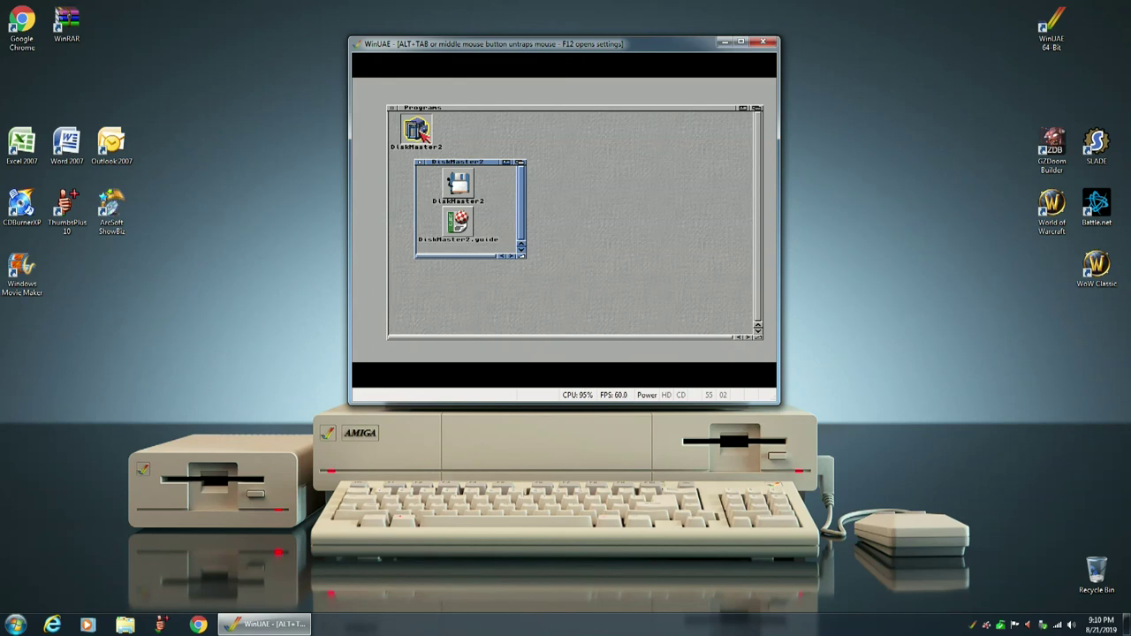
left_click(459, 183)
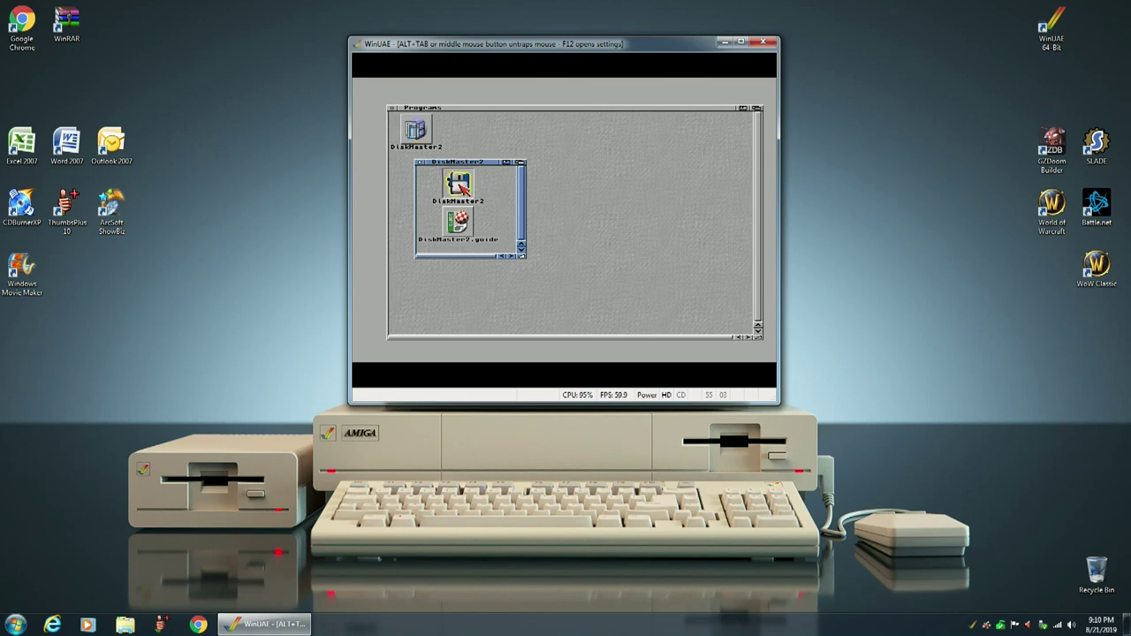
double_click(459, 183)
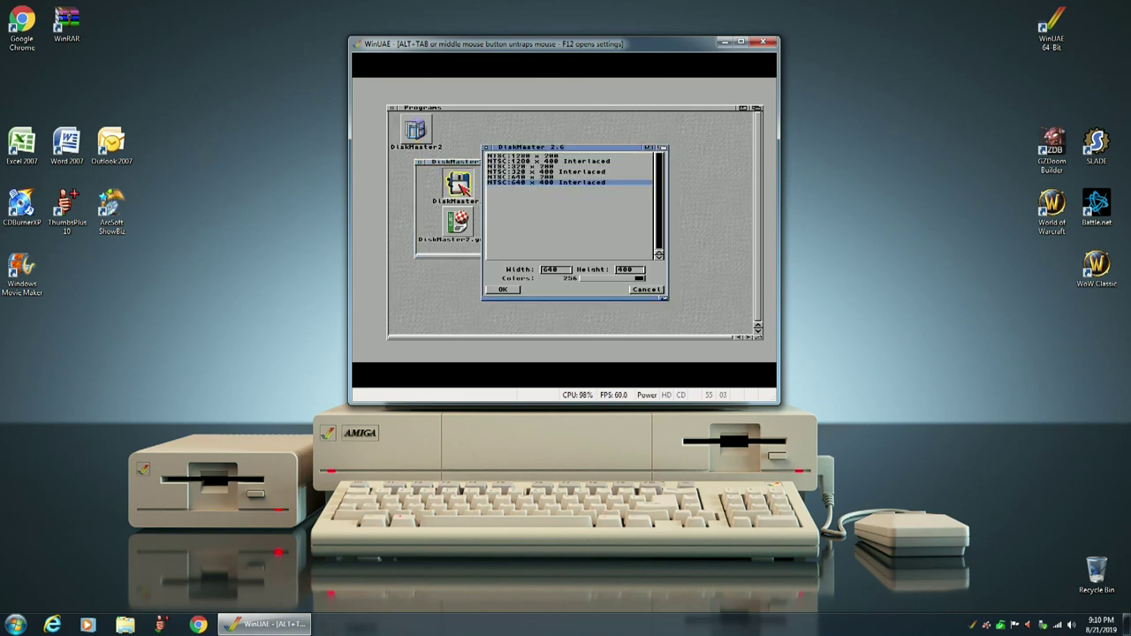
left_click(503, 290)
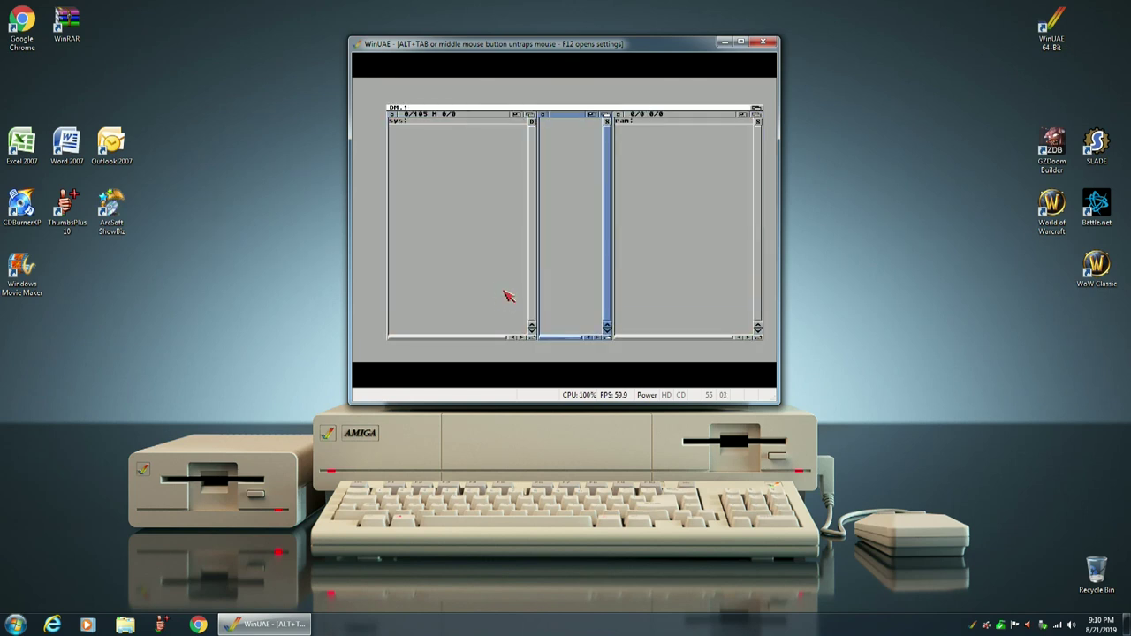
left_click(578, 258)
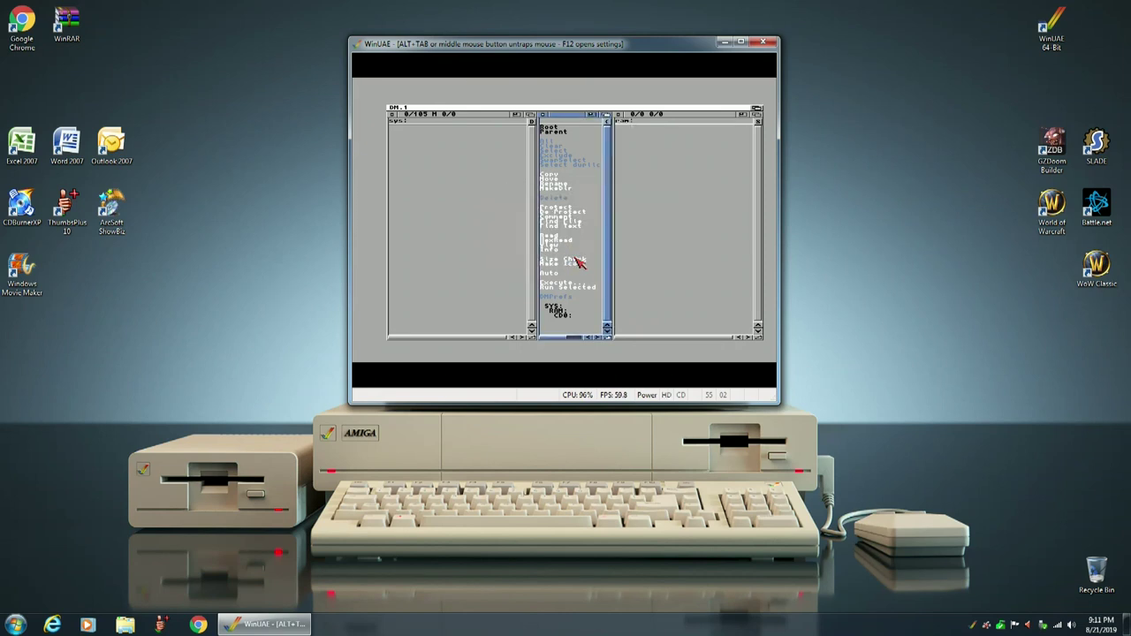
Step: Set DiskMaster's destination pane from ram: to DH0: and open the Music/Aegis Sonix directory there
left_click(678, 196)
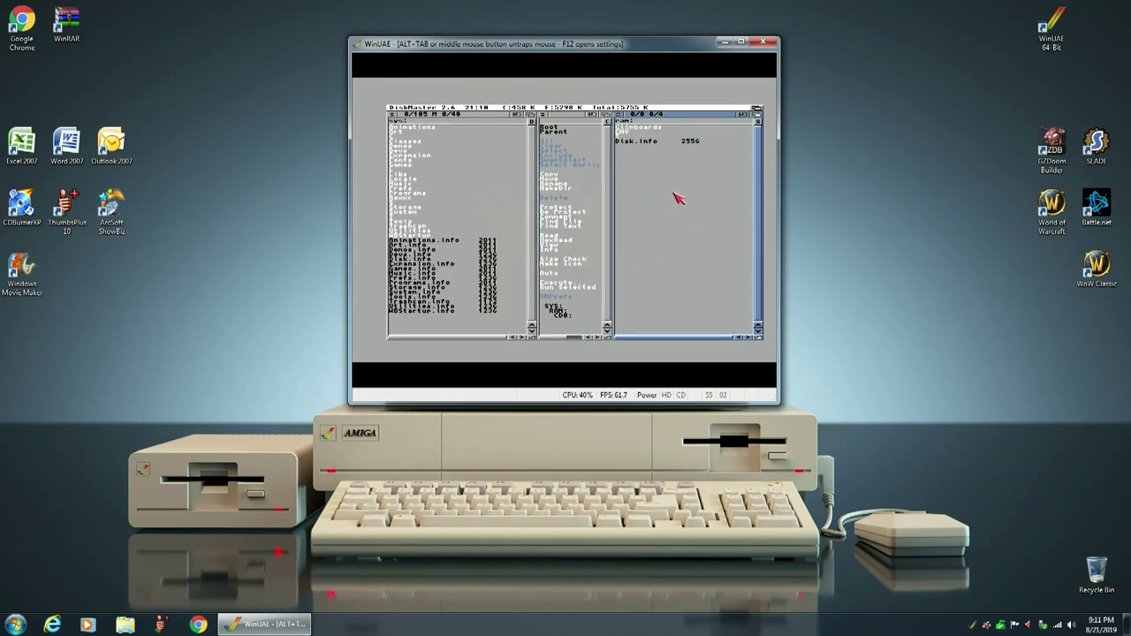
left_click(658, 121)
type("DH0:")
key("Return")
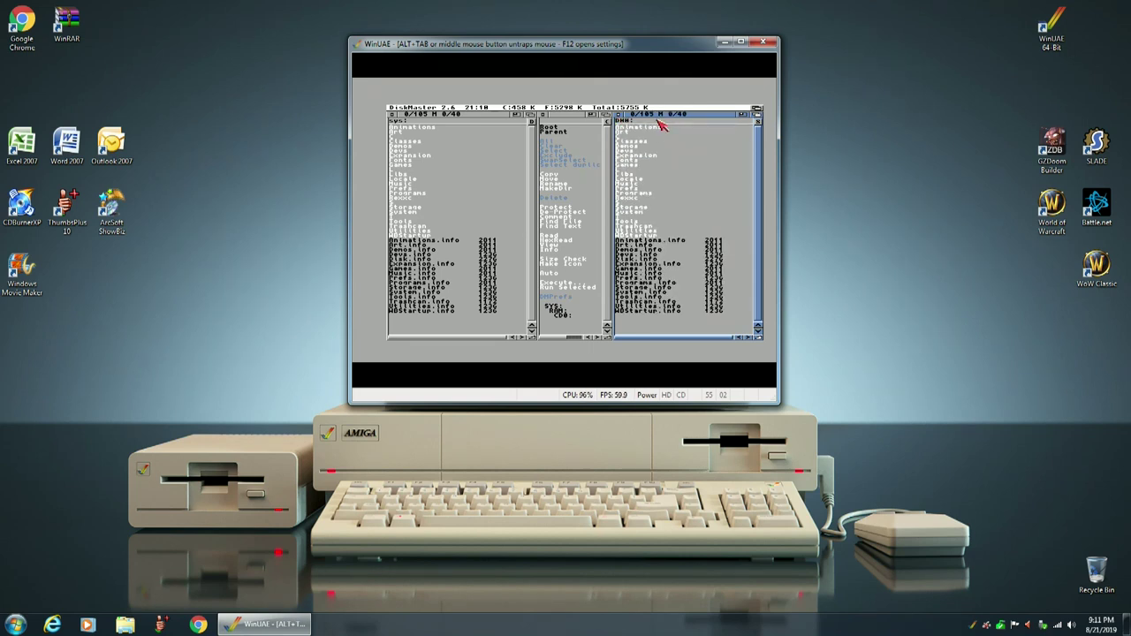
double_click(628, 184)
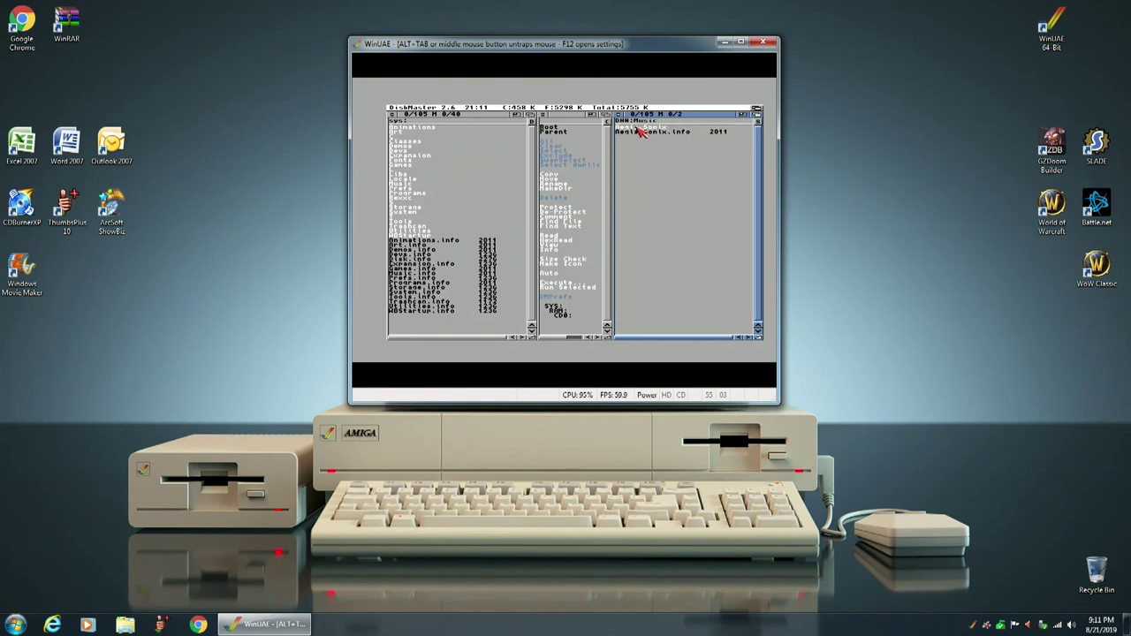
double_click(640, 128)
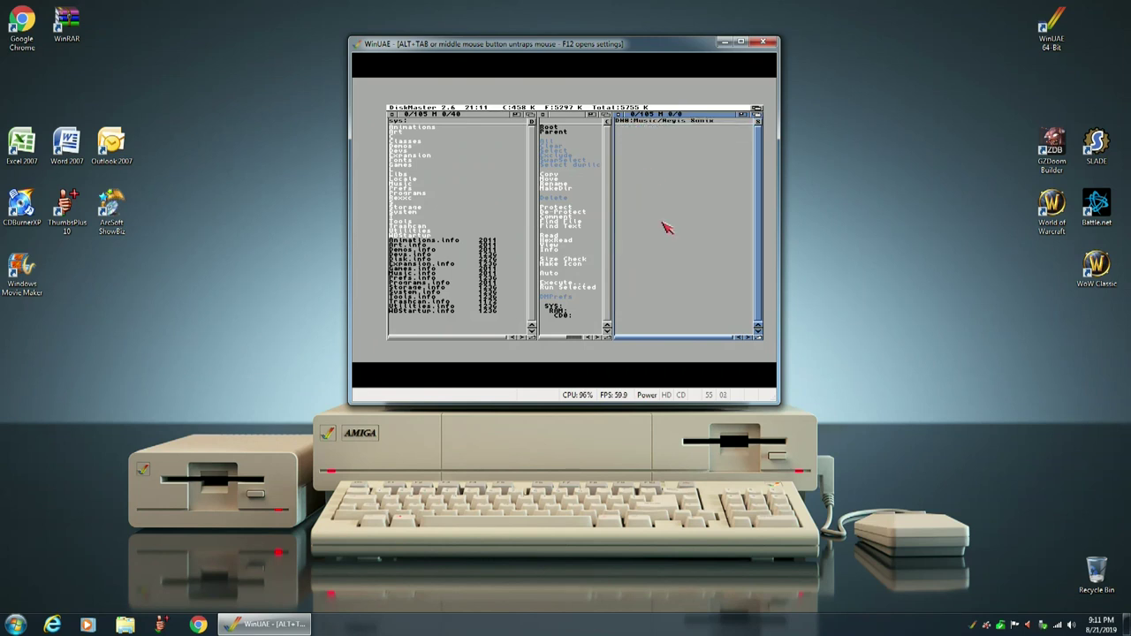
Step: List DF0: in DiskMaster's source pane and copy its Instruments, Miscellaneous and Scores directories to DH0:Music/Aegis Sonix
left_click(450, 324)
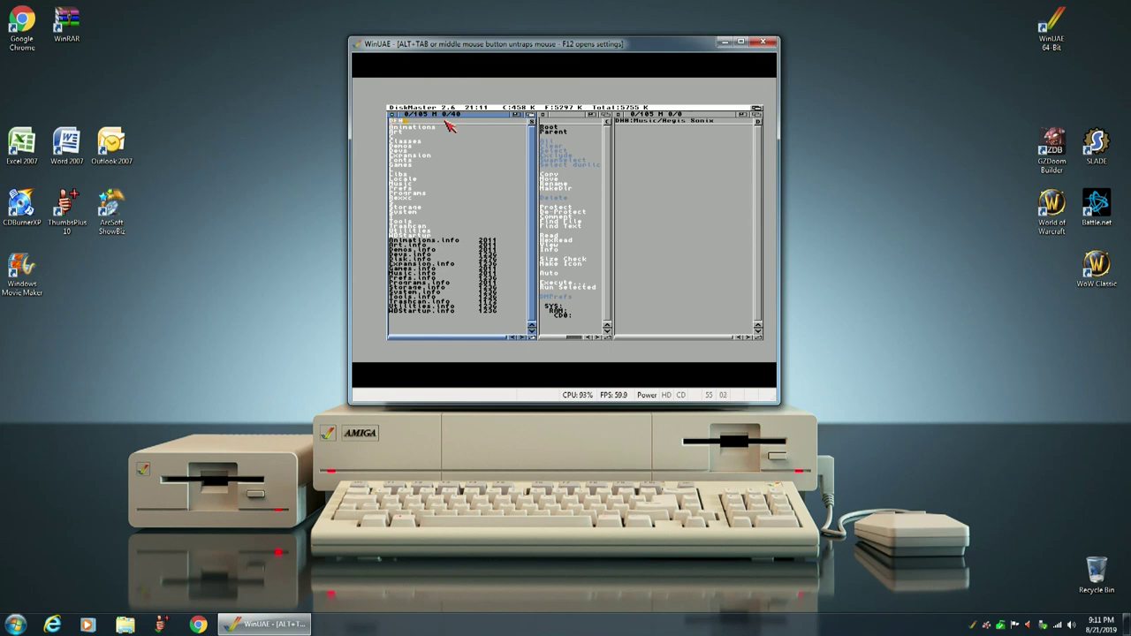
double_click(446, 122)
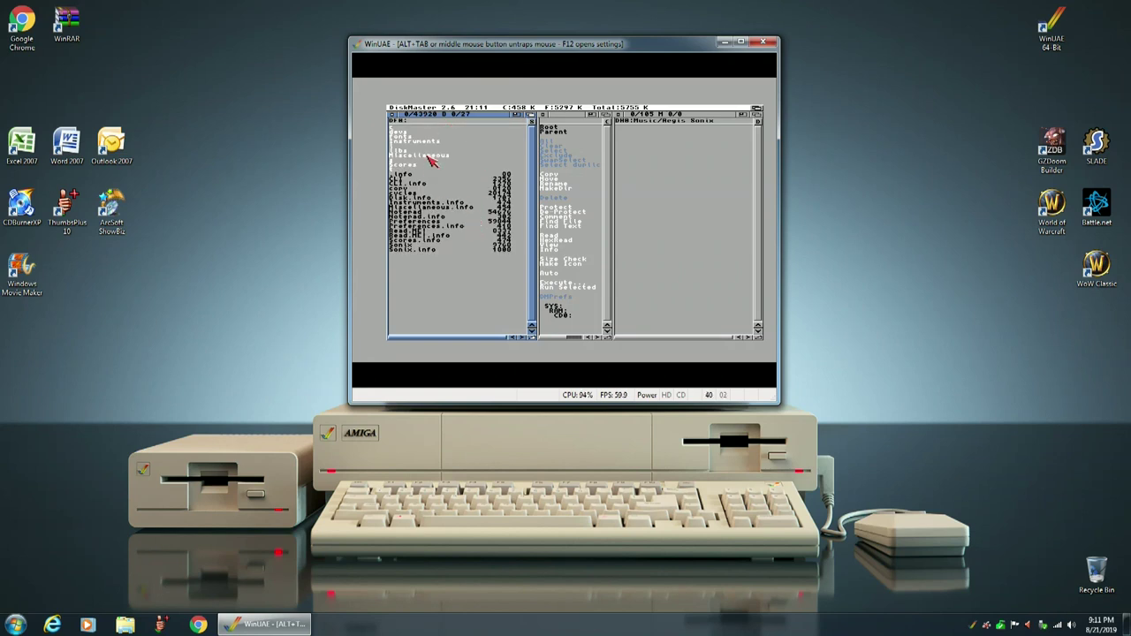
left_click(423, 141)
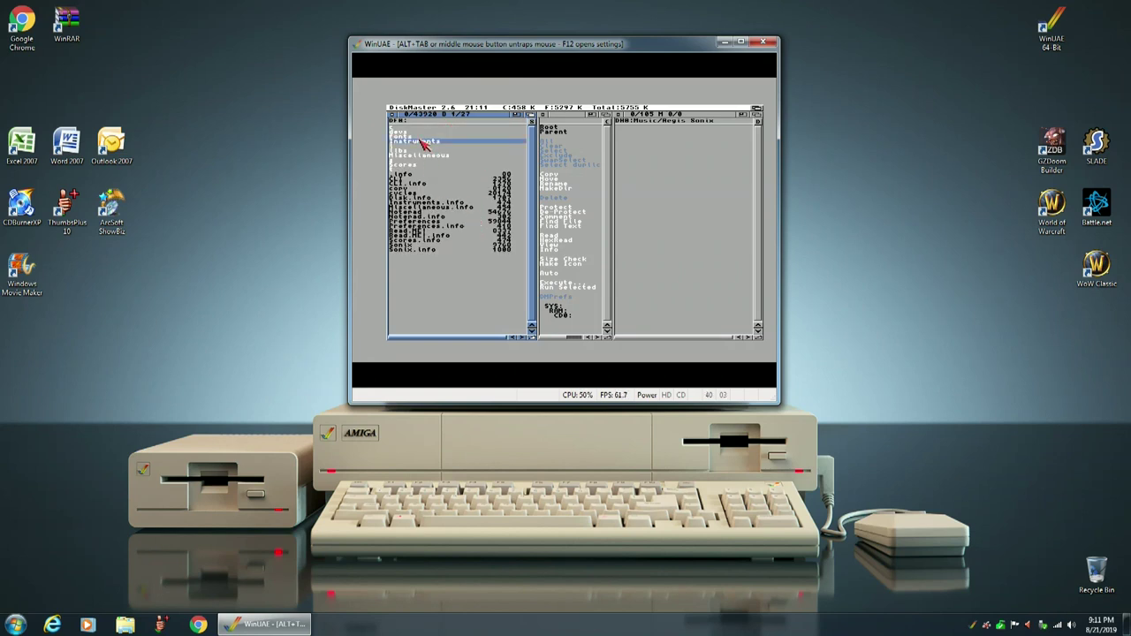
left_click(423, 155)
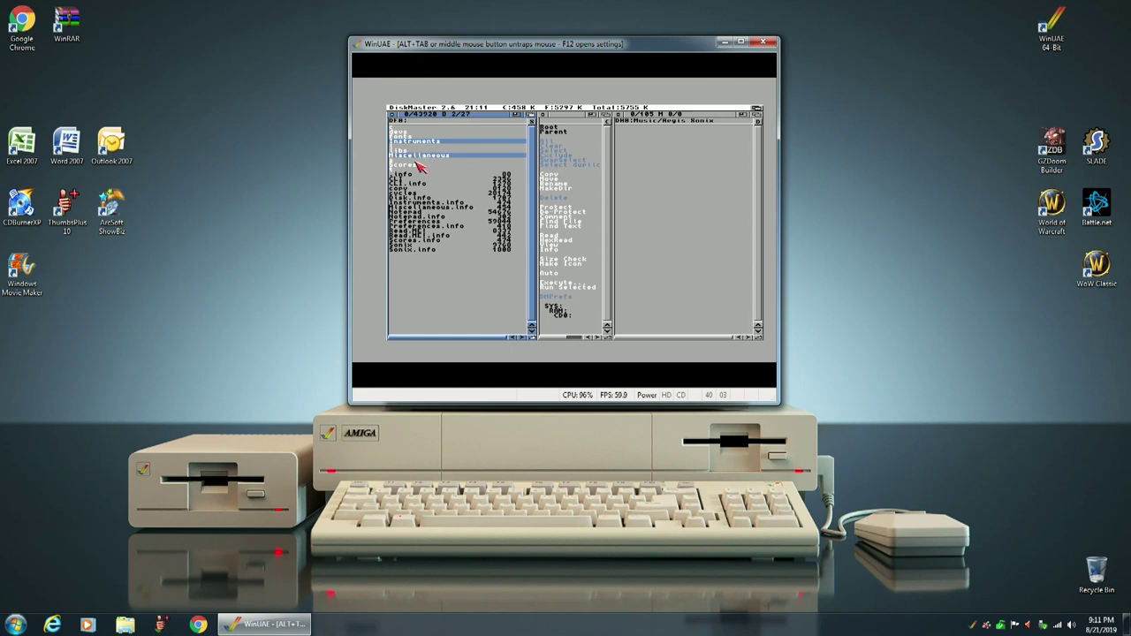
left_click(412, 166)
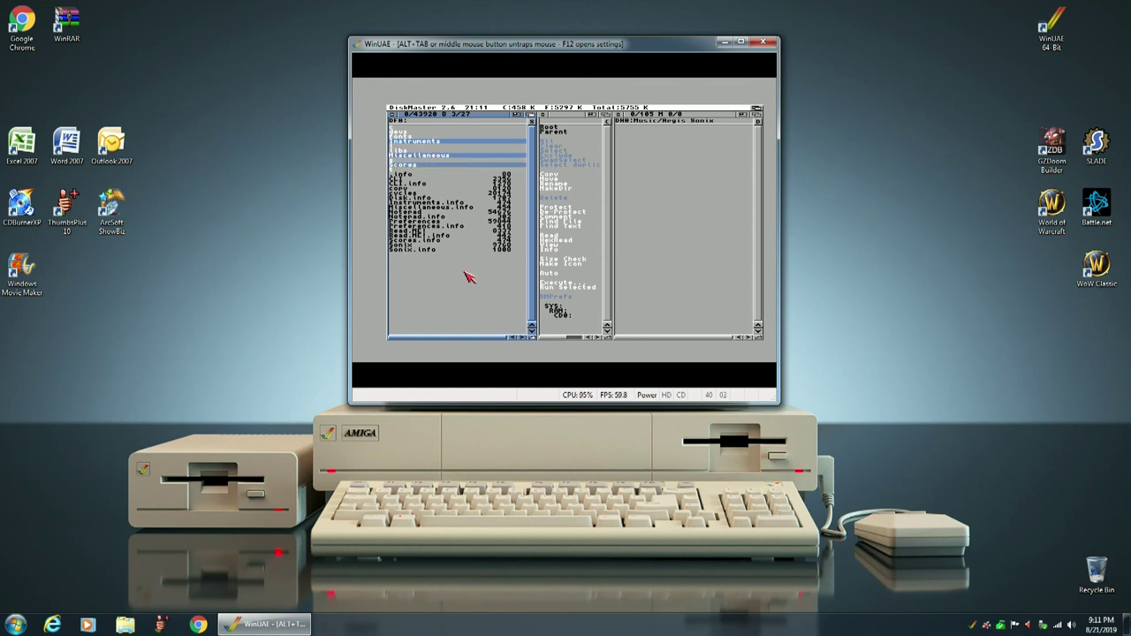
left_click(549, 177)
left_click(500, 241)
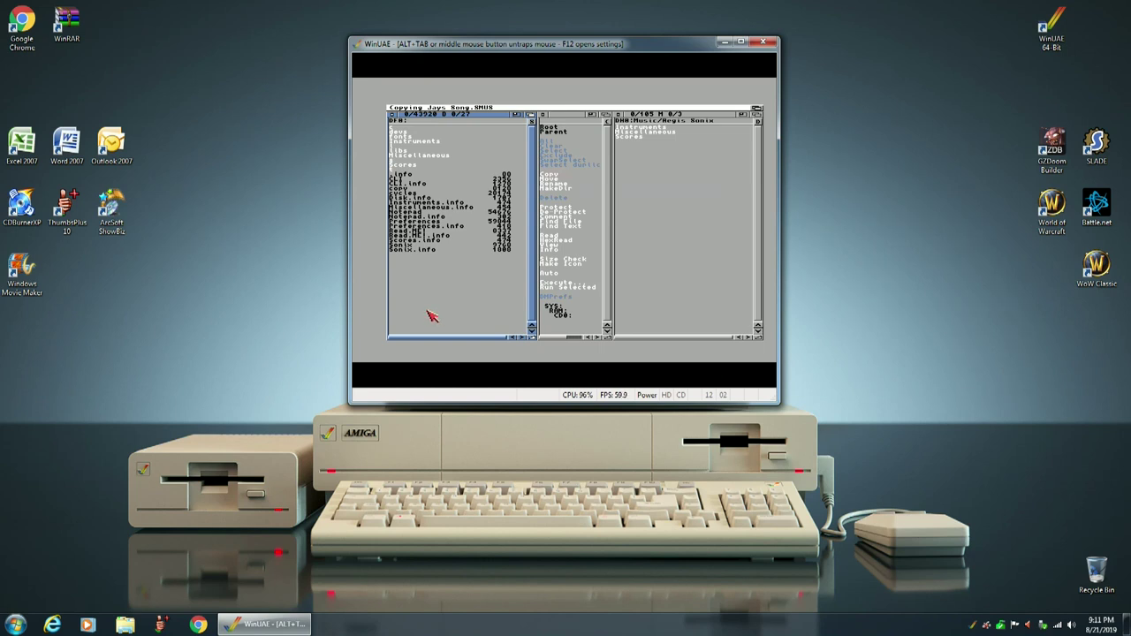
Step: Copy the files copy, cycles, Sonix and Sonix.info from DF0: to DH0:Music/Aegis Sonix
left_click(400, 188)
left_click(402, 194)
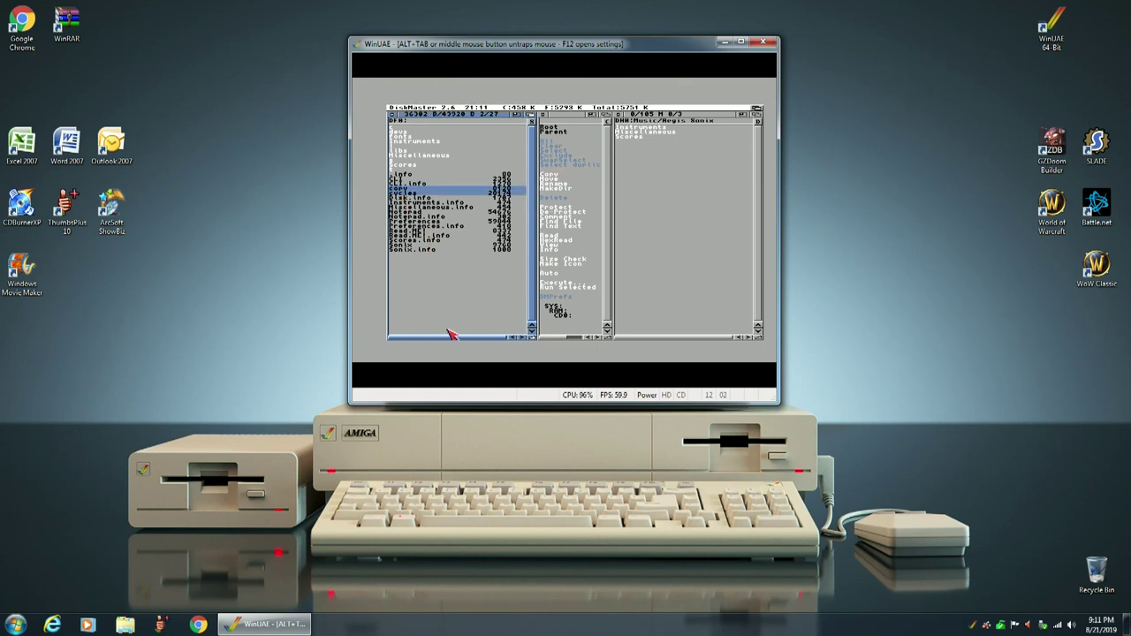
left_click(548, 179)
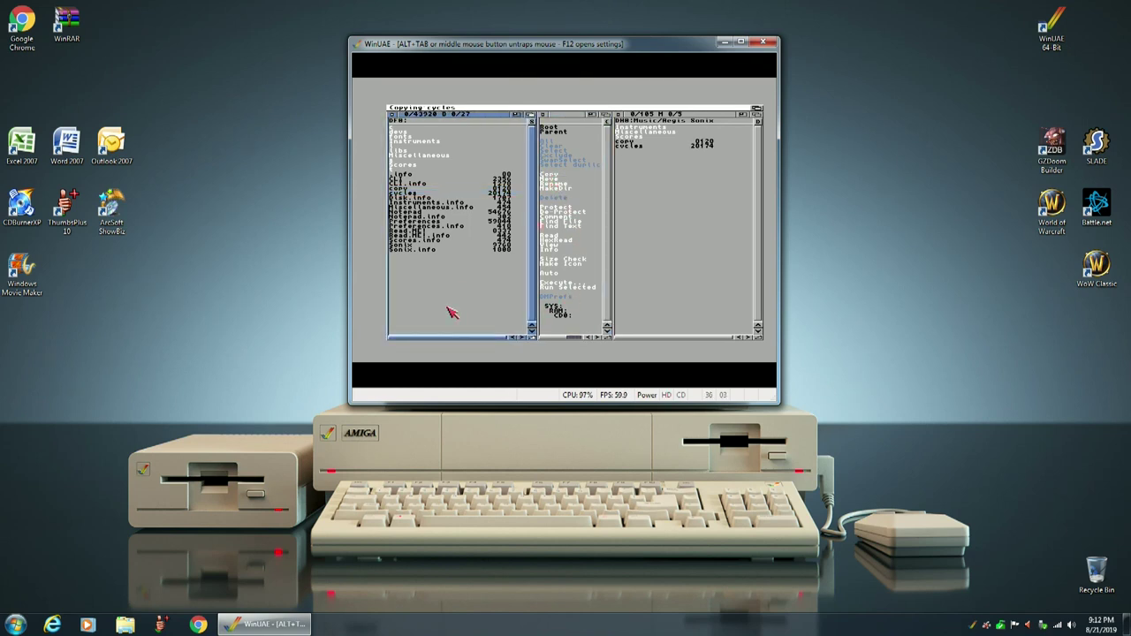
left_click(404, 245)
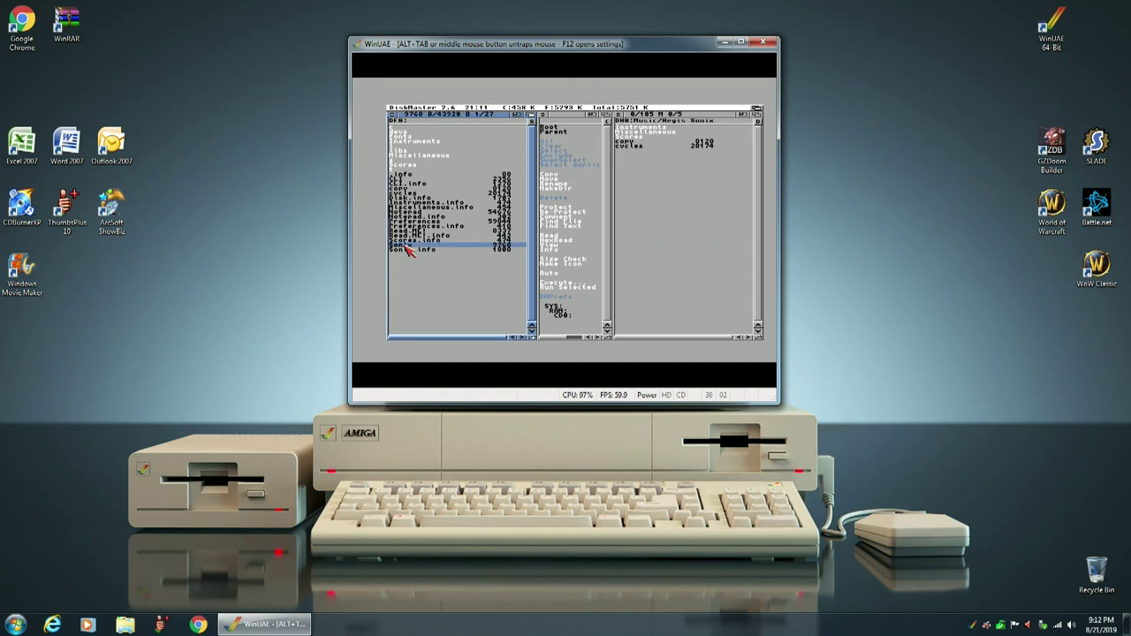
left_click(406, 249)
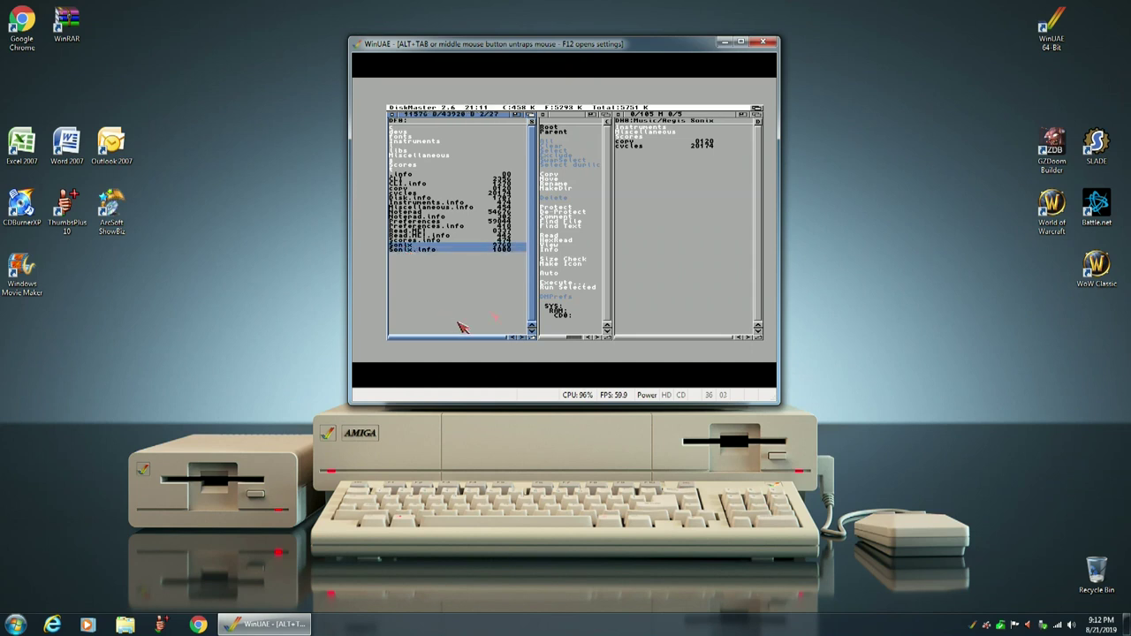
left_click(548, 180)
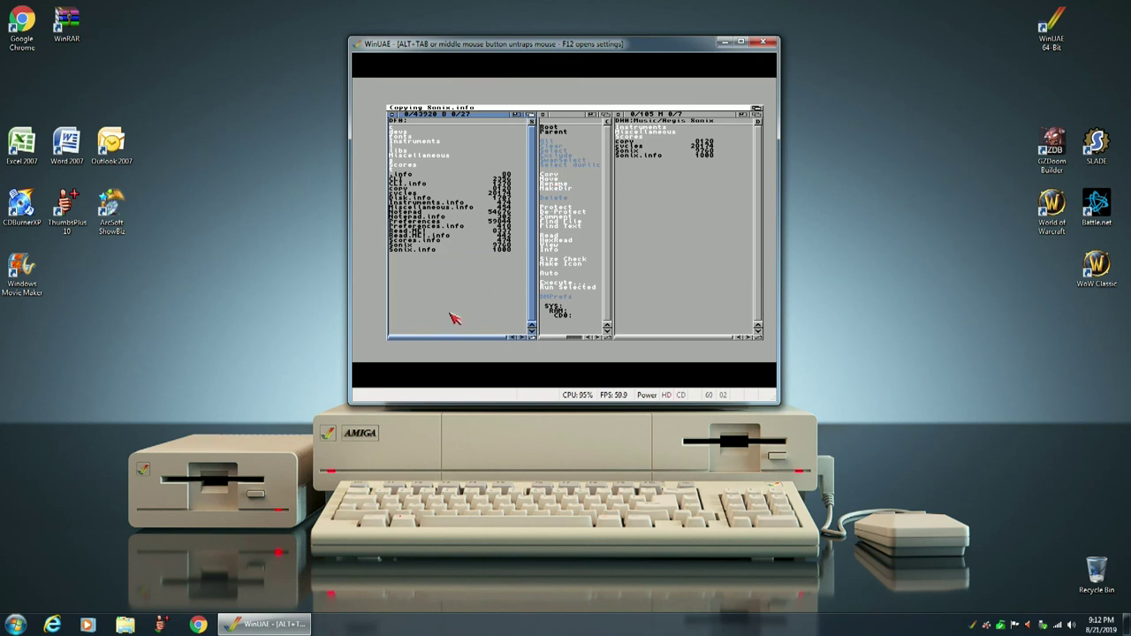
Step: Quit DiskMaster and close the DiskMaster2, Programs and CF0 drawers
right_click(415, 113)
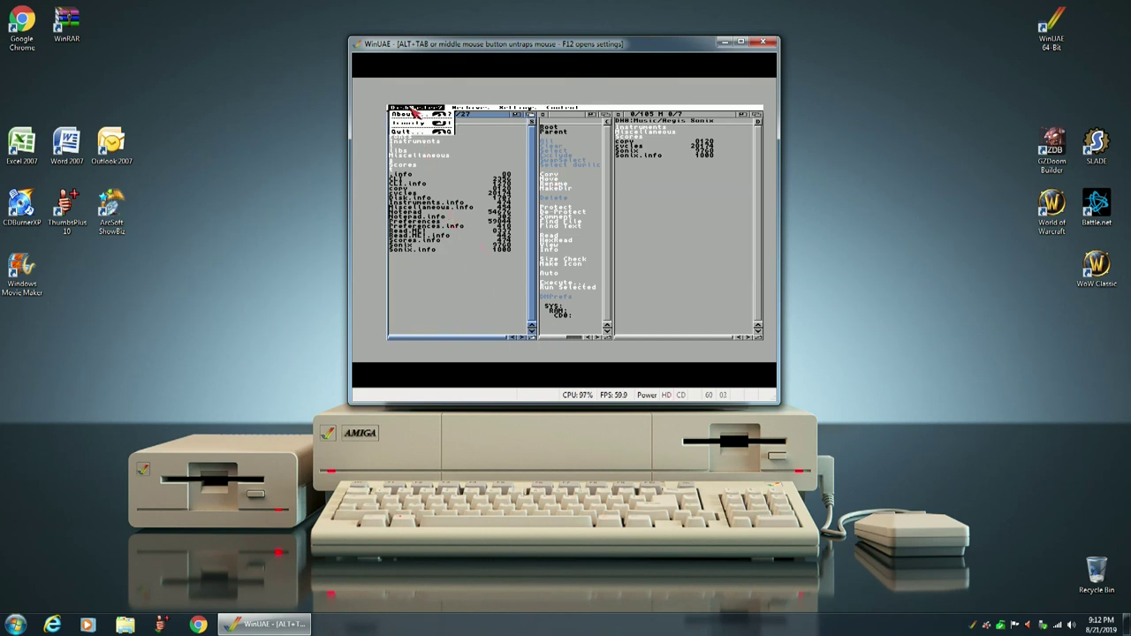
right_click(411, 132)
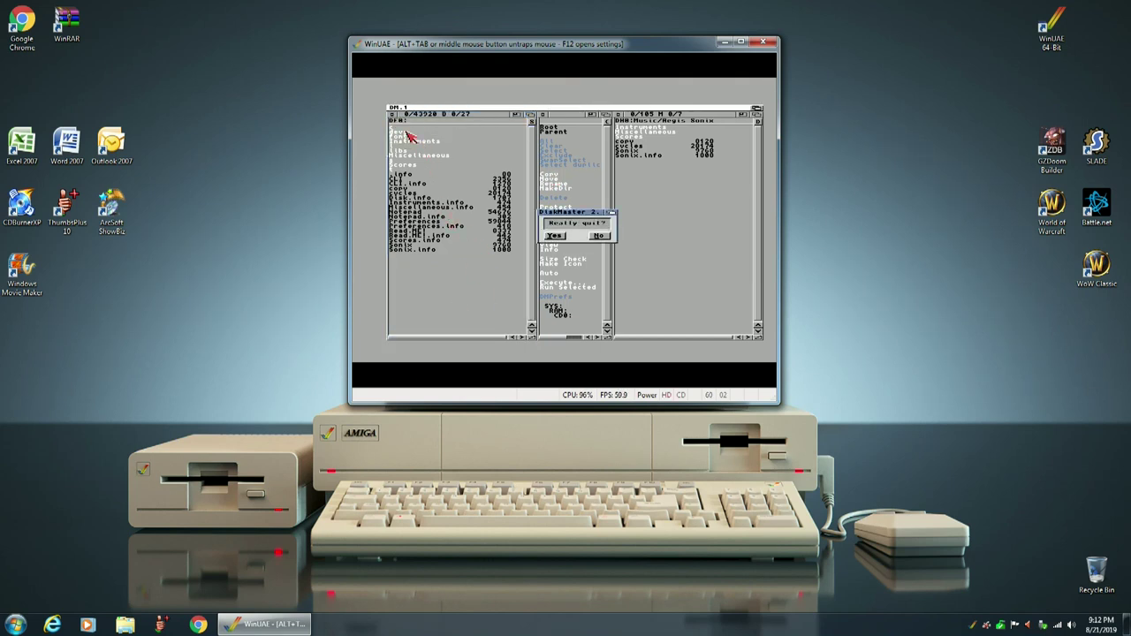
left_click(560, 237)
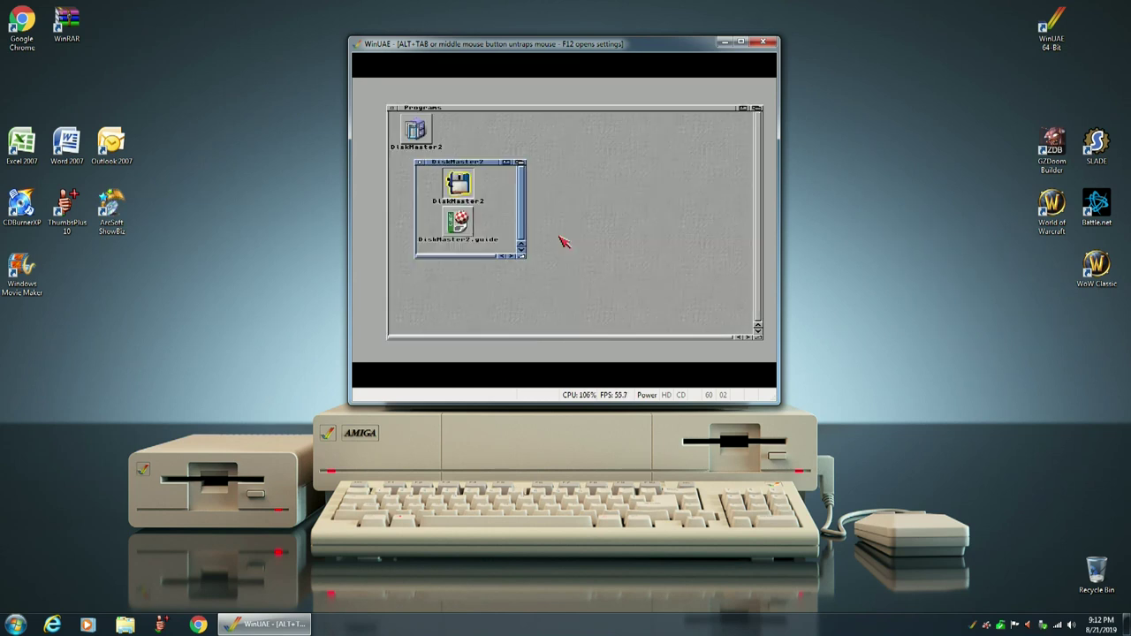
left_click(419, 162)
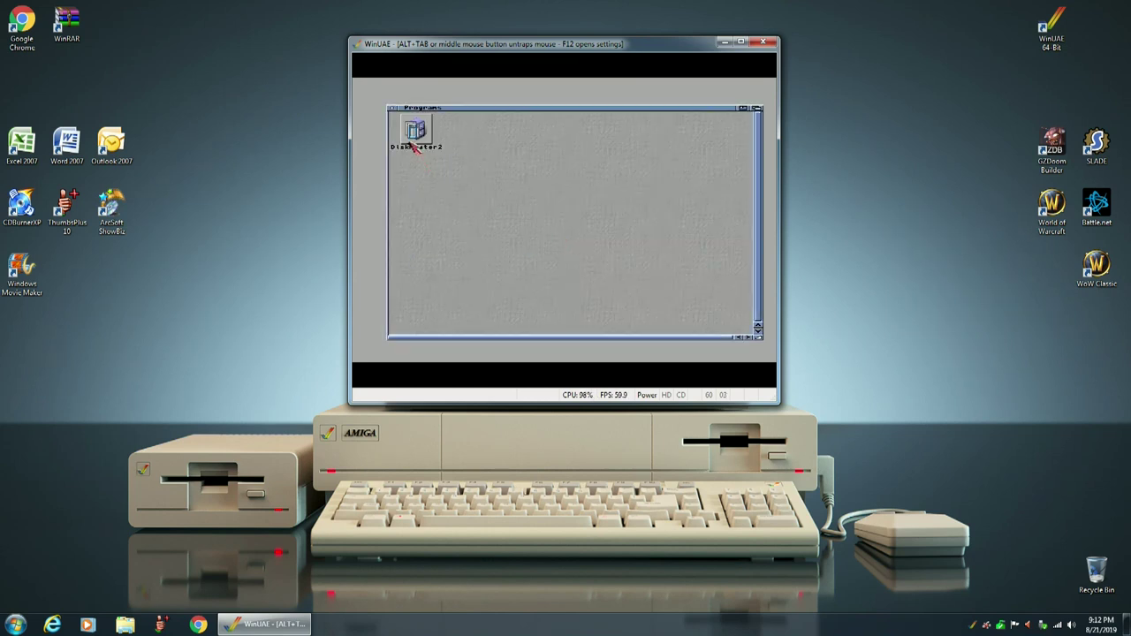
left_click(393, 108)
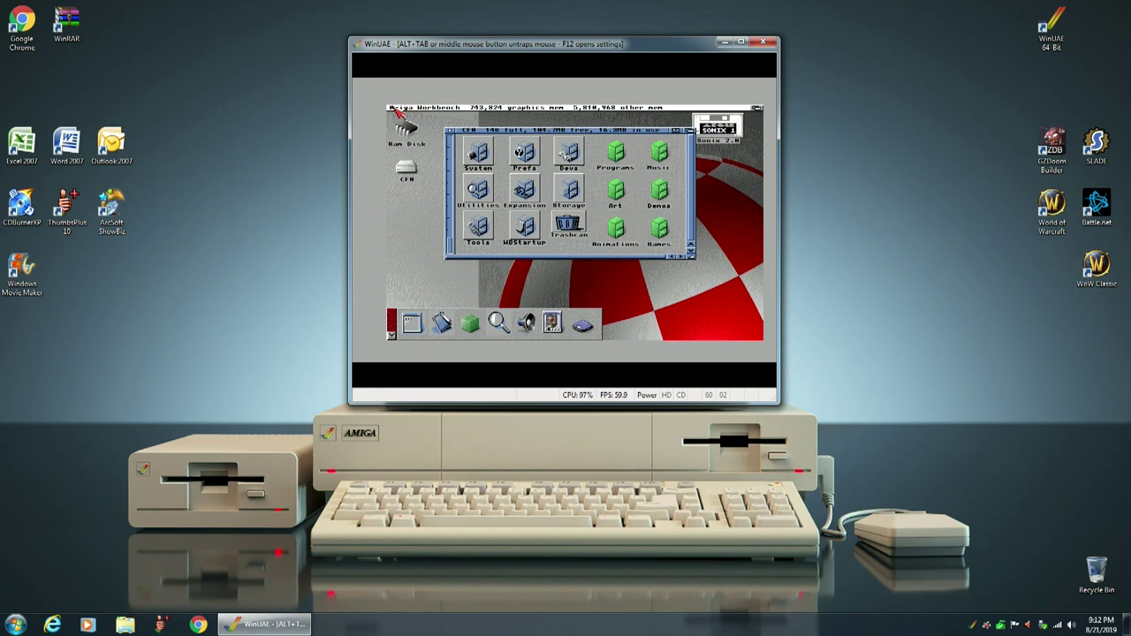
left_click(451, 132)
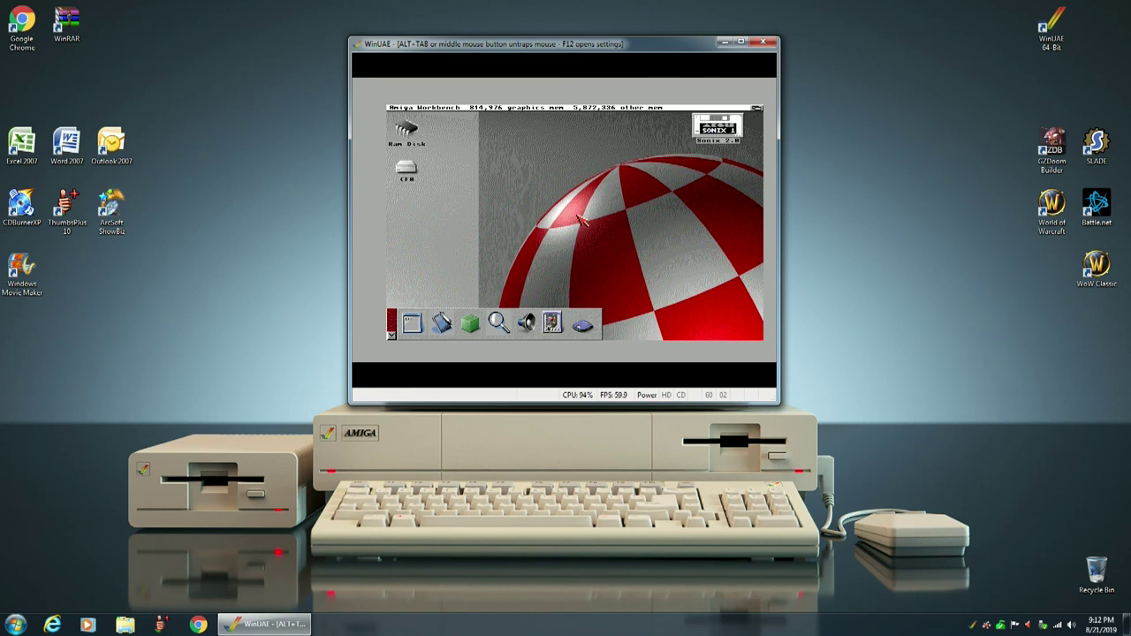
Step: Eject the AegisSonix20.adf image from floppy drive DF0 and return to Workbench
key("F12")
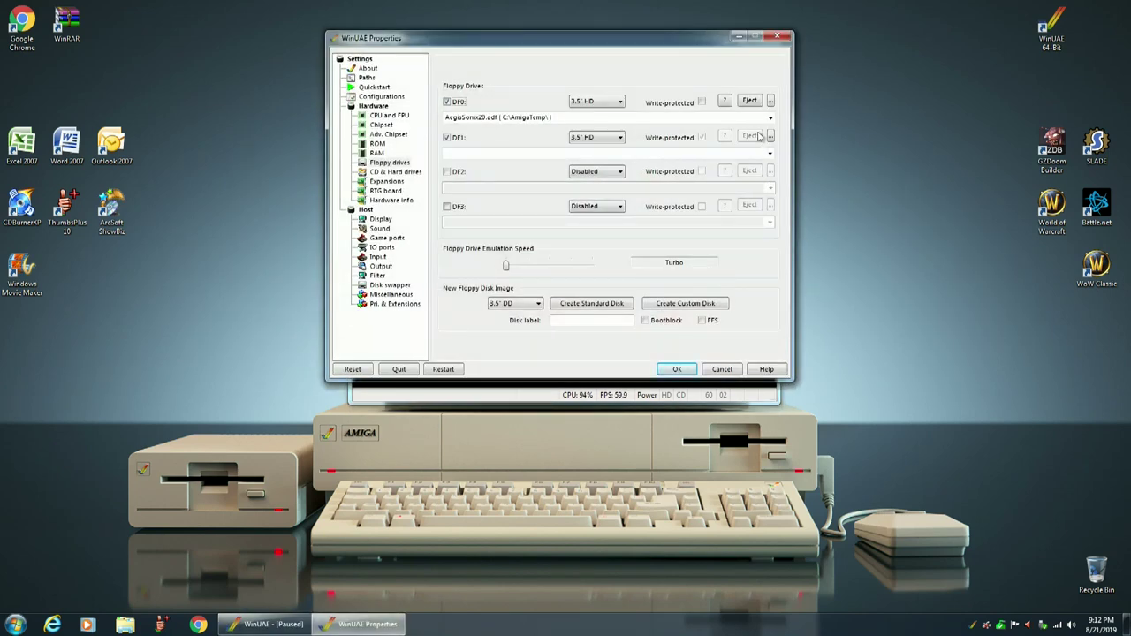
left_click(748, 102)
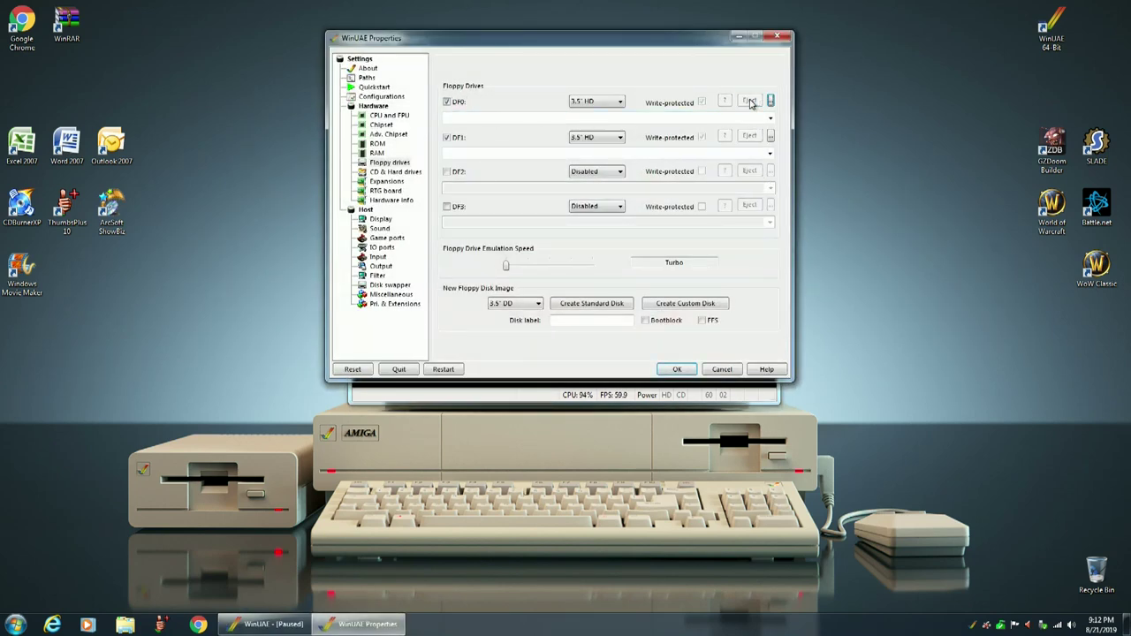
left_click(676, 369)
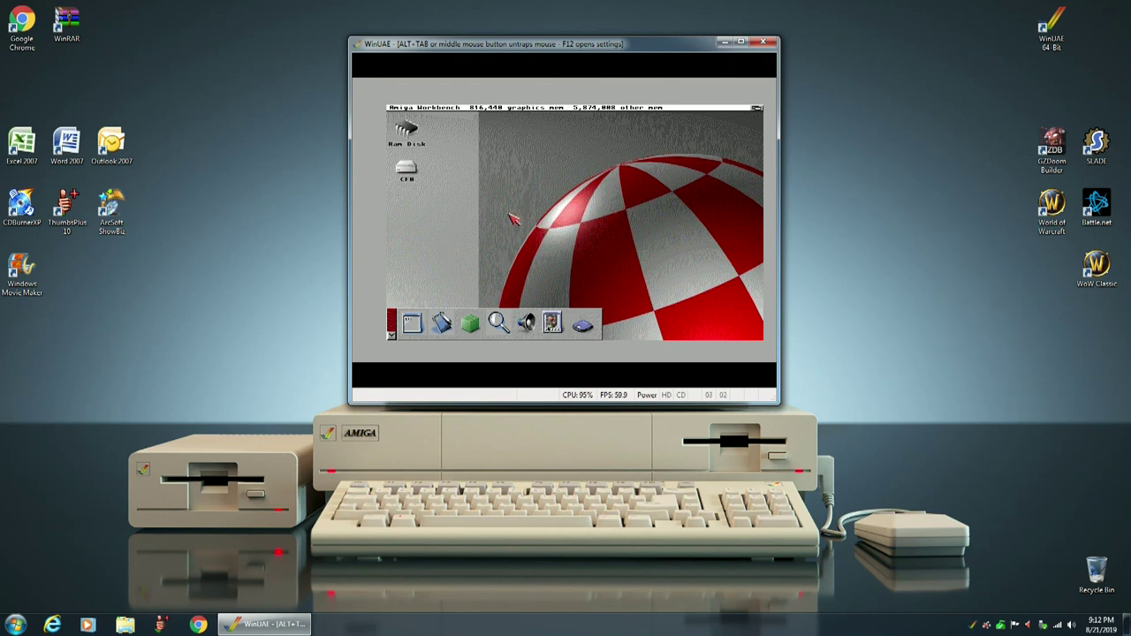
Step: Open the Aegis Sonix drawer in CF0's Music drawer, then shrink its window and place it just below the drawer icon
double_click(409, 169)
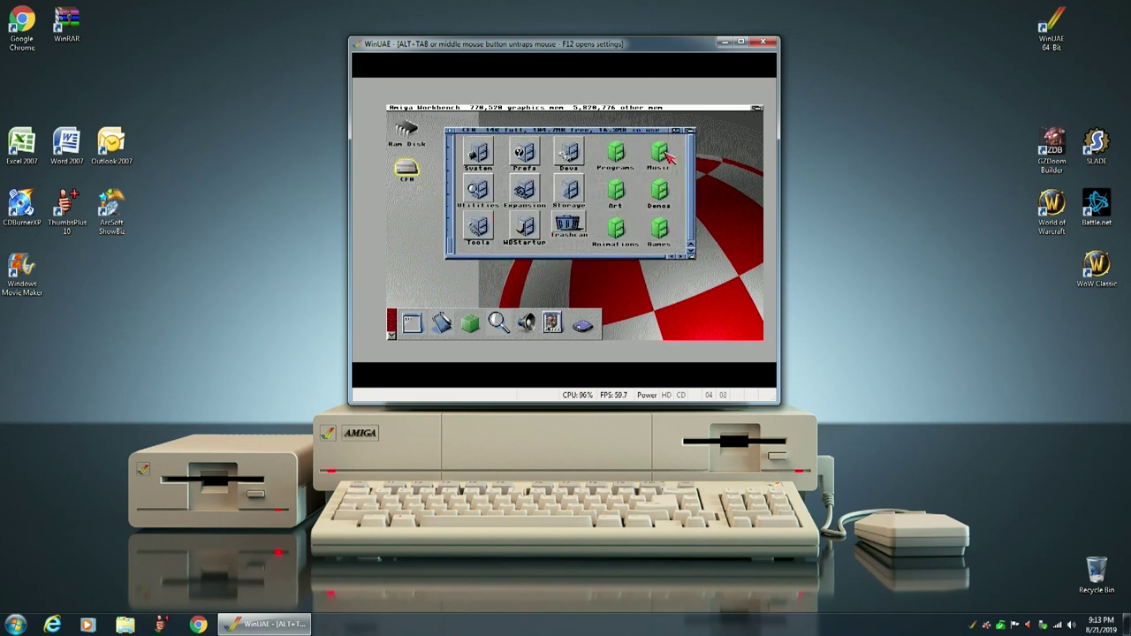
double_click(661, 155)
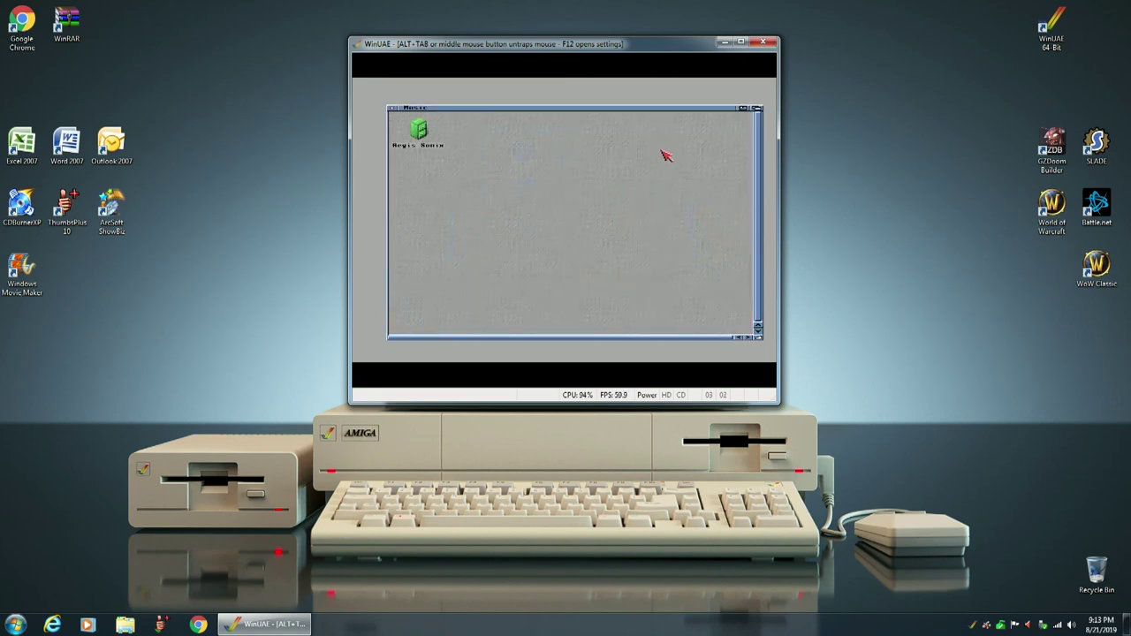
double_click(420, 129)
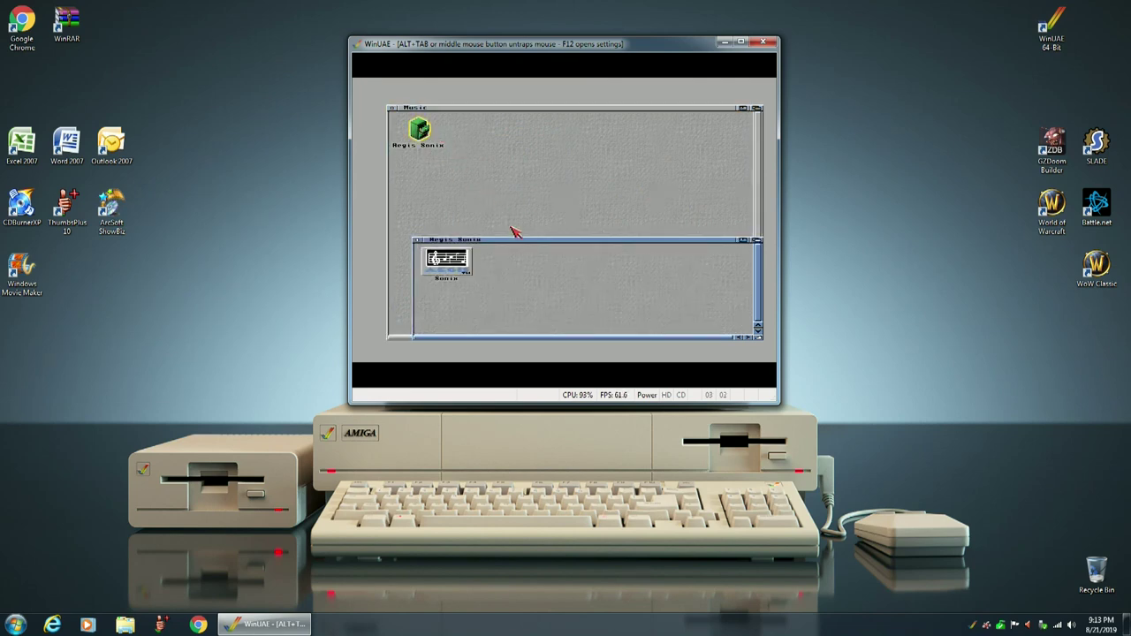
left_click_drag(520, 244, 510, 194)
left_click_drag(752, 291, 505, 246)
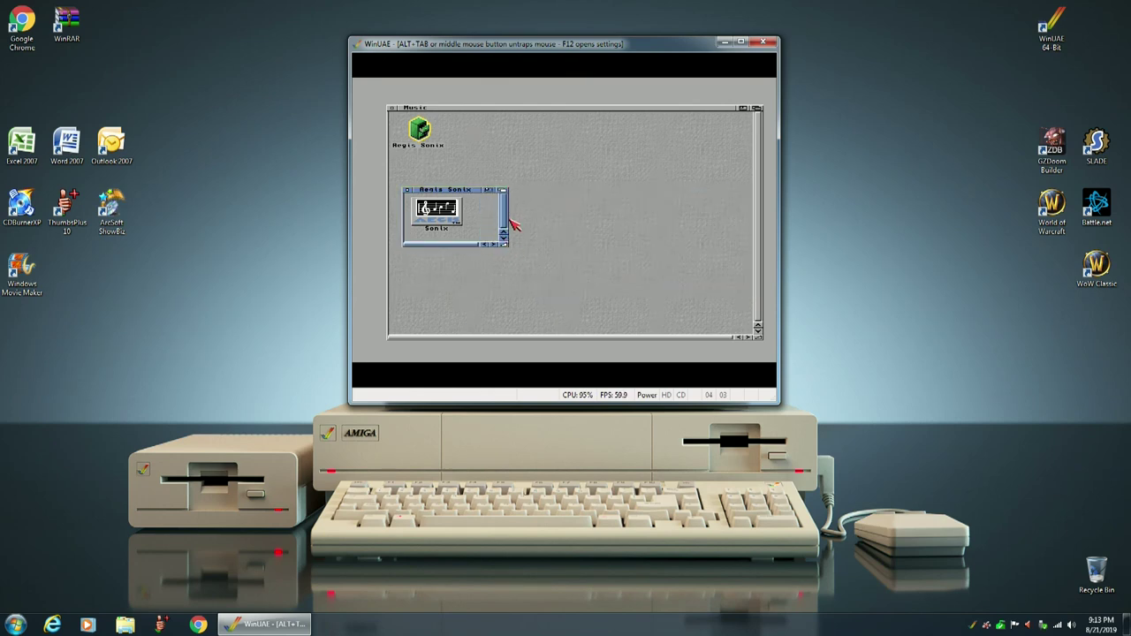
left_click_drag(455, 190, 459, 168)
Step: Clean up the icons in the Aegis Sonix window and trim the window slightly closer around the Sonix icon
right_click(458, 109)
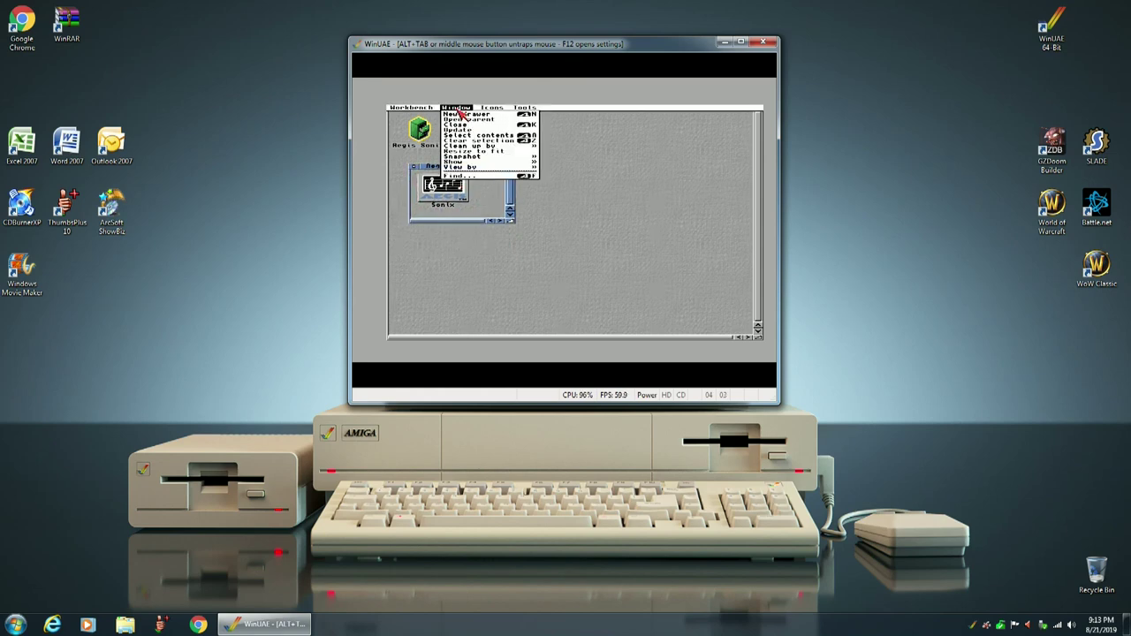
mouse_move(504, 146)
right_click(522, 152)
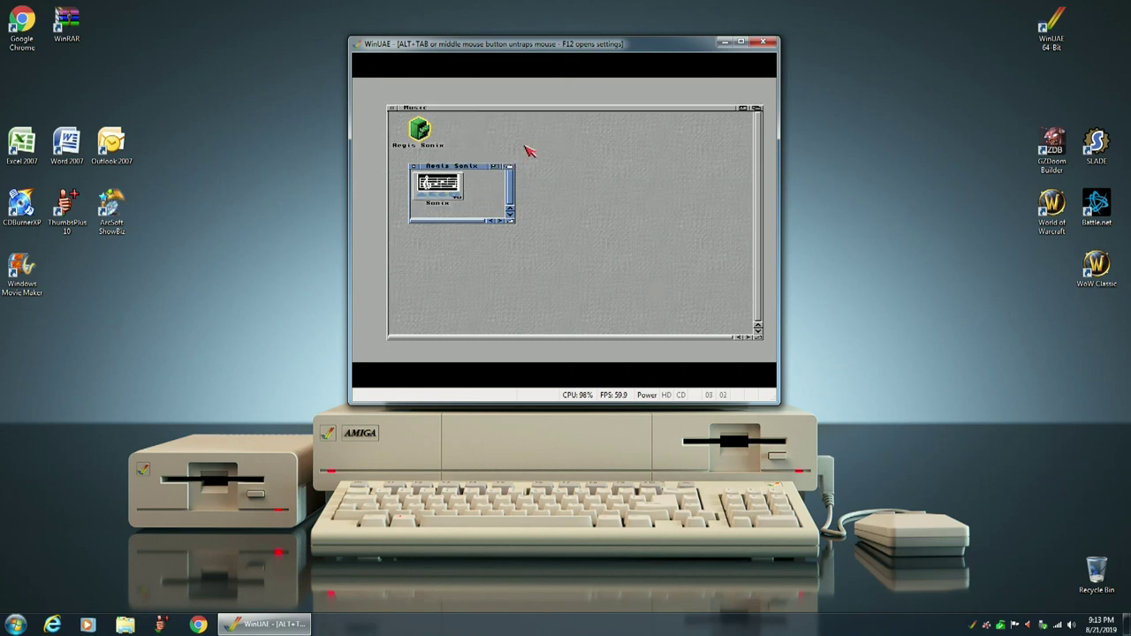
left_click_drag(512, 222, 510, 217)
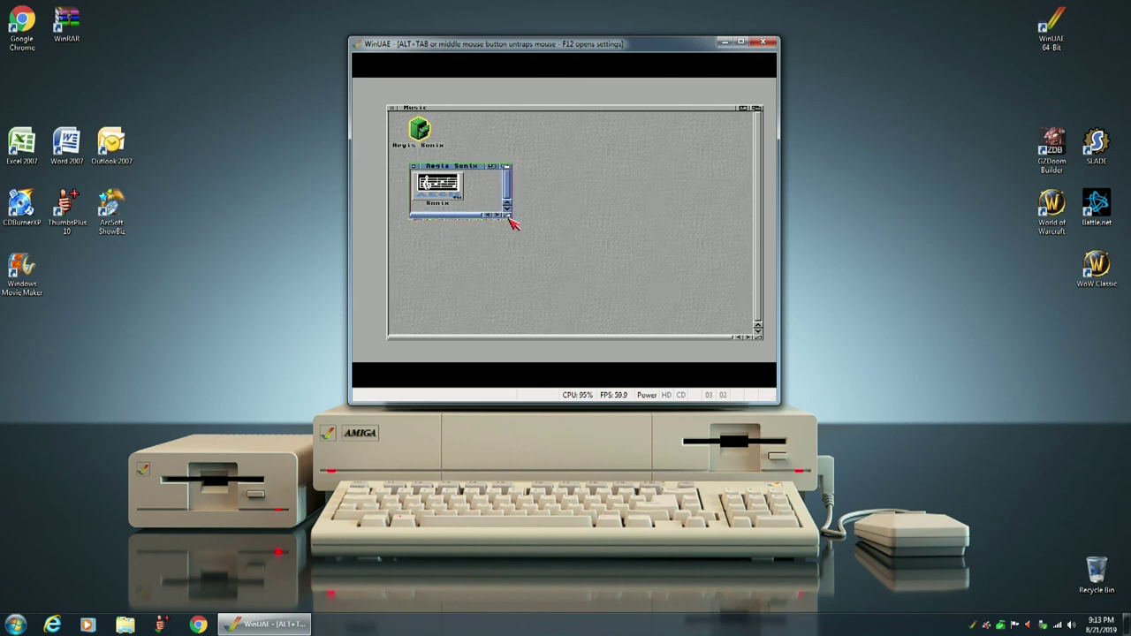
Step: Snapshot all of the Aegis Sonix window to save its size, position and icon layout
right_click(485, 112)
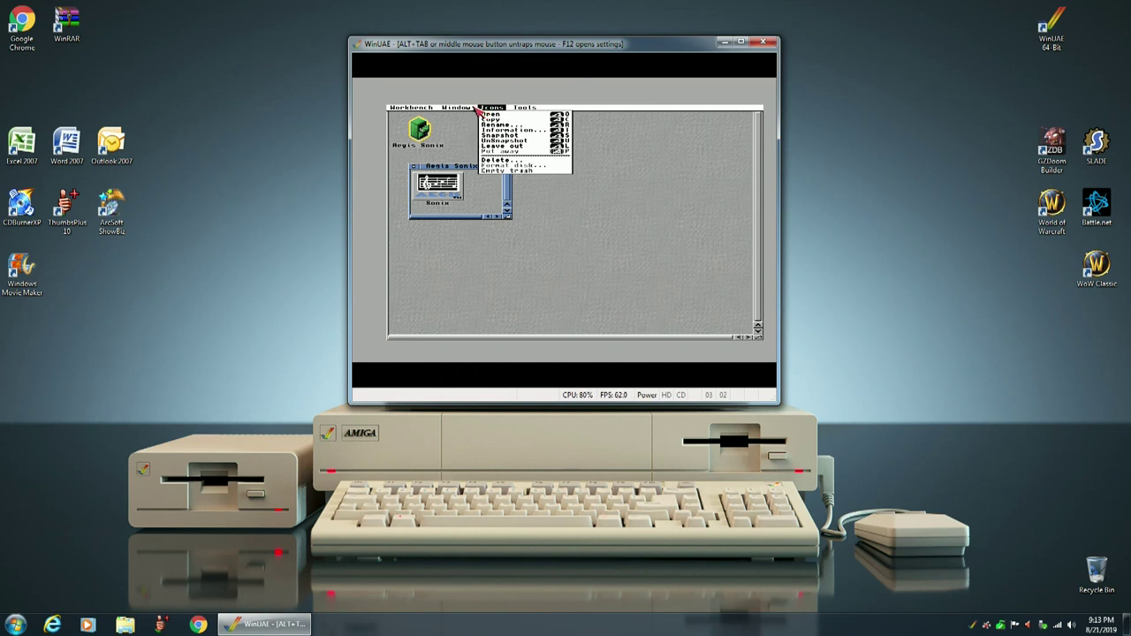
mouse_move(456, 106)
mouse_move(466, 157)
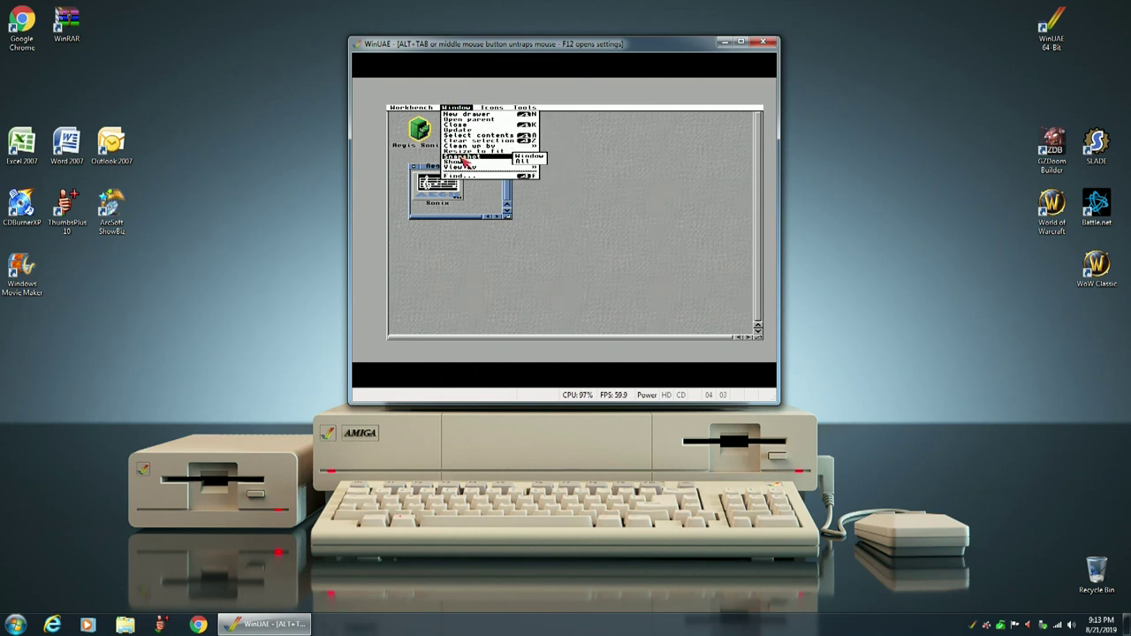
right_click(533, 161)
right_click(463, 107)
right_click(524, 160)
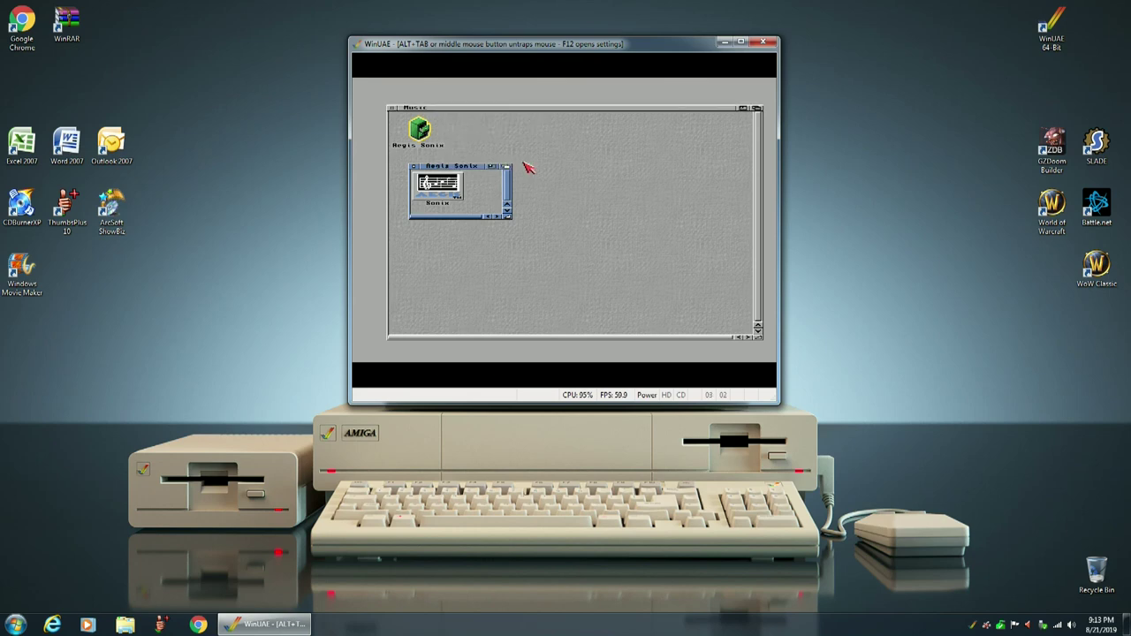
Step: Launch Sonix from its drawer, dismiss the credits and switch to the score screen
double_click(440, 184)
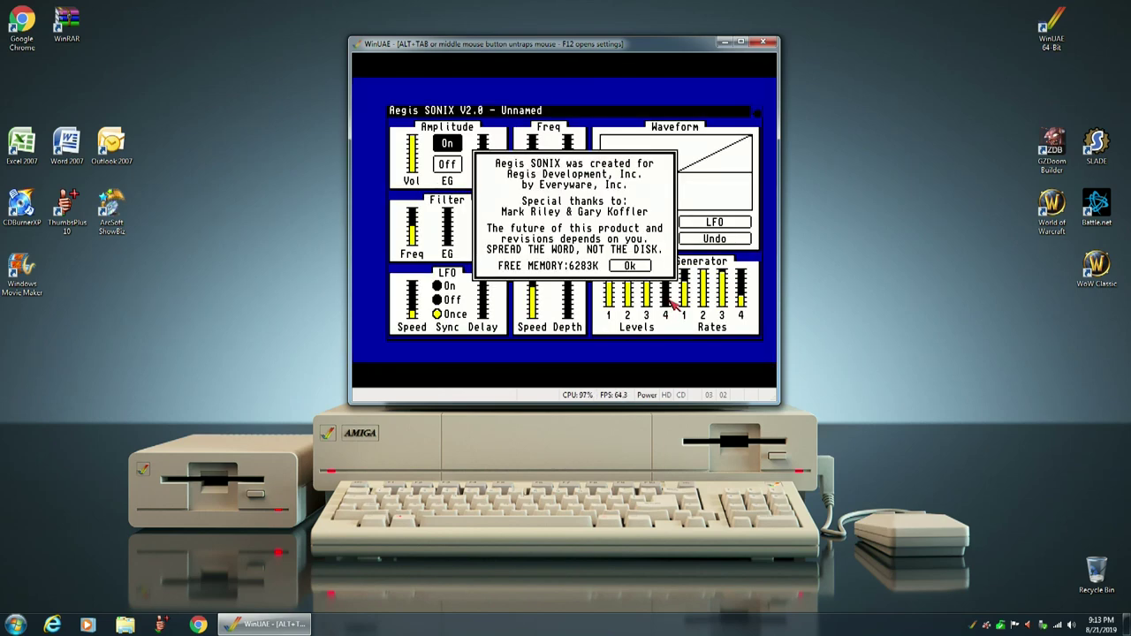
left_click(643, 268)
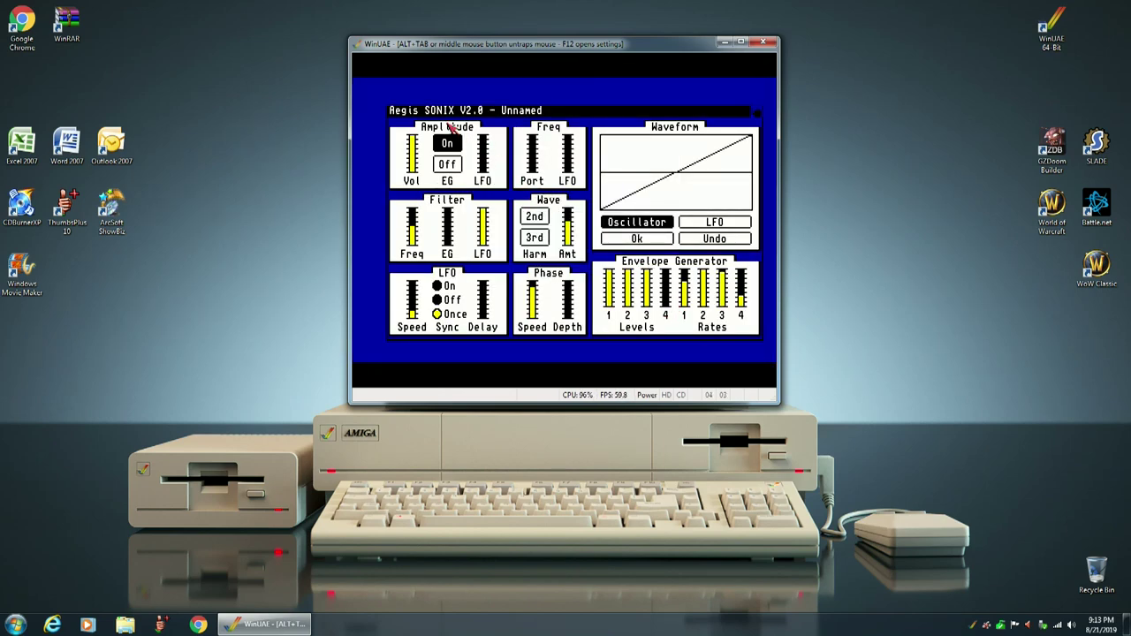
right_click(422, 104)
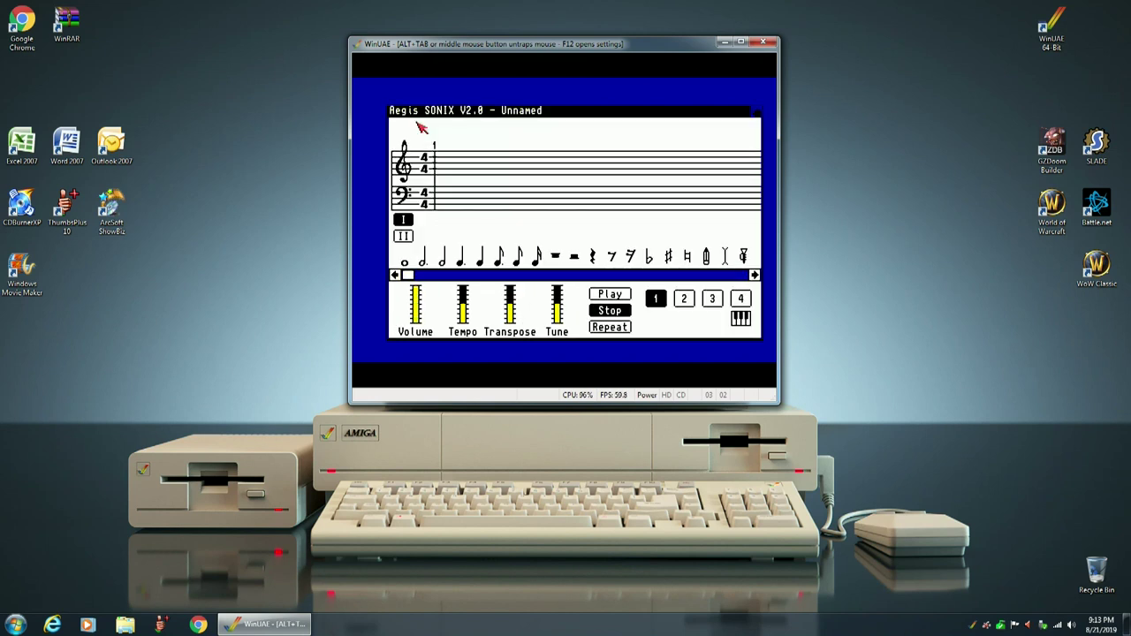
Step: Load Jays Song from the Scores directory, play it to test the installation, and stop playback
right_click(467, 119)
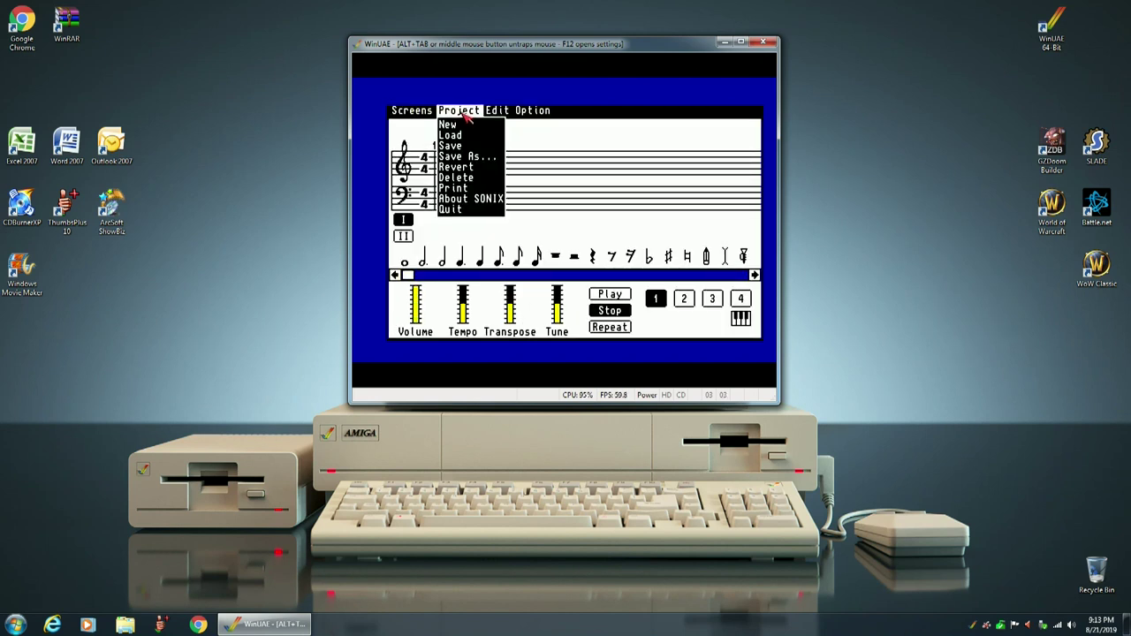
right_click(463, 135)
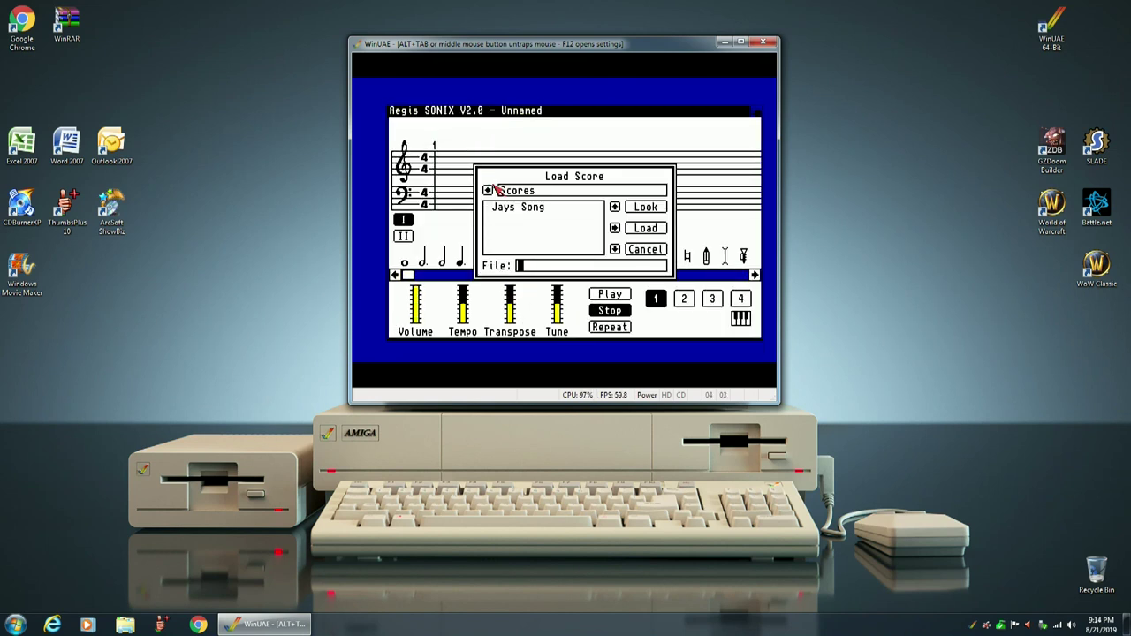
left_click(521, 209)
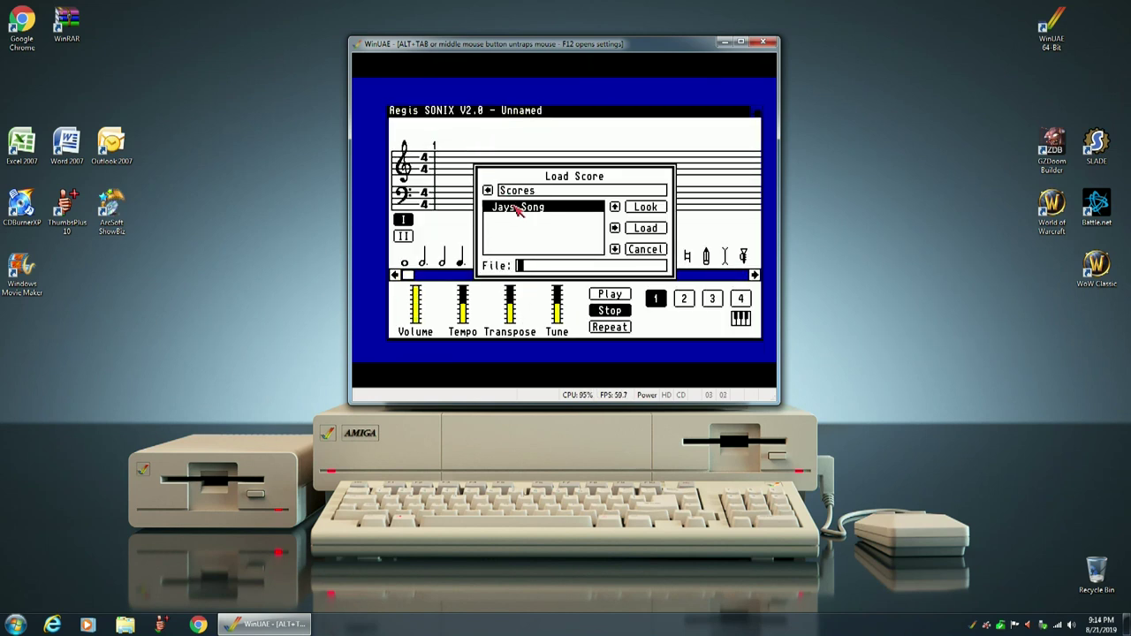
left_click(647, 230)
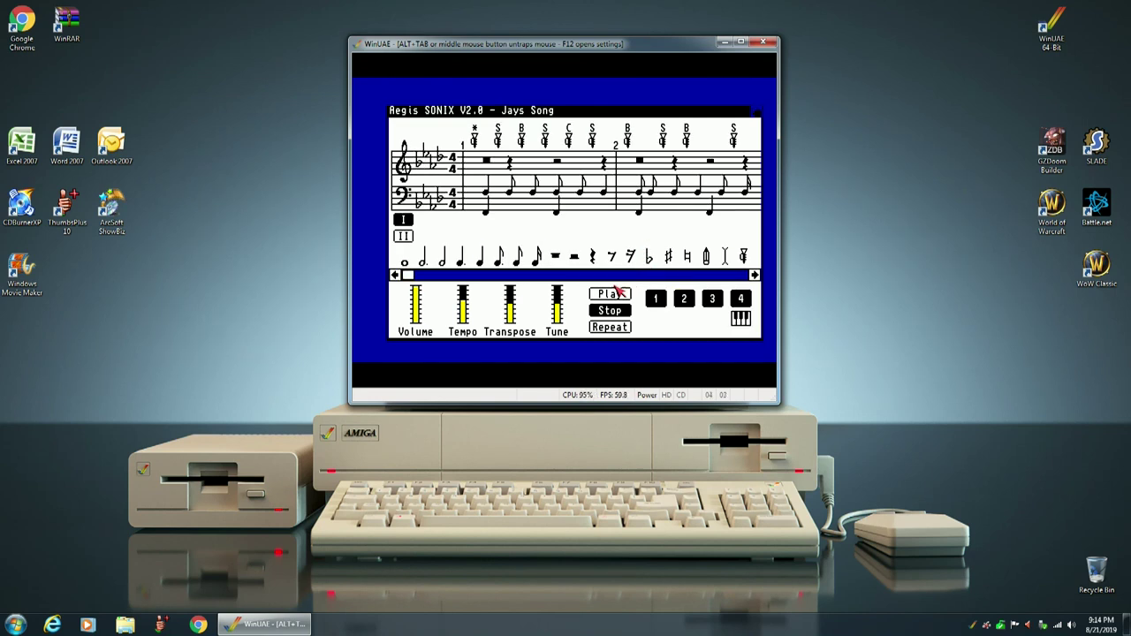
left_click(616, 294)
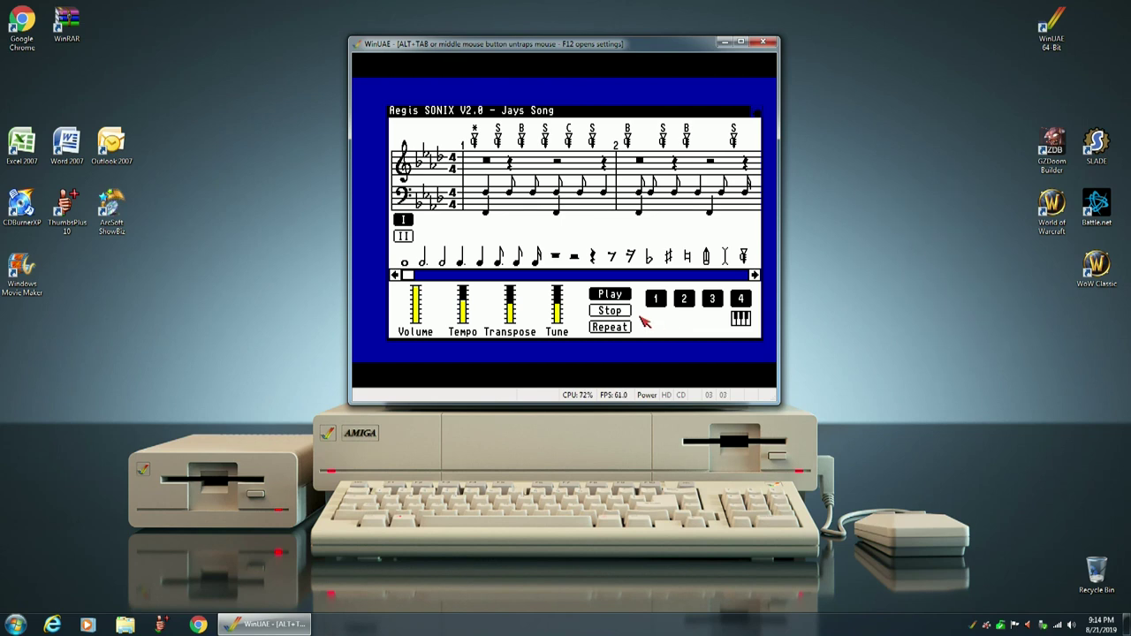
left_click(612, 311)
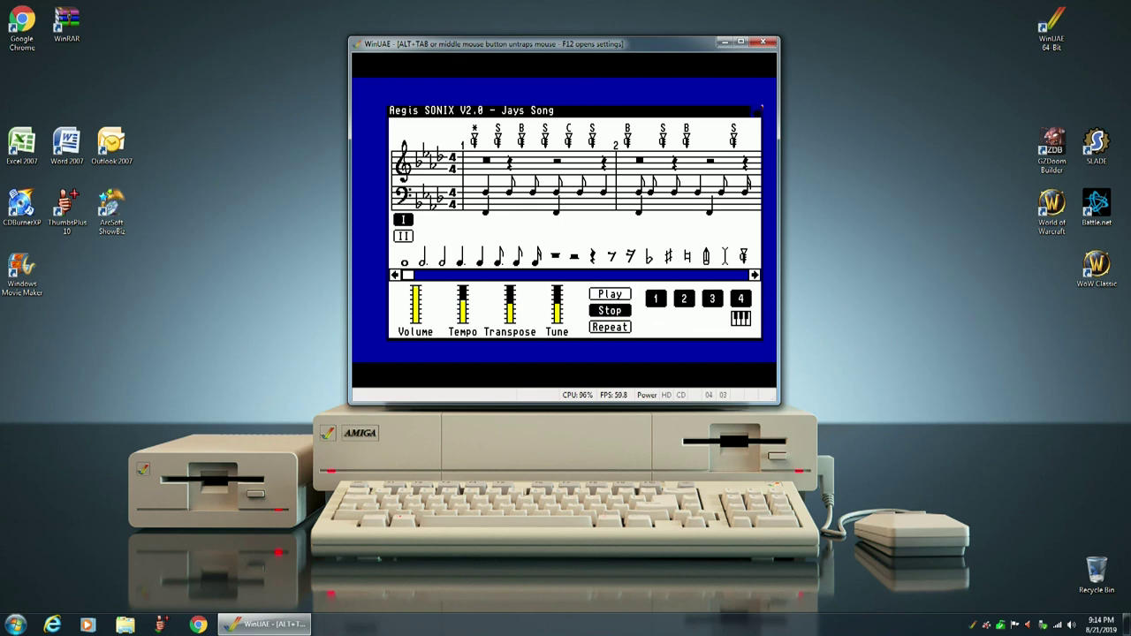
Step: Quit Sonix and close the Aegis Sonix, Music and CF0 windows
right_click(503, 109)
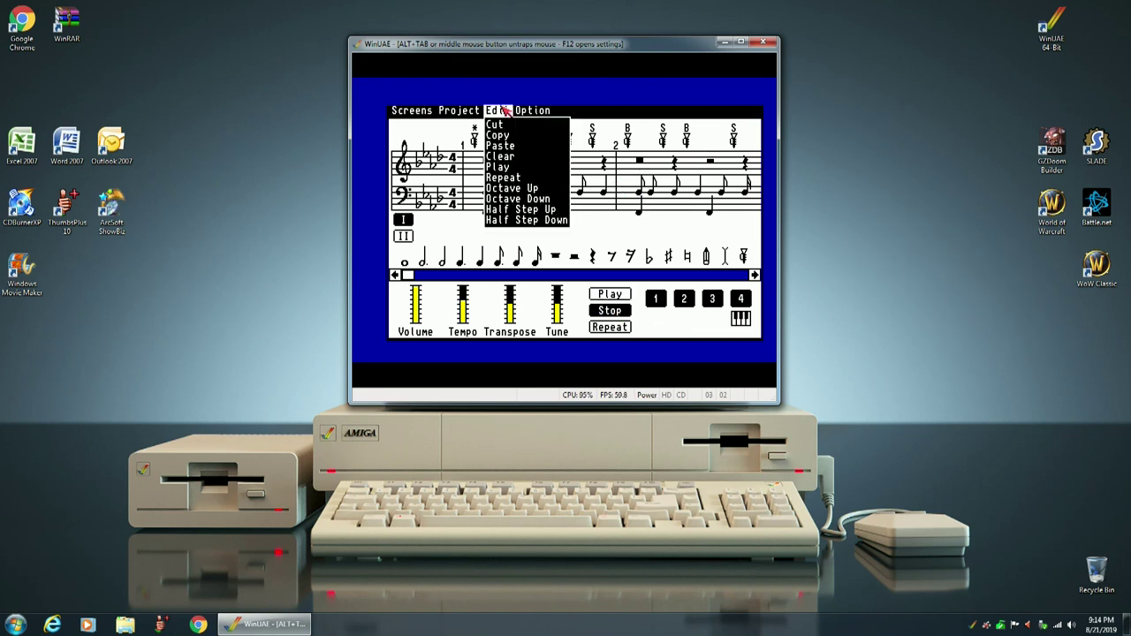
mouse_move(457, 111)
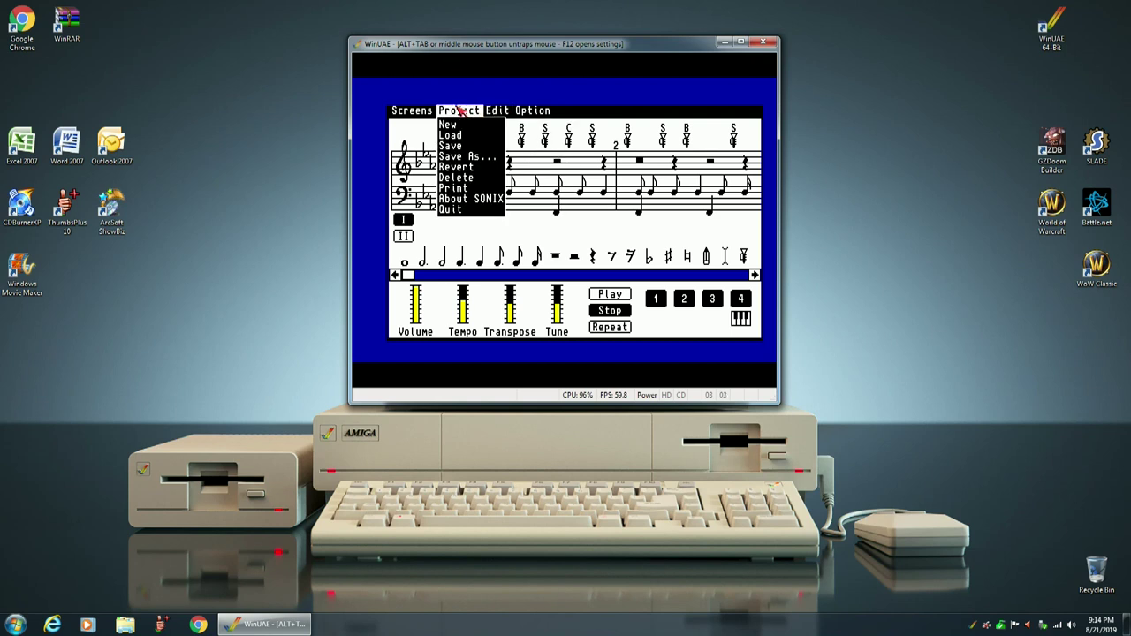
right_click(451, 209)
left_click(546, 234)
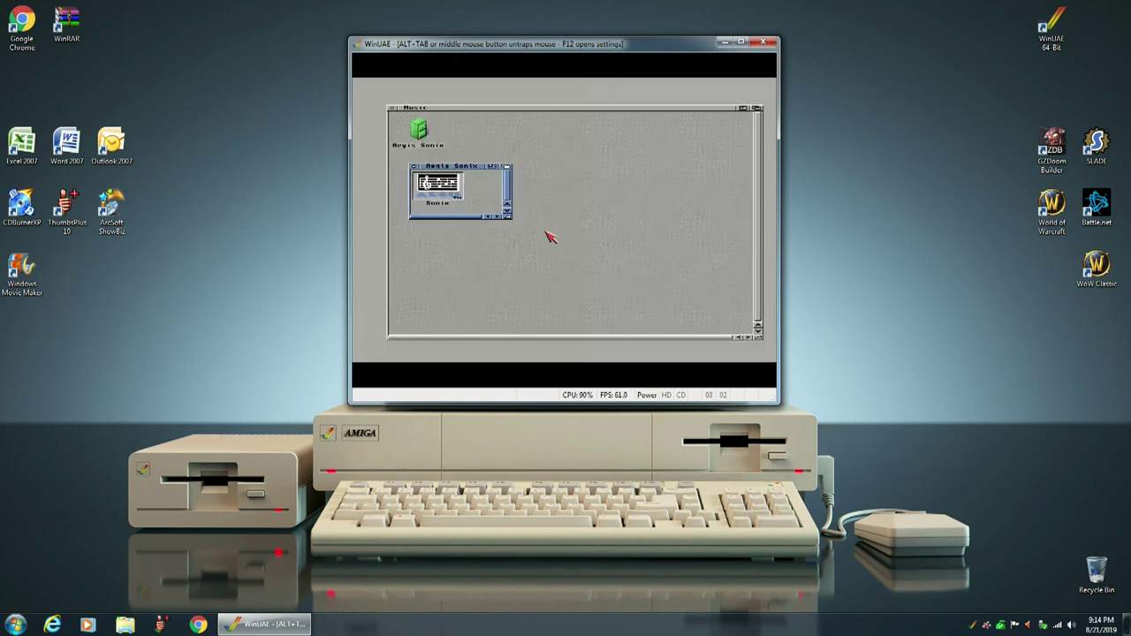
left_click(414, 167)
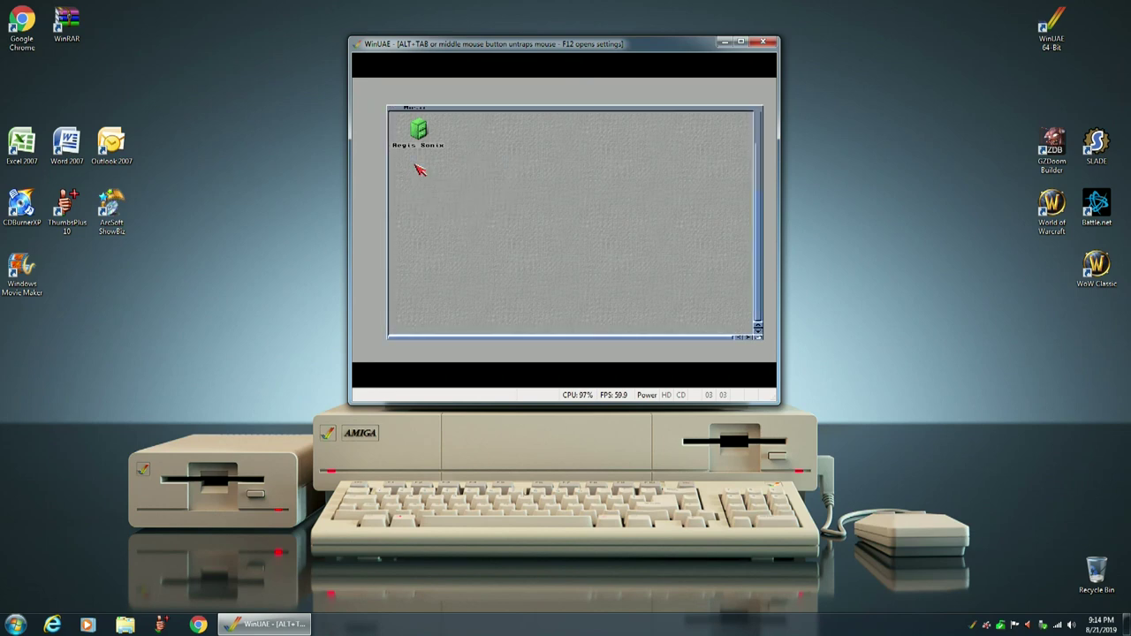
left_click(392, 108)
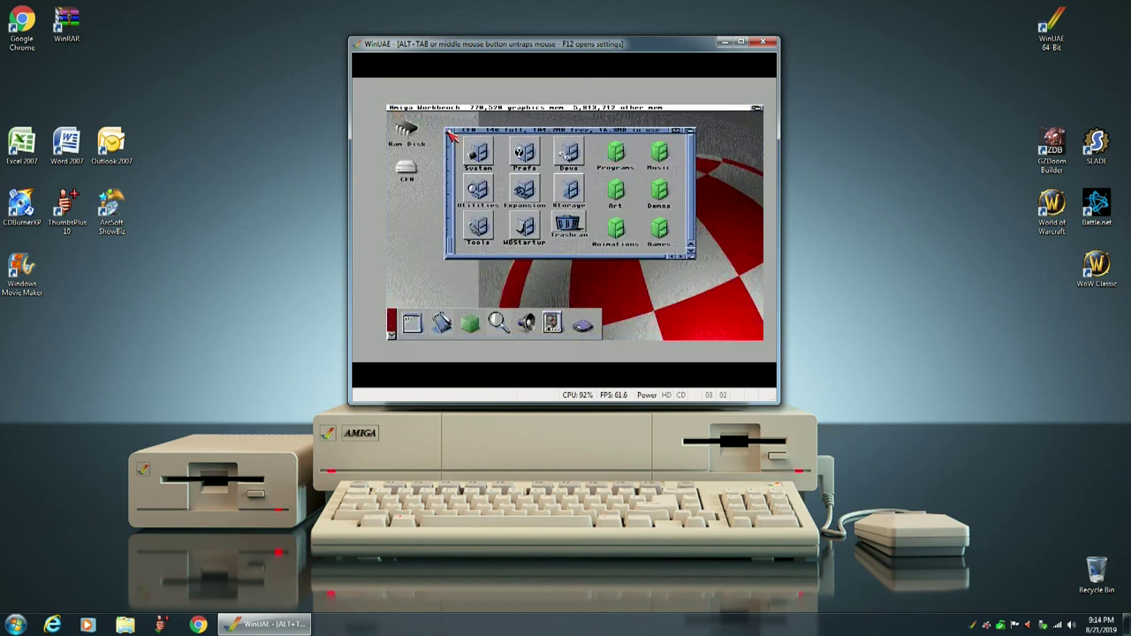
left_click(451, 131)
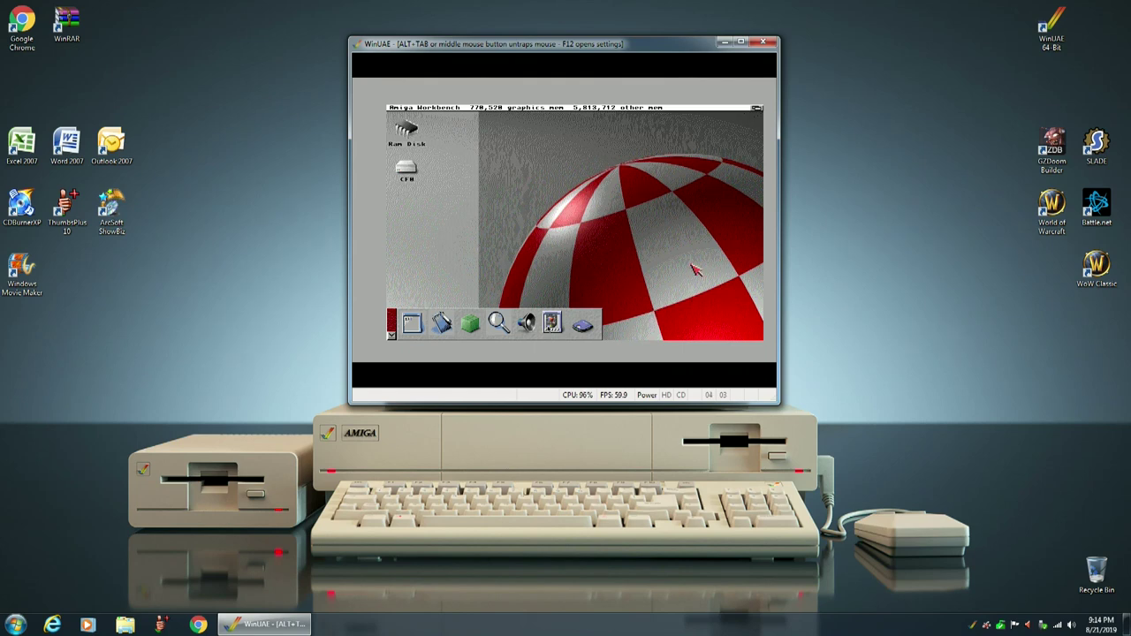
Step: Insert the DPaint3_Program.adf image from C:\AmigaTemp into floppy drive DF0 and return to Workbench
key("F12")
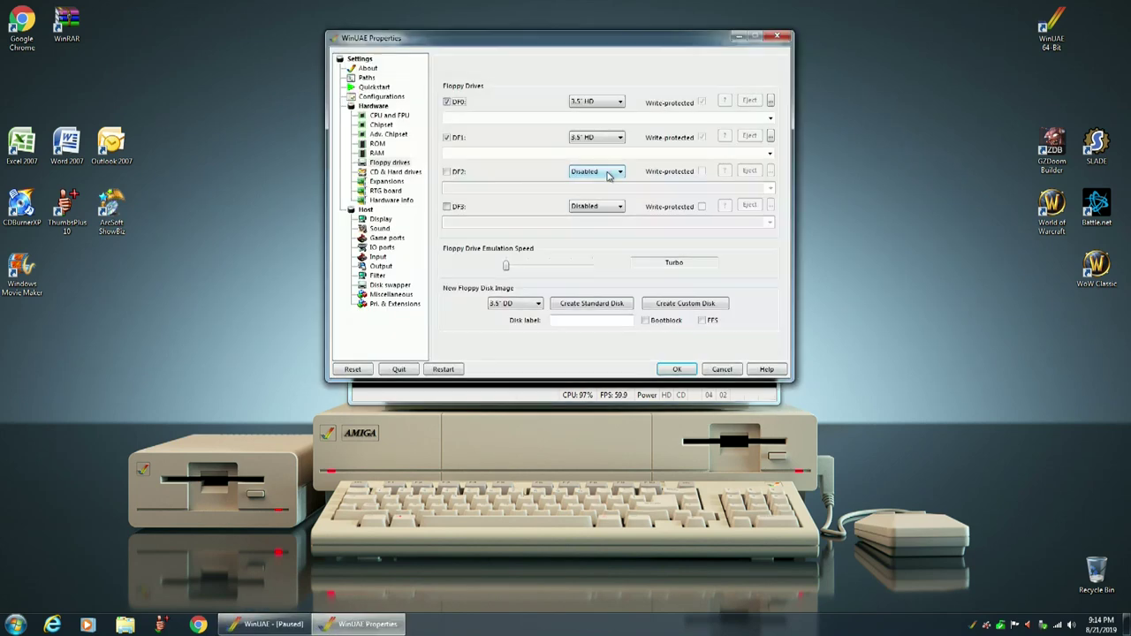
left_click(770, 101)
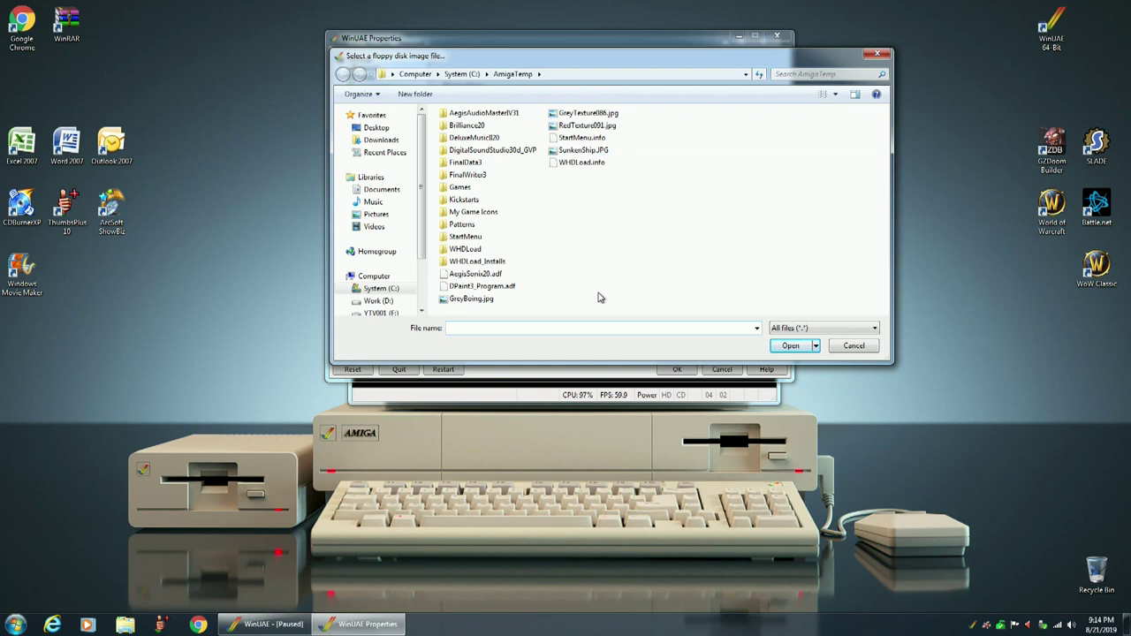
left_click(468, 286)
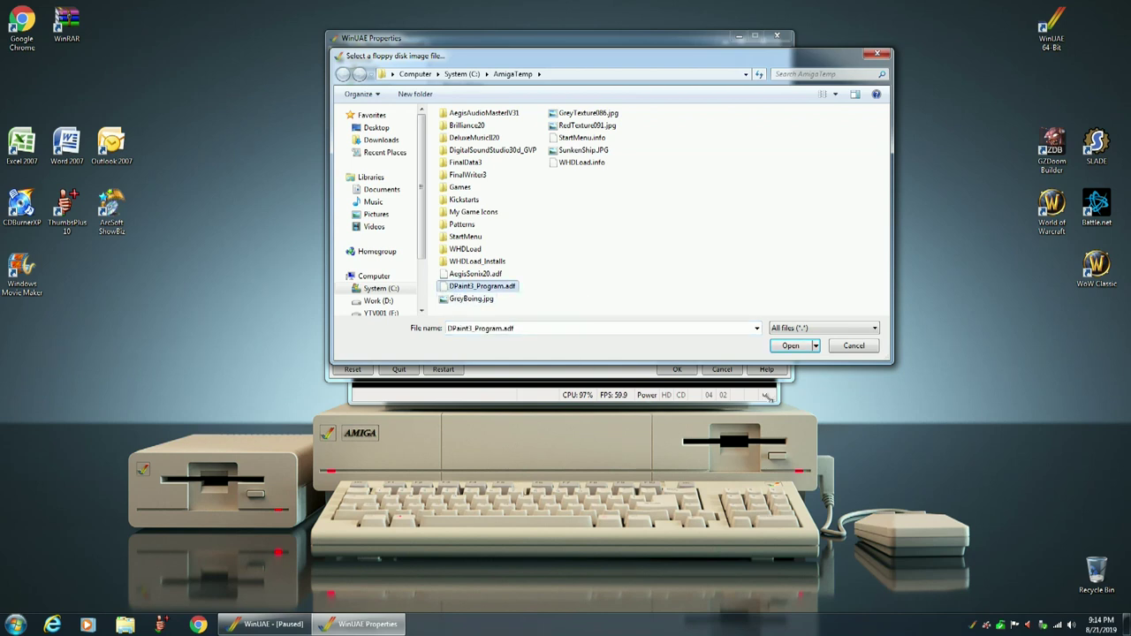
left_click(790, 346)
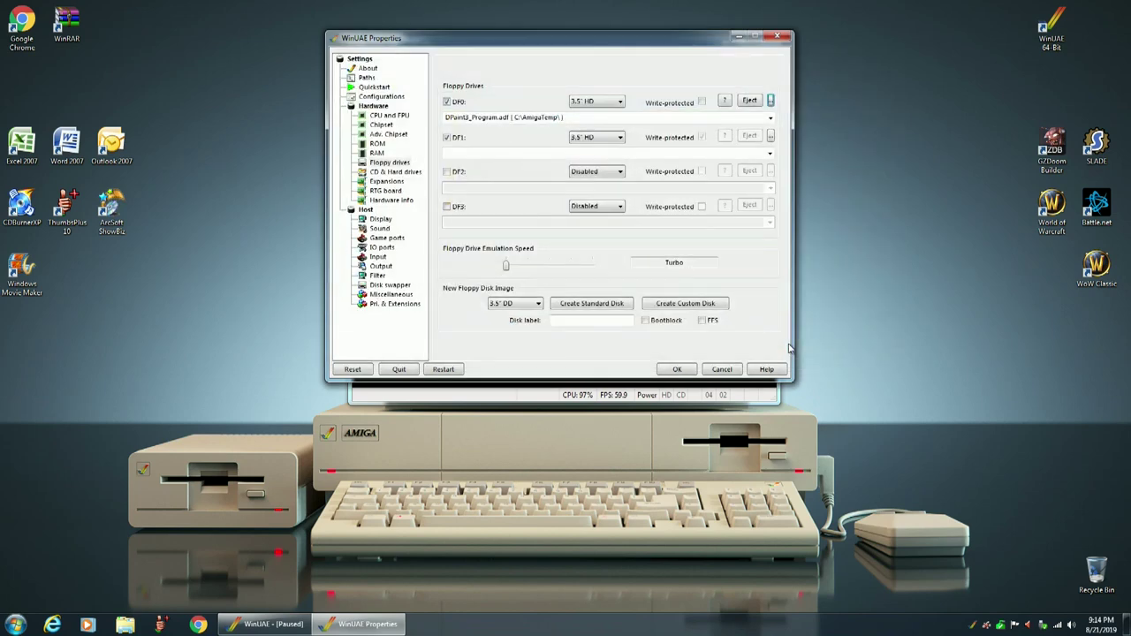
left_click(676, 370)
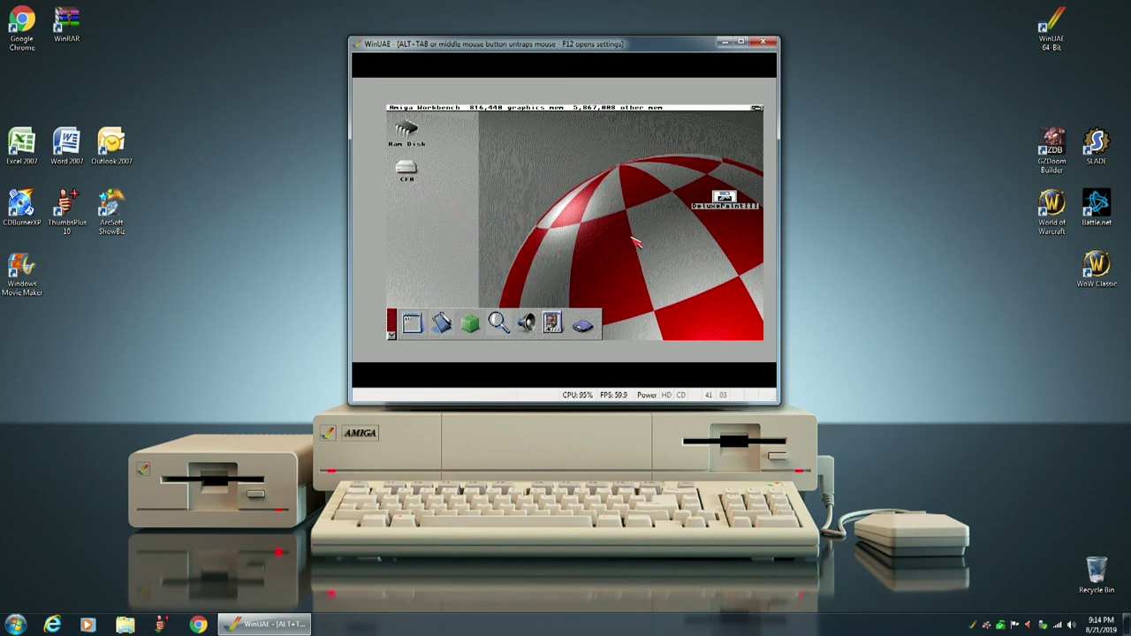
Step: Create a new drawer named Deluxe Paint III inside the Art drawer on CF0
left_click(407, 169)
double_click(408, 170)
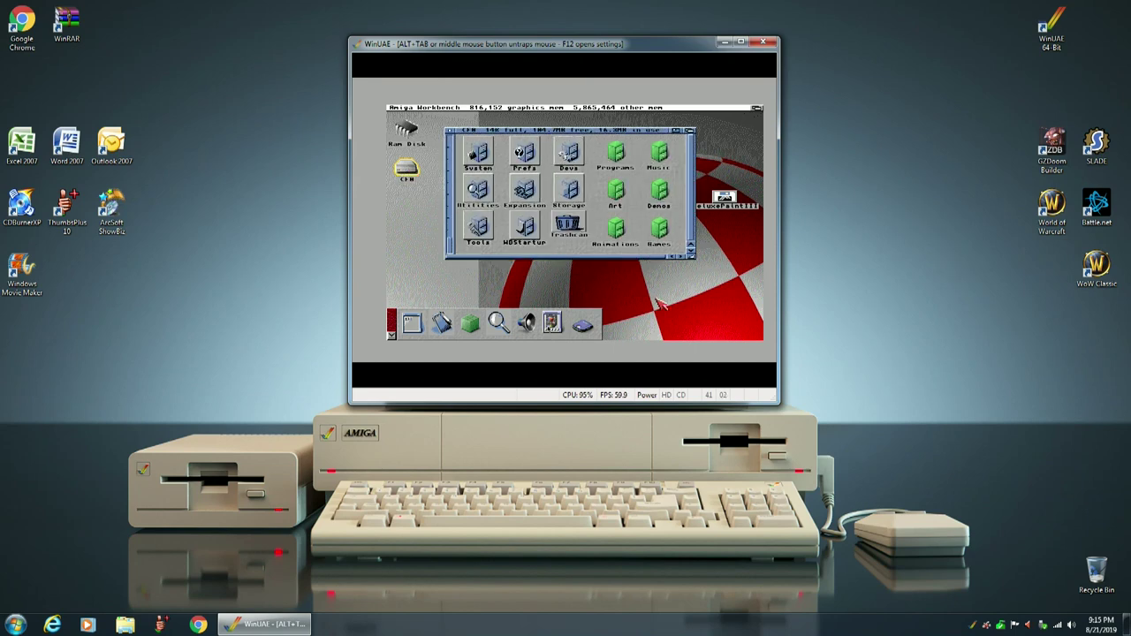
left_click(617, 191)
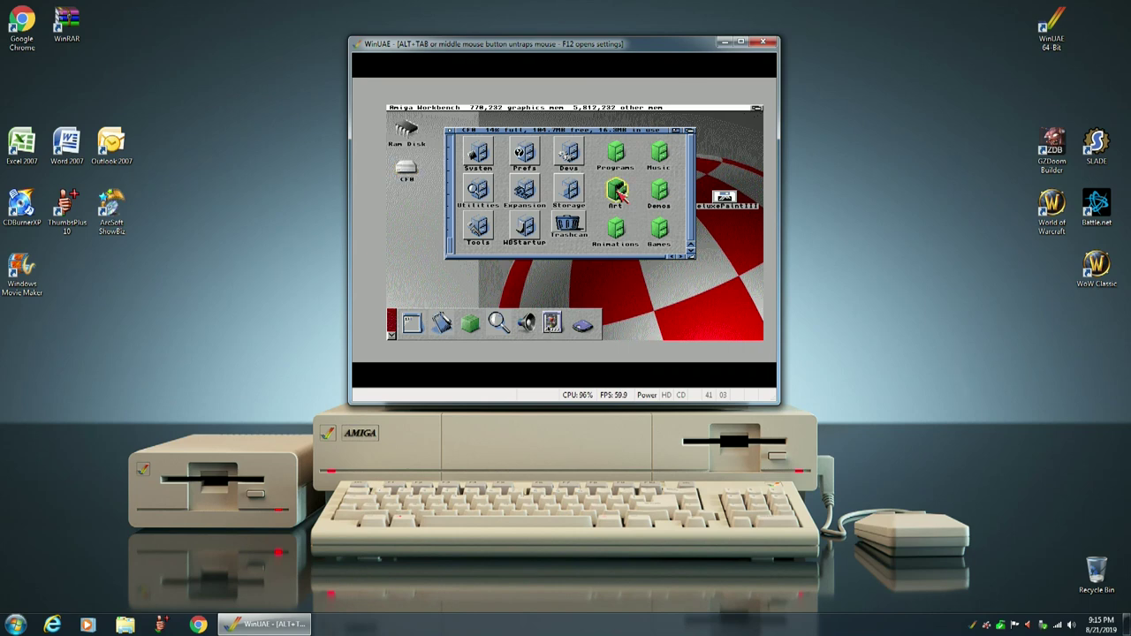
double_click(619, 195)
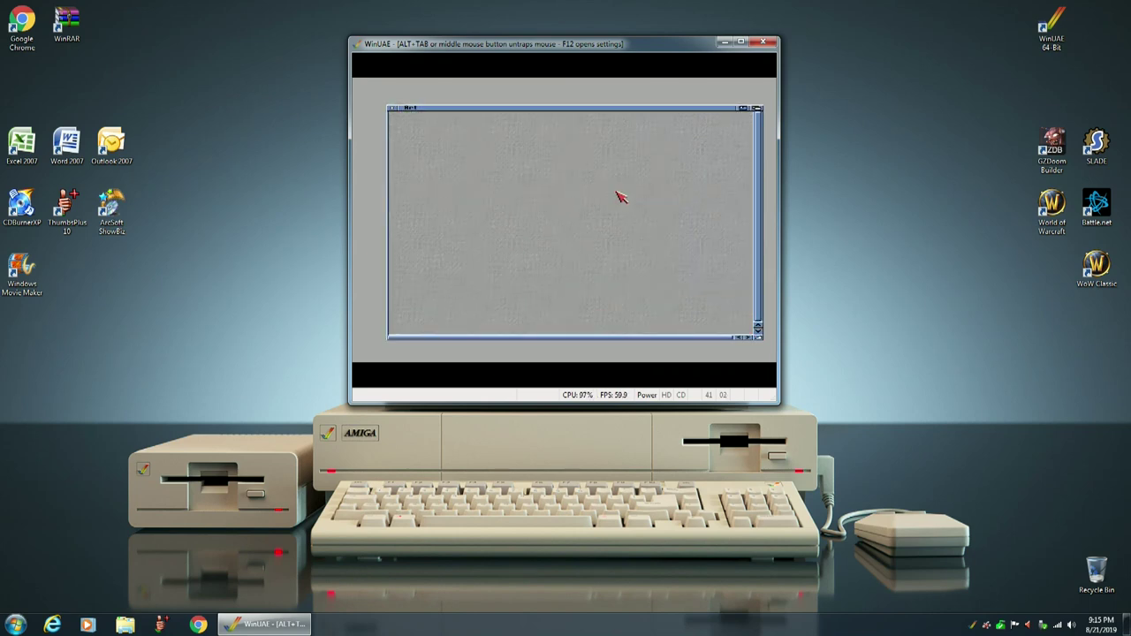
right_click(442, 112)
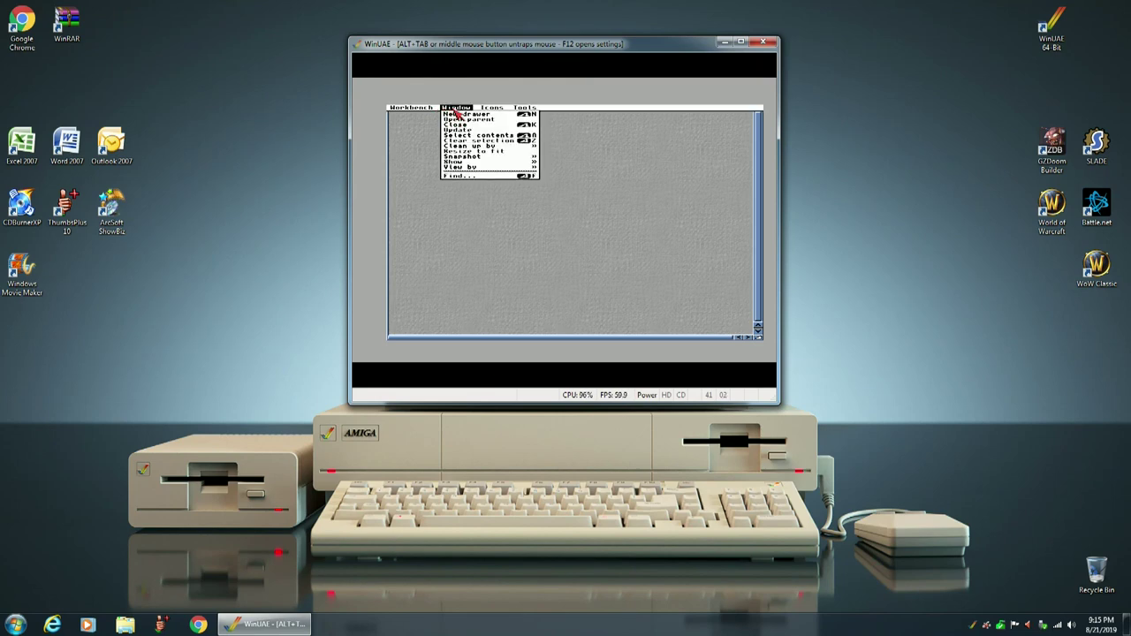
right_click(456, 115)
key("BackSpace")
key("BackSpace")
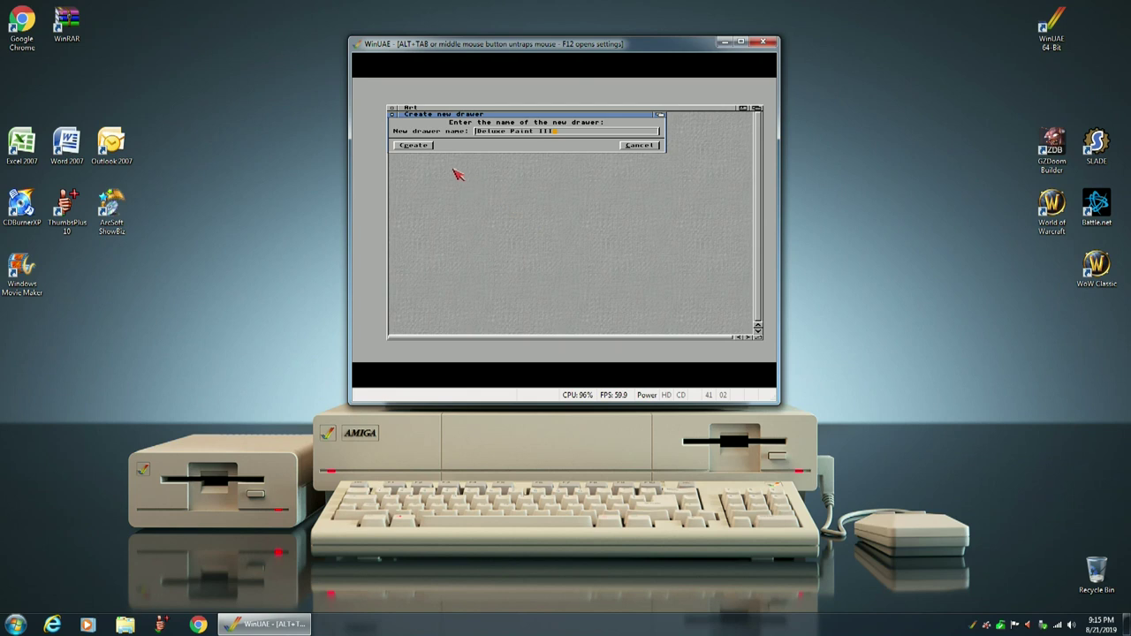
left_click(412, 144)
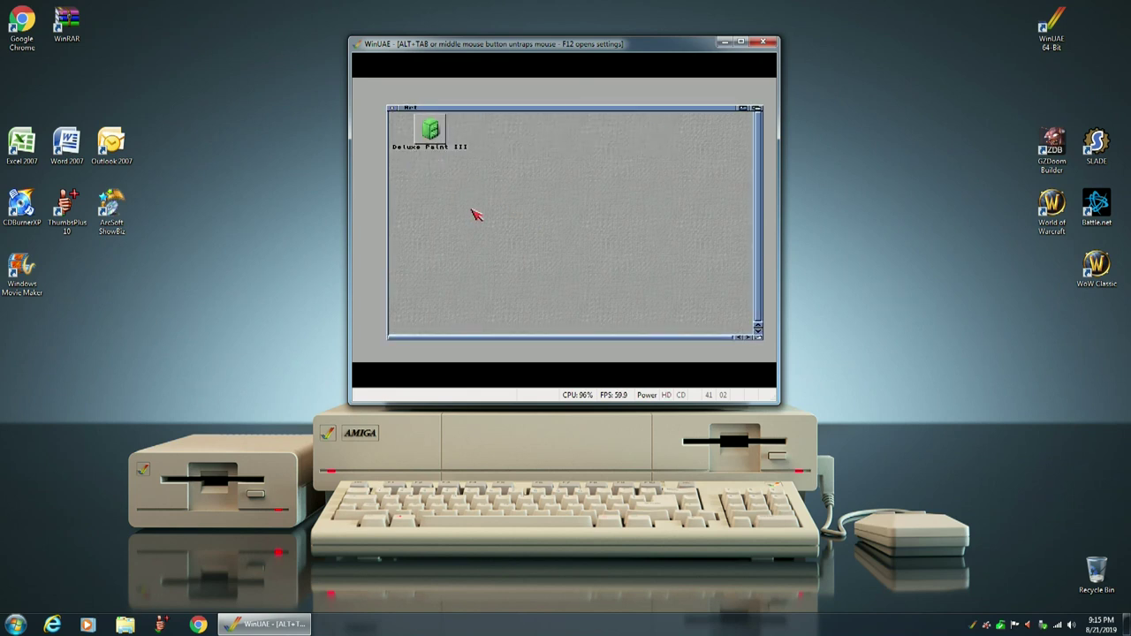
Step: Make the Deluxe Paint III drawer's icon frameless, save its icon information, and close the Art window
left_click(434, 133)
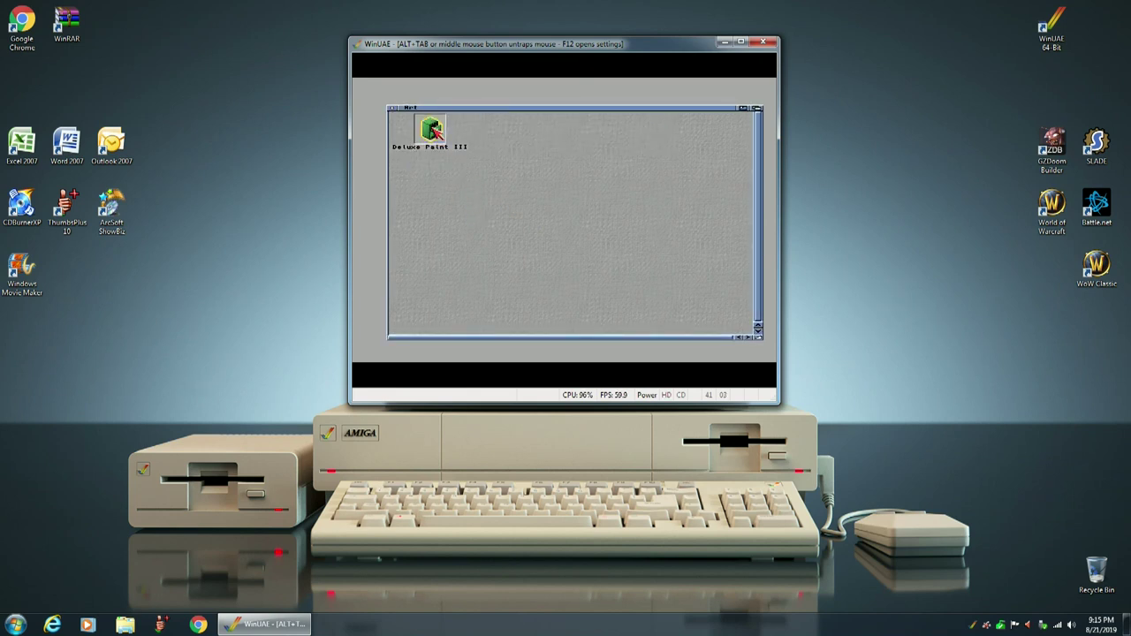
right_click(489, 110)
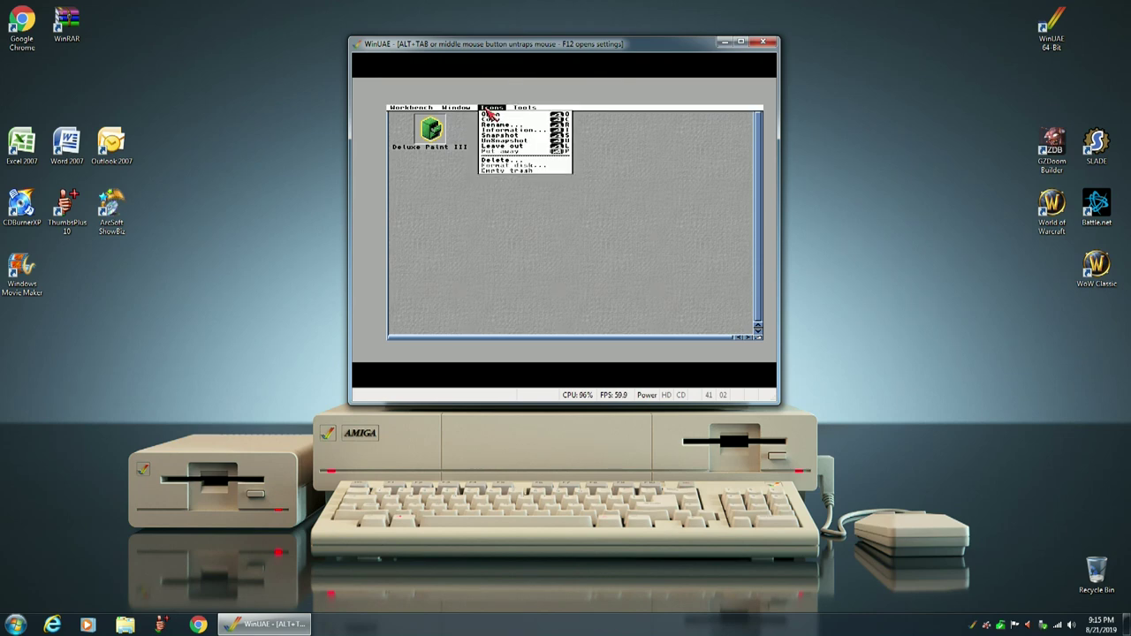
left_click(499, 130)
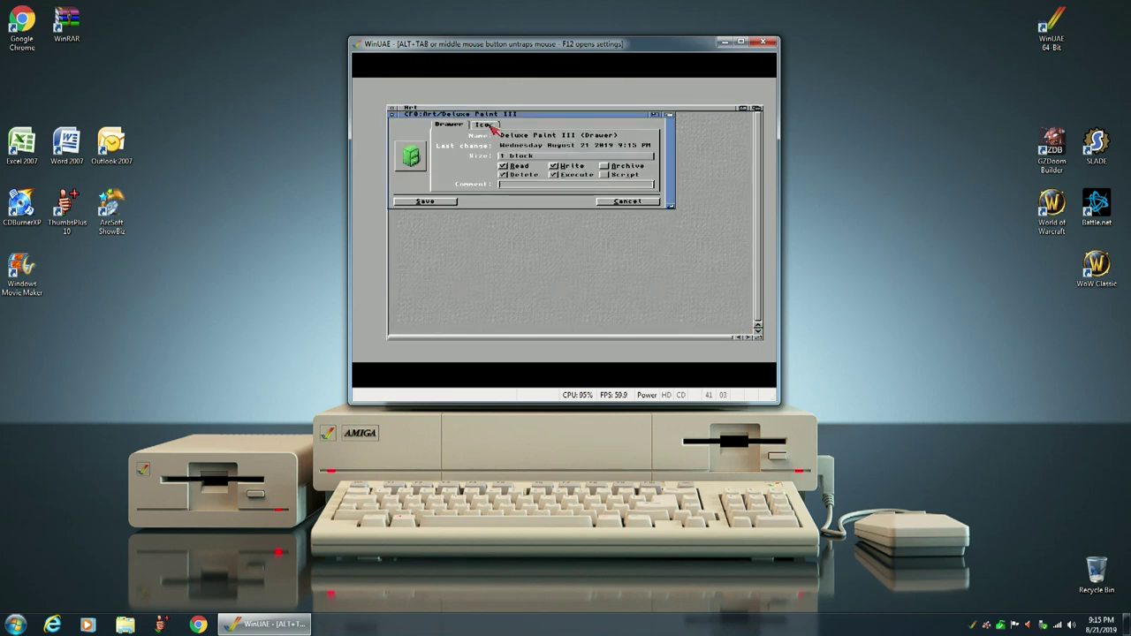
right_click(484, 110)
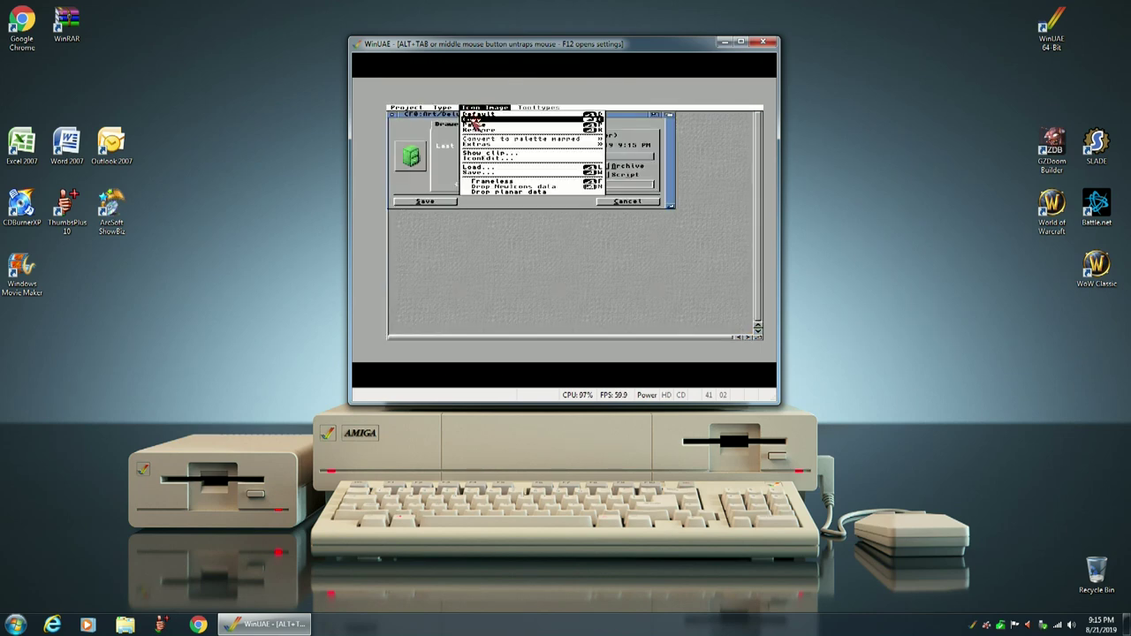
left_click(473, 172)
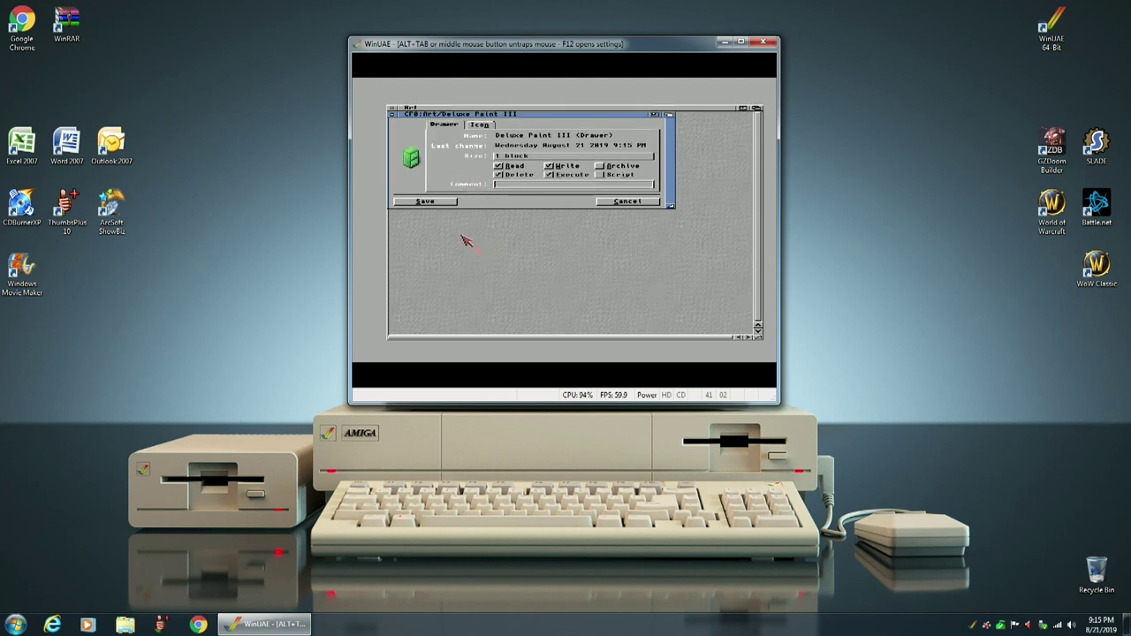
left_click(424, 201)
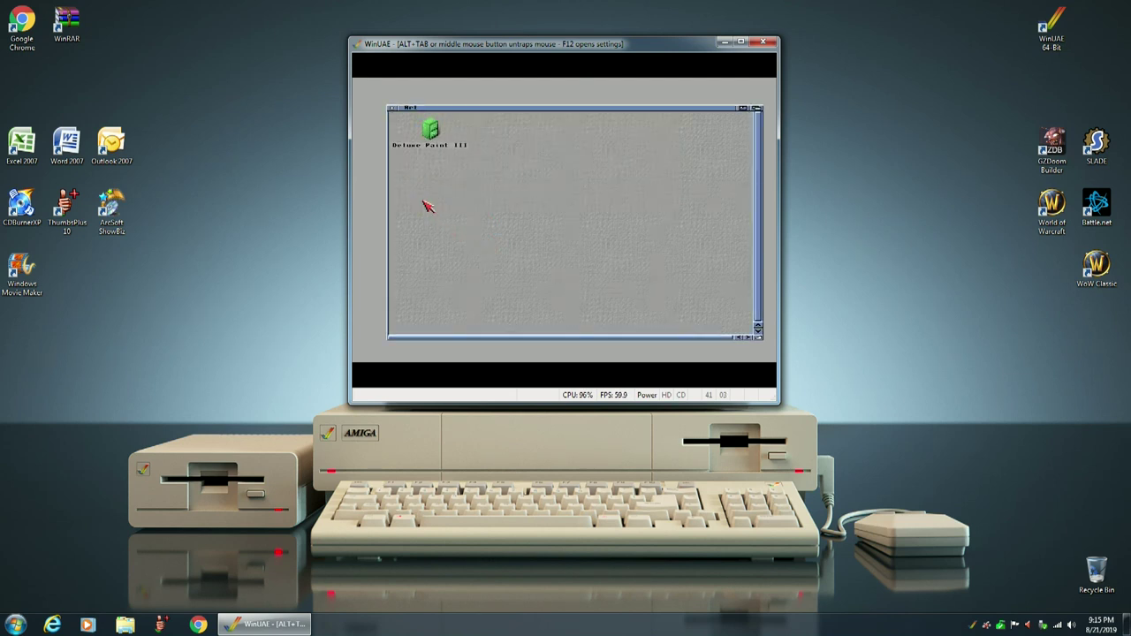
left_click(391, 108)
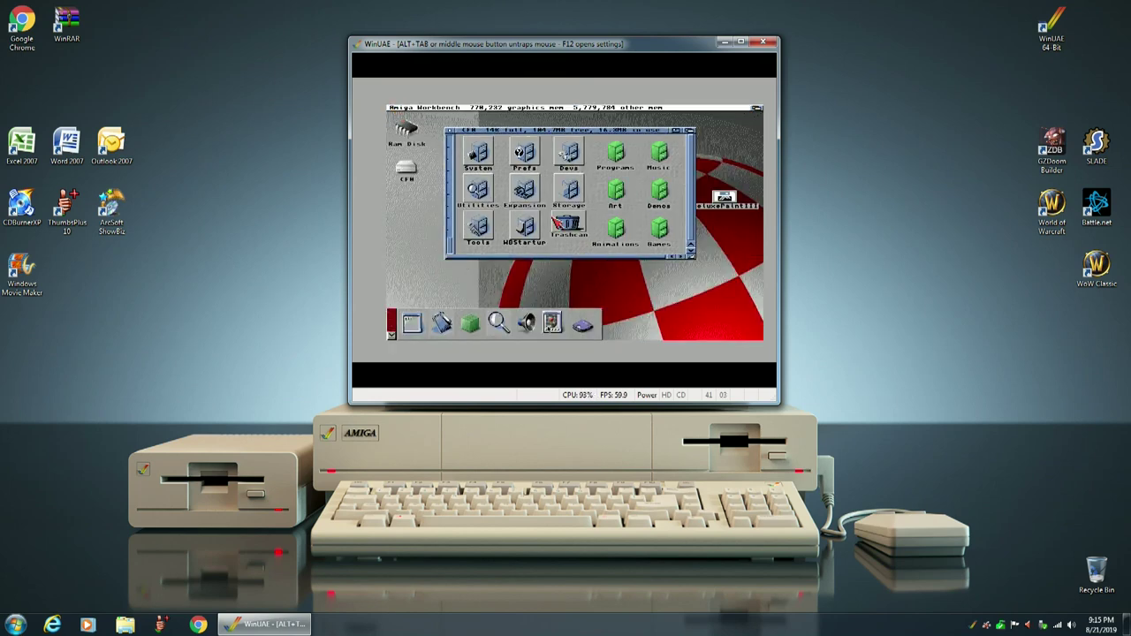
Step: Launch DiskMaster2 from the Programs drawer in NTSC:640 x 400 Interlaced mode and dismiss its copyright notice
double_click(617, 155)
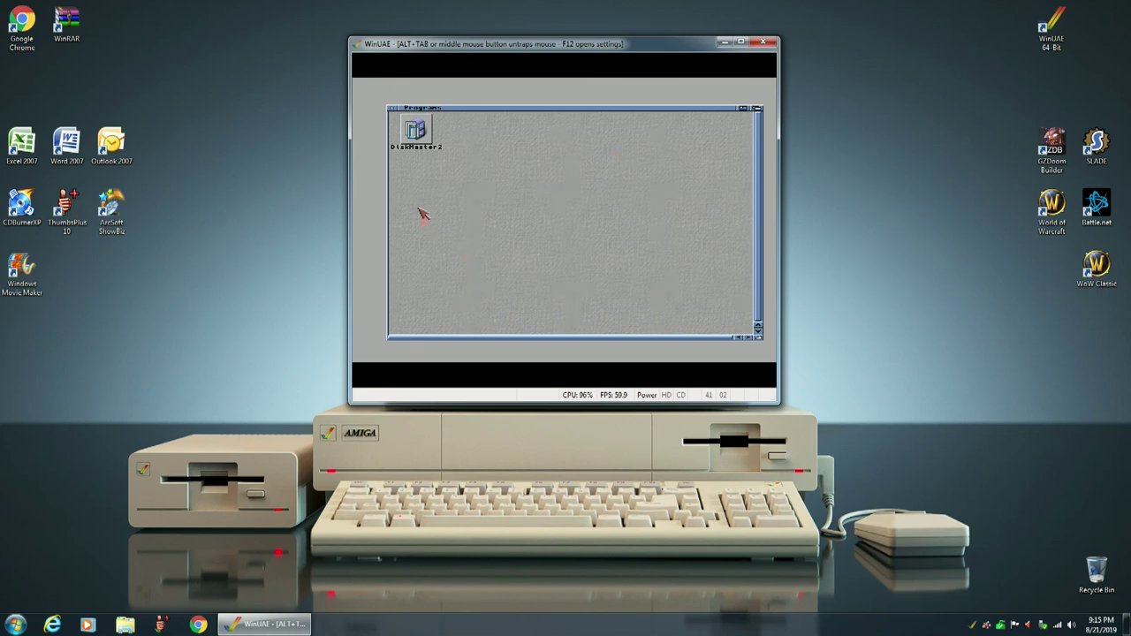
double_click(420, 140)
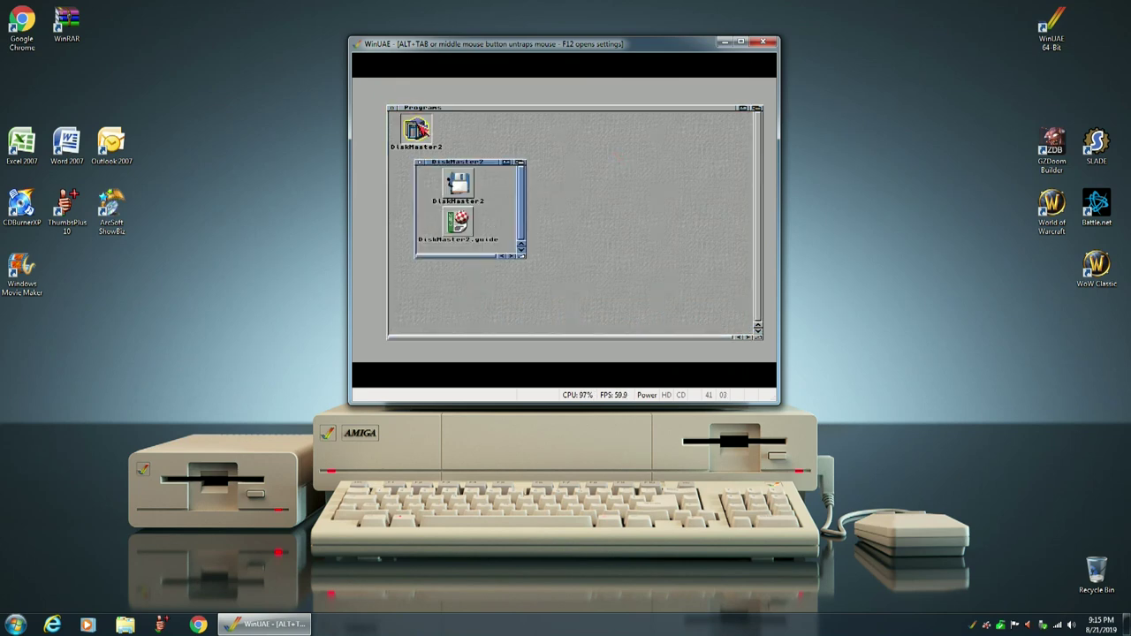
double_click(456, 182)
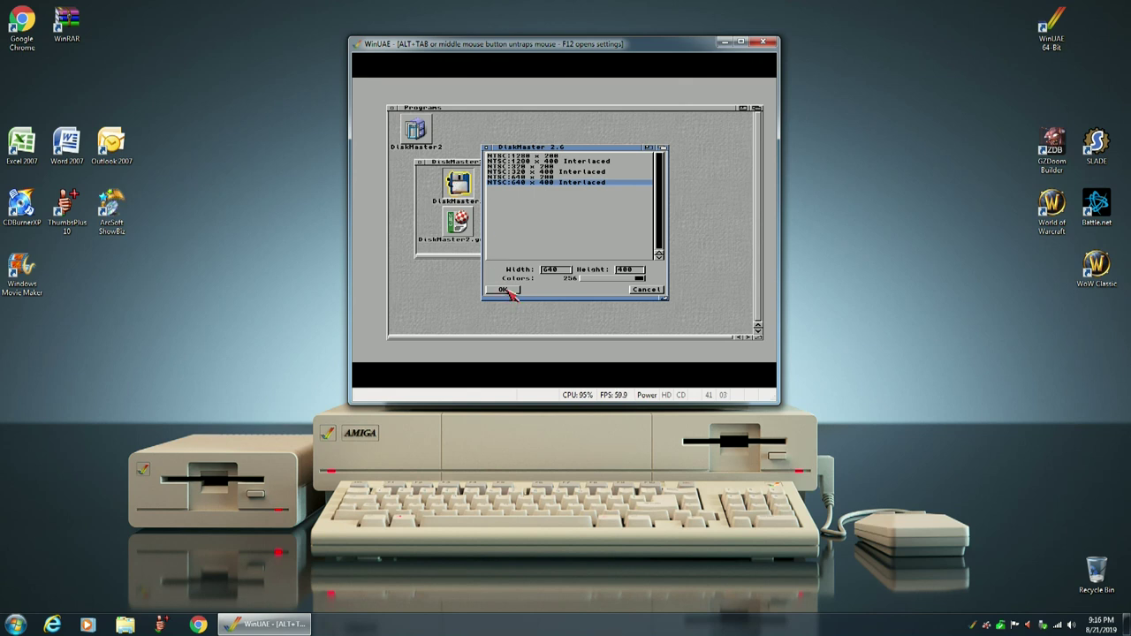
left_click(507, 291)
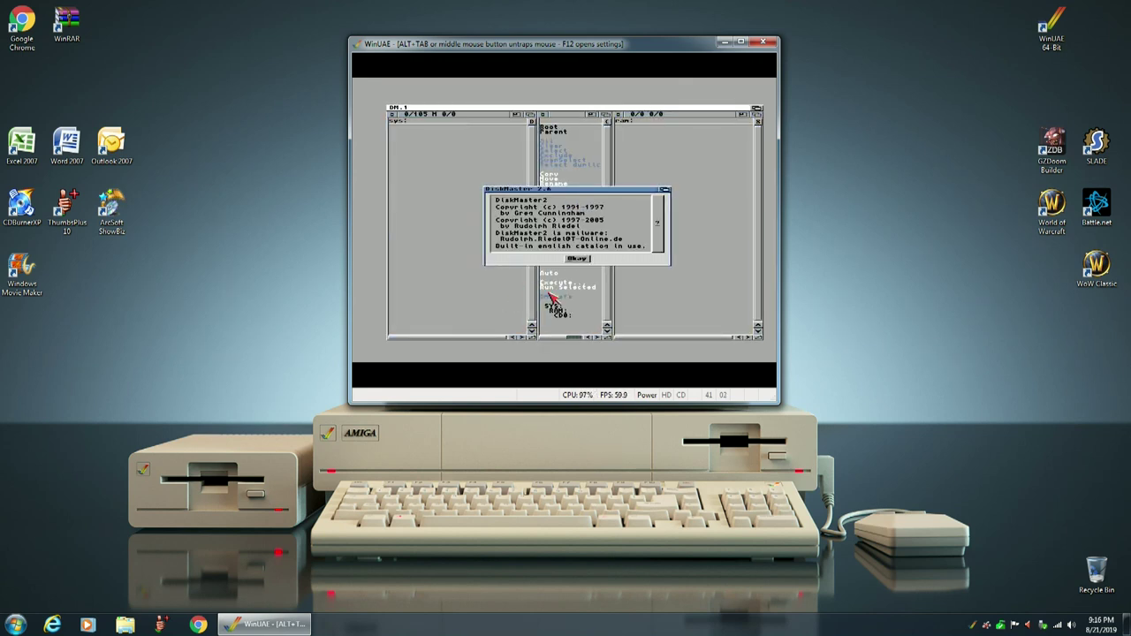
left_click(577, 258)
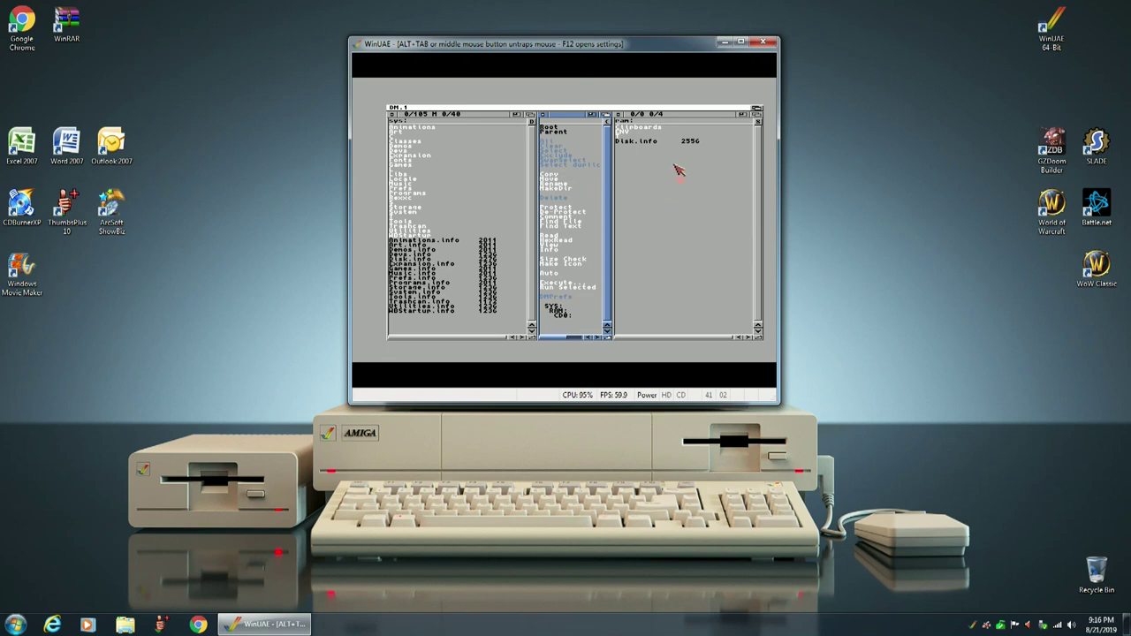
Step: Set DiskMaster's destination directory to Art/Deluxe Paint III on DH0:
left_click(659, 121)
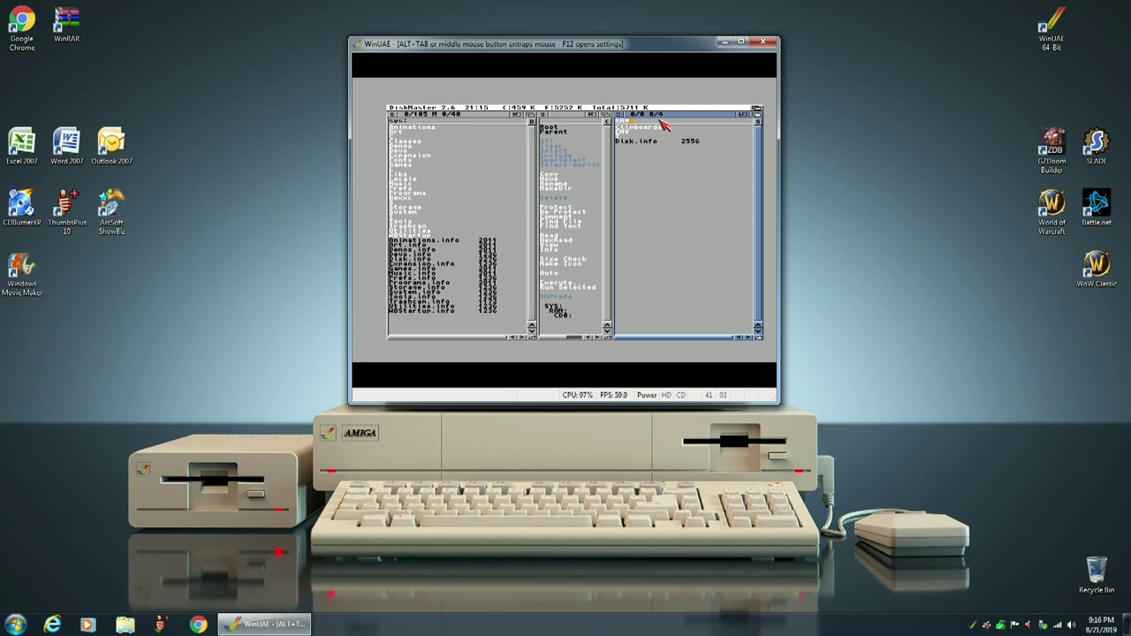
left_click(660, 122)
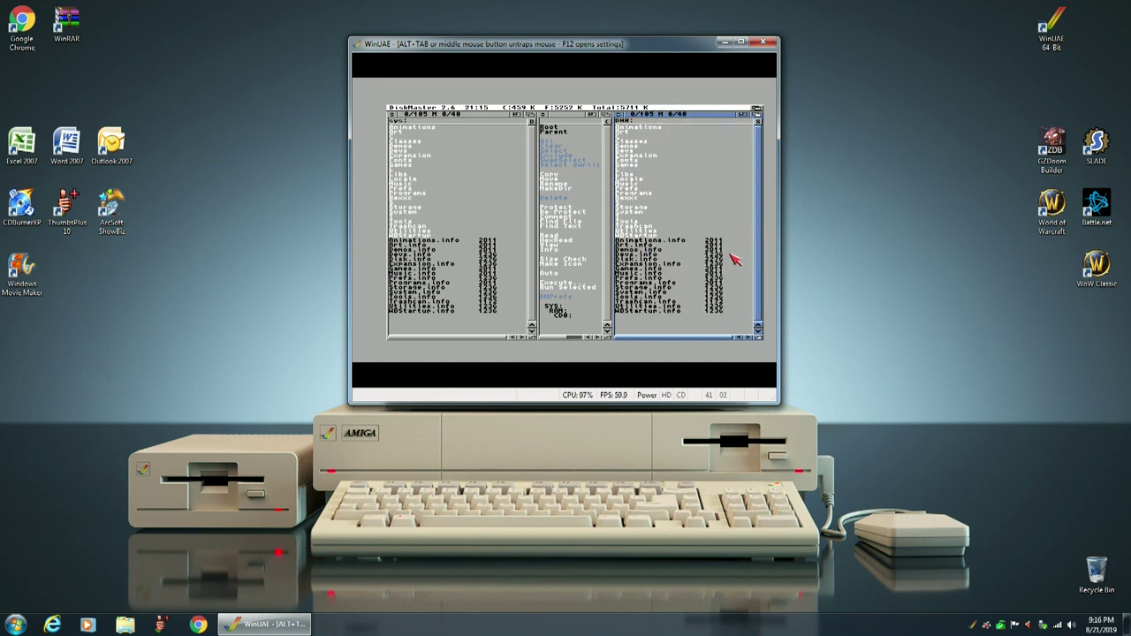
double_click(629, 133)
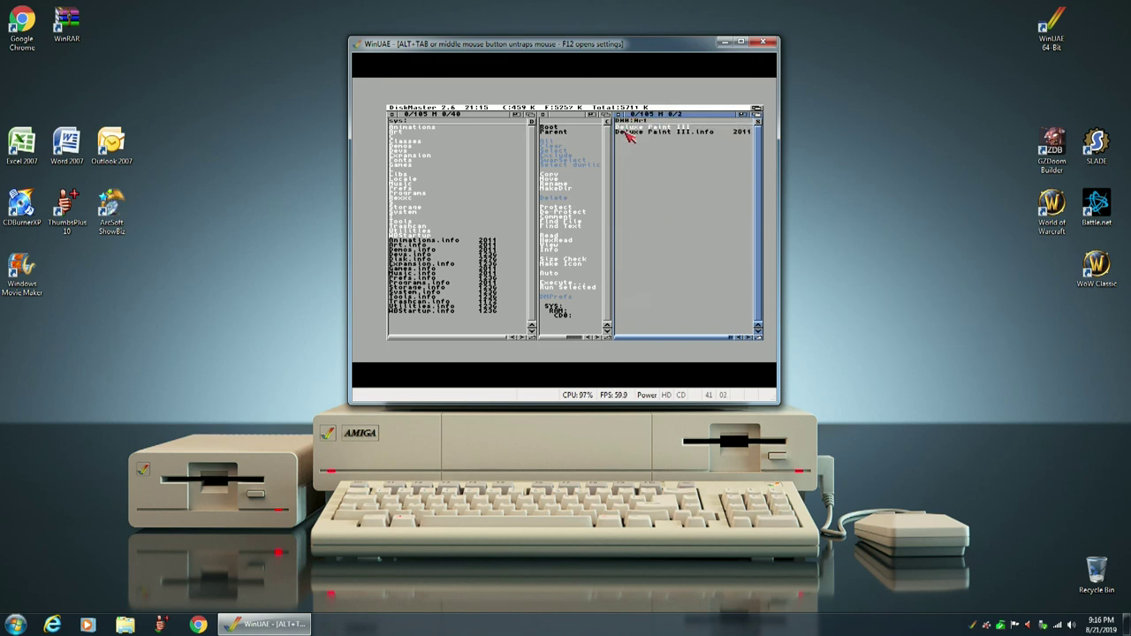
left_click(639, 127)
left_click(639, 128)
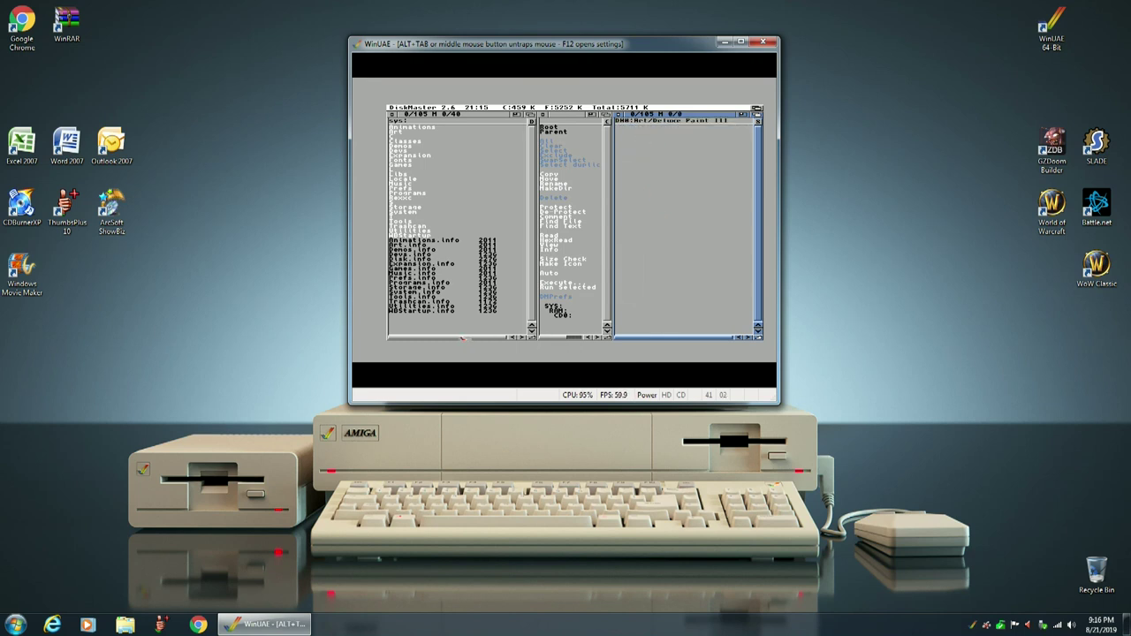
Step: Set DiskMaster's source directory to the floppy in df0:
left_click(435, 335)
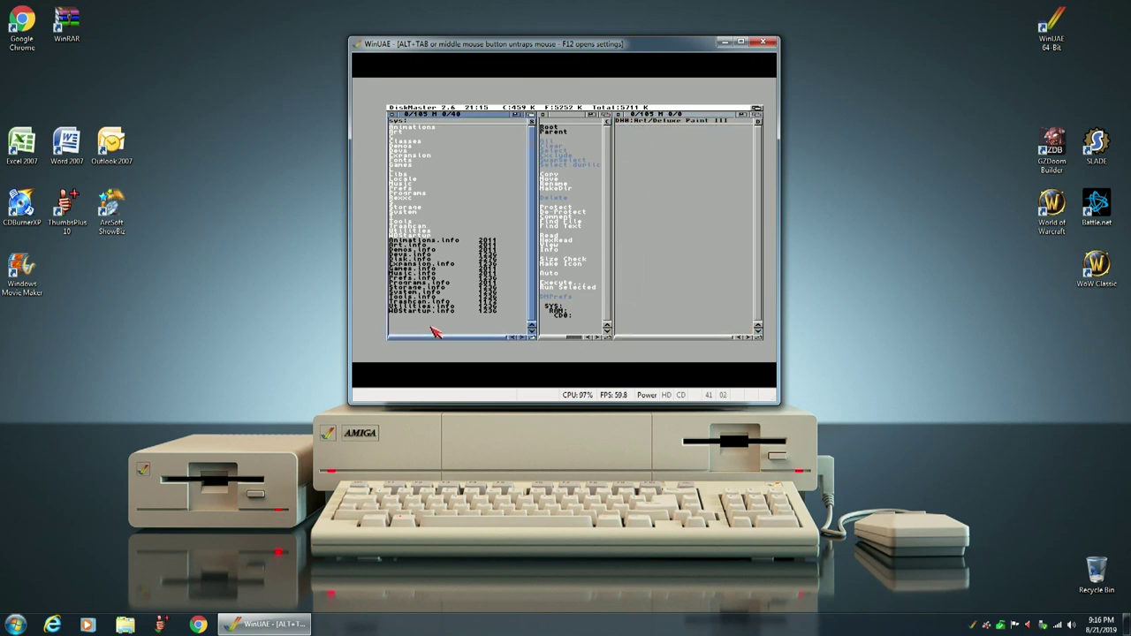
left_click(444, 122)
type("df0:")
key("Return")
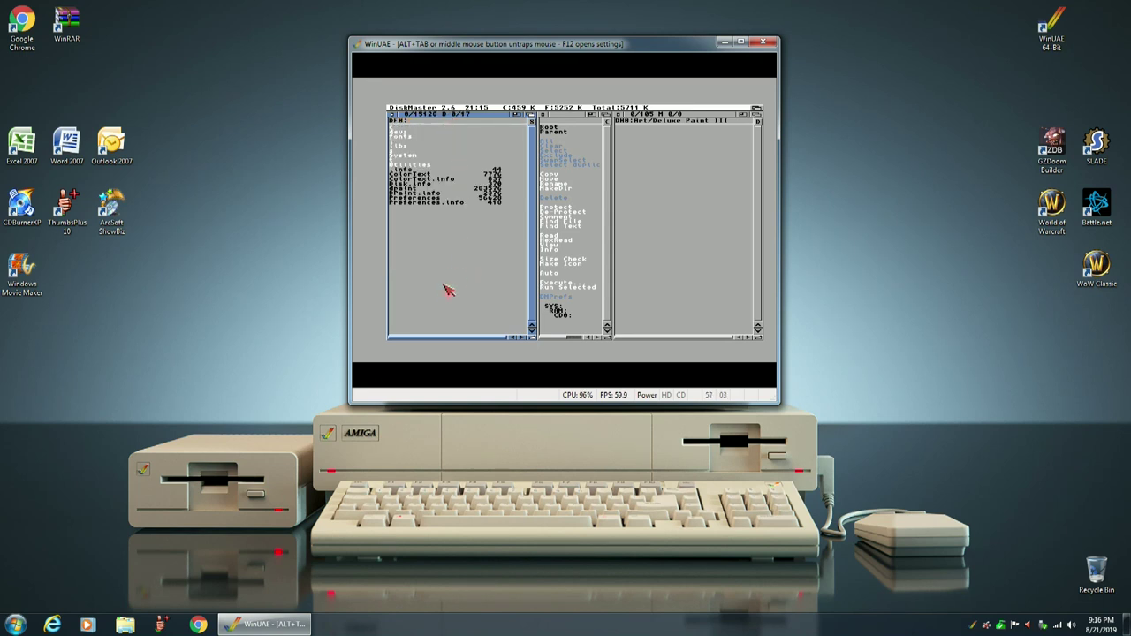
Step: Copy ColorText, ColorText.info, DPaint and DPaint.info from the floppy to the Deluxe Paint III drawer
left_click(410, 175)
left_click(412, 179)
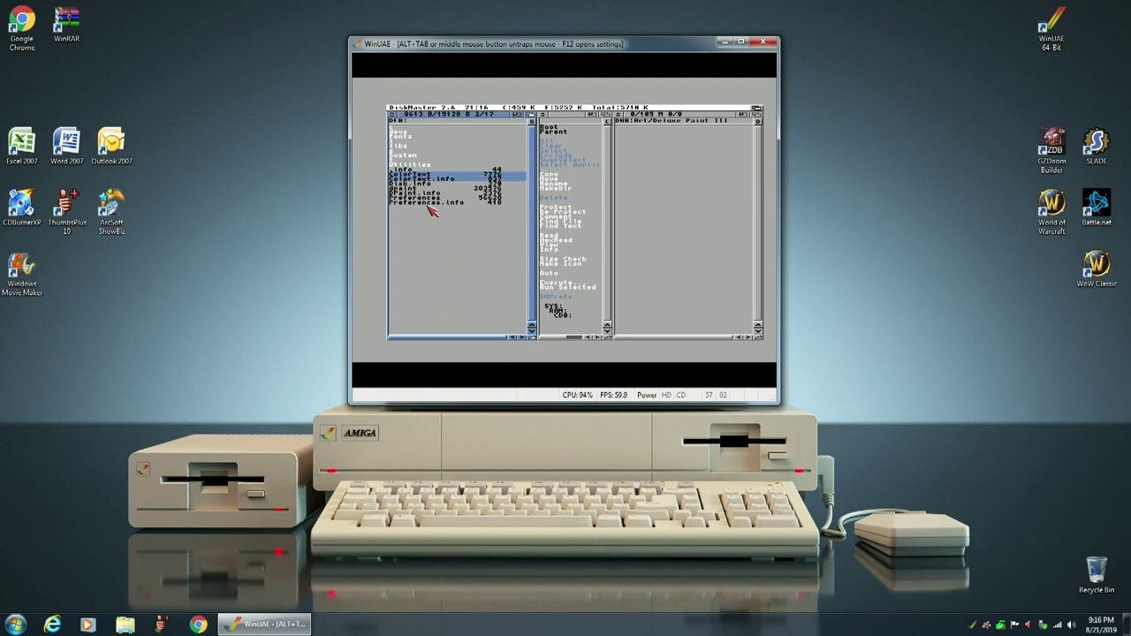
left_click(408, 188)
left_click(409, 193)
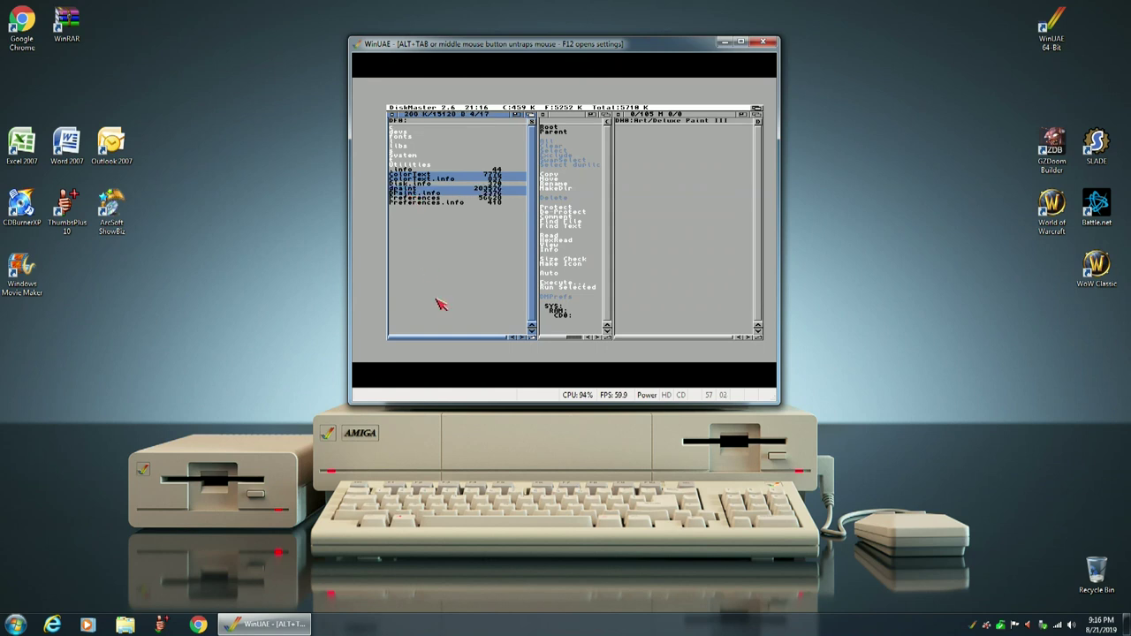
left_click(552, 175)
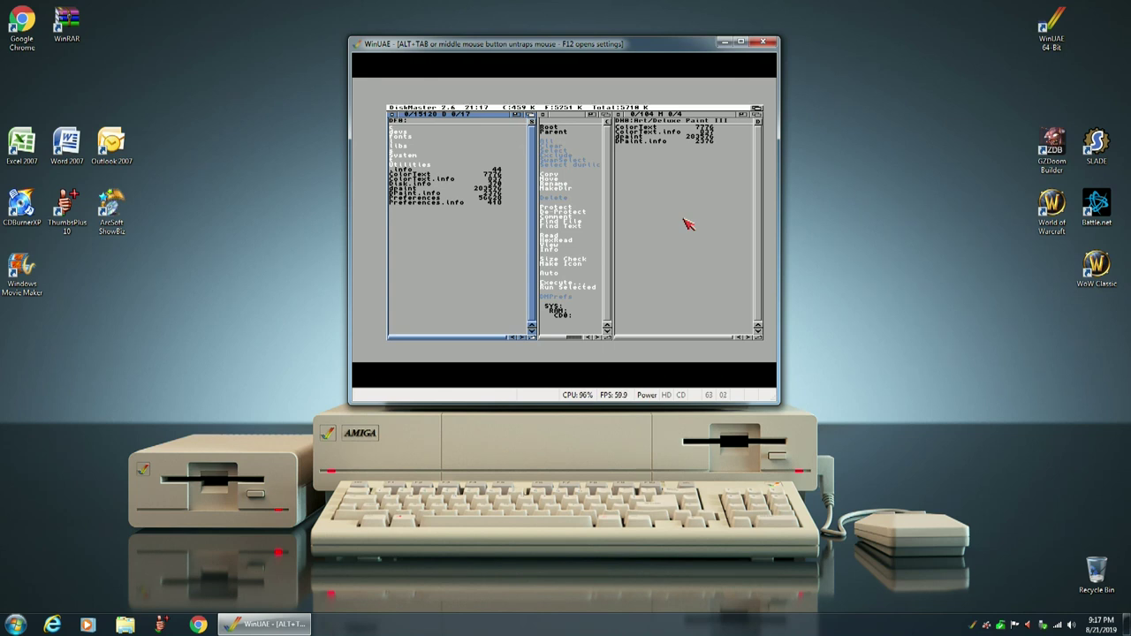
Step: Quit DiskMaster, confirming the exit, and close the DiskMaster2 and Programs windows
right_click(408, 112)
left_click_drag(407, 112, 406, 139)
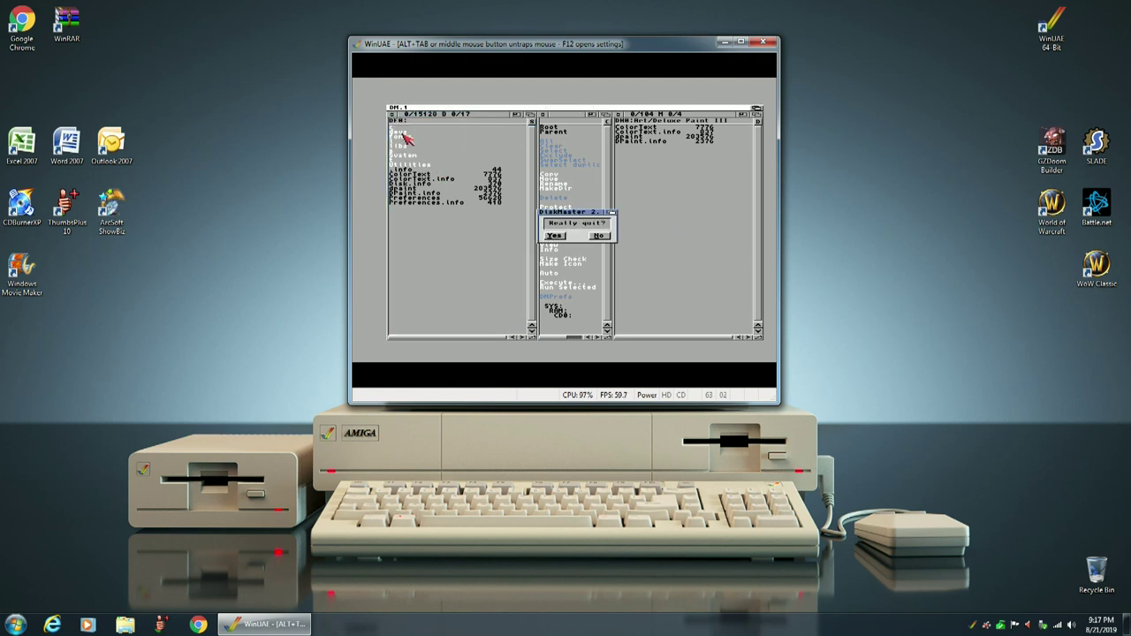
left_click(555, 236)
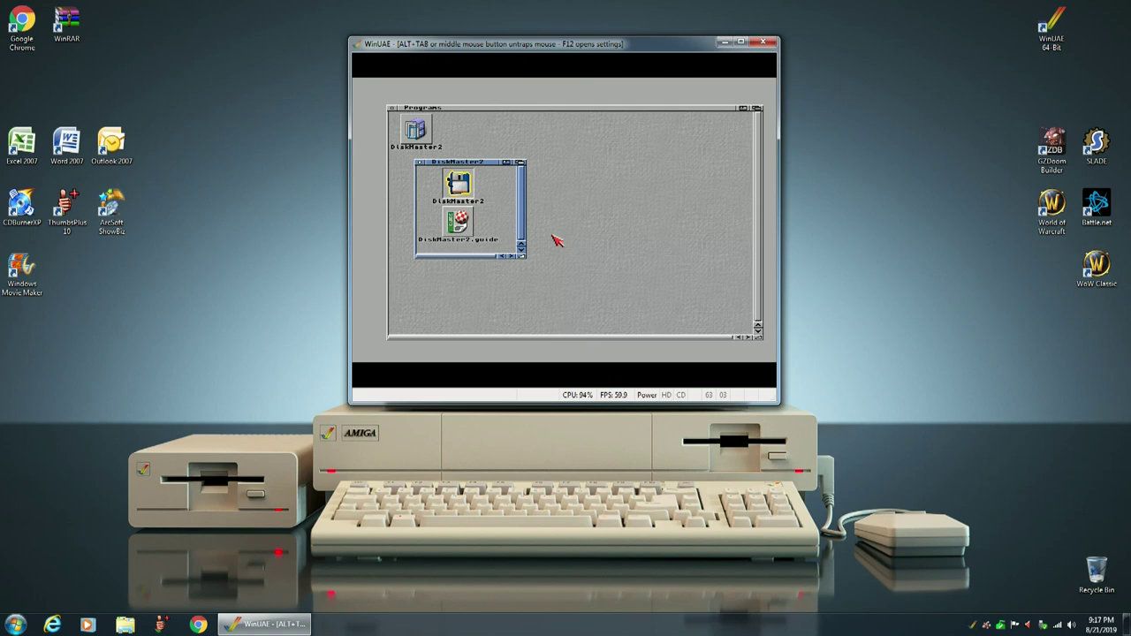
left_click(420, 162)
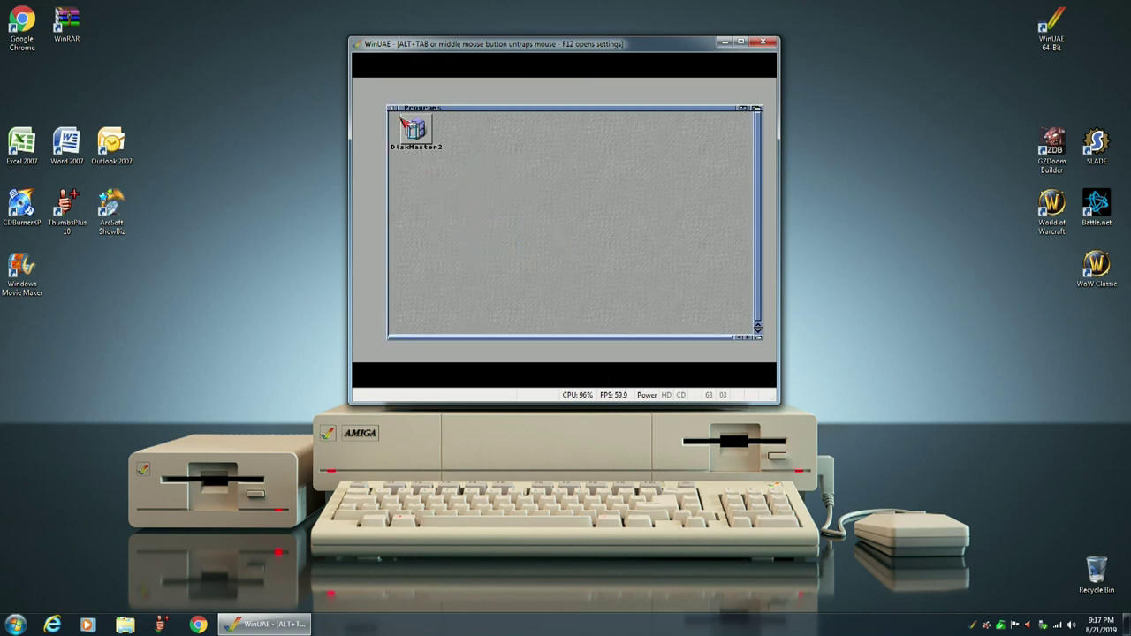
left_click(391, 108)
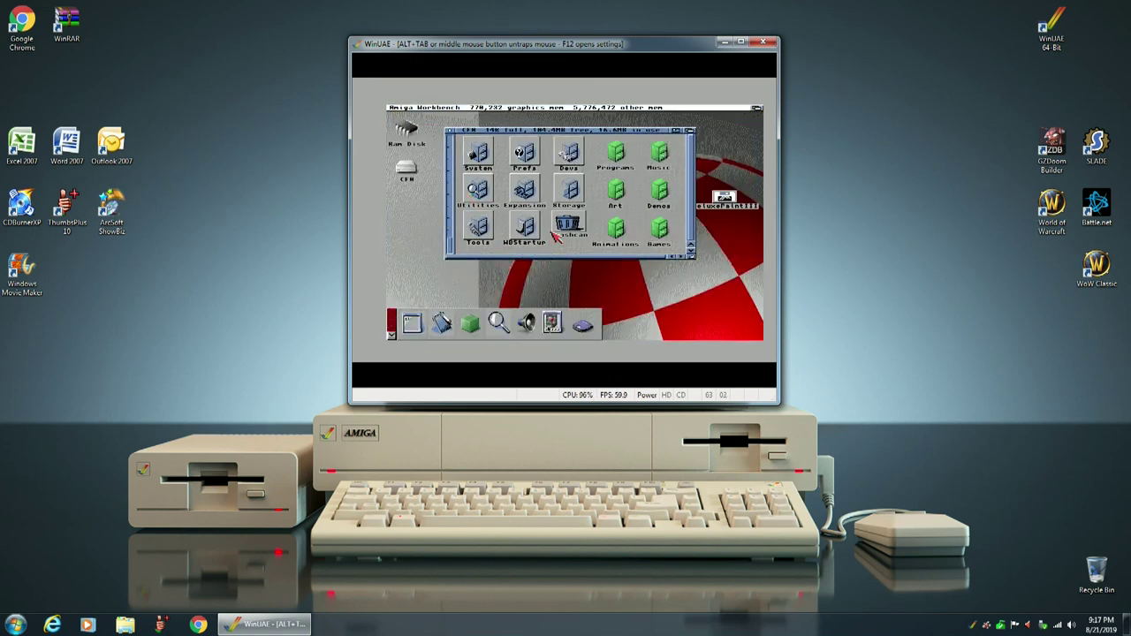
Step: Open the Deluxe Paint III drawer inside Art and clean up its icons by column
double_click(617, 193)
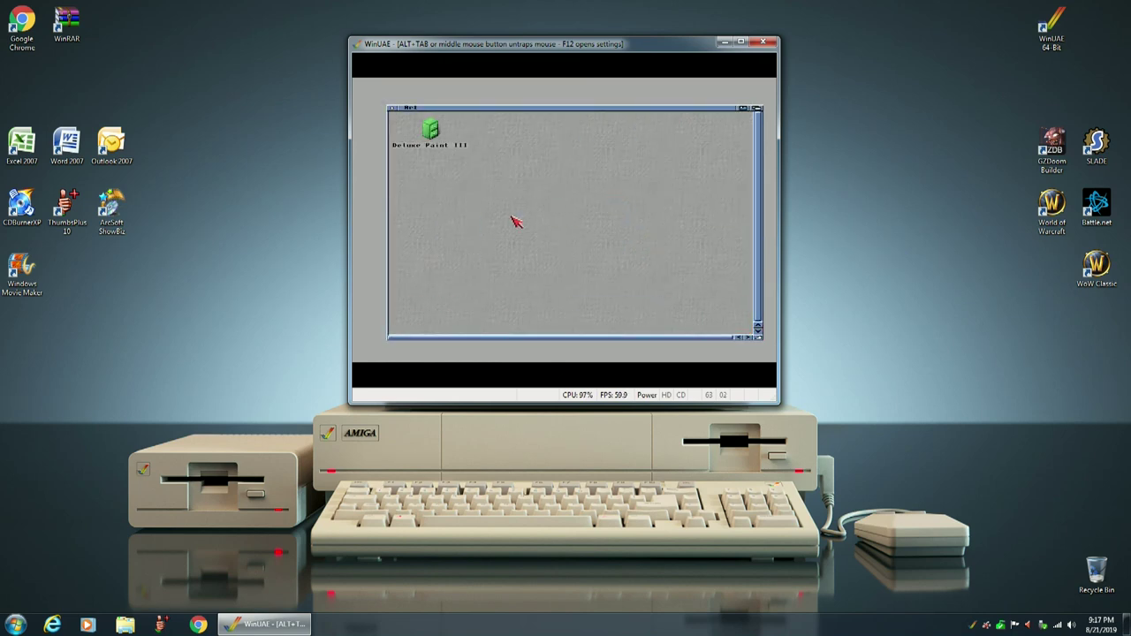
double_click(433, 129)
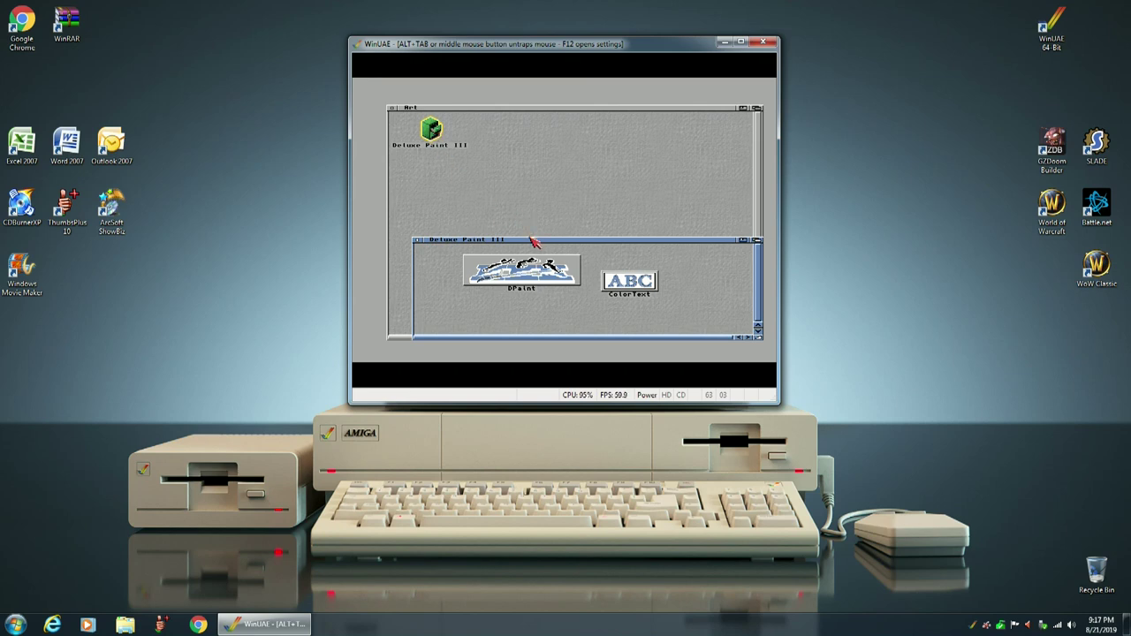
left_click_drag(530, 241, 523, 186)
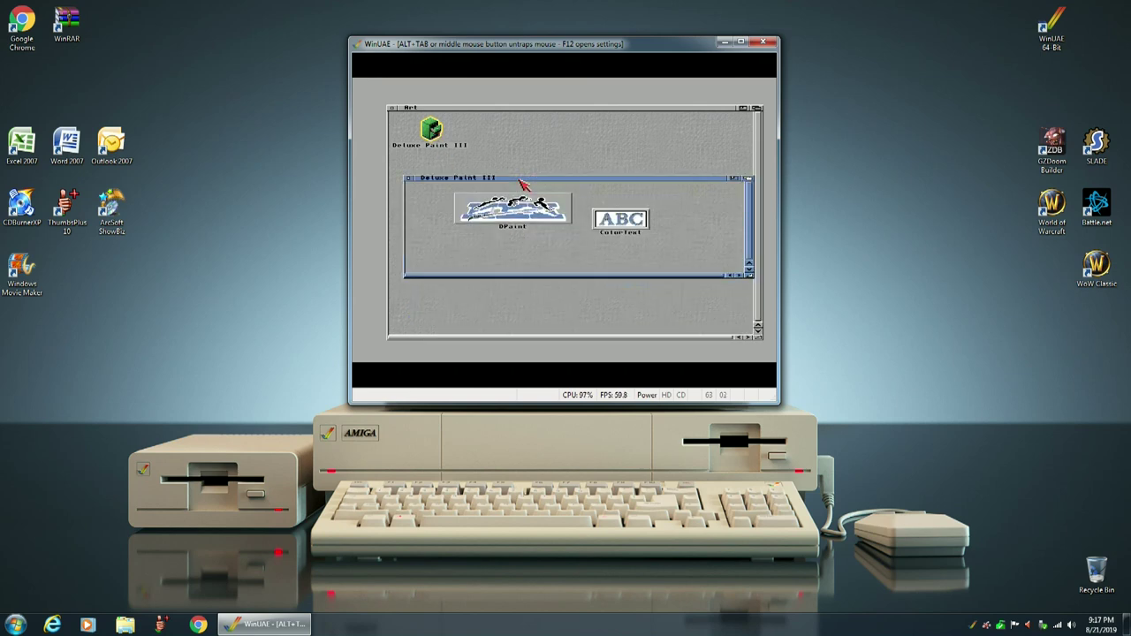
right_click(489, 110)
mouse_move(456, 108)
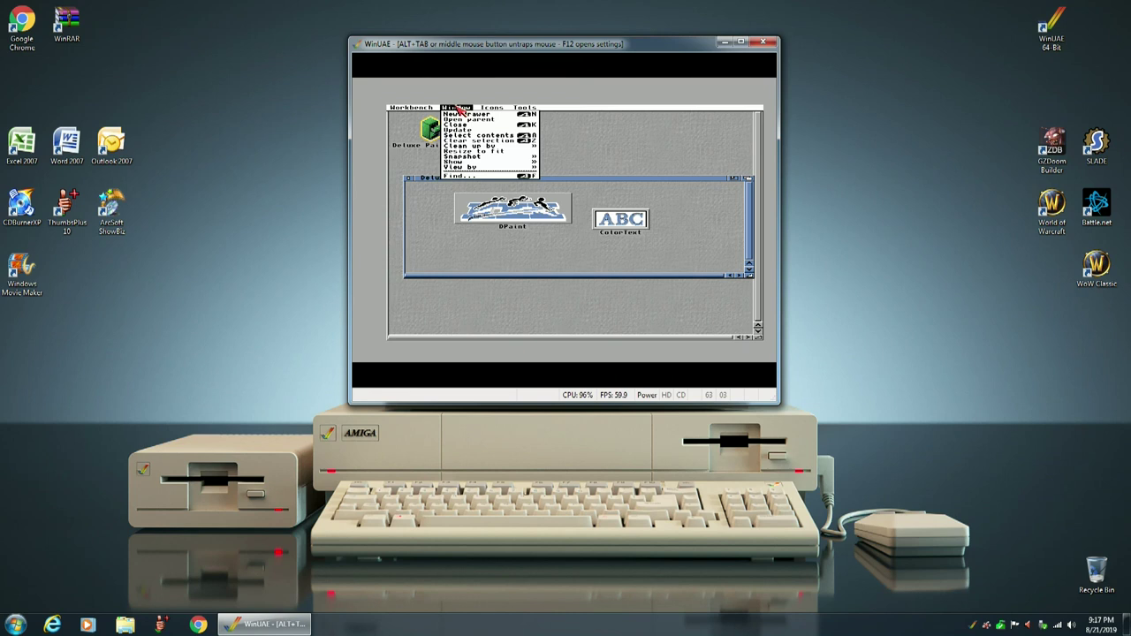
mouse_move(459, 148)
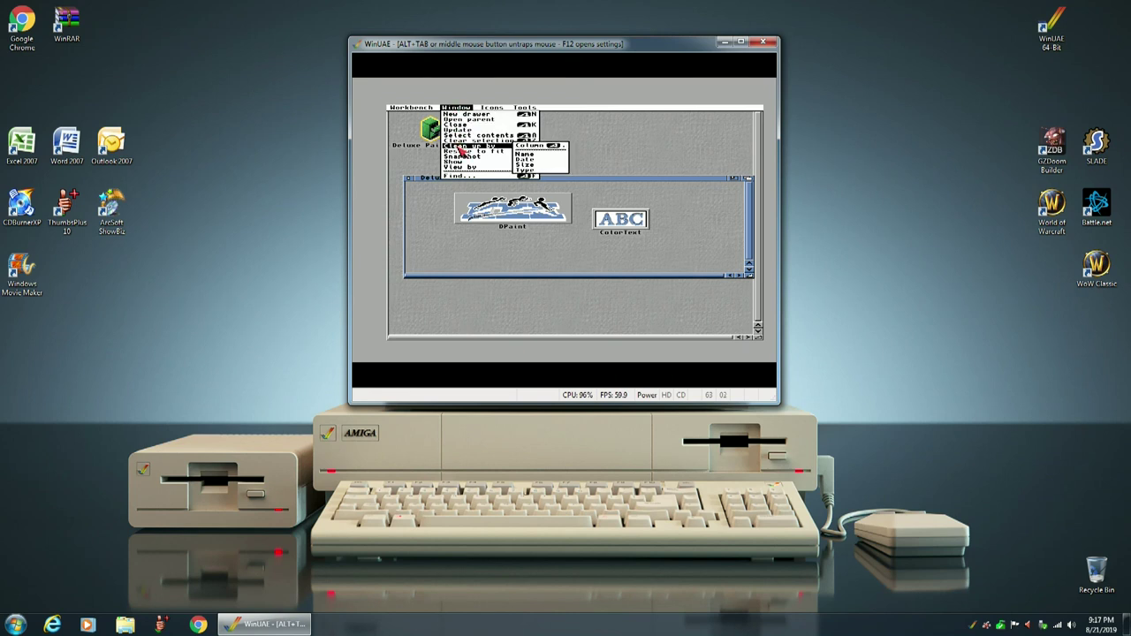
right_click(527, 147)
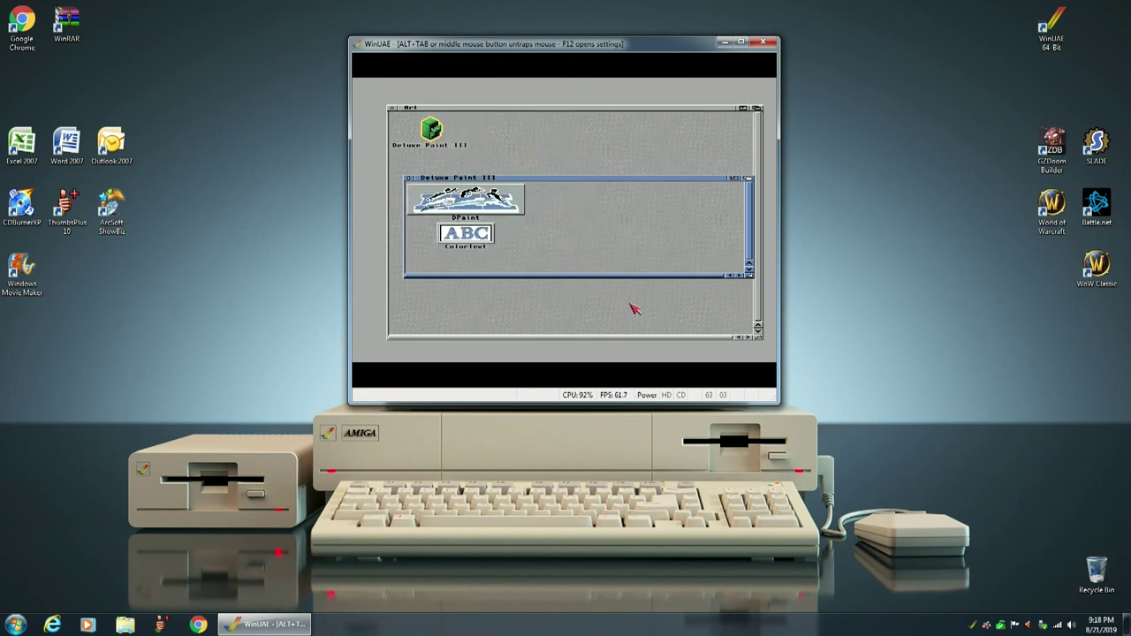
Step: Shrink the Deluxe Paint III window around its two icons, move it slightly up and clean it up by column
left_click_drag(751, 278, 560, 265)
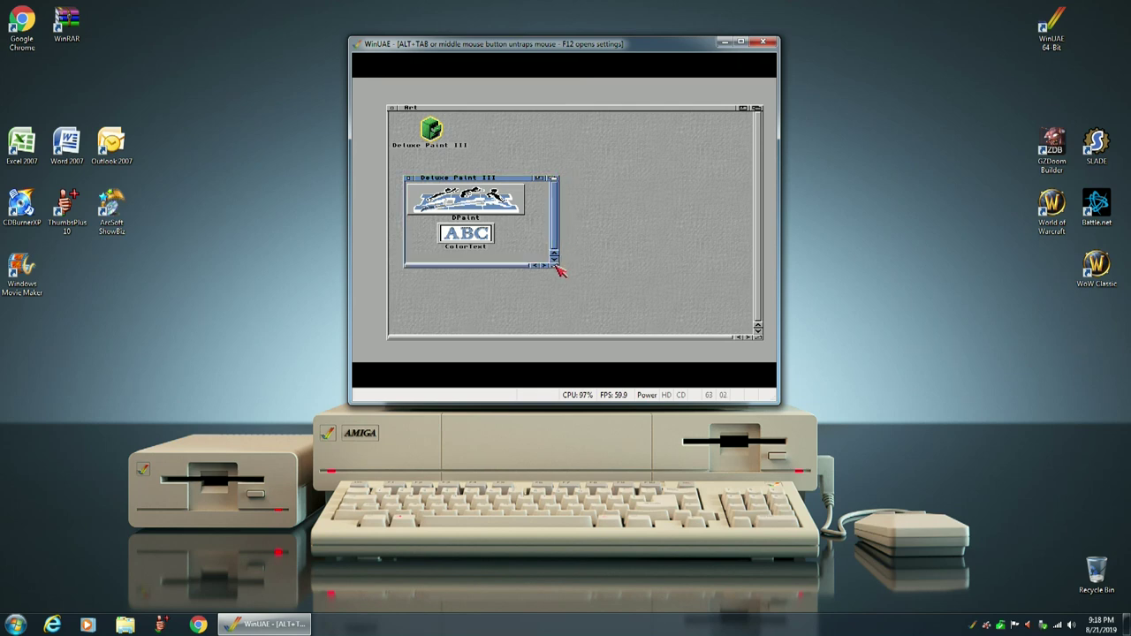
left_click_drag(499, 179, 500, 165)
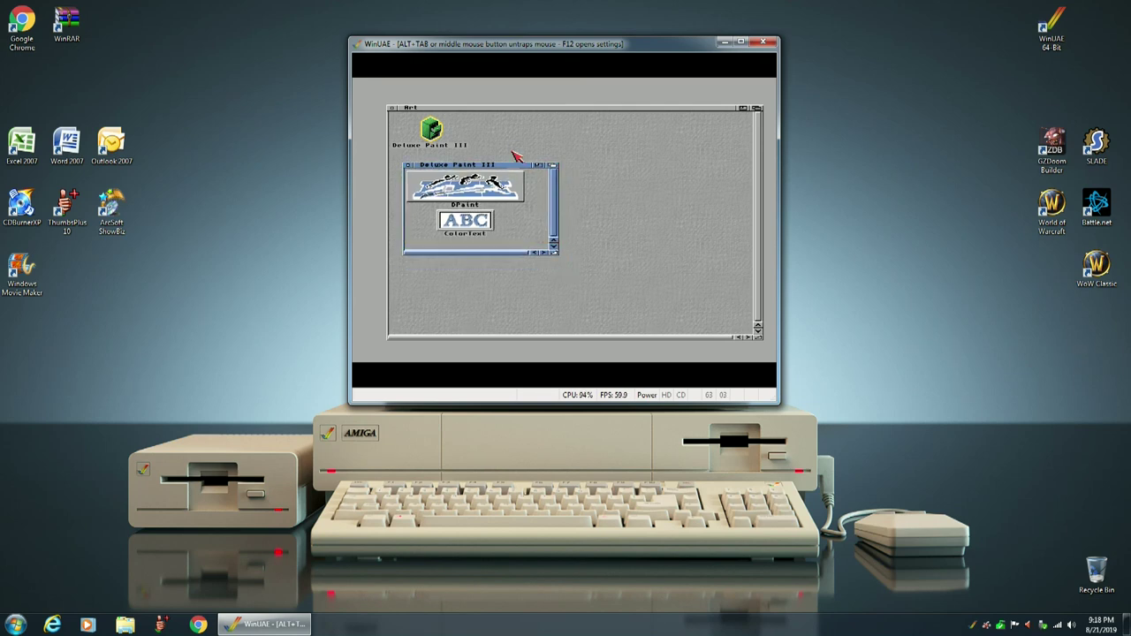
right_click(477, 116)
mouse_move(482, 146)
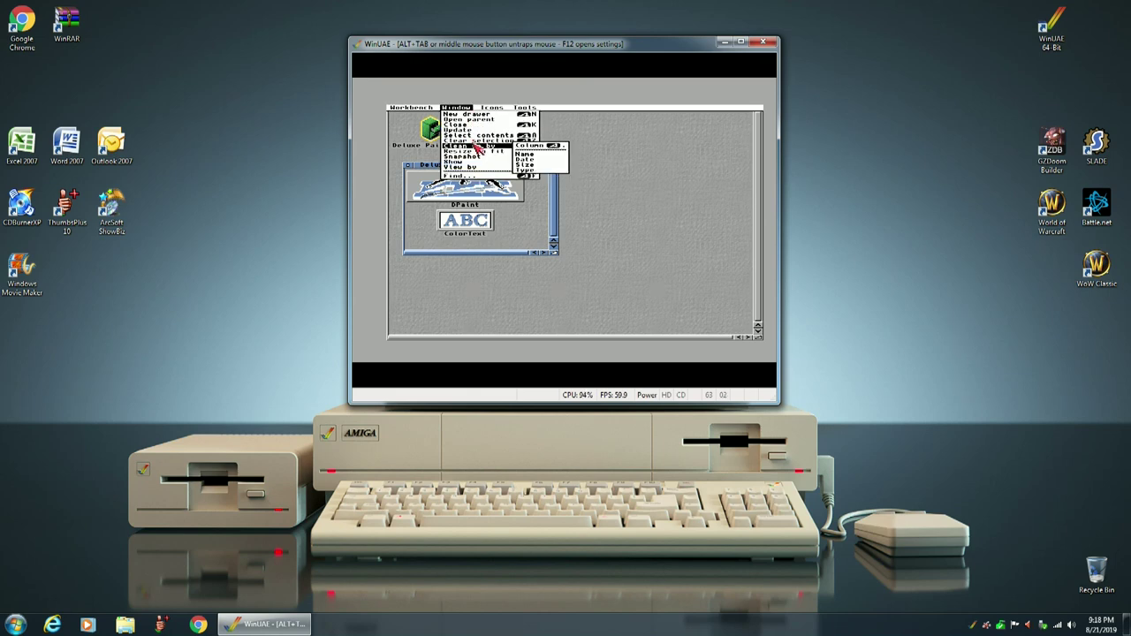
right_click(529, 147)
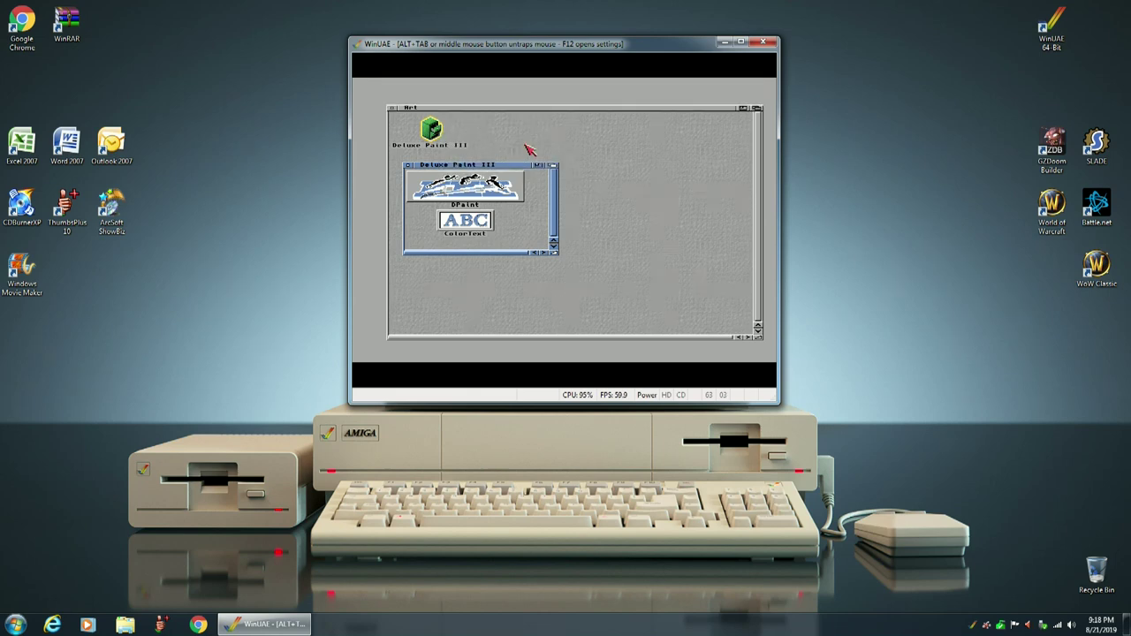
Step: Snapshot all in the Deluxe Paint III window to save its size and icon positions
right_click(470, 107)
mouse_move(521, 157)
right_click(473, 113)
mouse_move(486, 157)
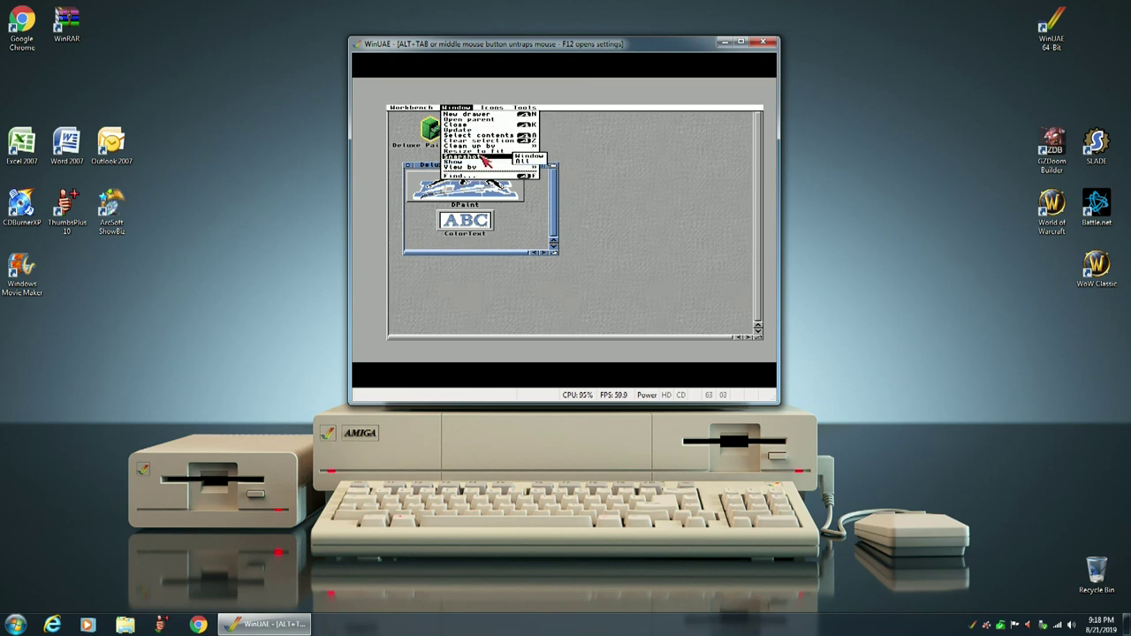
right_click(527, 162)
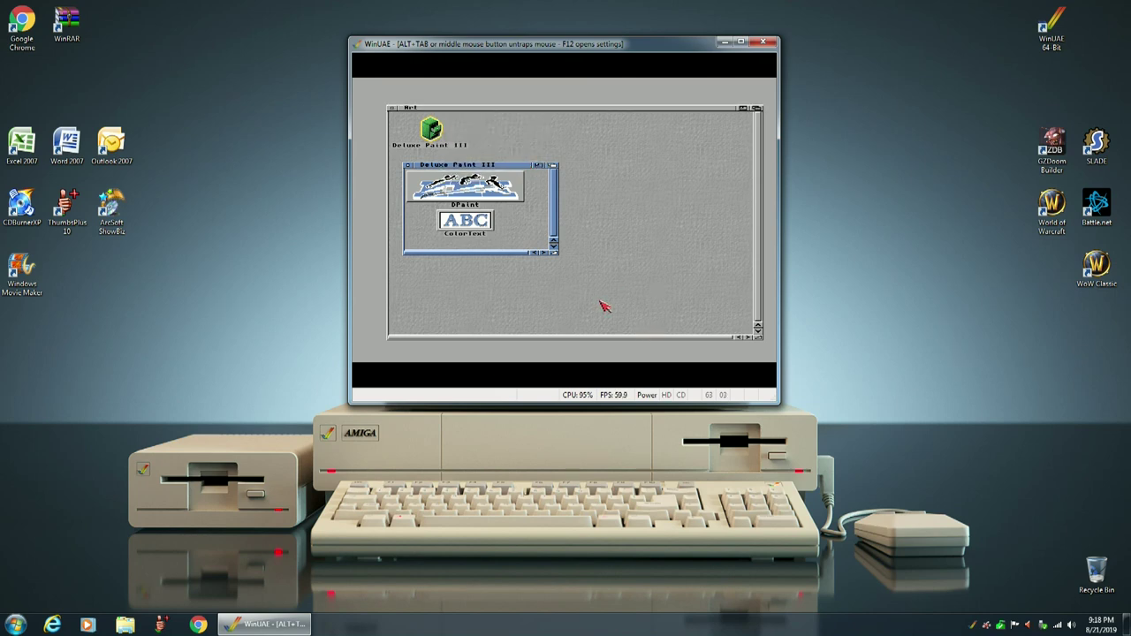
Step: Narrow the Deluxe Paint III window slightly and clean up its icons by column
left_click(552, 254)
left_click_drag(549, 254, 550, 257)
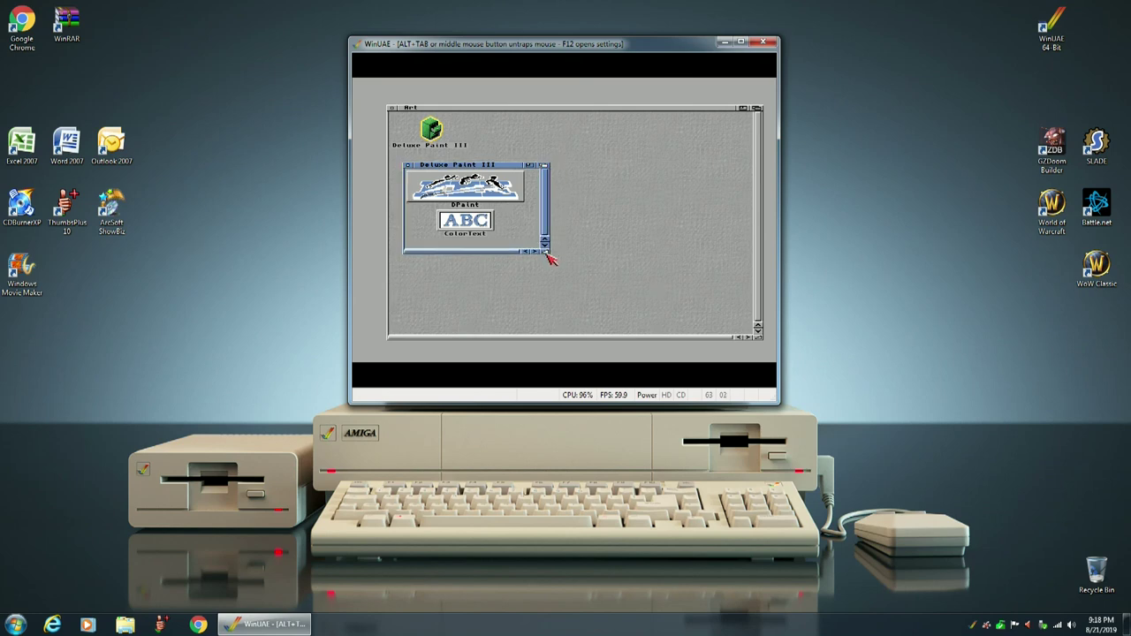
right_click(484, 110)
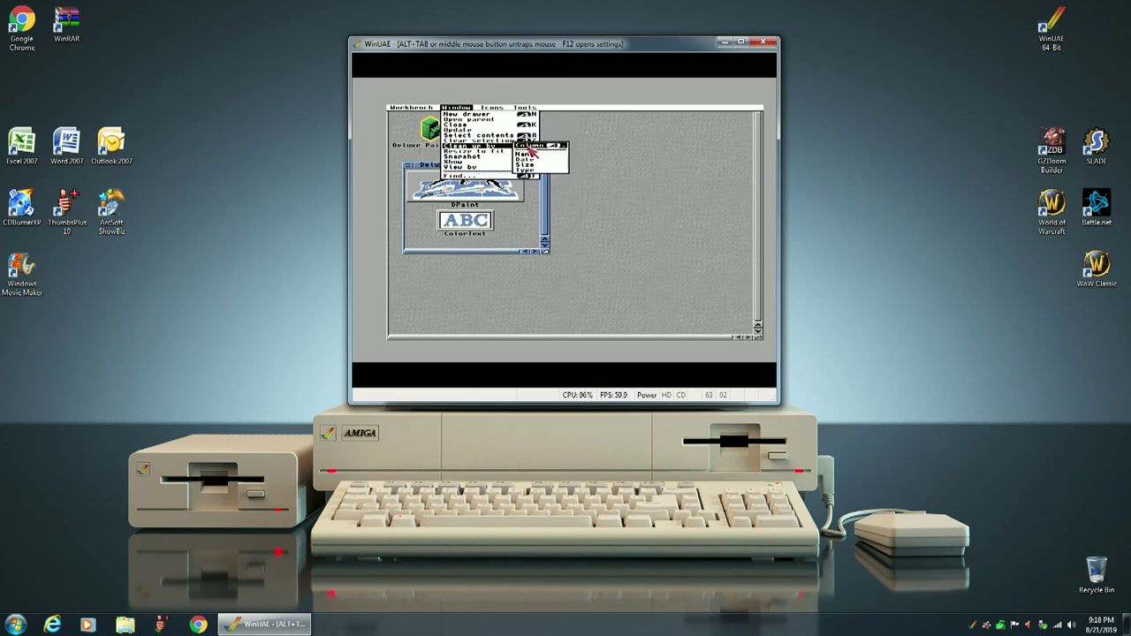
right_click(535, 152)
Step: Snapshot the layout of the narrowed Deluxe Paint III window
right_click(471, 119)
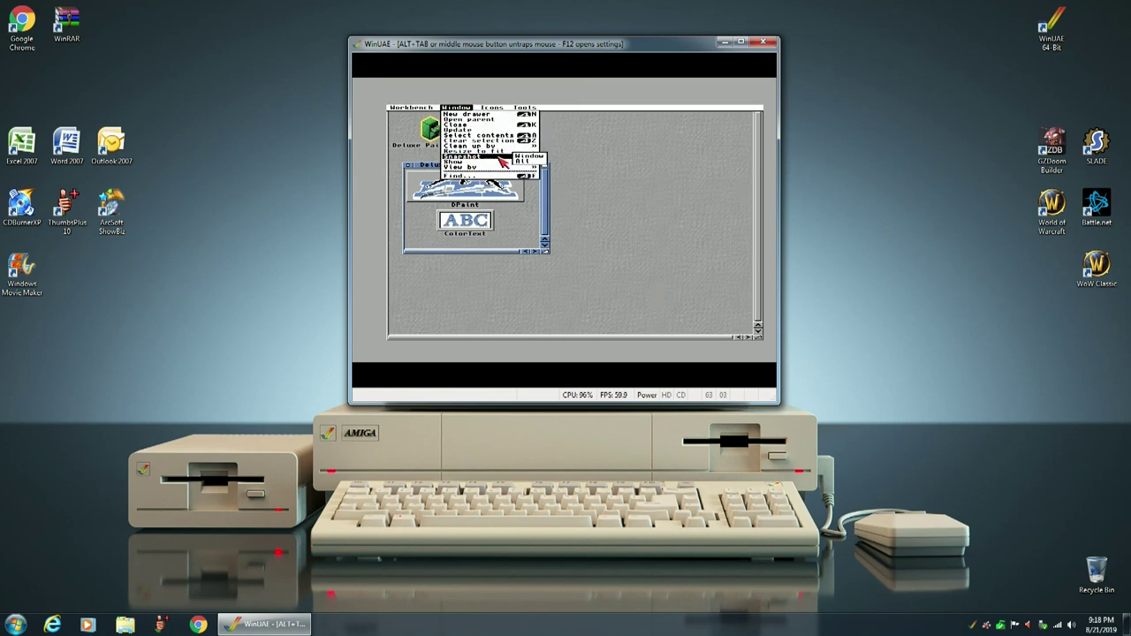
right_click(530, 160)
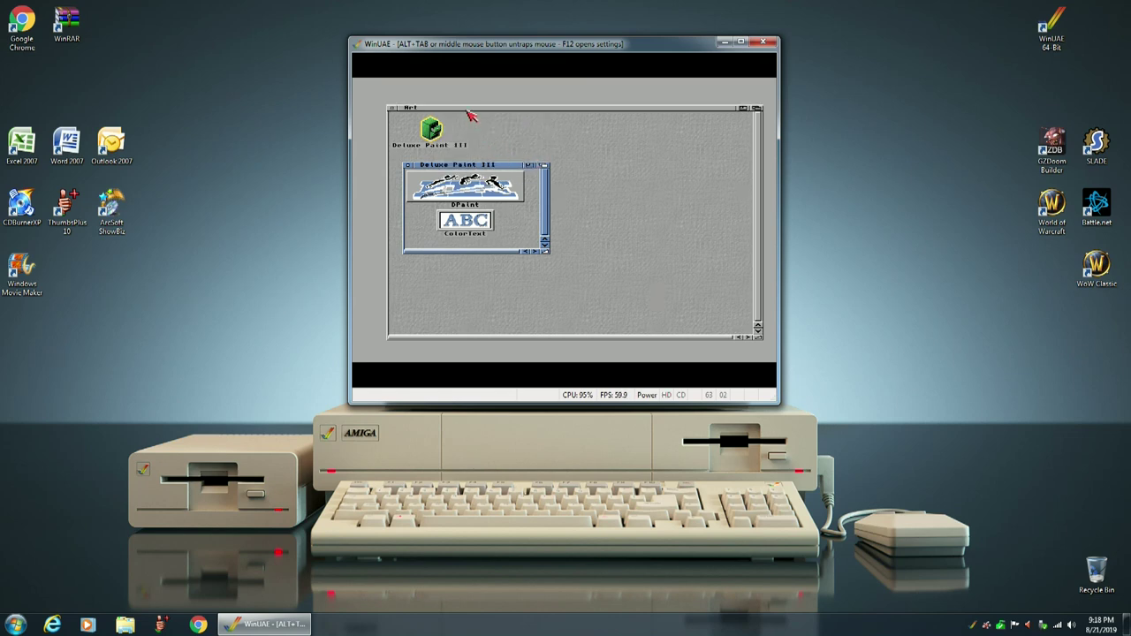
right_click(470, 108)
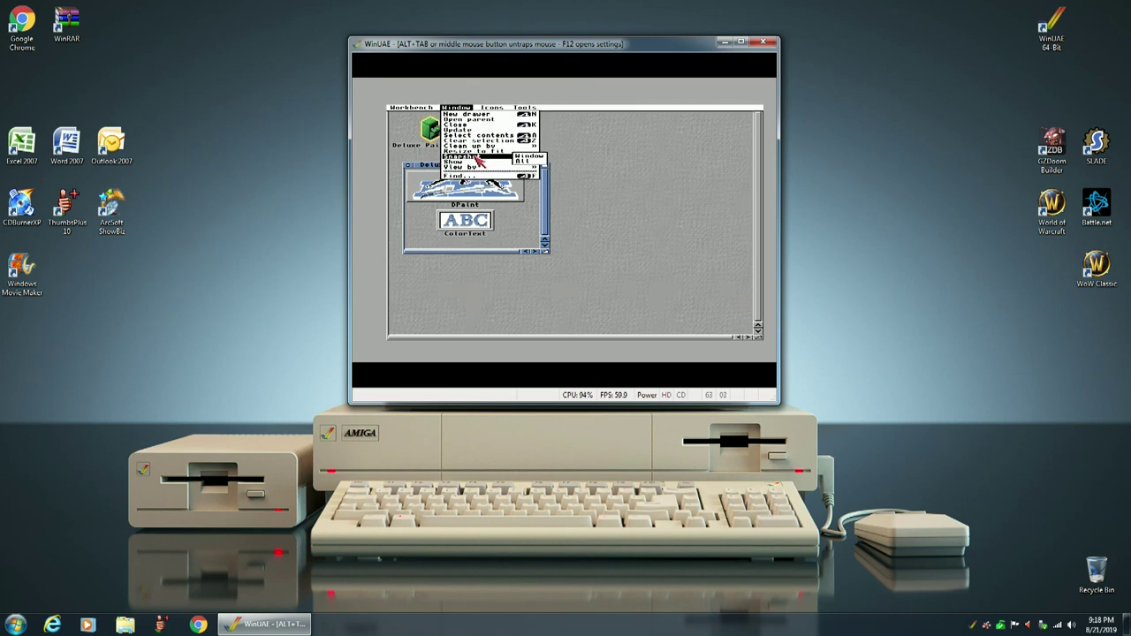
right_click(526, 160)
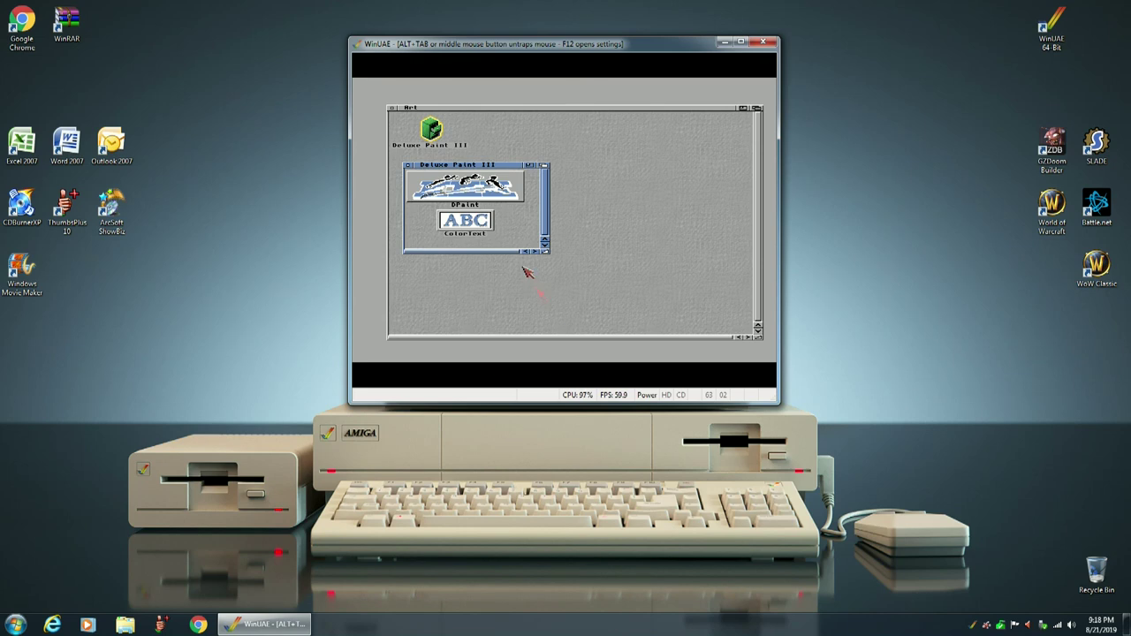
Step: Test-run DPaint from its drawer in a screen format with 64 colors and quit it
double_click(465, 182)
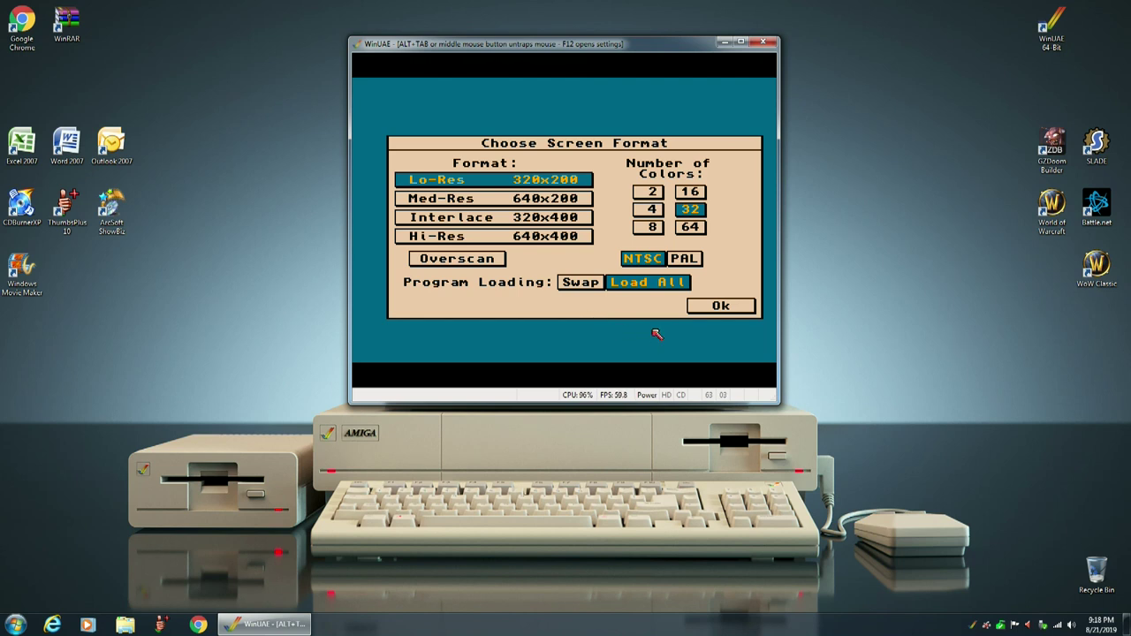
left_click(689, 228)
left_click(720, 306)
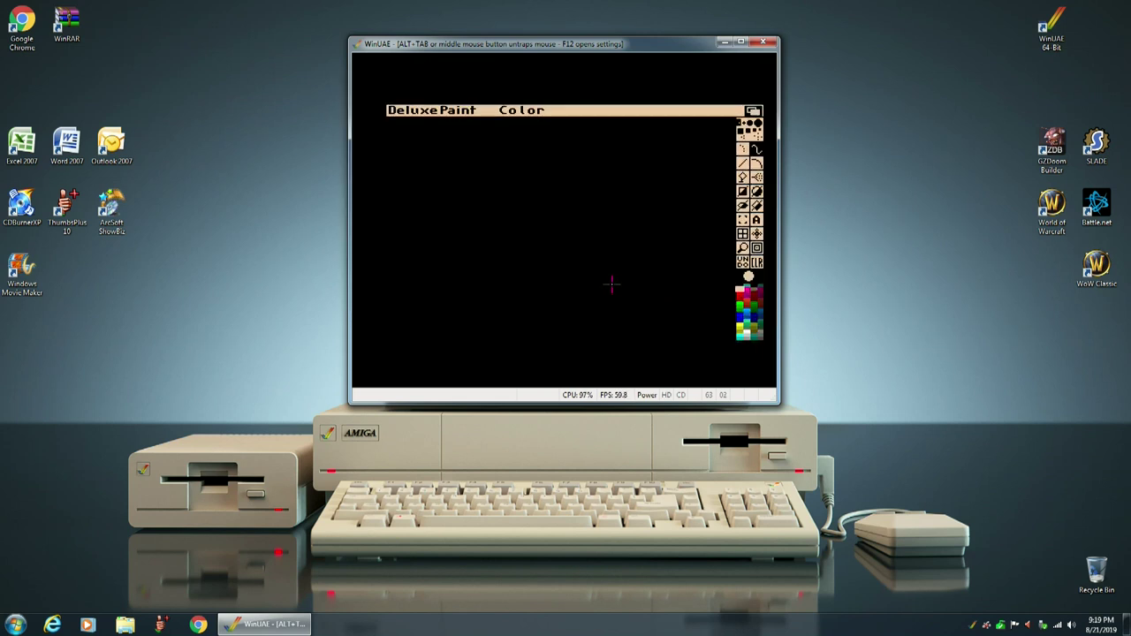
right_click(407, 116)
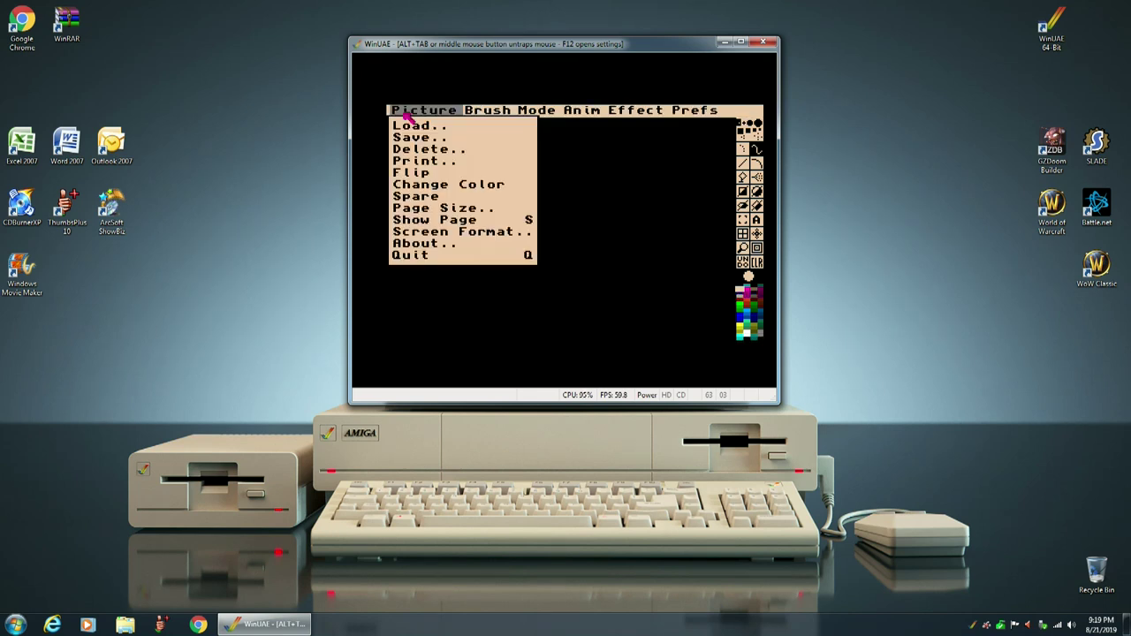
left_click(434, 255)
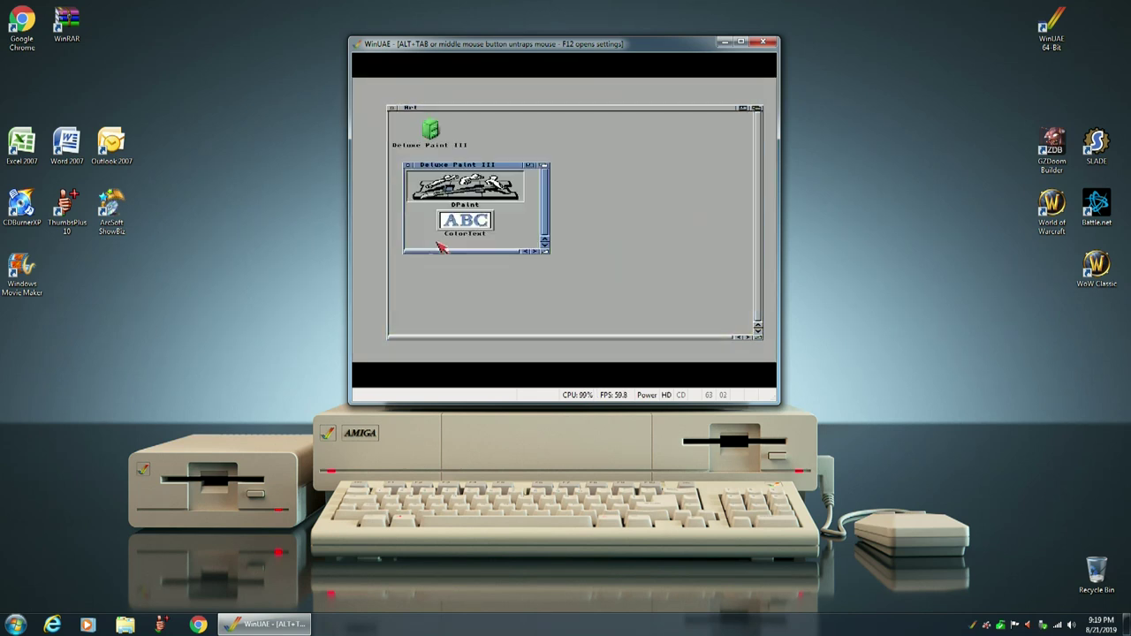
Step: Close the Deluxe Paint III, Art and hard drive windows
left_click(408, 165)
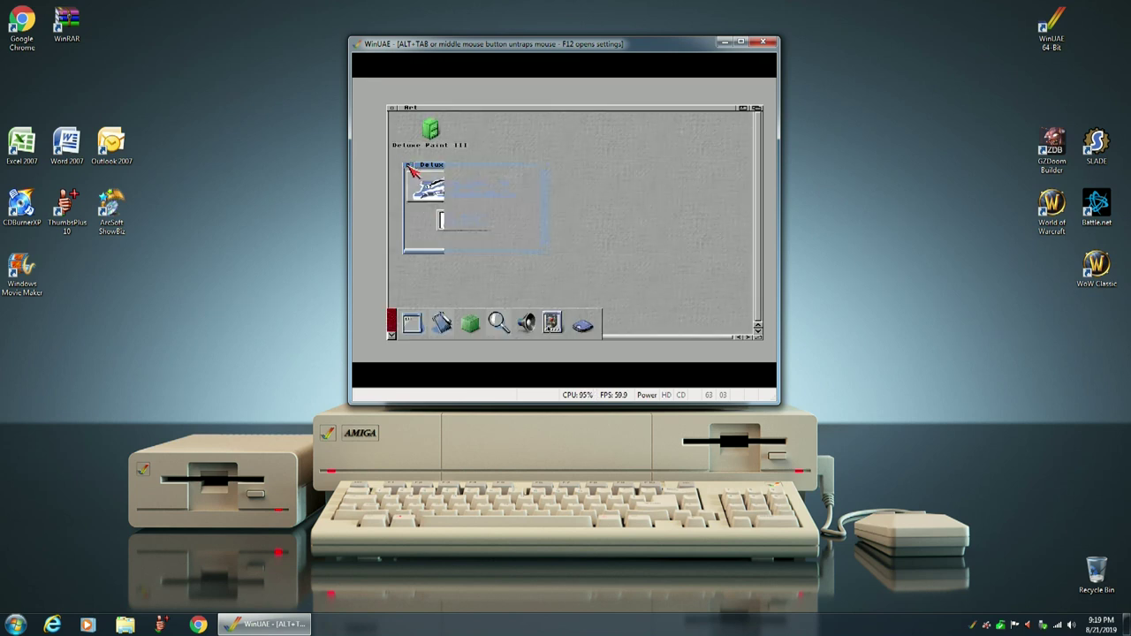
left_click(394, 109)
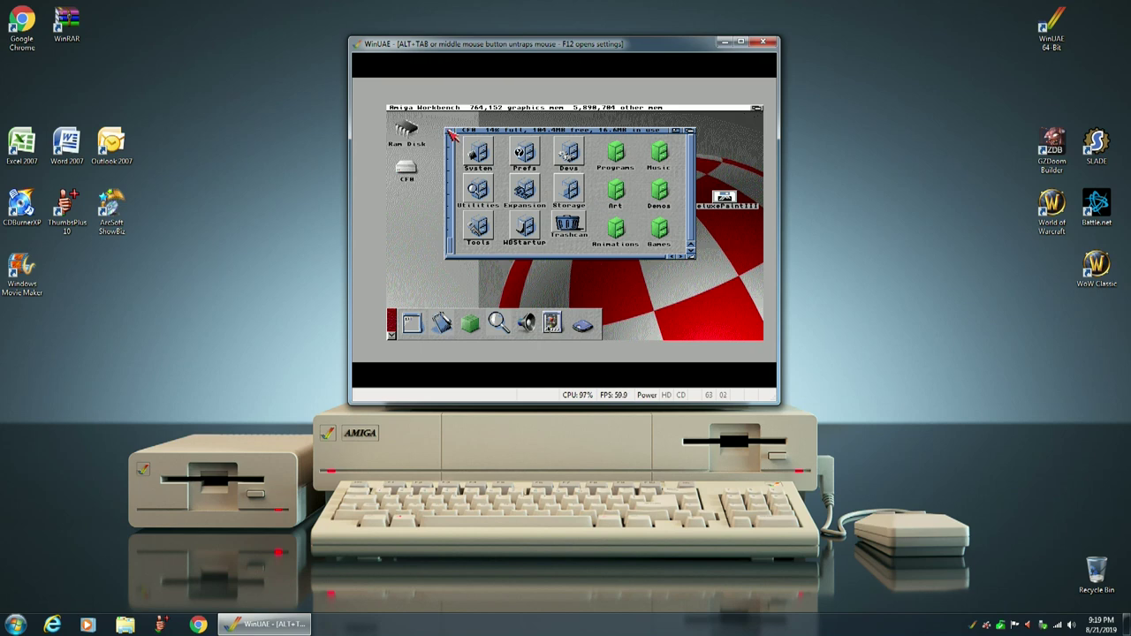
left_click(451, 131)
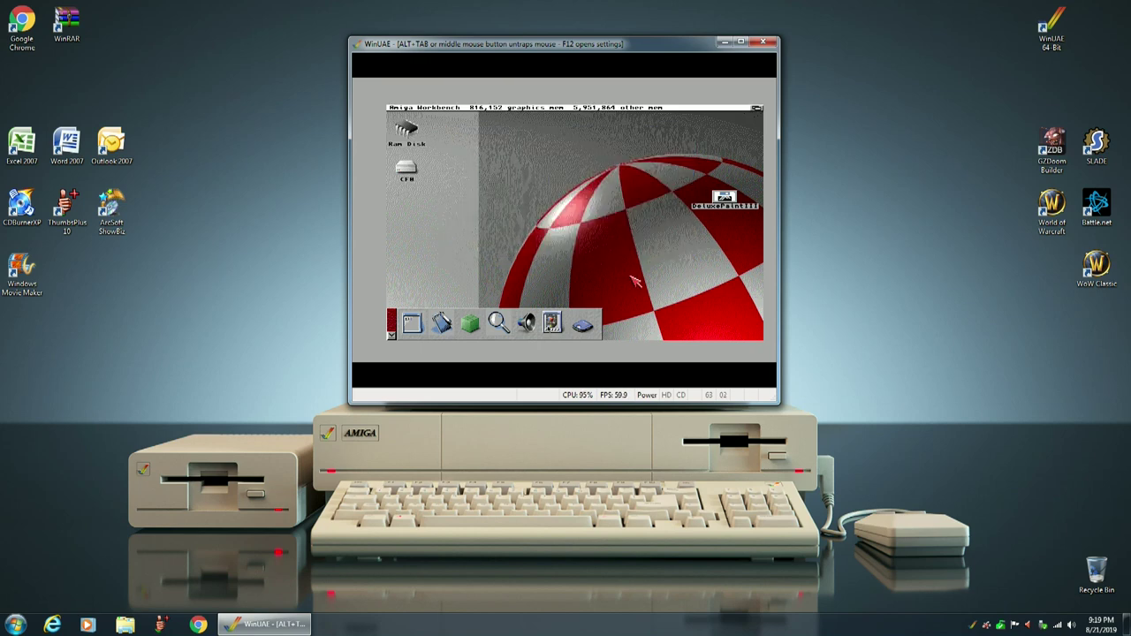
Step: Eject DPaint3_Program.adf from floppy drive DF0: in the emulator settings and apply the change
key("F12")
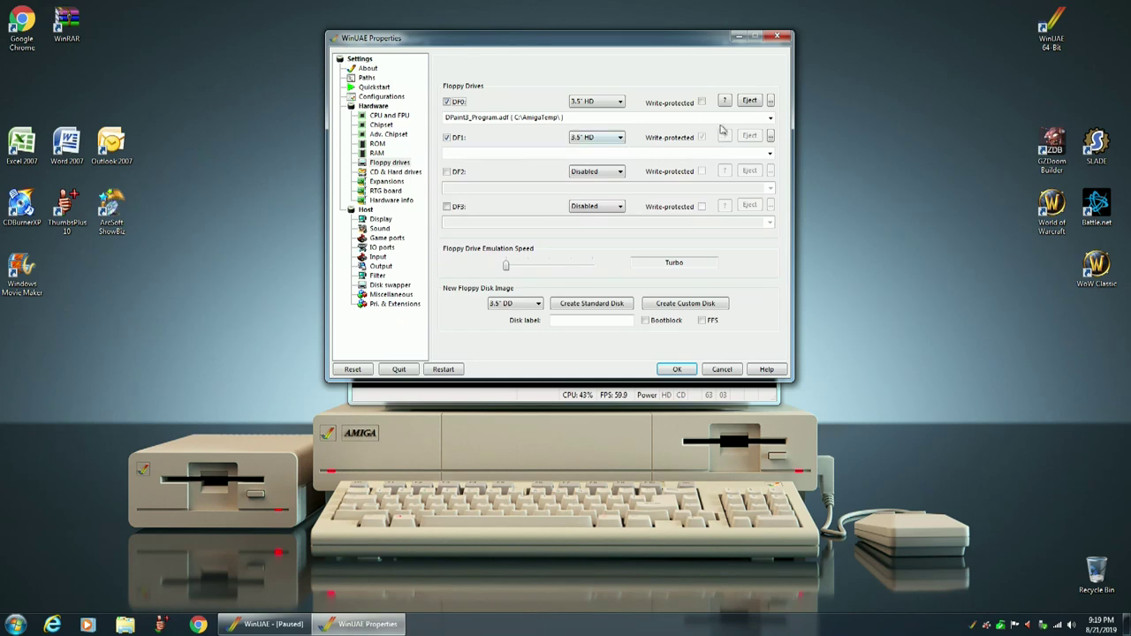
left_click(749, 100)
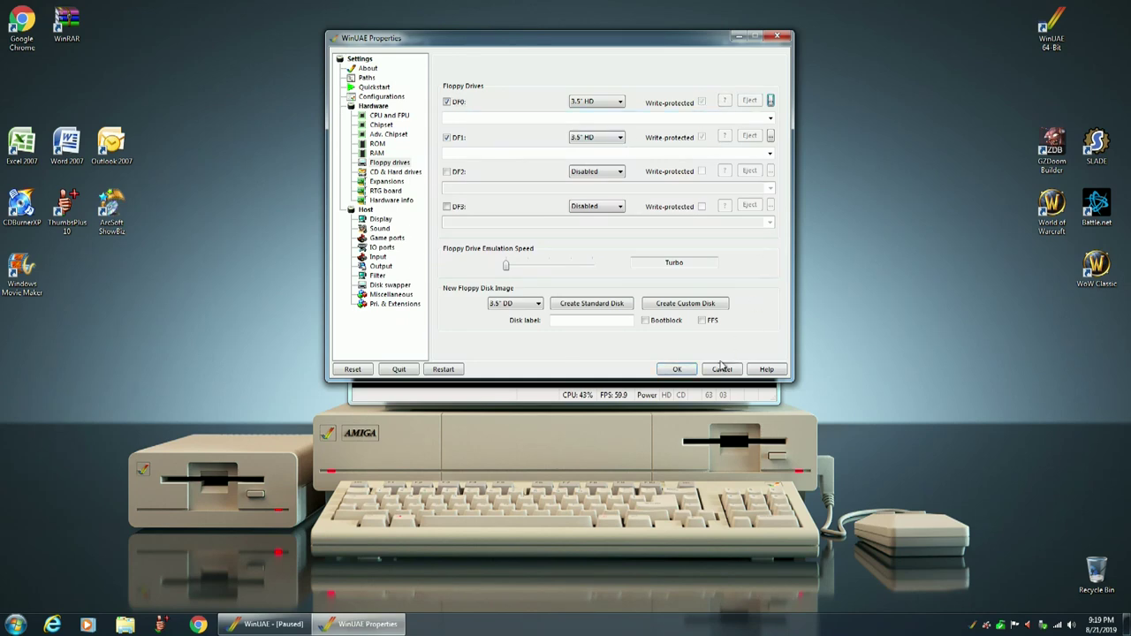
left_click(676, 370)
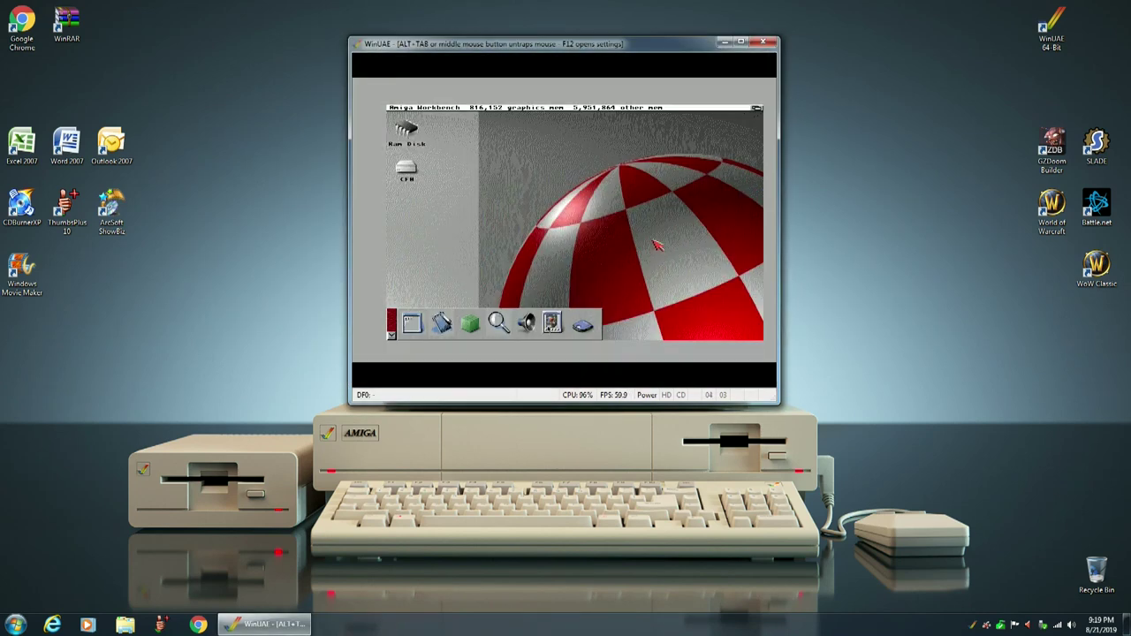
Step: Open the hard drive's window on Workbench
double_click(407, 169)
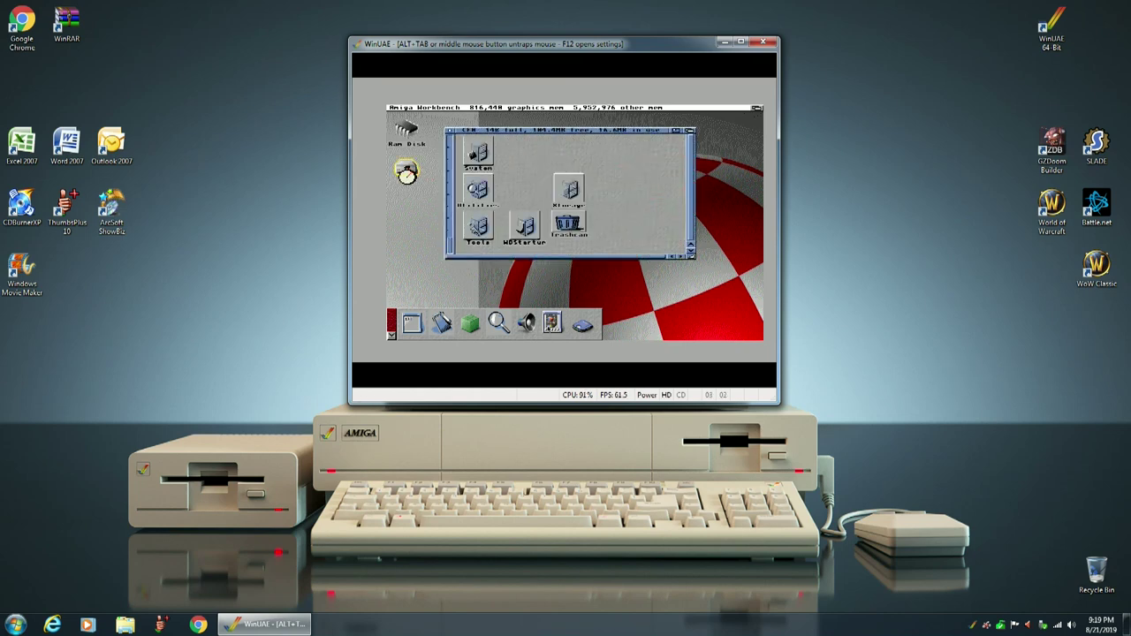